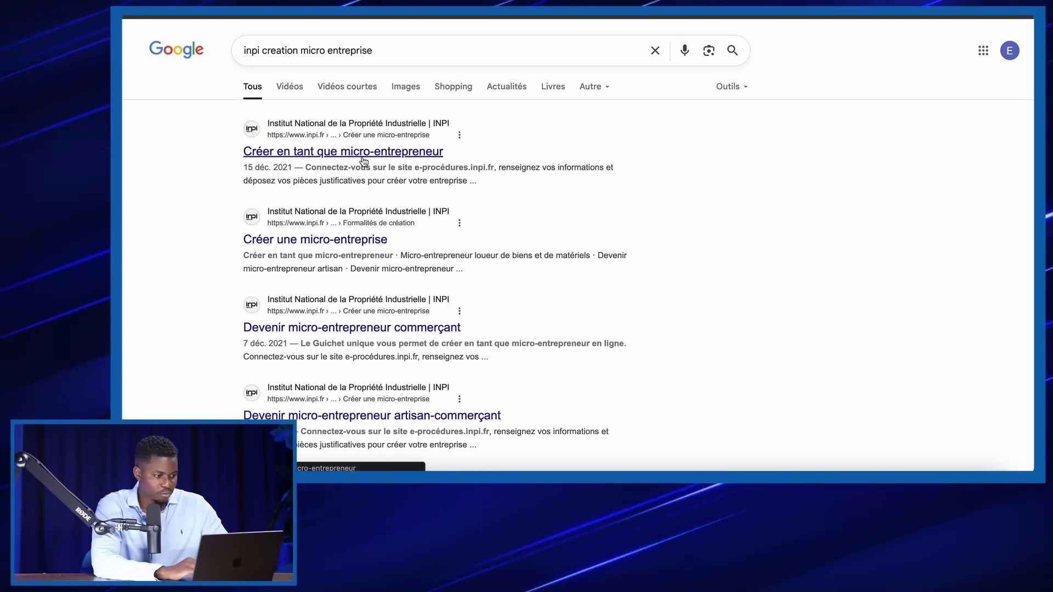
Open the INPI result "Créer en tant que micro-entrepreneur" and access the online formality from that page.
{"action": "left_click", "coordinate": [330, 152]}
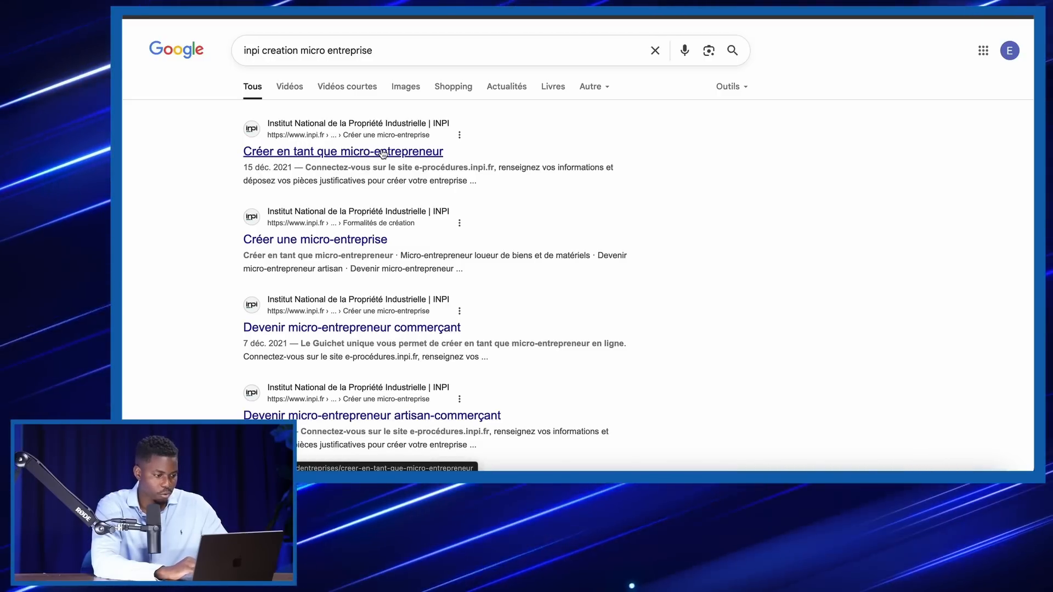
{"action": "scroll", "coordinate": [588, 290], "scroll_direction": "down", "scroll_amount": 5}
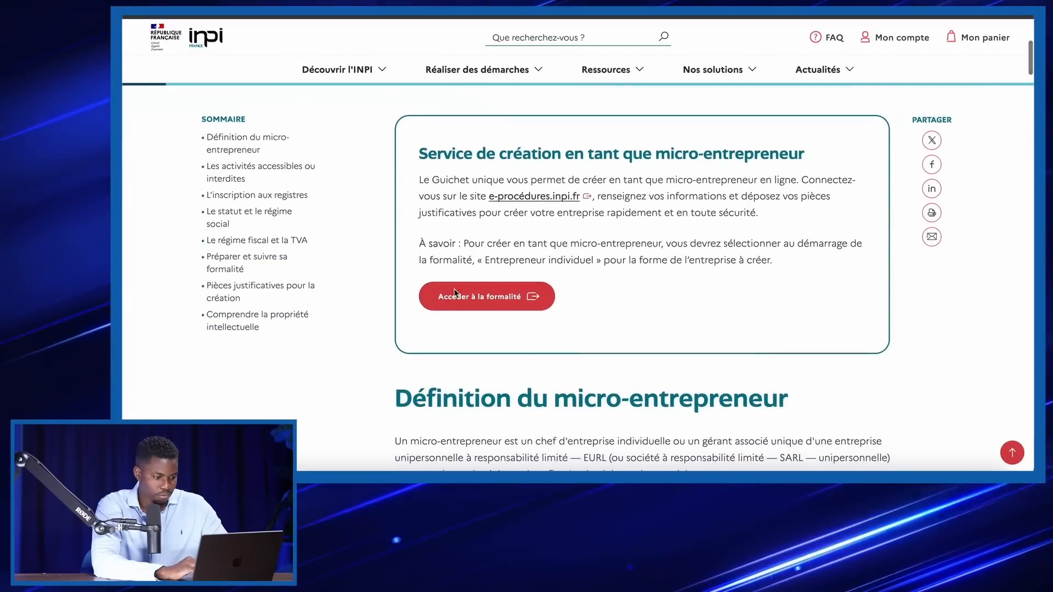
{"action": "left_click", "coordinate": [505, 307]}
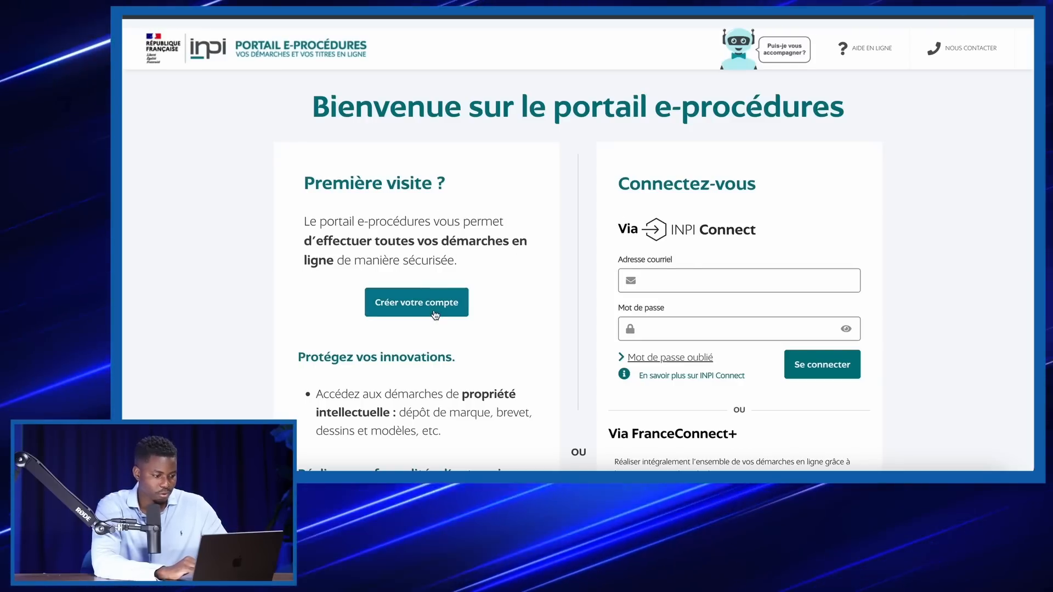
Start creating a new account for a first visit to the e-procédures portal.
{"action": "scroll", "coordinate": [435, 315], "scroll_direction": "down", "scroll_amount": 2}
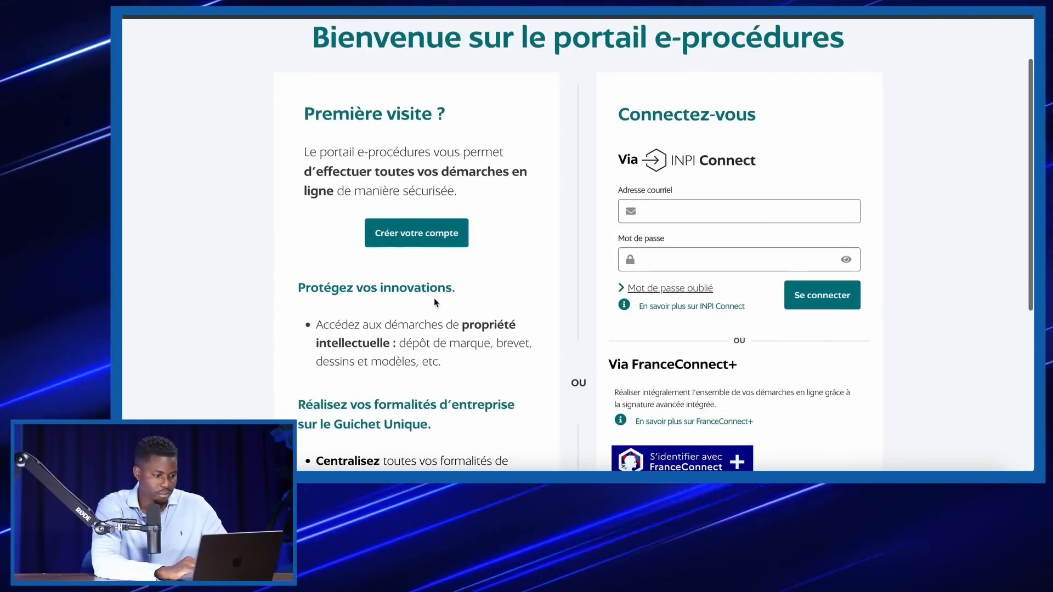
{"action": "left_click", "coordinate": [435, 238]}
{"action": "scroll", "coordinate": [428, 230], "scroll_direction": "down", "scroll_amount": 4}
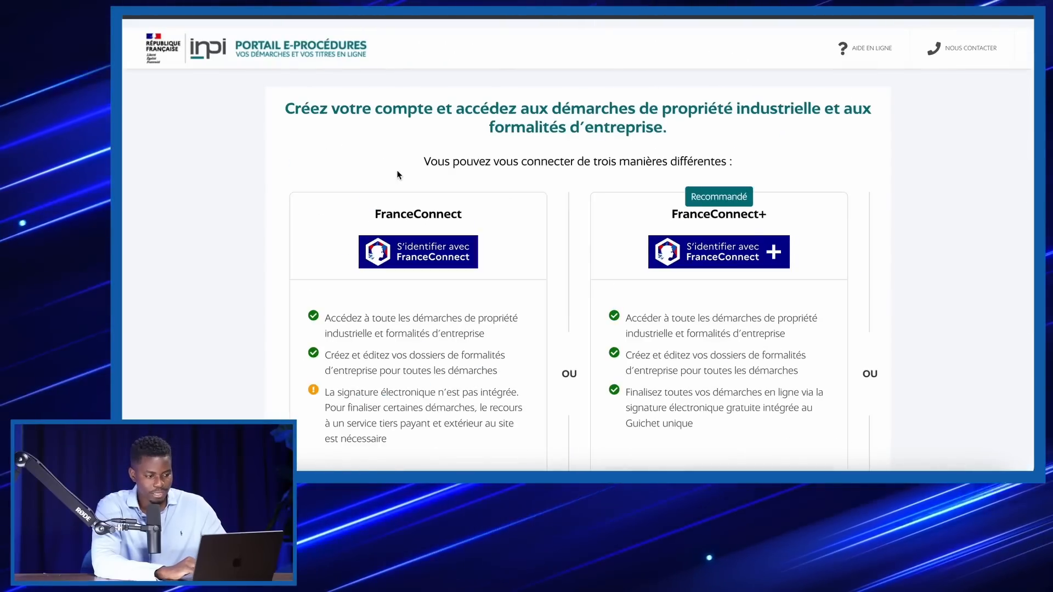
{"action": "left_click", "coordinate": [434, 258]}
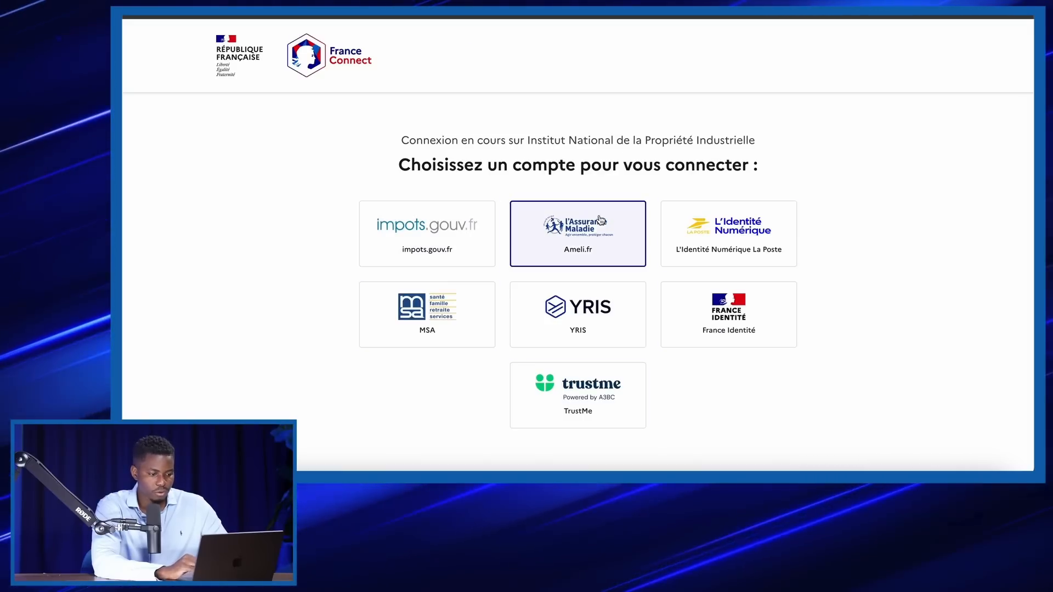
{"action": "scroll", "coordinate": [595, 225], "scroll_direction": "down", "scroll_amount": 3}
{"action": "scroll", "coordinate": [595, 224], "scroll_direction": "up", "scroll_amount": 3}
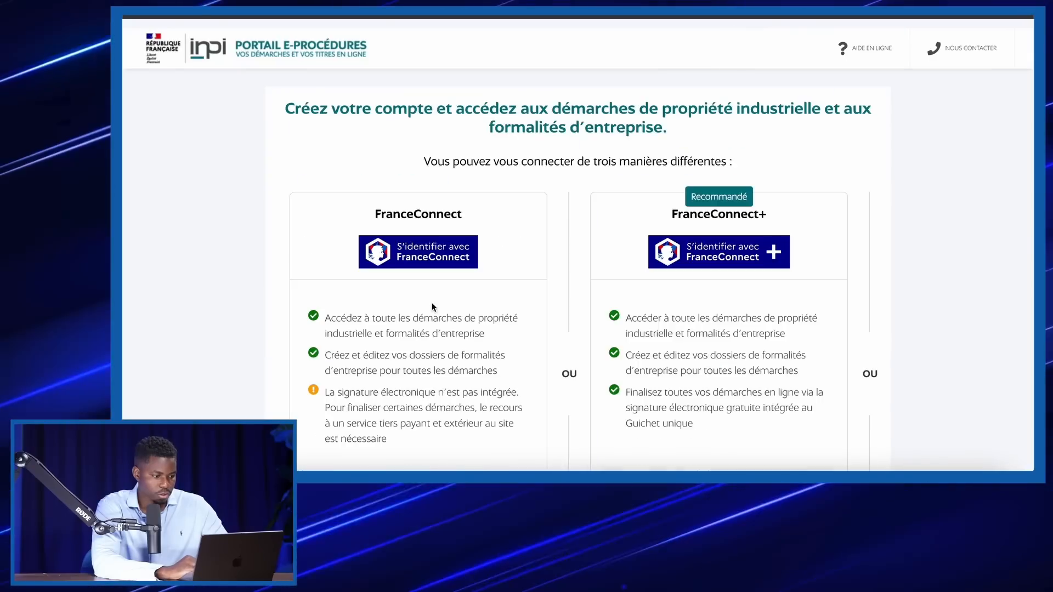
Choose INPI Connect as the account creation method instead of FranceConnect or FranceConnect+.
{"action": "scroll", "coordinate": [466, 314], "scroll_direction": "down", "scroll_amount": 3}
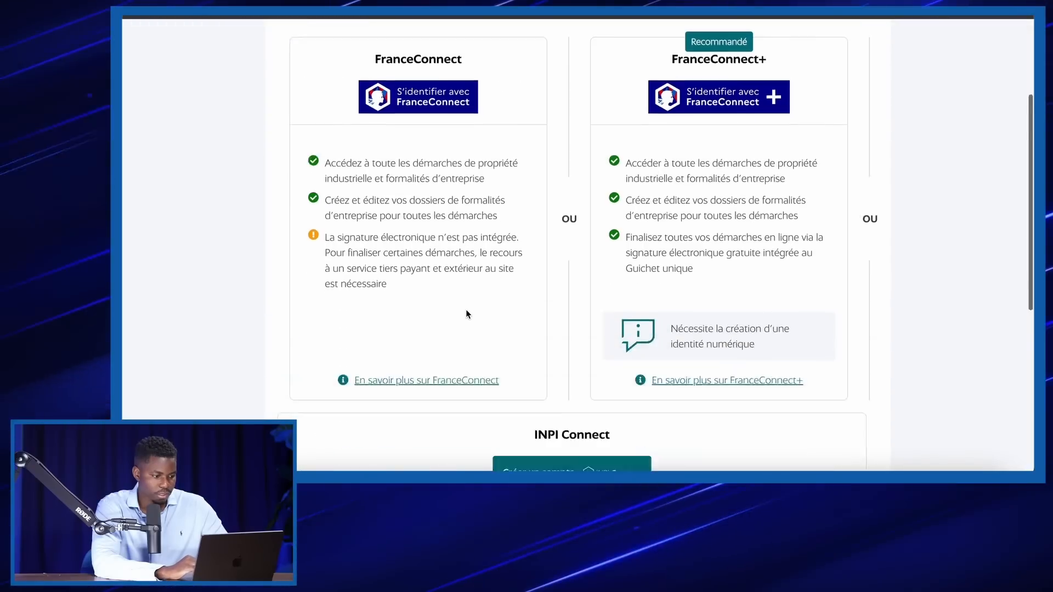
{"action": "scroll", "coordinate": [466, 309], "scroll_direction": "down", "scroll_amount": 5}
{"action": "left_click", "coordinate": [546, 187]}
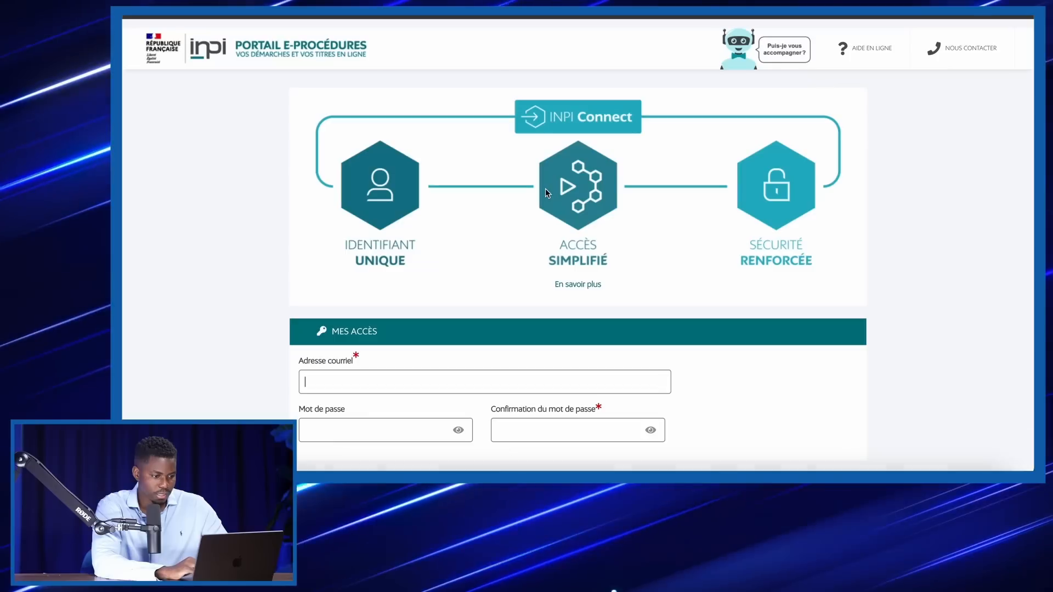
Switch to Gmail and copy the mailbox's e-mail address from the Google account details.
{"action": "scroll", "coordinate": [508, 199], "scroll_direction": "down", "scroll_amount": 3}
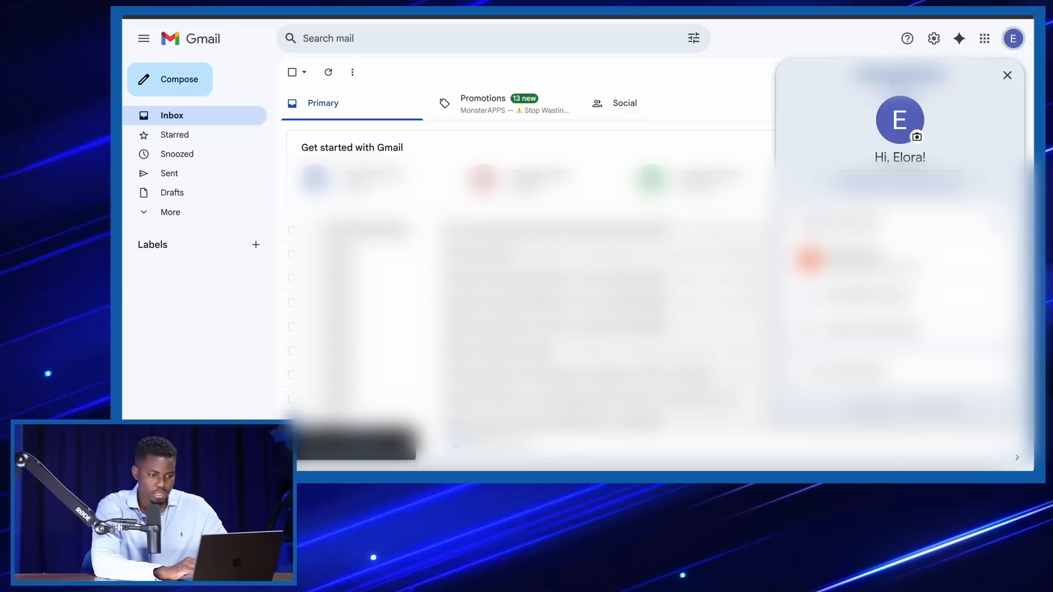
{"action": "right_click", "coordinate": [878, 75]}
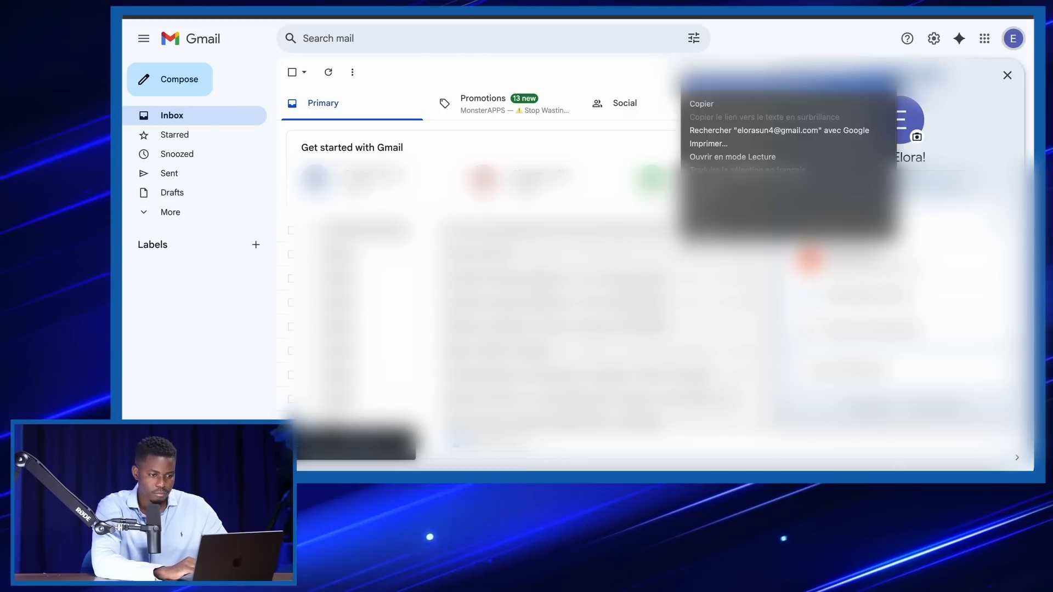
{"action": "left_click", "coordinate": [859, 109]}
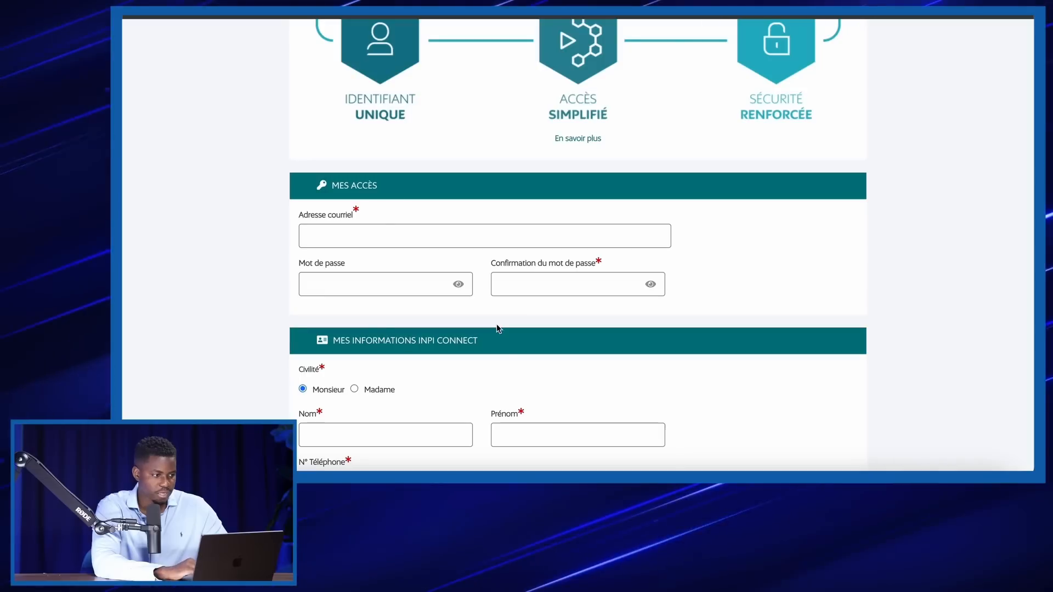
Fill in the e-mail address, the password and the password confirmation under Mes accès in the INPI account form.
{"action": "key", "text": "Tab"}
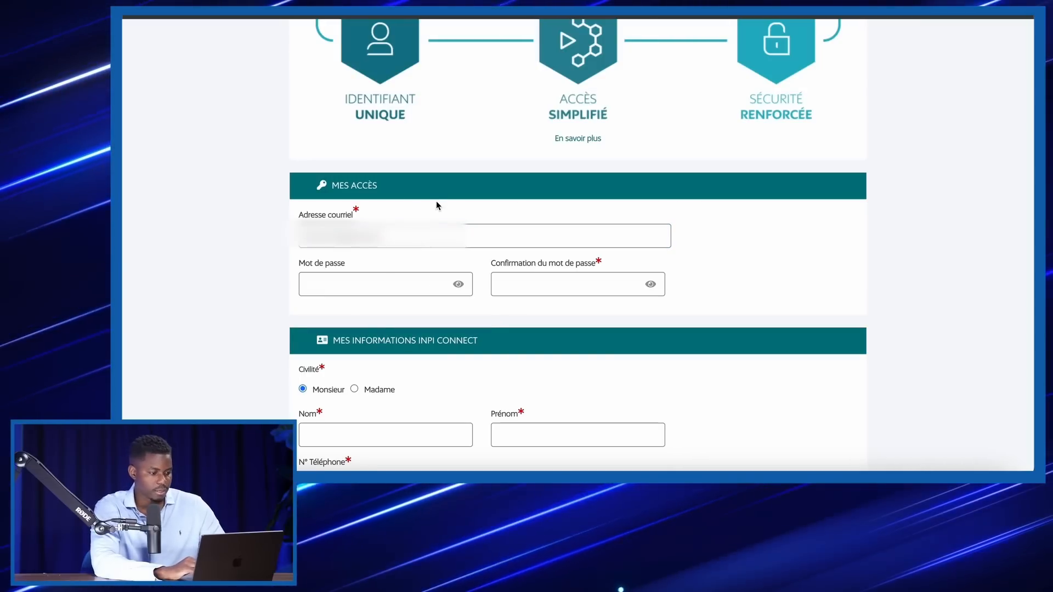
{"action": "type", "text": "•••"}
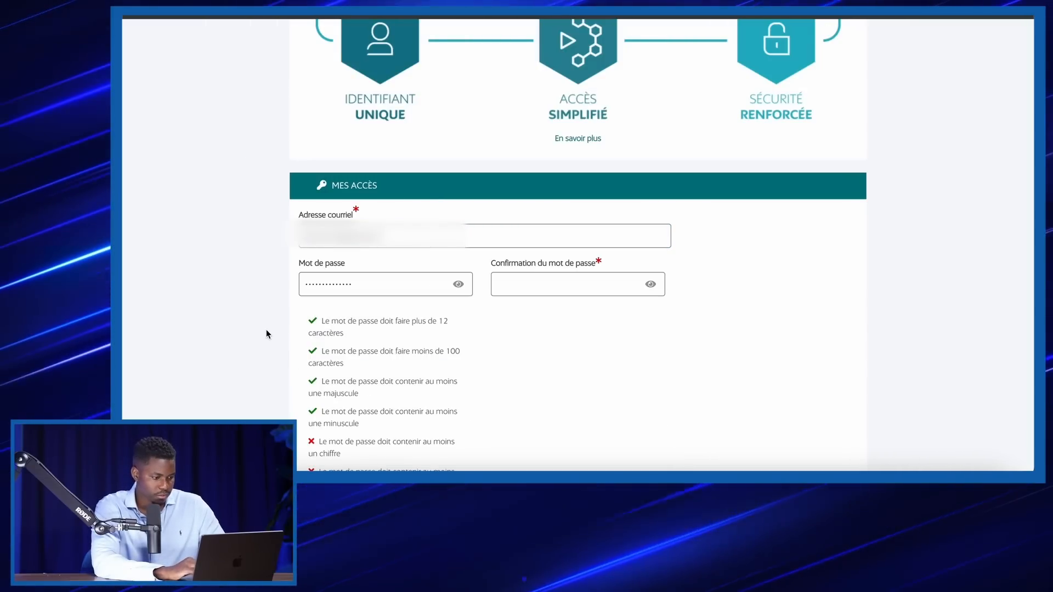
{"action": "scroll", "coordinate": [266, 330], "scroll_direction": "down", "scroll_amount": 1}
{"action": "type", "text": "•"}
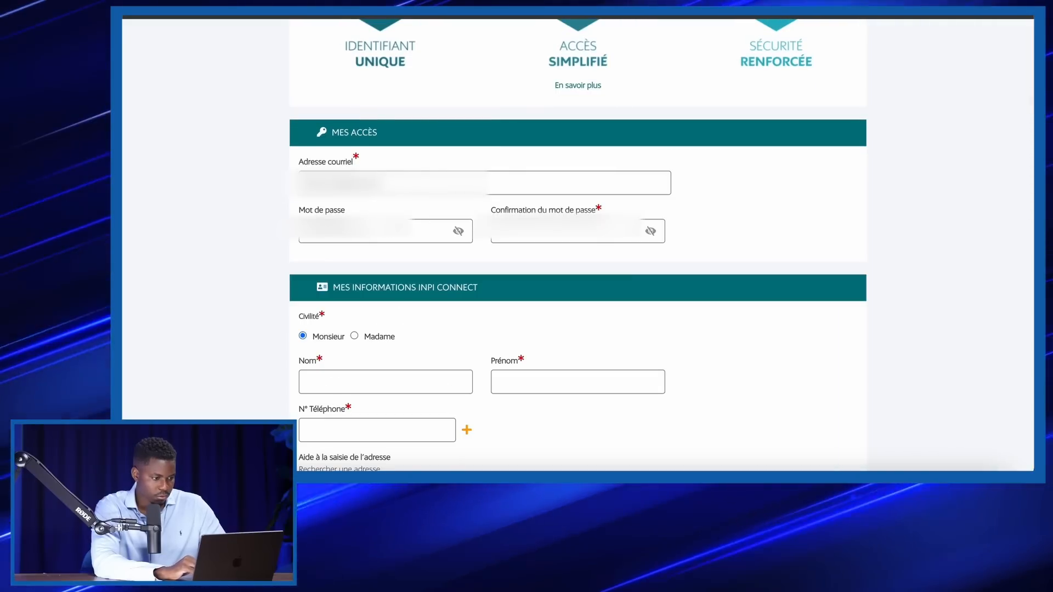
Fill in the last name, first name, phone number and postal address under Mes informations INPI Connect, and save the account form.
{"action": "scroll", "coordinate": [400, 180], "scroll_direction": "down", "scroll_amount": 3}
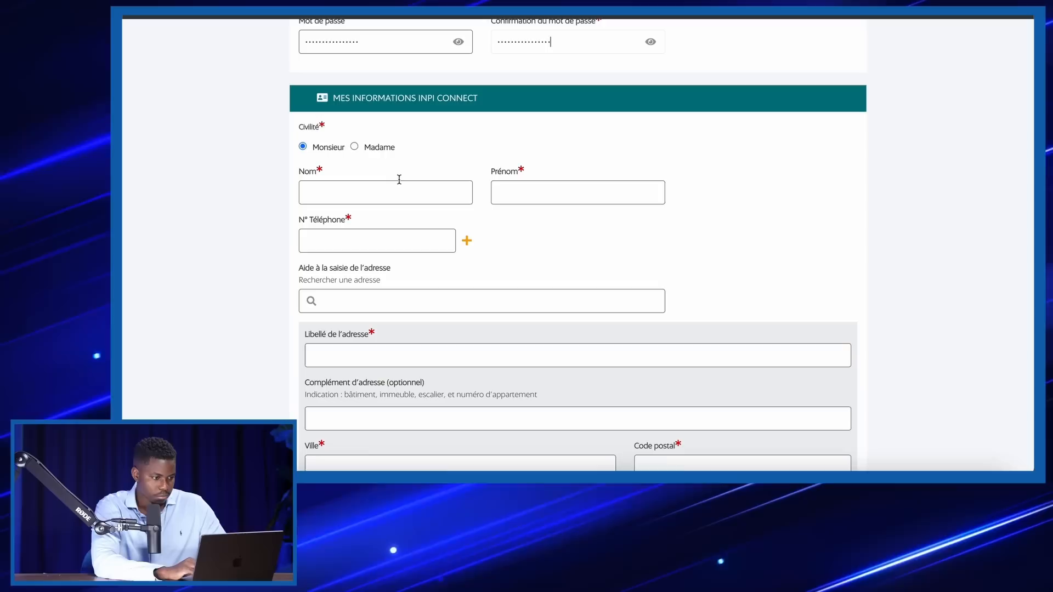
{"action": "left_click", "coordinate": [335, 200]}
{"action": "key", "text": "Tab"}
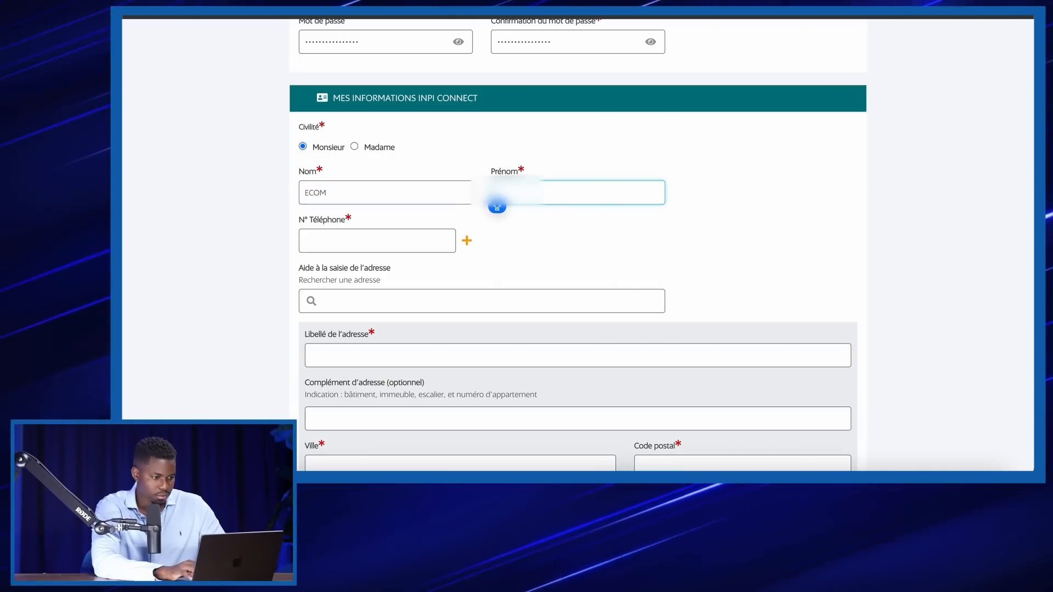
{"action": "type", "text": "06"}
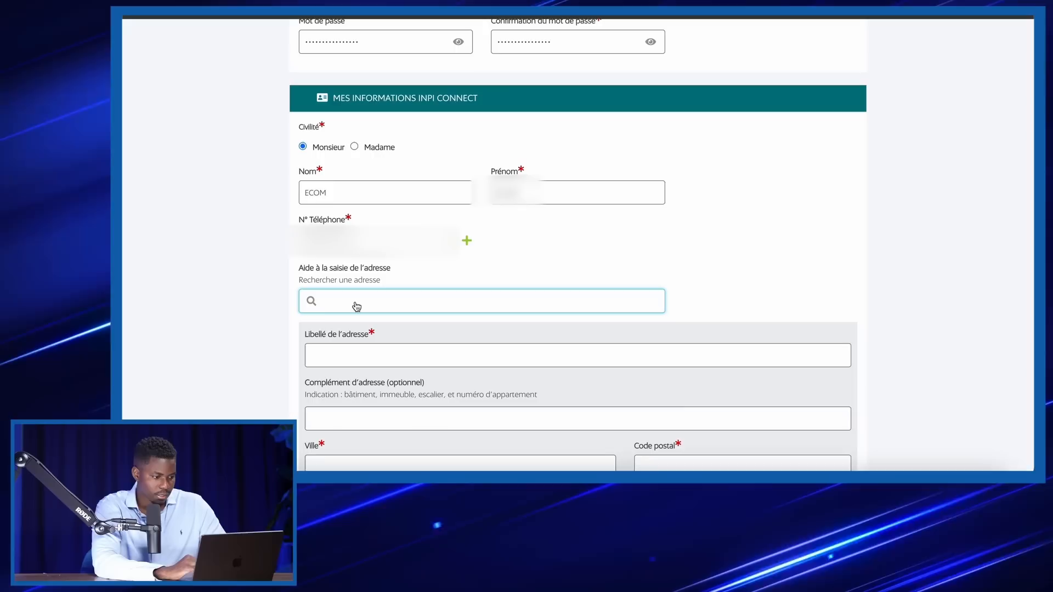
{"action": "type", "text": "50 rue"}
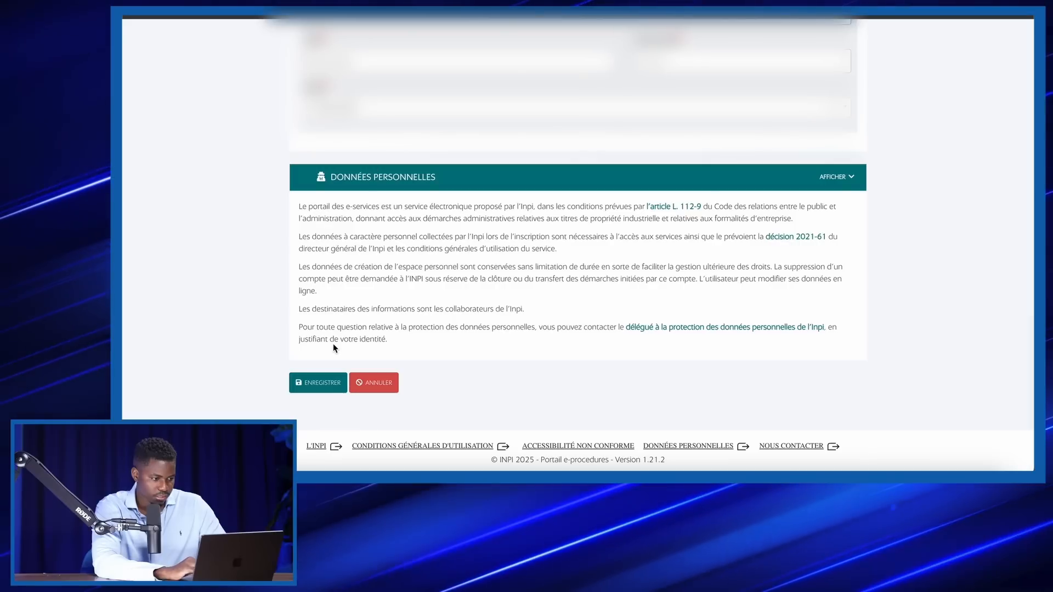
{"action": "left_click", "coordinate": [320, 388]}
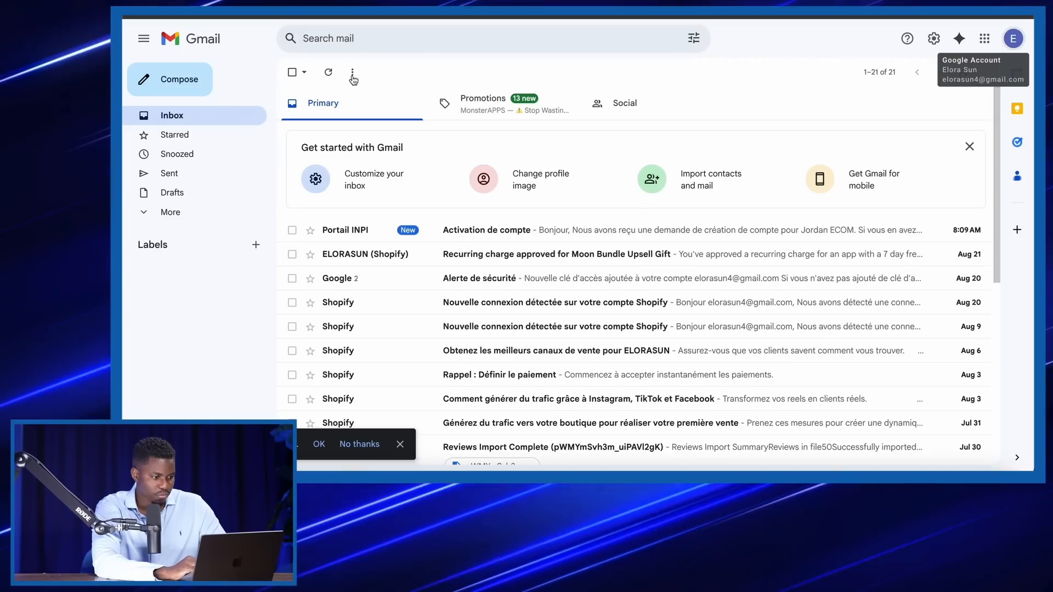
Open the "Activation de compte" e-mail from Portail INPI in Gmail, read its instructions and follow the account activation link.
{"action": "left_click", "coordinate": [643, 228]}
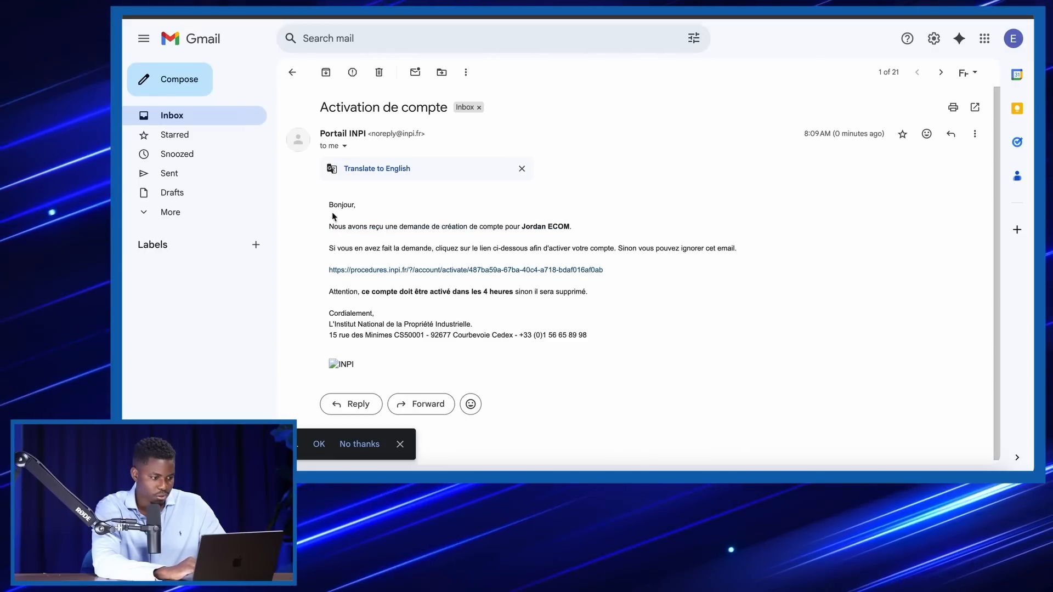
{"action": "left_click_drag", "start_coordinate": [331, 204], "coordinate": [525, 296]}
{"action": "left_click", "coordinate": [548, 302]}
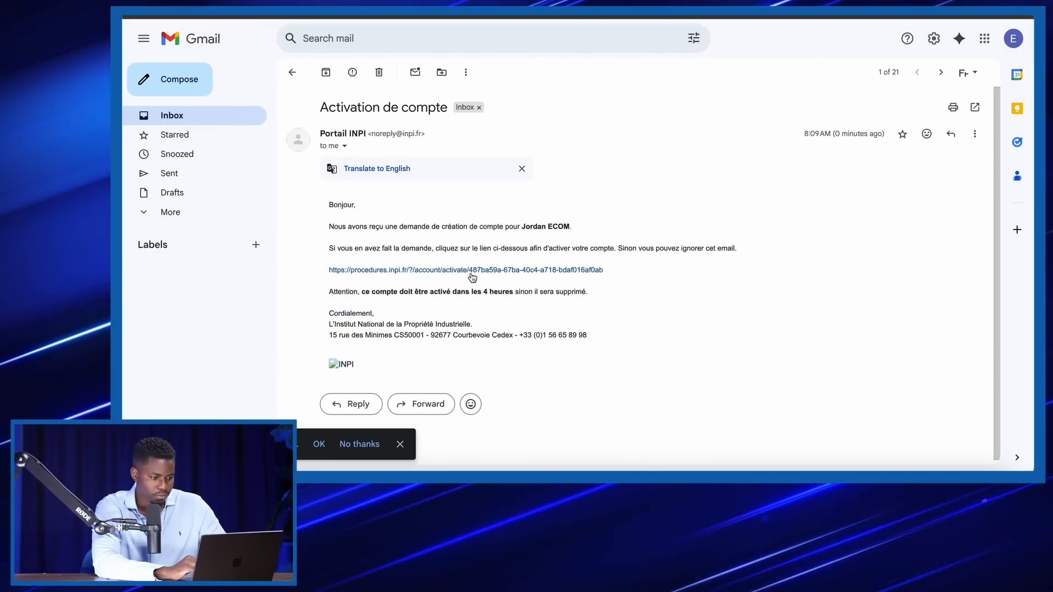
{"action": "left_click_drag", "start_coordinate": [330, 293], "coordinate": [600, 291]}
{"action": "left_click", "coordinate": [601, 293]}
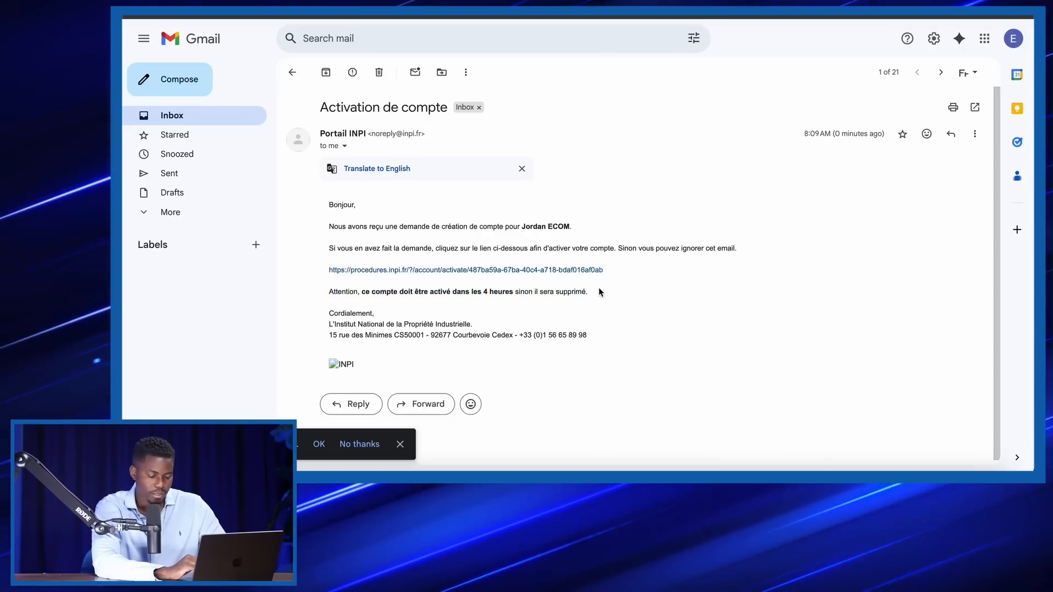
{"action": "left_click", "coordinate": [572, 271]}
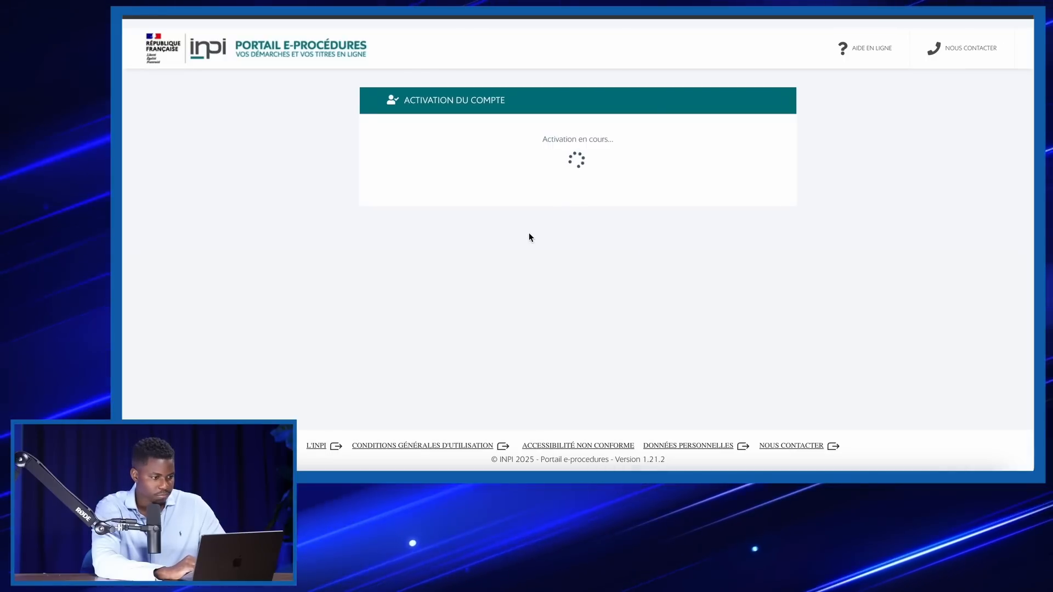
Go to the portal's sign-in page and sign in via INPI Connect with the account's e-mail address and password.
{"action": "left_click", "coordinate": [404, 183]}
{"action": "left_click", "coordinate": [752, 341]}
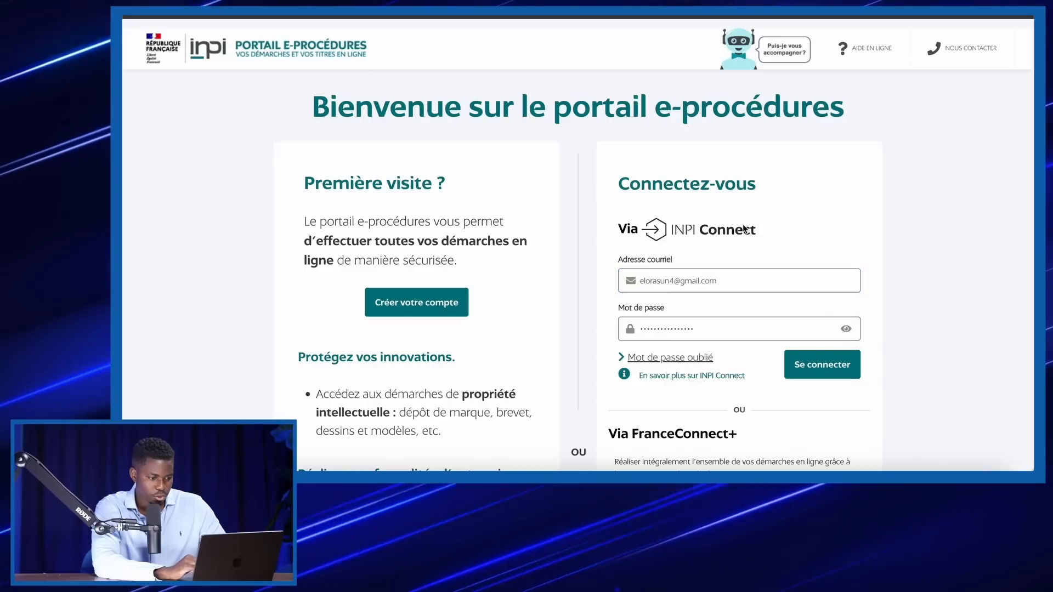
{"action": "left_click", "coordinate": [830, 366]}
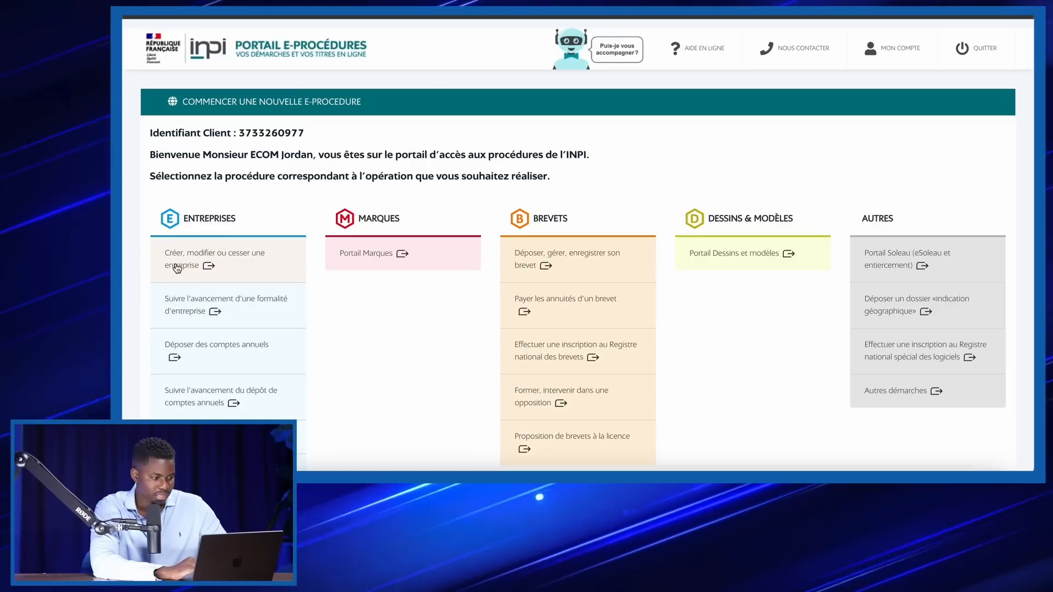
Open the procedure "Créer, modifier ou cesser une entreprise", acknowledge the personal data processing notice and continue.
{"action": "left_click", "coordinate": [245, 265]}
{"action": "left_click", "coordinate": [372, 344]}
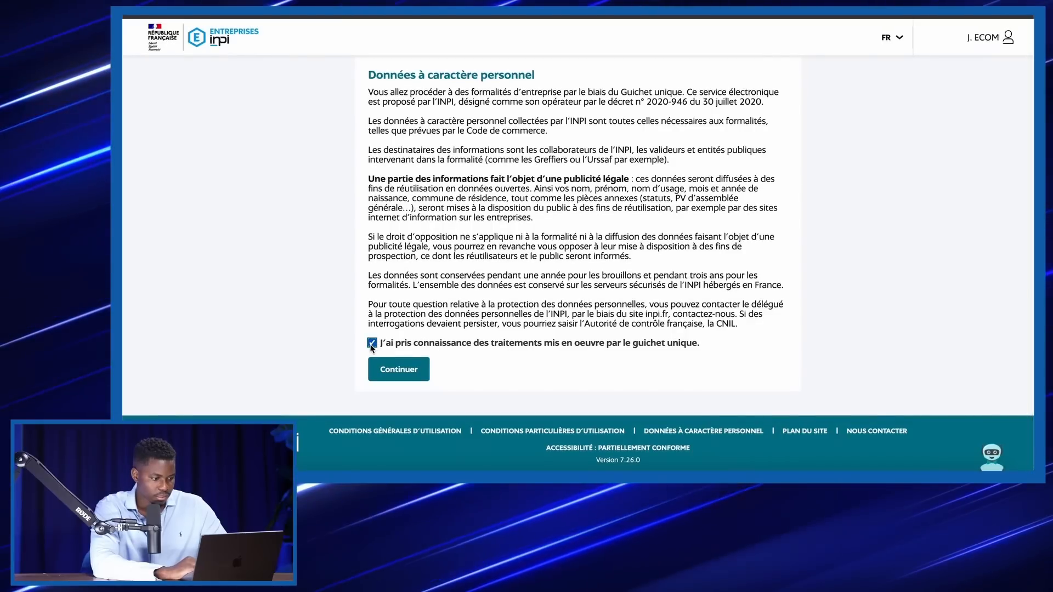
{"action": "left_click", "coordinate": [413, 372]}
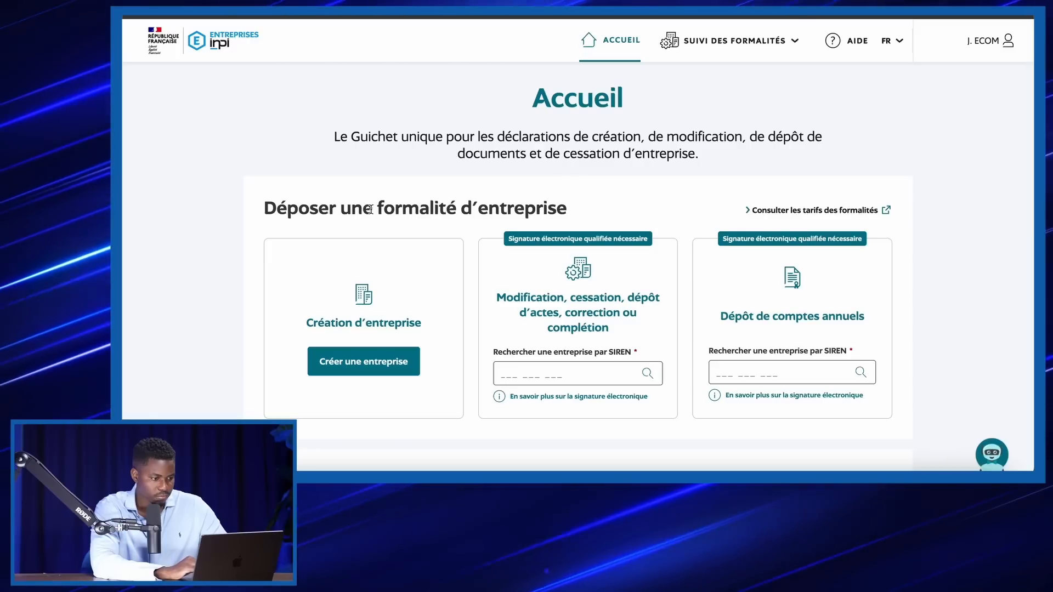
Start a new company creation under "Déposer une formalité d'entreprise".
{"action": "scroll", "coordinate": [494, 220], "scroll_direction": "down", "scroll_amount": 3}
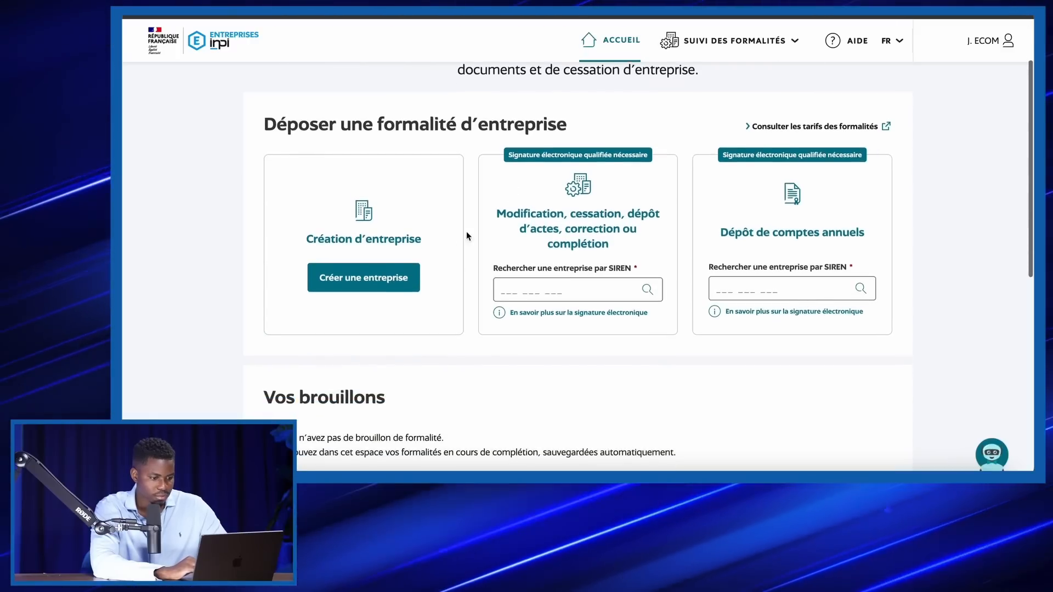
{"action": "left_click", "coordinate": [378, 283]}
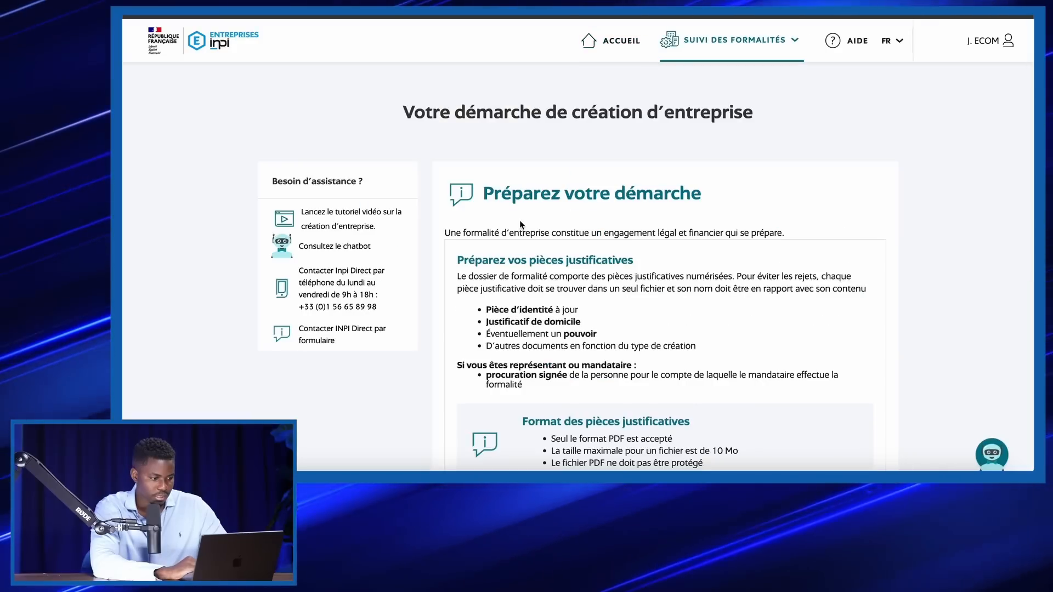
Read the supporting-document and step-by-step guidance, enable "Ne plus afficher cette page" and continue to the company creation form.
{"action": "scroll", "coordinate": [696, 208], "scroll_direction": "down", "scroll_amount": 5}
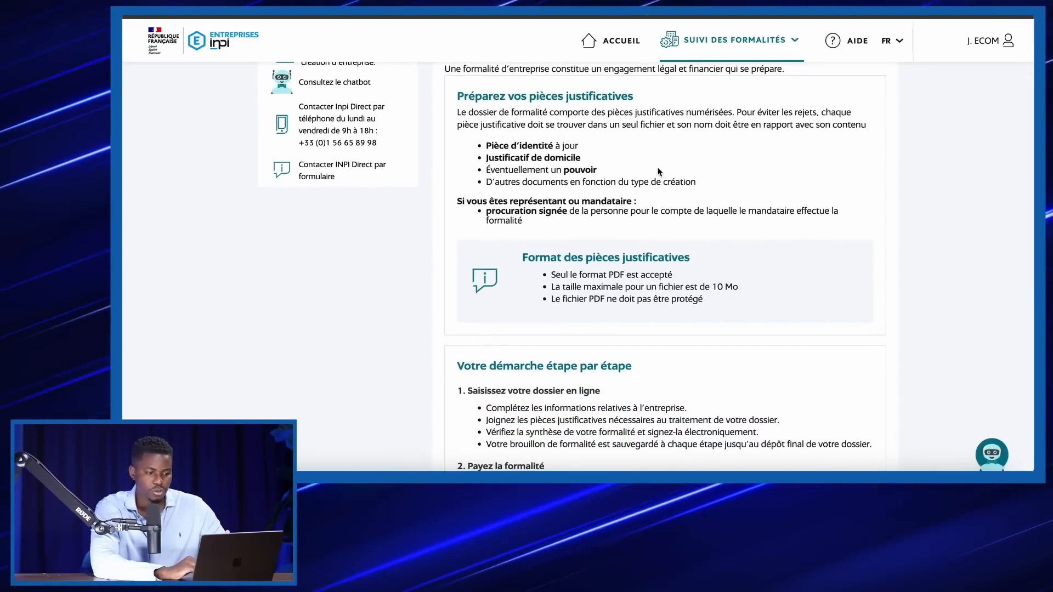
{"action": "scroll", "coordinate": [615, 175], "scroll_direction": "down", "scroll_amount": 8}
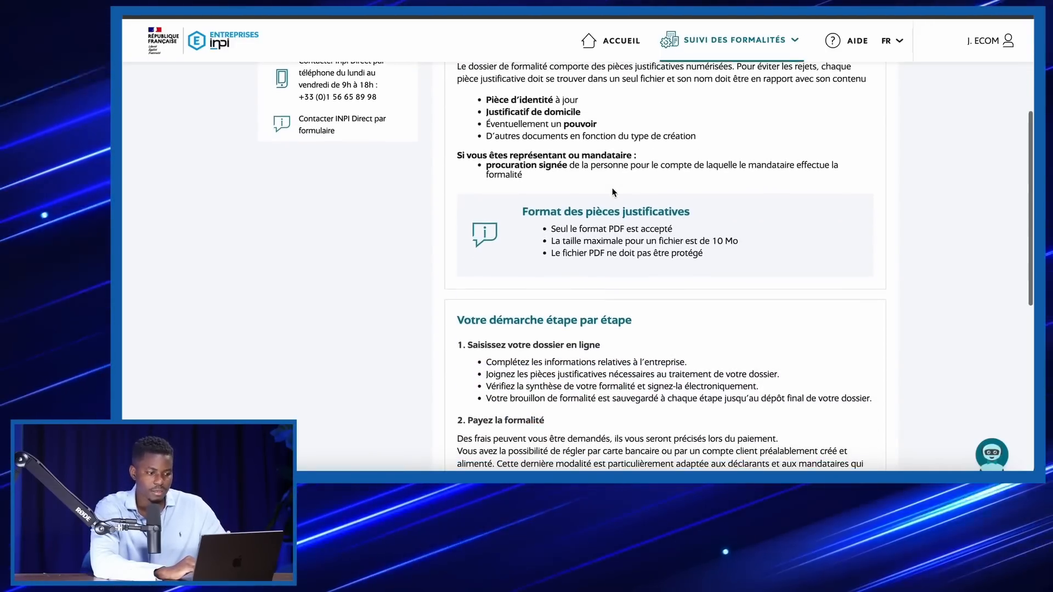
{"action": "scroll", "coordinate": [614, 192], "scroll_direction": "up", "scroll_amount": 1}
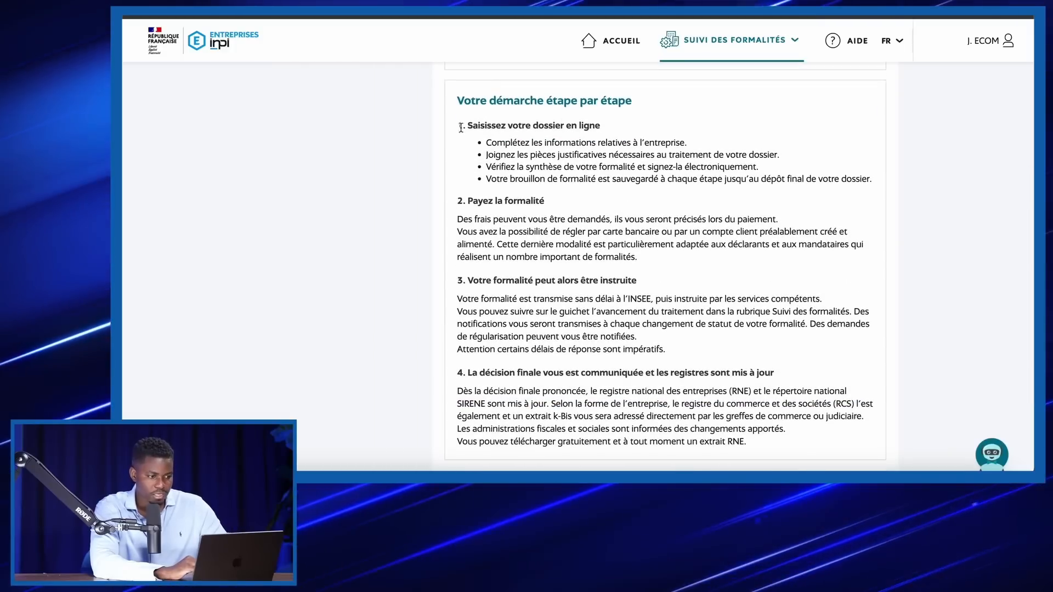
{"action": "left_click_drag", "start_coordinate": [457, 125], "coordinate": [630, 351]}
{"action": "left_click", "coordinate": [631, 351]}
{"action": "scroll", "coordinate": [630, 351], "scroll_direction": "down", "scroll_amount": 3}
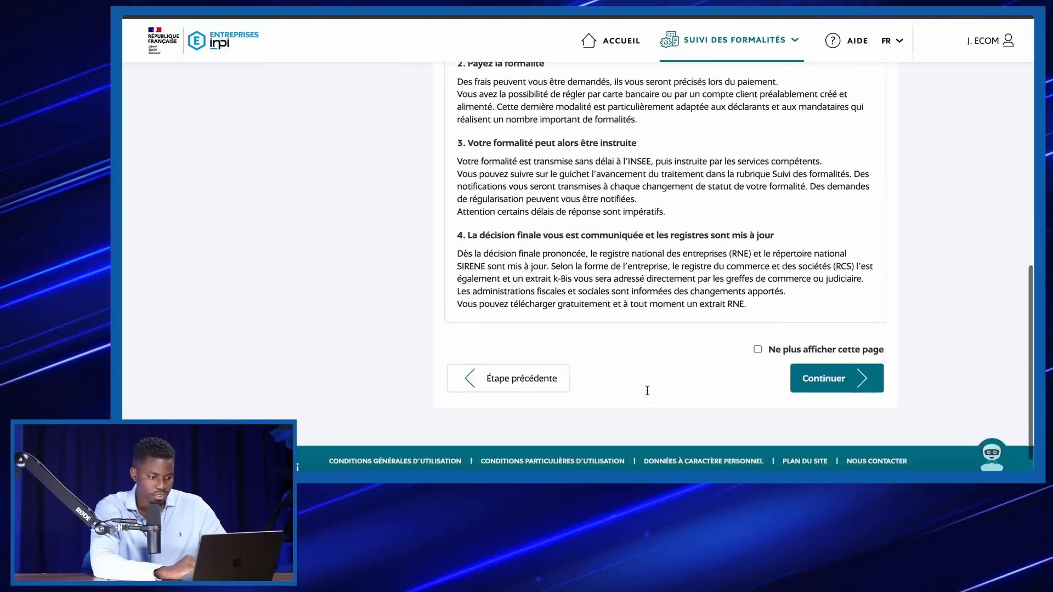
{"action": "left_click", "coordinate": [758, 324]}
{"action": "left_click", "coordinate": [823, 364]}
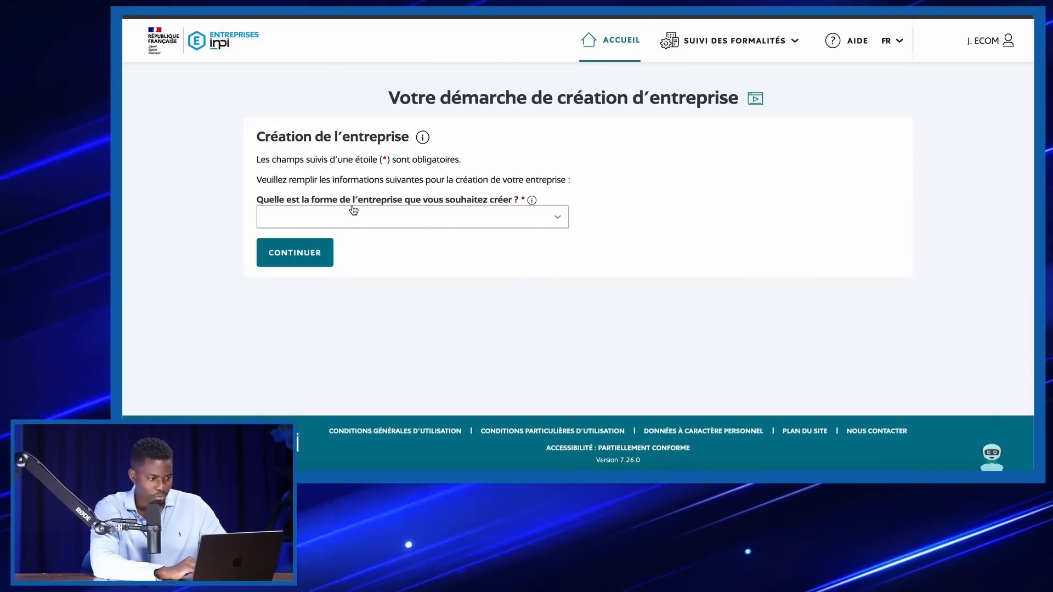
Choose "Entrepreneur individuel" as company form, answer Oui to micro-entrepreneur status and Non to prior self-employed activity in France, and continue.
{"action": "left_click", "coordinate": [417, 217]}
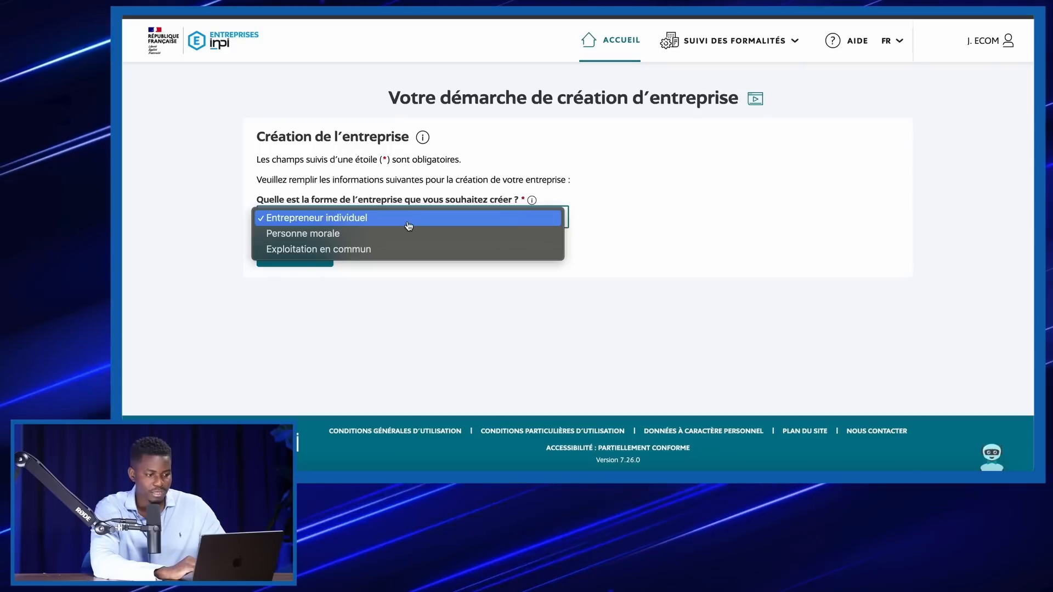
{"action": "left_click", "coordinate": [409, 220]}
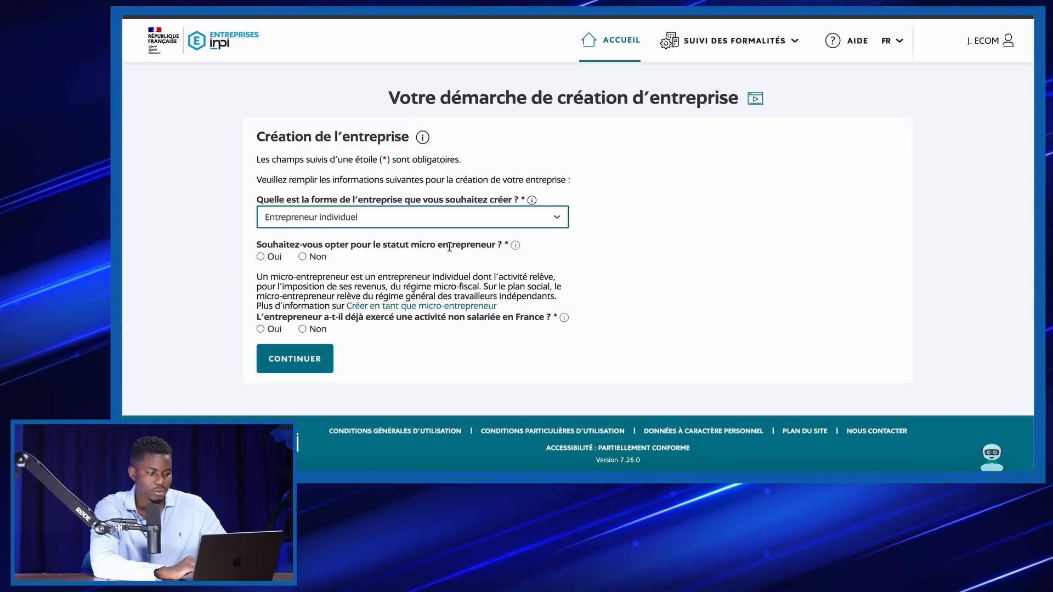
{"action": "left_click", "coordinate": [261, 257]}
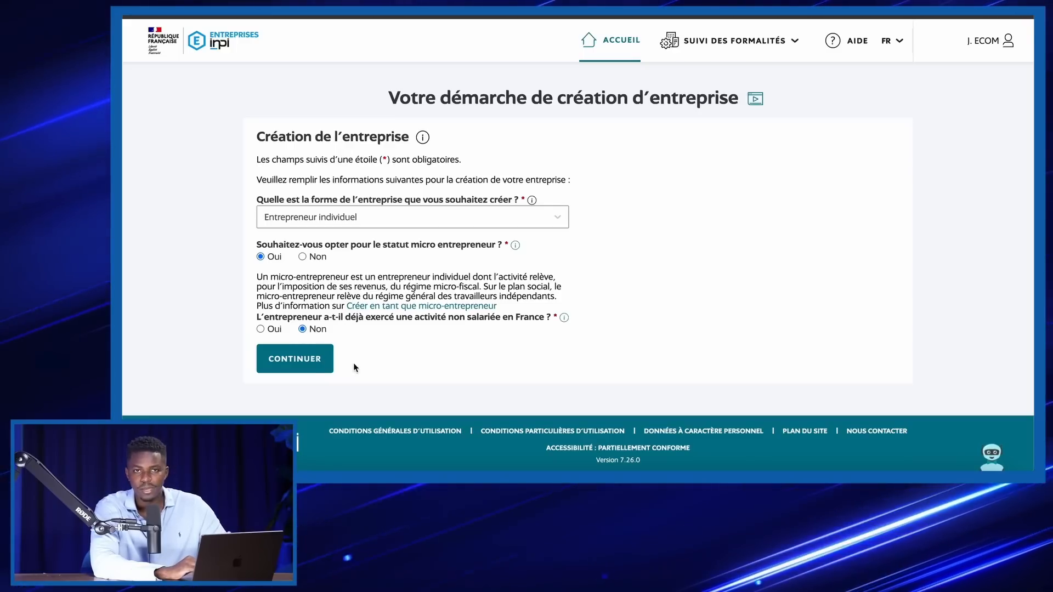
{"action": "left_click", "coordinate": [321, 360]}
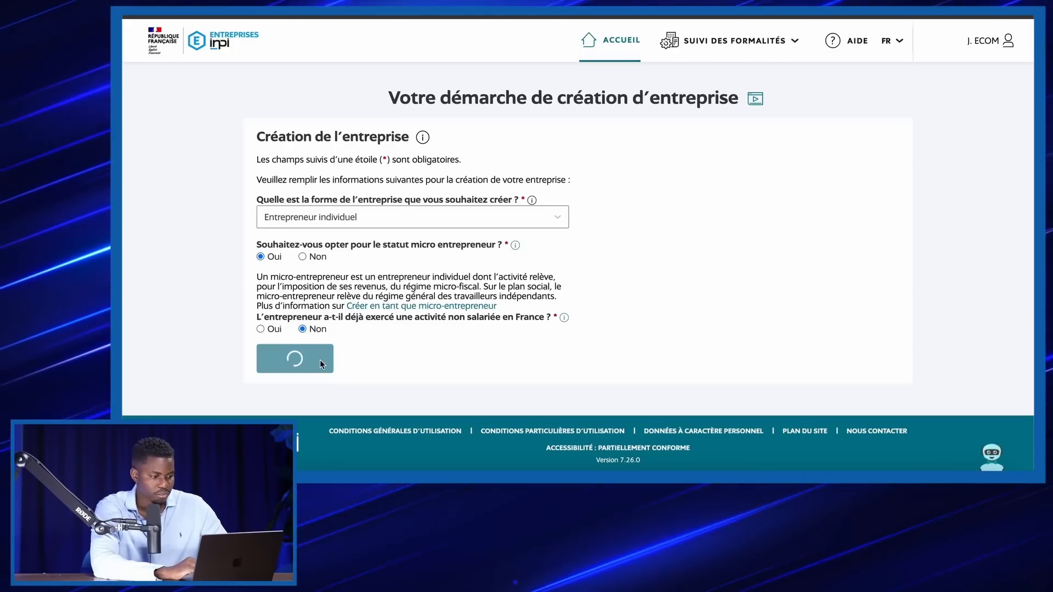
Name the draft with the entrepreneur's first name followed by "MICRO ENTREPRISE".
{"action": "left_click", "coordinate": [516, 198]}
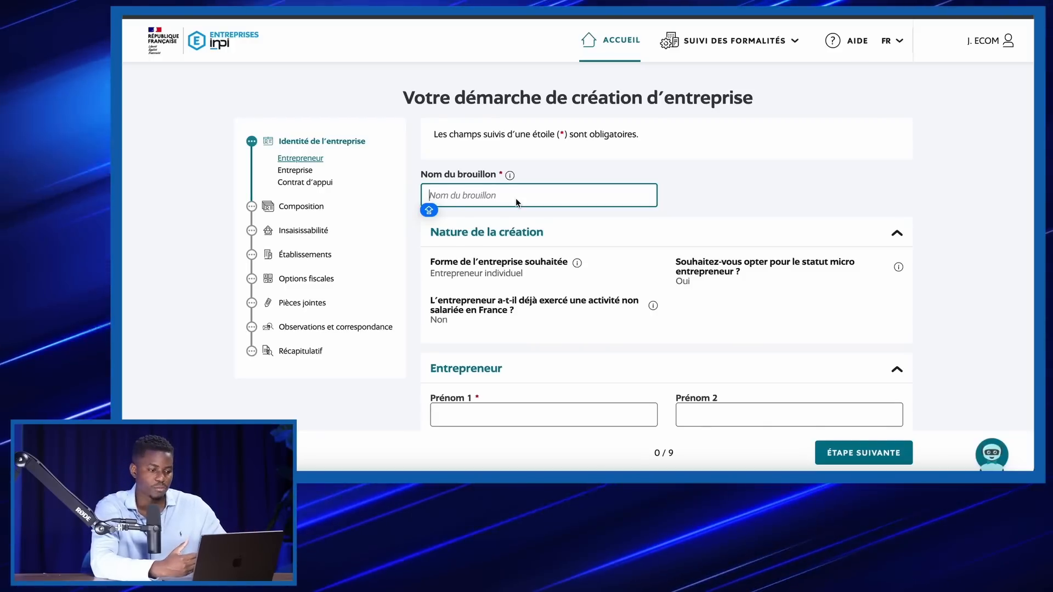
{"action": "type", "text": "JONAT"}
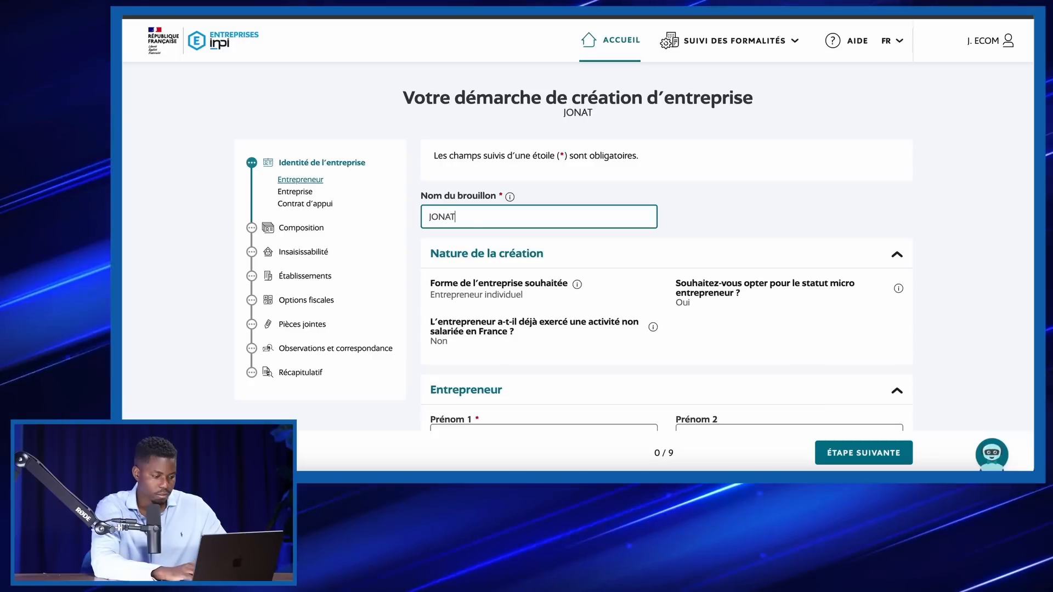
{"action": "type", "text": "HAN MICRO ENTREPRIS"}
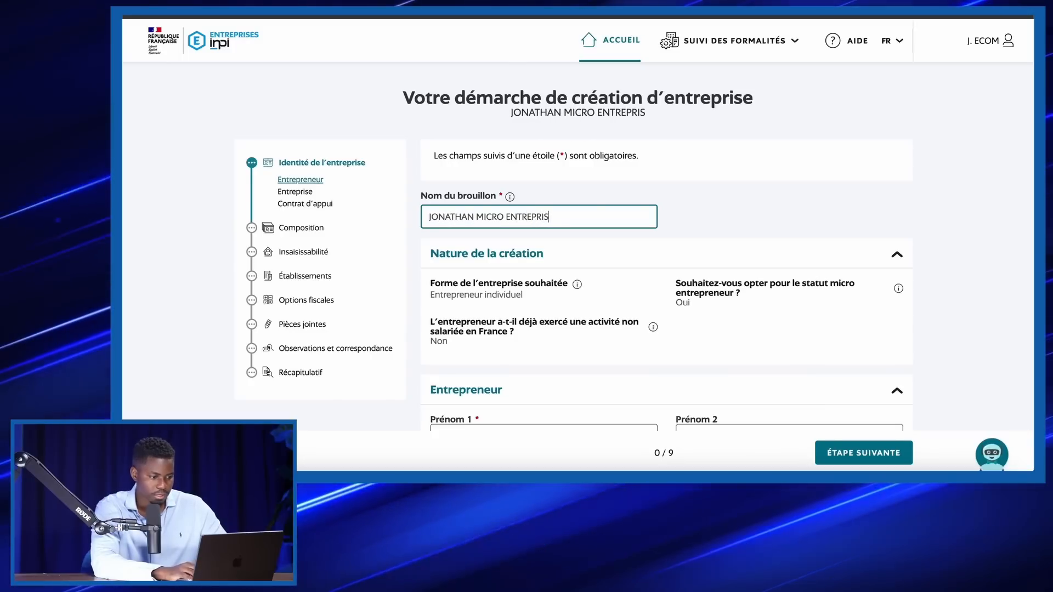
{"action": "type", "text": "E"}
Enter the entrepreneur's first name and birth name, and set the gender to Masculin.
{"action": "scroll", "coordinate": [716, 278], "scroll_direction": "down", "scroll_amount": 5}
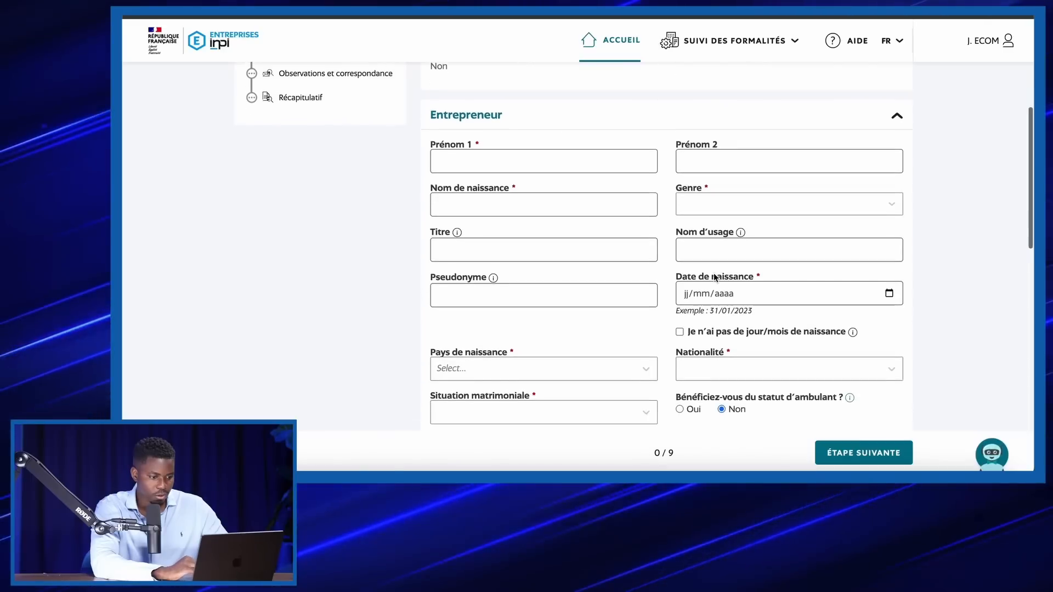
{"action": "type", "text": "JONATHAN"}
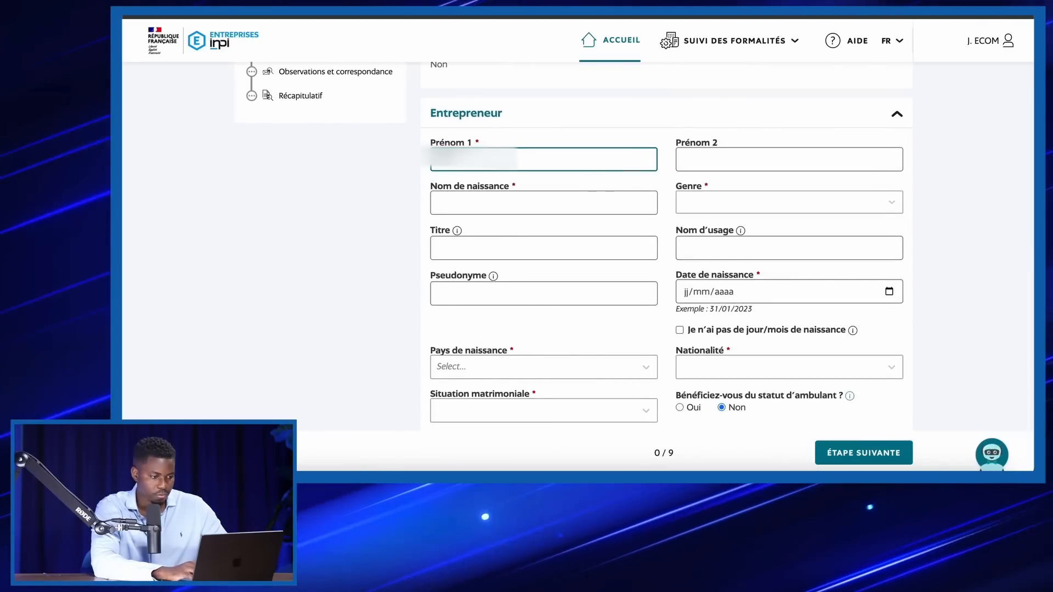
{"action": "key", "text": "Tab"}
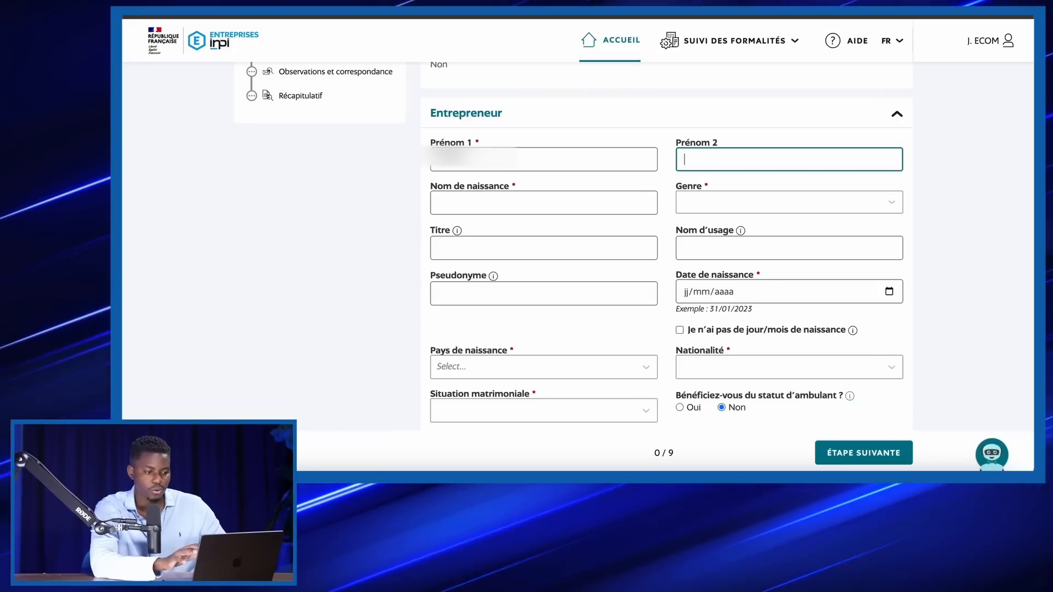
{"action": "left_click", "coordinate": [451, 207]}
{"action": "type", "text": "ecom"}
{"action": "key", "text": "Tab"}
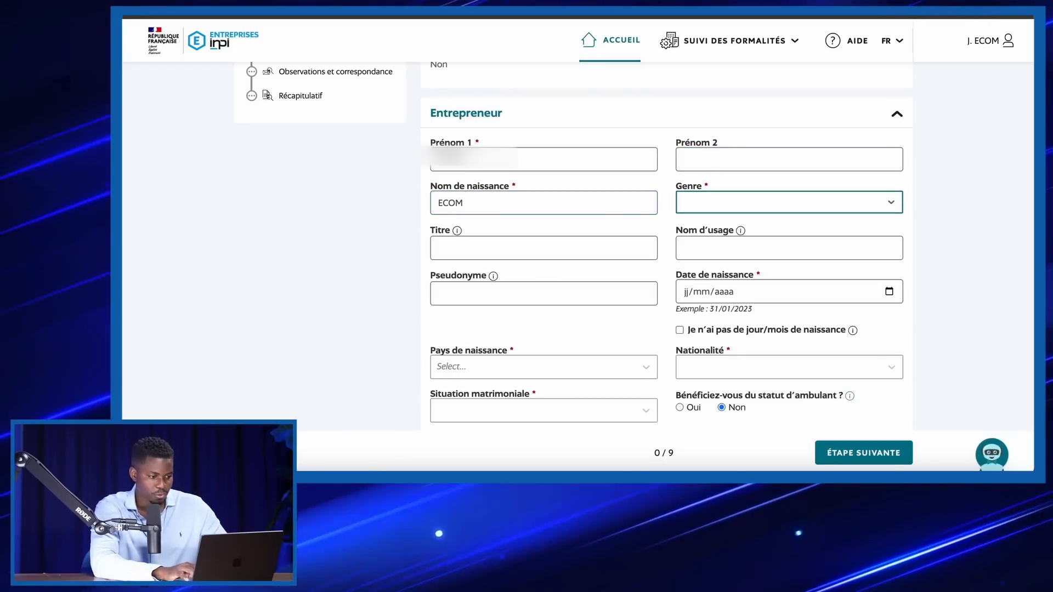
{"action": "left_click", "coordinate": [873, 209]}
{"action": "left_click", "coordinate": [872, 211]}
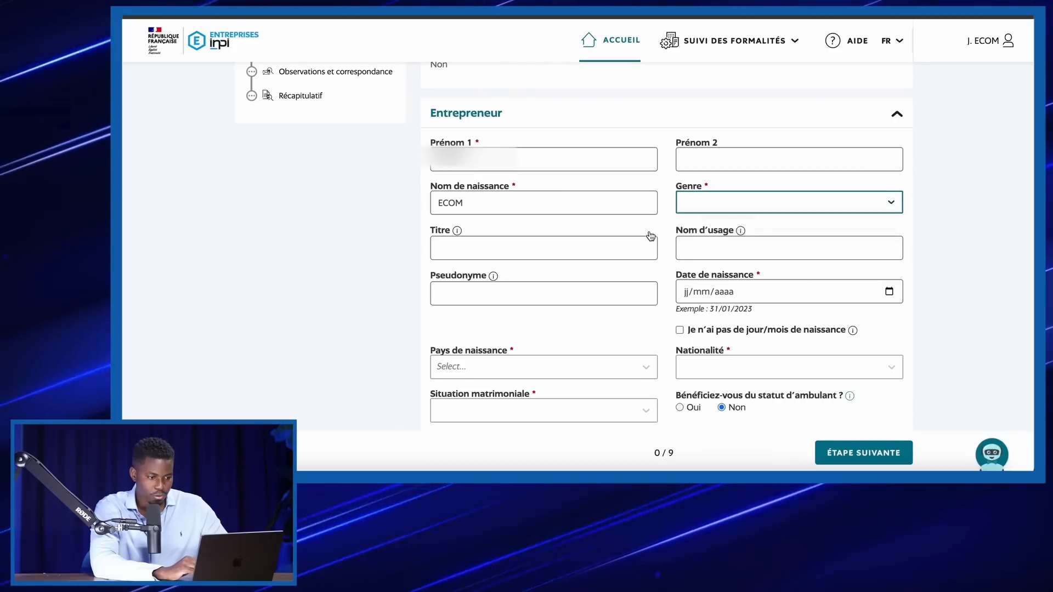
Set the entrepreneur's title to "Entrepreneur" and fill in the name in use (Nom d'usage).
{"action": "left_click", "coordinate": [458, 248]}
{"action": "type", "text": "E"}
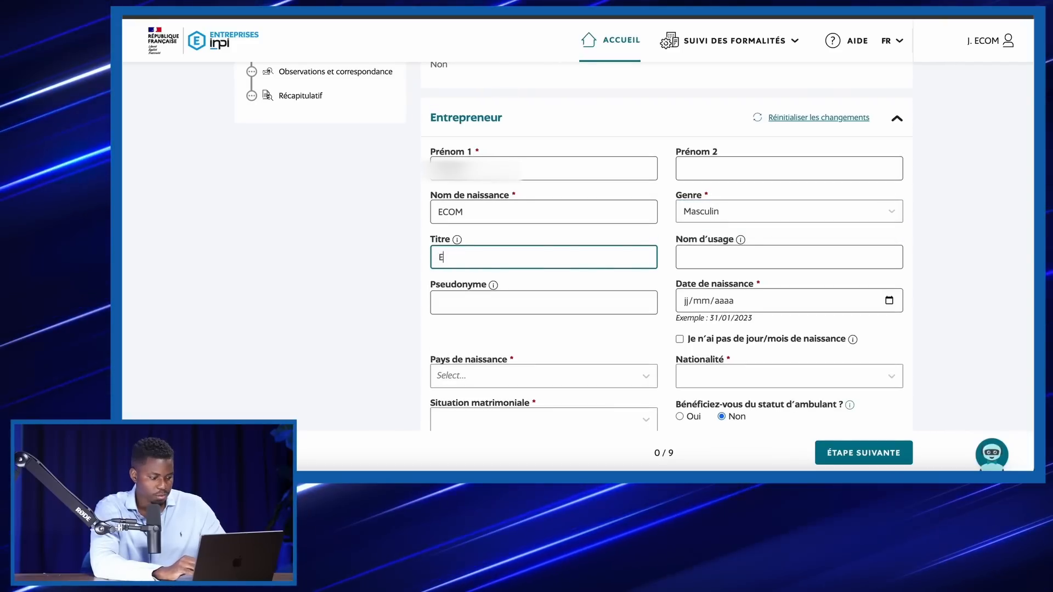
{"action": "type", "text": "ntrepreneur"}
{"action": "key", "text": "Tab"}
{"action": "type", "text": "ECOM"}
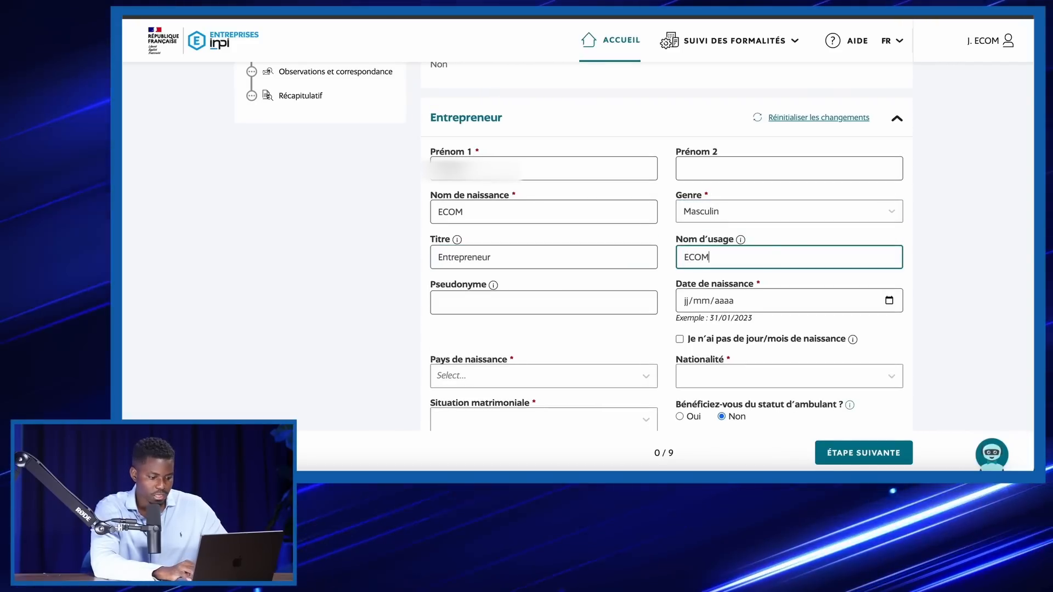
{"action": "left_click", "coordinate": [790, 241]}
Fill in the entrepreneur's date of birth using the calendar.
{"action": "scroll", "coordinate": [709, 283], "scroll_direction": "down", "scroll_amount": 1}
{"action": "scroll", "coordinate": [708, 283], "scroll_direction": "down", "scroll_amount": 1}
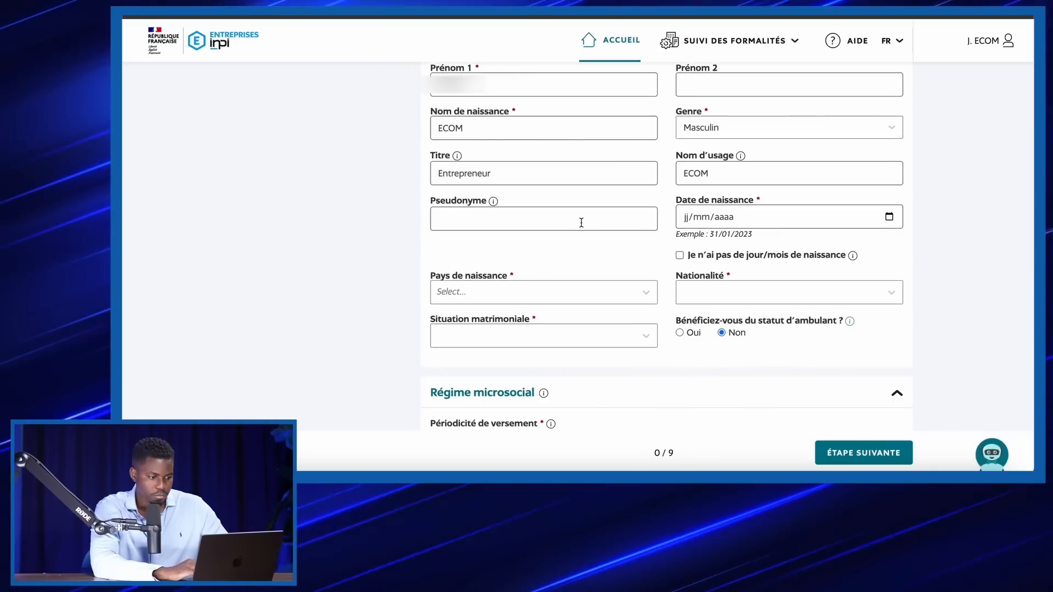
{"action": "left_click", "coordinate": [720, 219]}
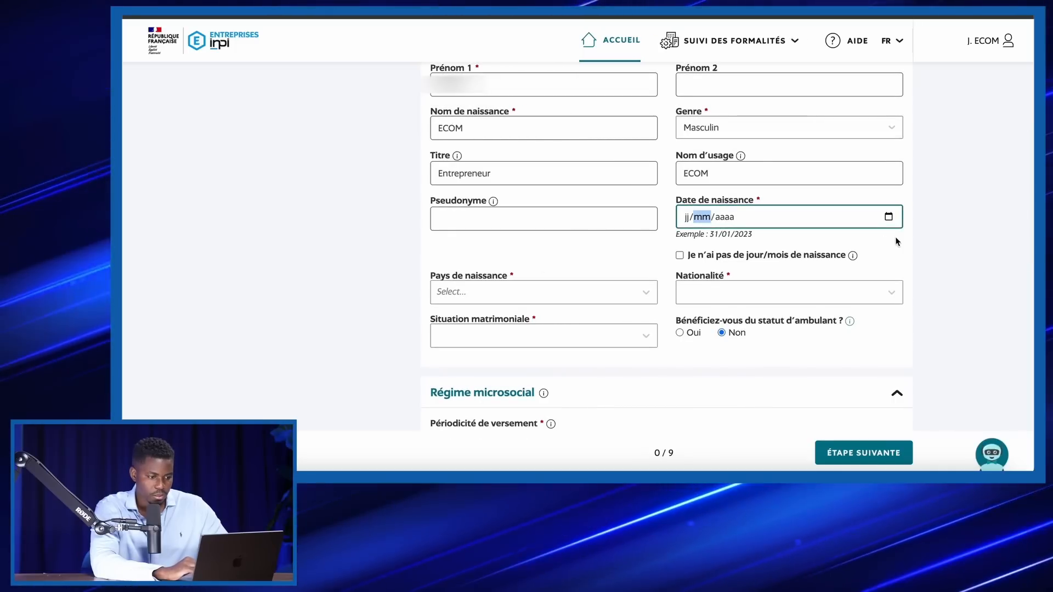
{"action": "left_click", "coordinate": [890, 217]}
{"action": "left_click", "coordinate": [712, 244]}
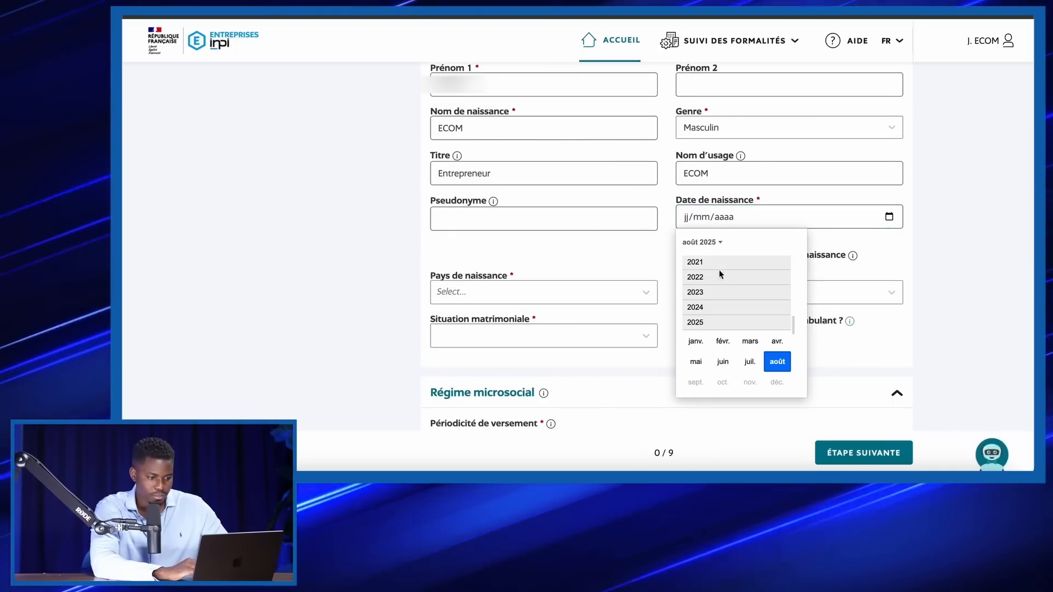
{"action": "scroll", "coordinate": [714, 282], "scroll_direction": "down", "scroll_amount": 5}
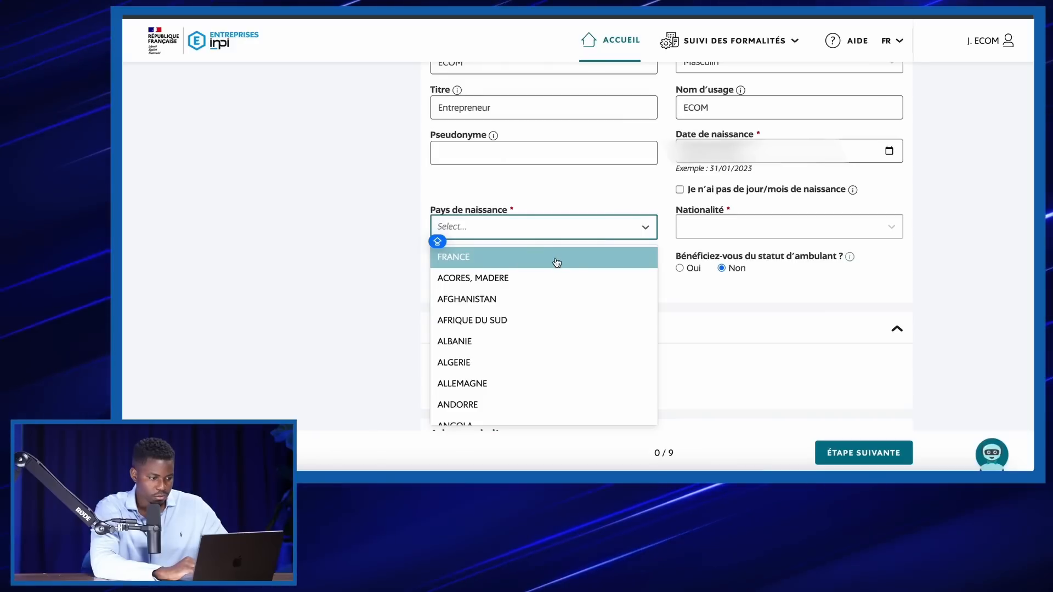
Set the country of birth to FRANCE and the commune of birth to 87000 Limoges.
{"action": "left_click", "coordinate": [557, 263]}
{"action": "left_click", "coordinate": [731, 227]}
{"action": "type", "text": "L"}
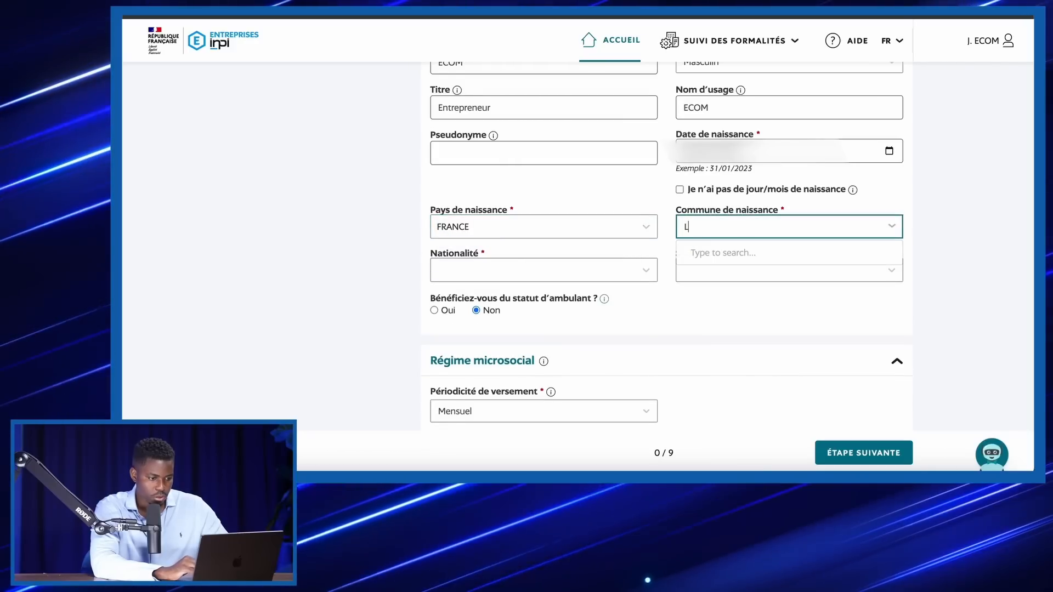
{"action": "type", "text": "IMOGES"}
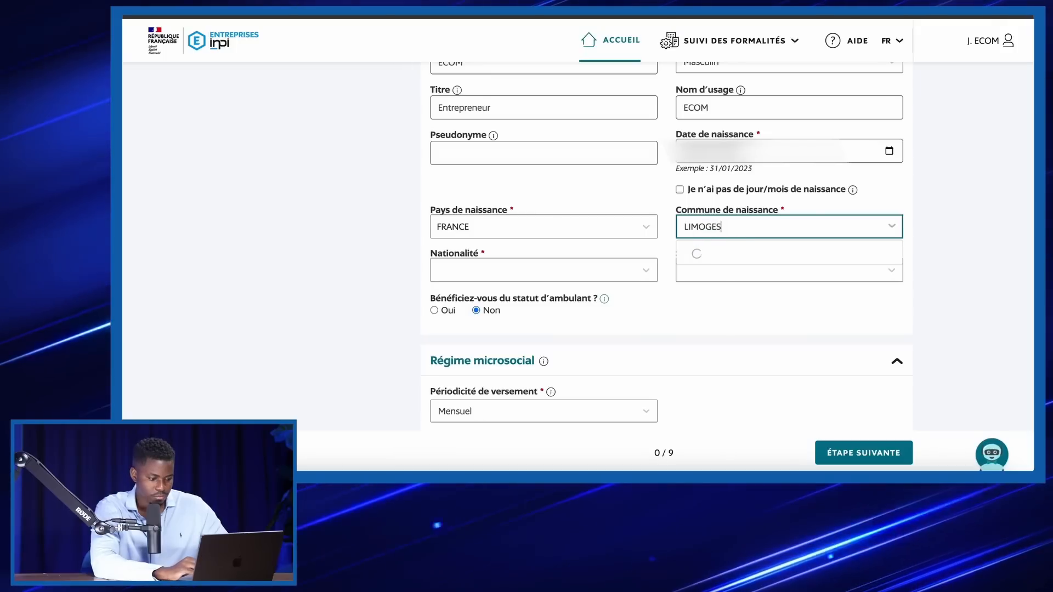
{"action": "left_click", "coordinate": [719, 250]}
Set the nationality to Française and the marital status to Célibataire, reviewing the other marital status options.
{"action": "left_click", "coordinate": [622, 274]}
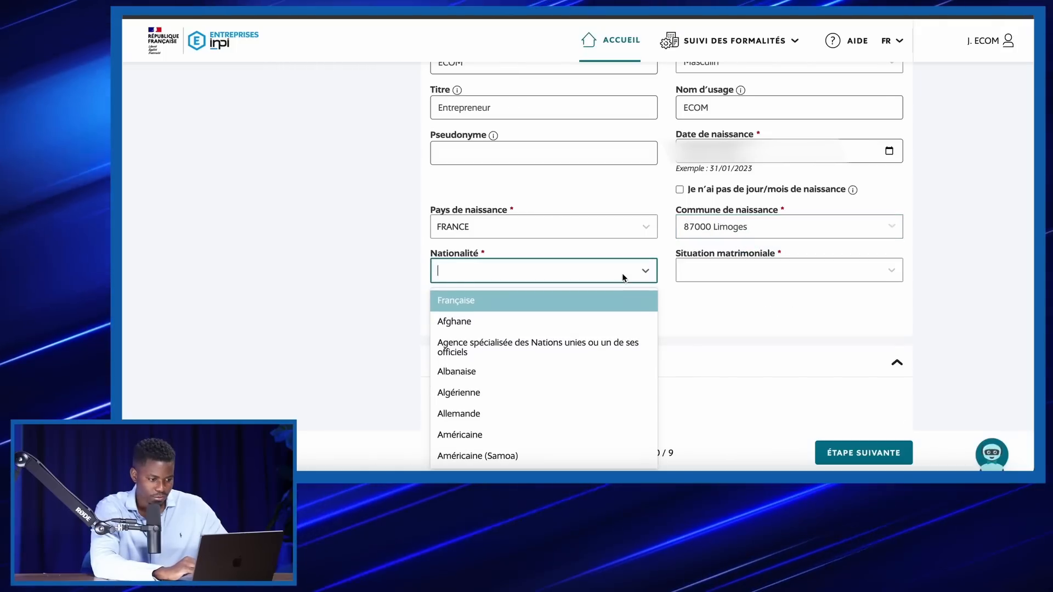
{"action": "left_click", "coordinate": [565, 301]}
{"action": "left_click", "coordinate": [723, 273]}
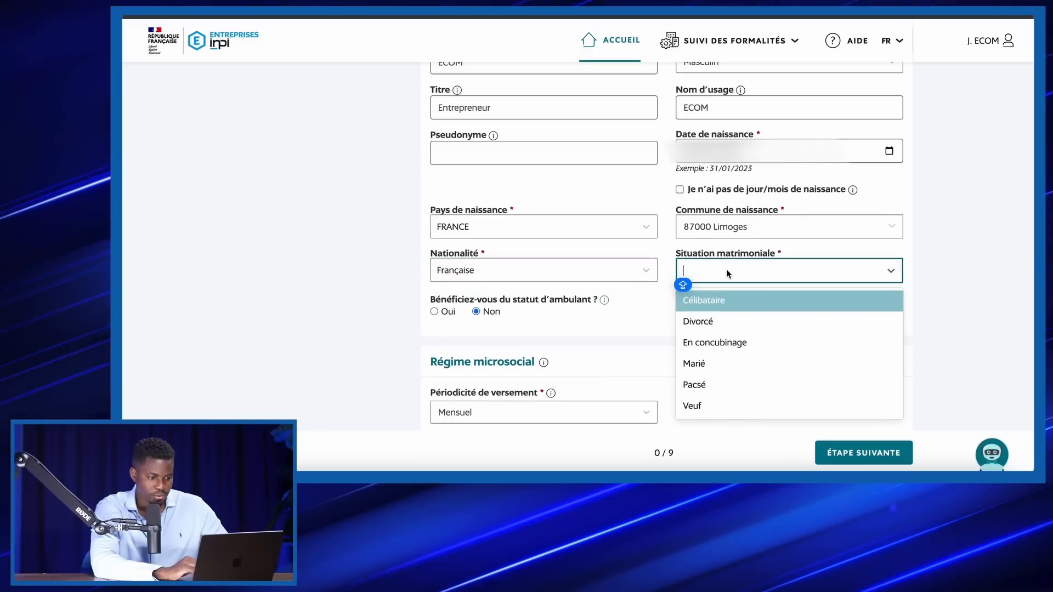
{"action": "left_click", "coordinate": [724, 302]}
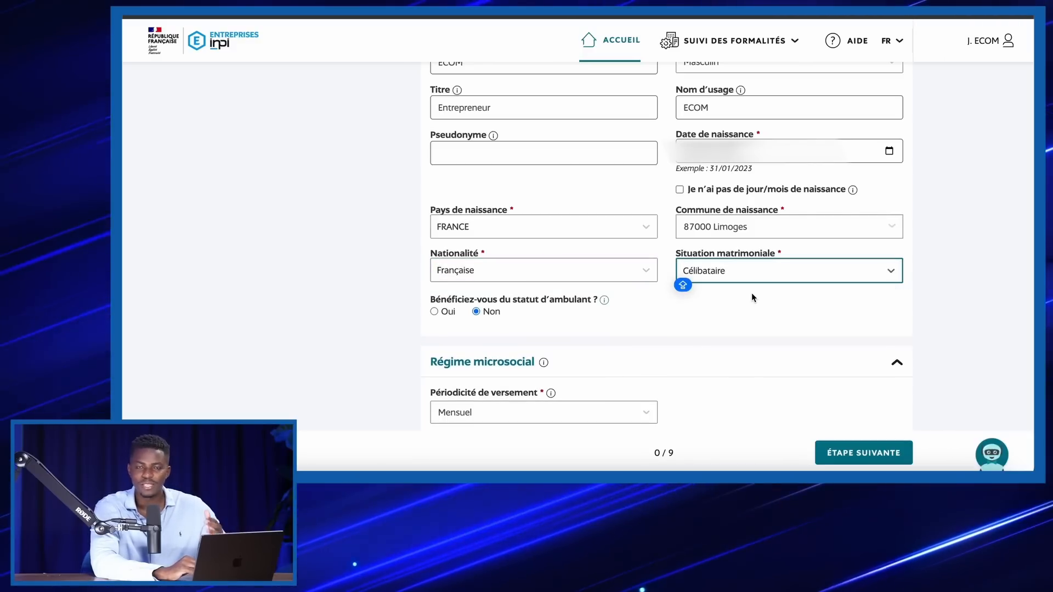
{"action": "left_click", "coordinate": [756, 276]}
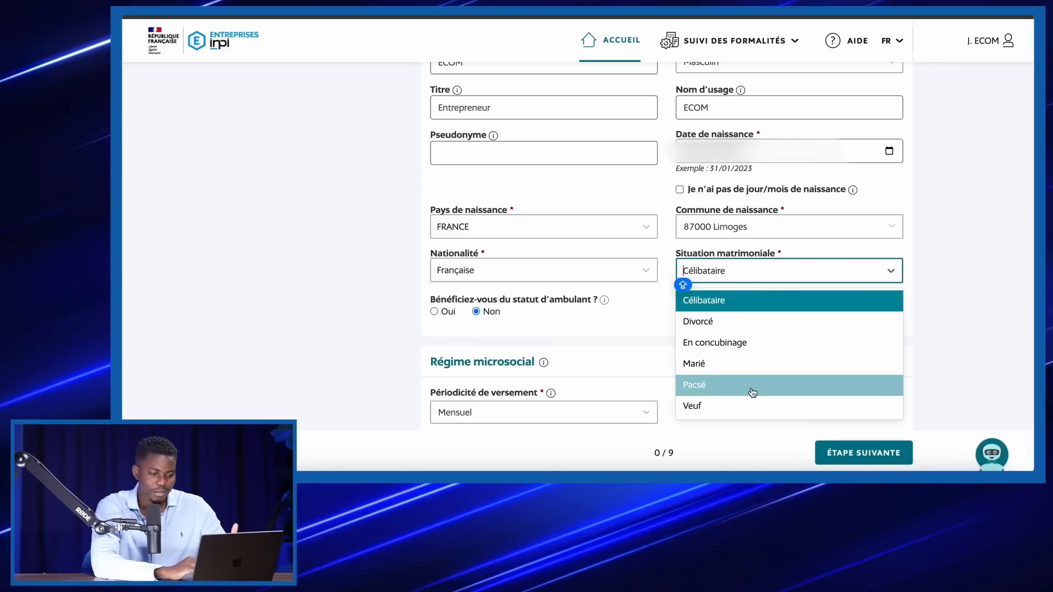
{"action": "left_click", "coordinate": [667, 270]}
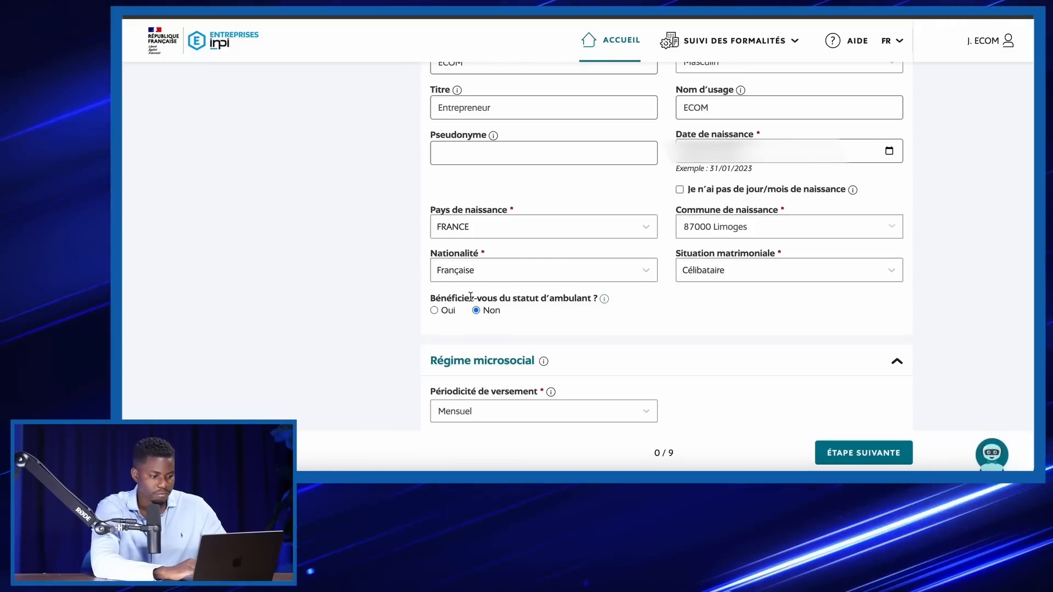
Choose Mensuel as the payment frequency under "Régime microsocial".
{"action": "scroll", "coordinate": [471, 297], "scroll_direction": "down", "scroll_amount": 3}
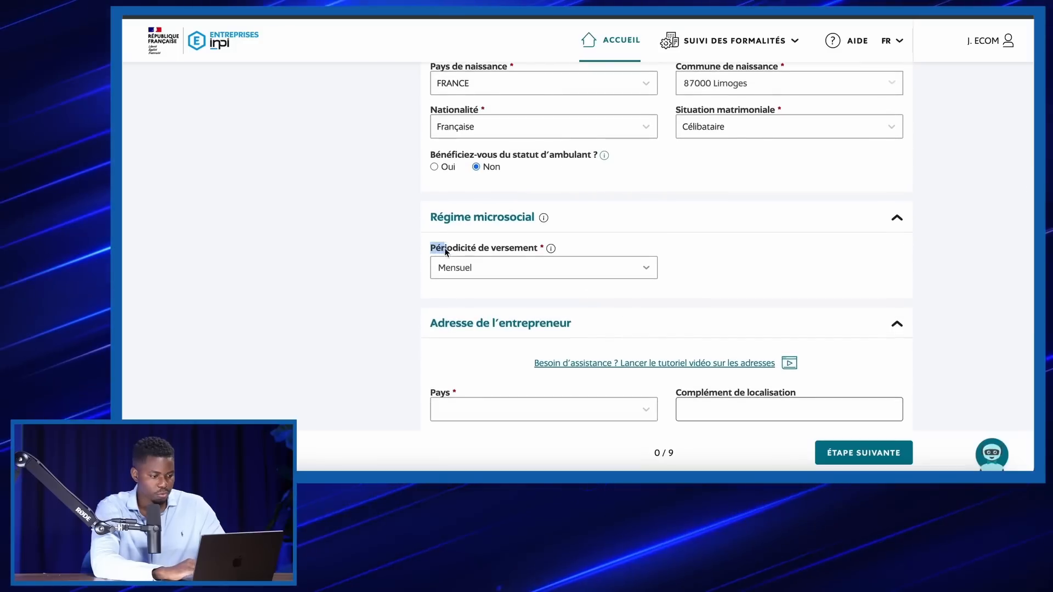
{"action": "left_click_drag", "start_coordinate": [446, 252], "coordinate": [537, 251]}
{"action": "left_click", "coordinate": [587, 251]}
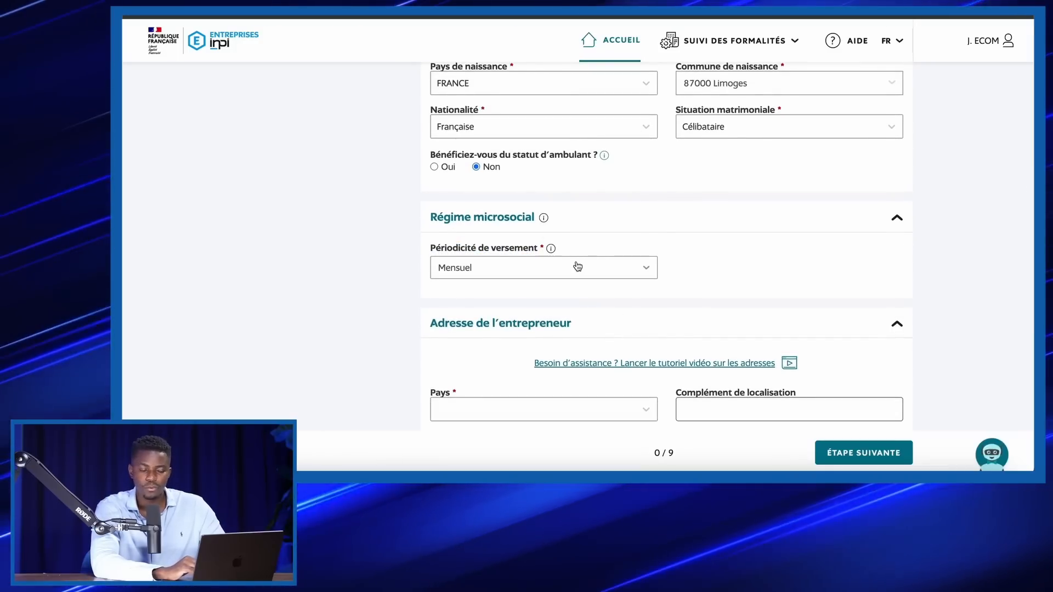
{"action": "left_click", "coordinate": [577, 267]}
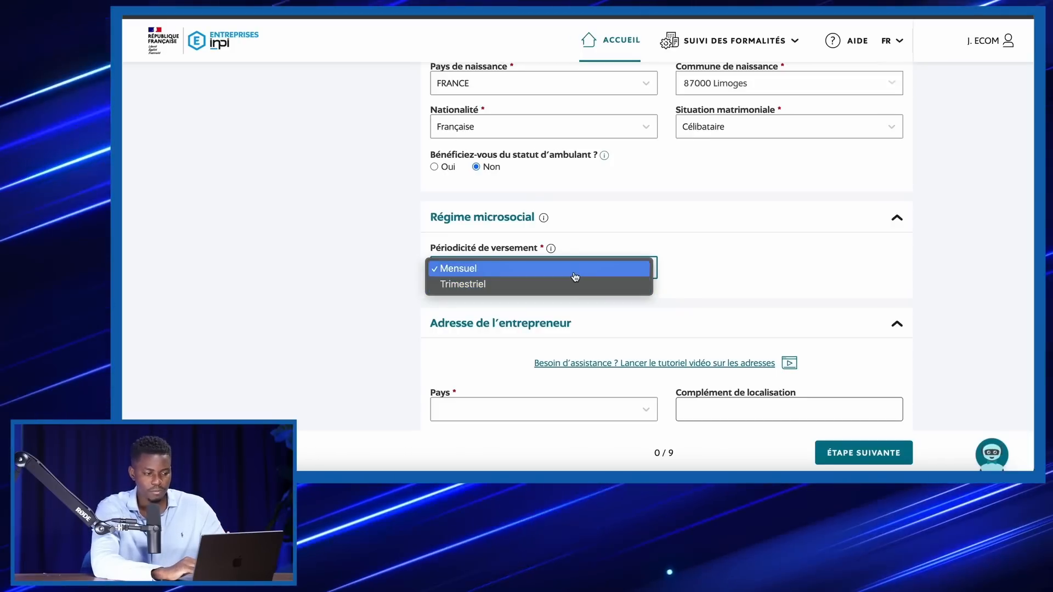
{"action": "left_click", "coordinate": [574, 274]}
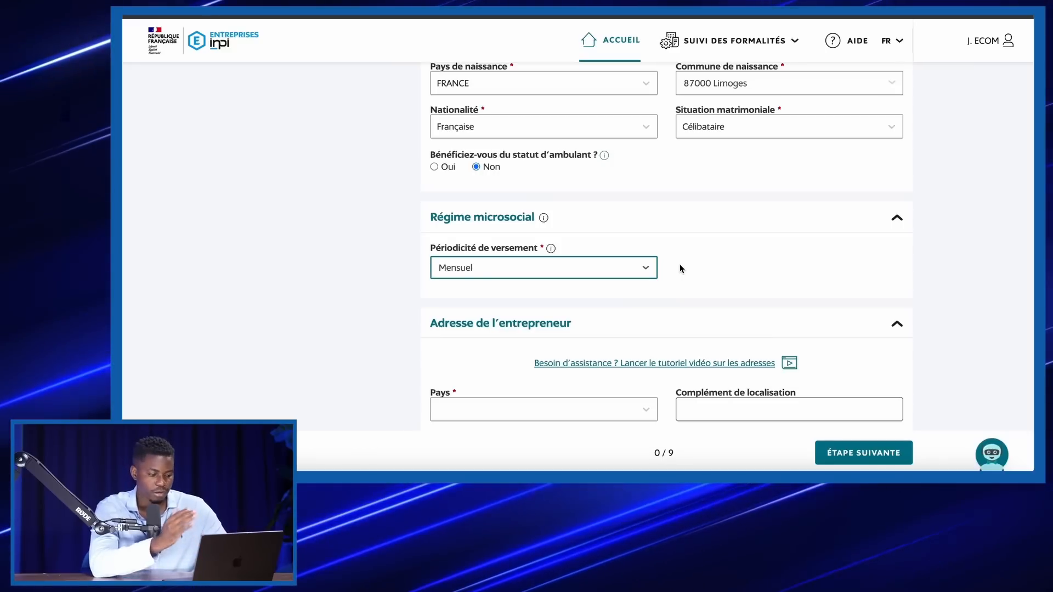
{"action": "left_click", "coordinate": [680, 264]}
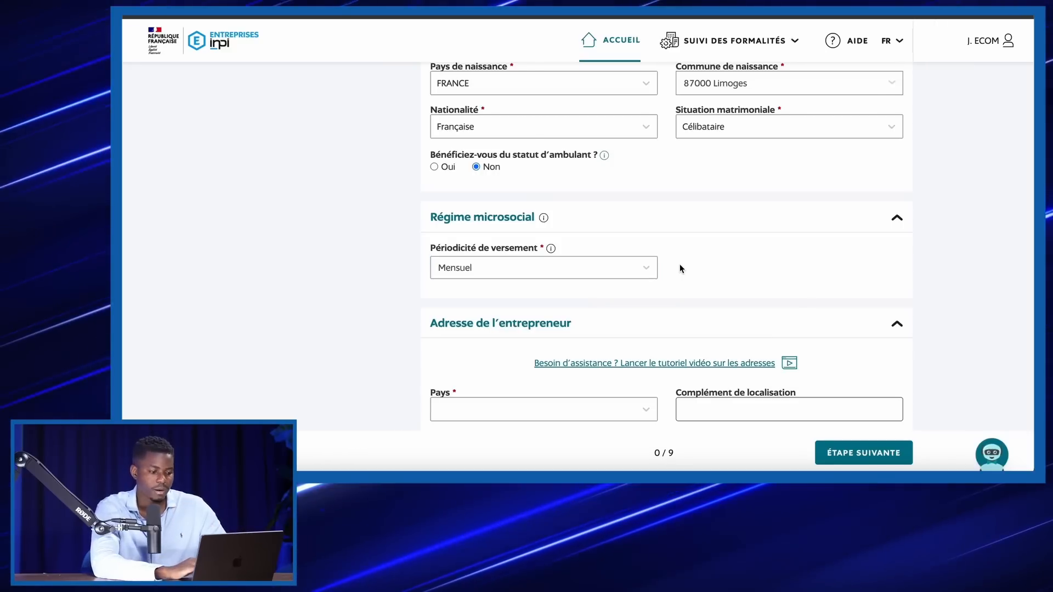
Set the country of the entrepreneur's address to FRANCE and fill in the postal address.
{"action": "scroll", "coordinate": [680, 264], "scroll_direction": "down", "scroll_amount": 3}
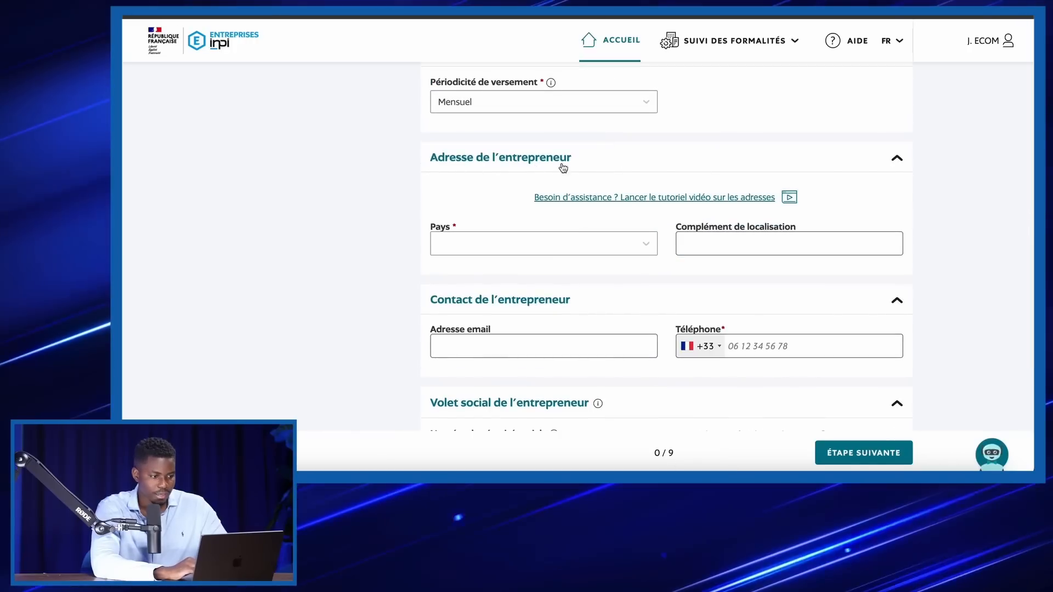
{"action": "left_click", "coordinate": [570, 242]}
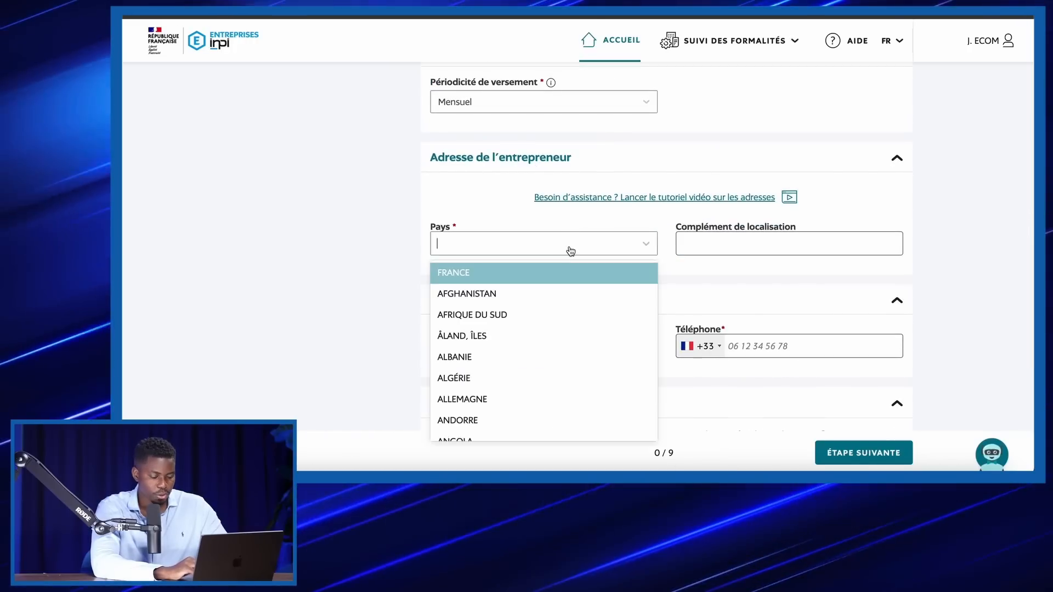
{"action": "left_click", "coordinate": [541, 276]}
{"action": "left_click", "coordinate": [607, 281]}
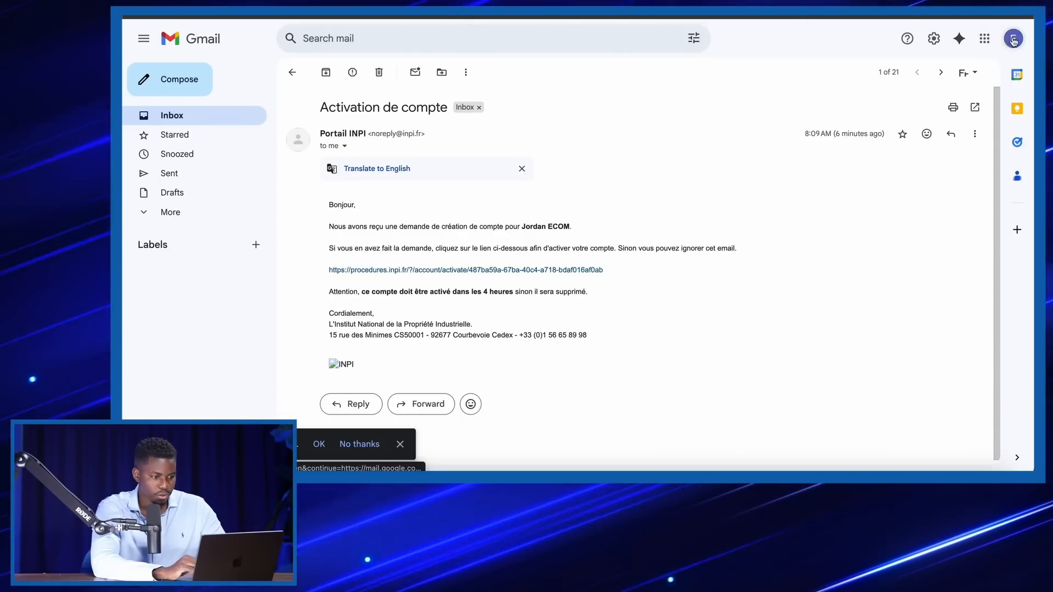
Get the account's e-mail address from Gmail and return to the form to fill in the entrepreneur's contact e-mail and phone number.
{"action": "left_click", "coordinate": [1014, 39]}
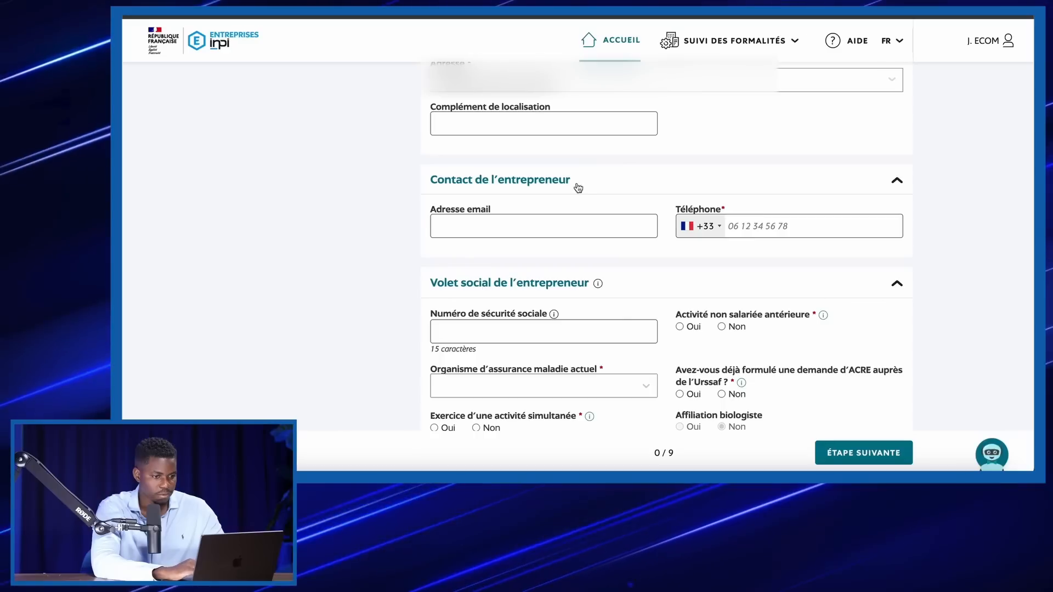
{"action": "left_click", "coordinate": [538, 222]}
{"action": "key", "text": "super+v"}
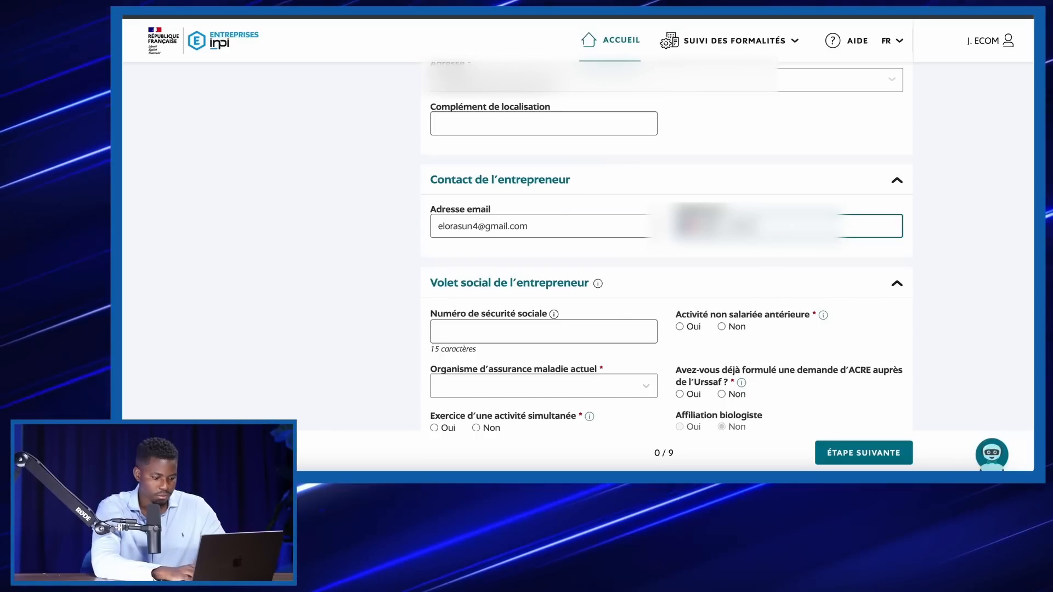
Enter the social security number, answer Non to previous non-salaried activity, and set the current health insurance body to Régime général.
{"action": "scroll", "coordinate": [463, 162], "scroll_direction": "down", "scroll_amount": 3}
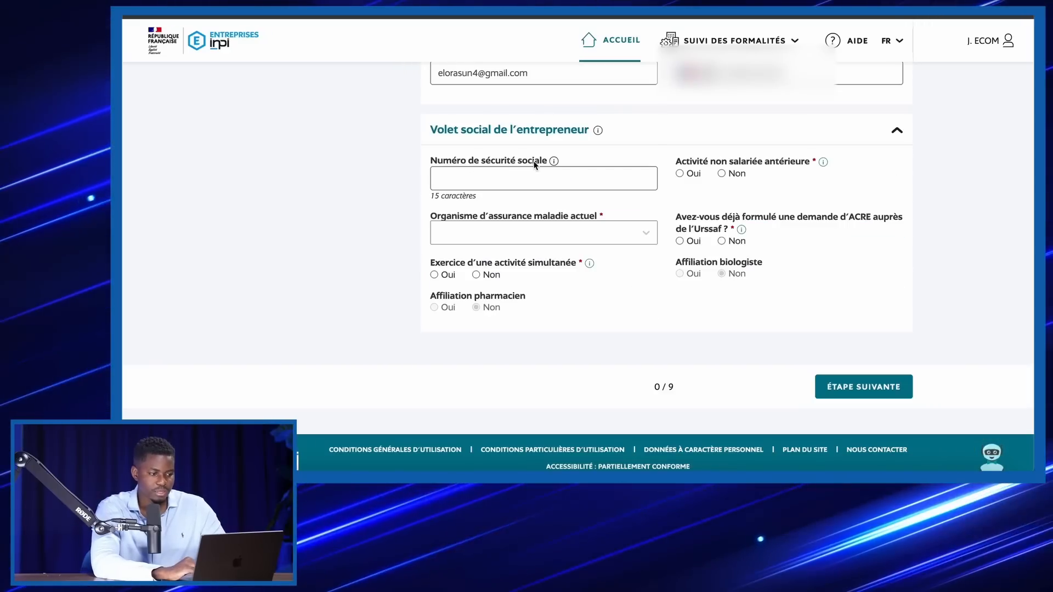
{"action": "mouse_move", "coordinate": [553, 163]}
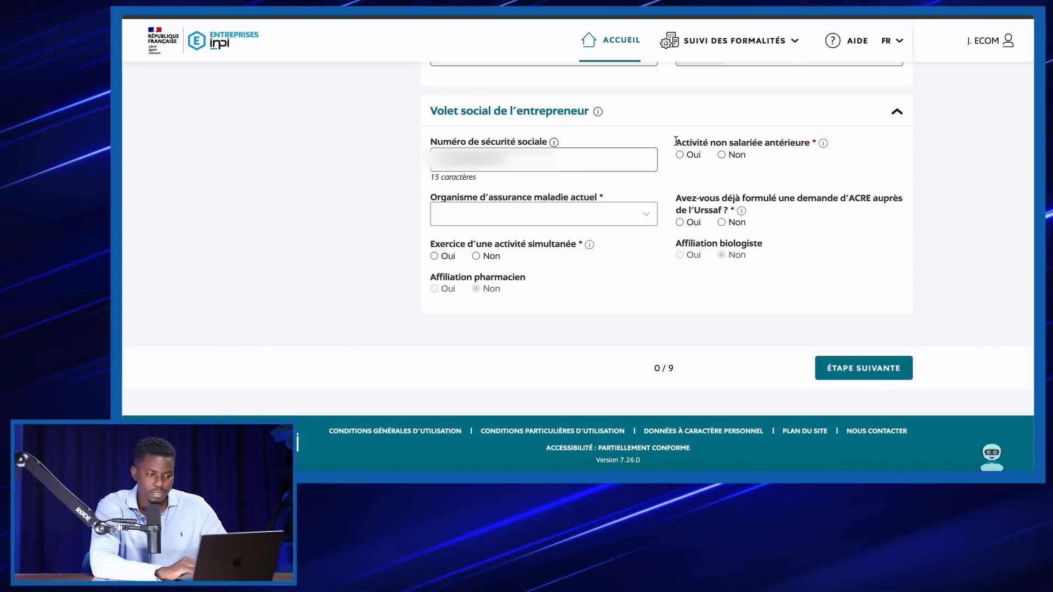
{"action": "left_click", "coordinate": [722, 156]}
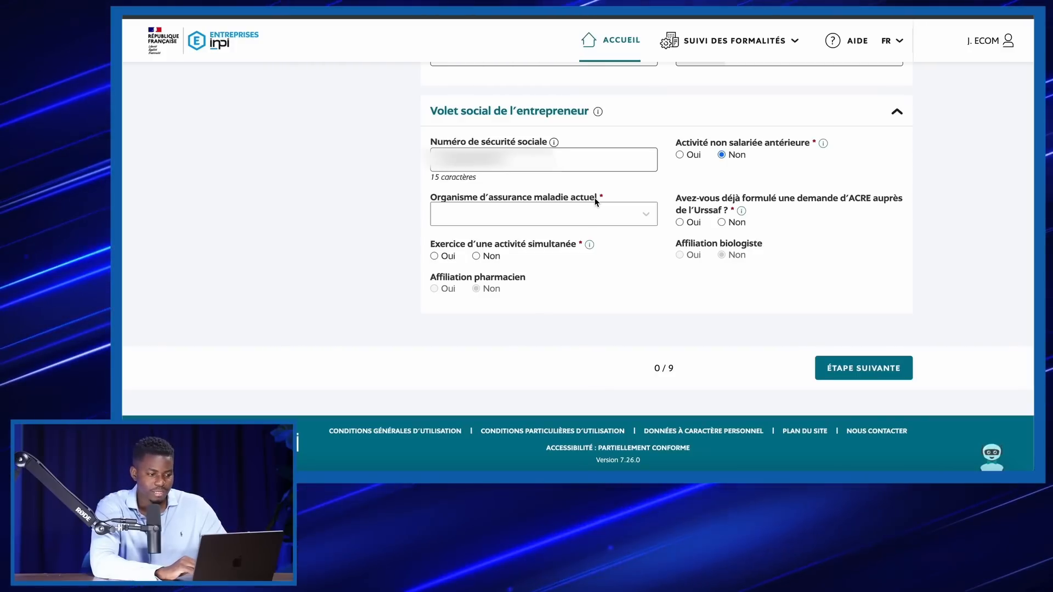
{"action": "left_click", "coordinate": [634, 220]}
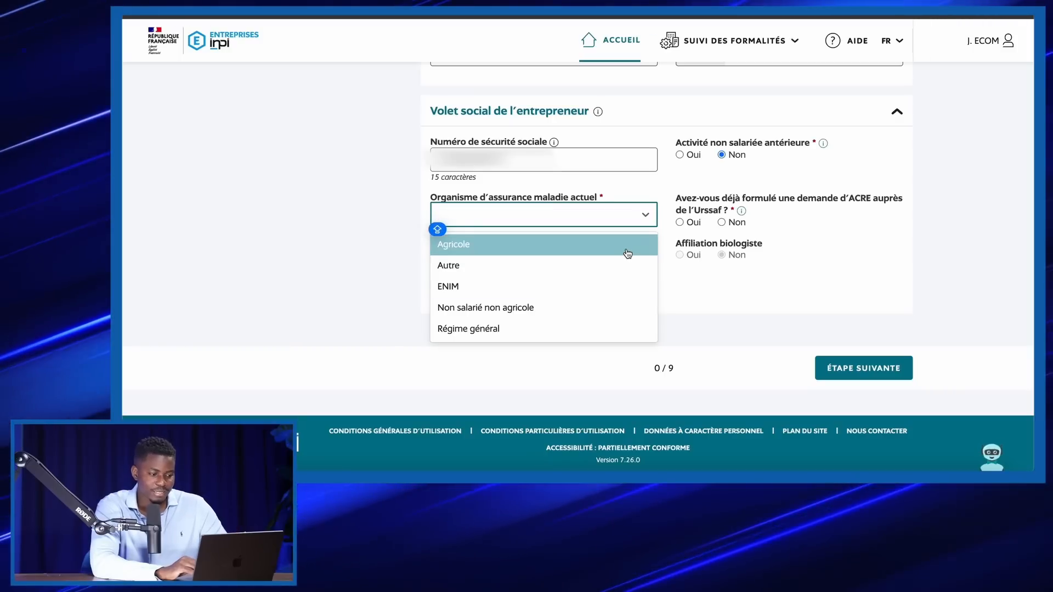
{"action": "left_click", "coordinate": [609, 330]}
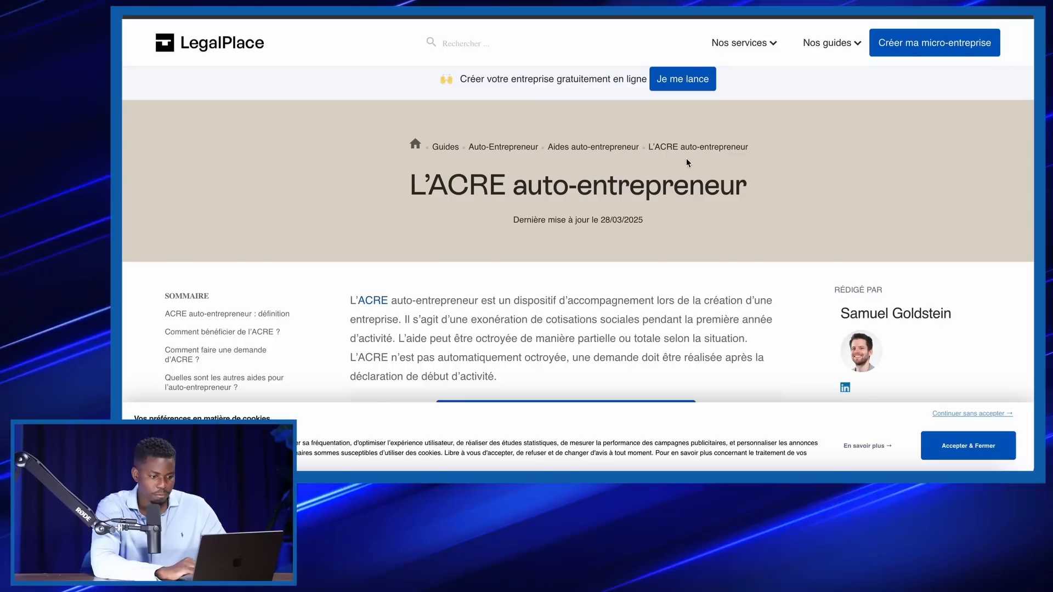
Review LegalPlace's guide on ACRE for auto-entrepreneurs, examining its definition and the eligibility criteria under "Qui peut prétendre à l'ACRE ?".
{"action": "scroll", "coordinate": [691, 233], "scroll_direction": "down", "scroll_amount": 10}
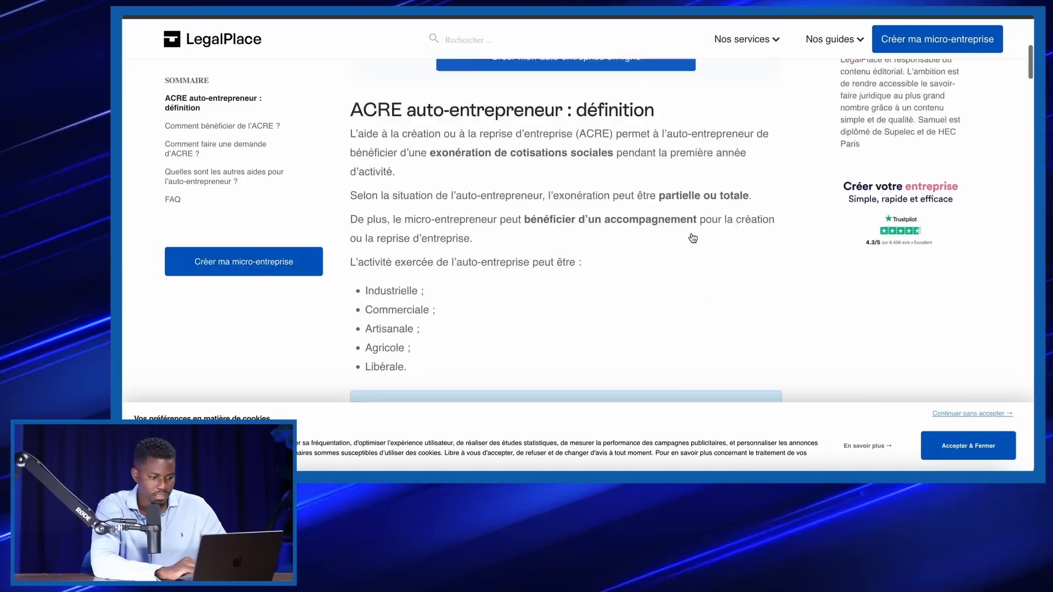
{"action": "scroll", "coordinate": [691, 233], "scroll_direction": "down", "scroll_amount": 3}
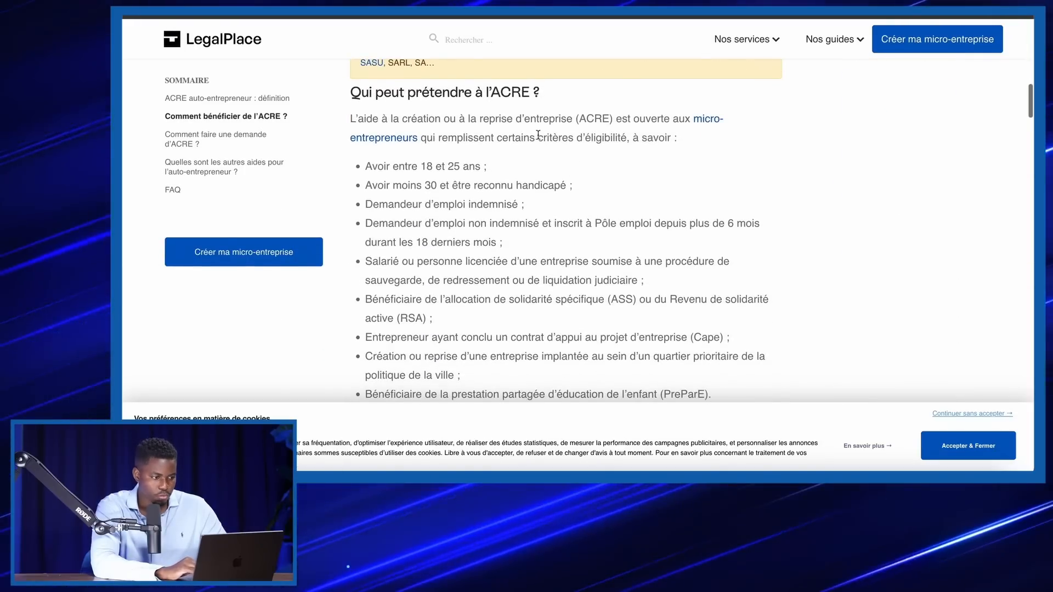
{"action": "left_click_drag", "start_coordinate": [362, 166], "coordinate": [518, 169]}
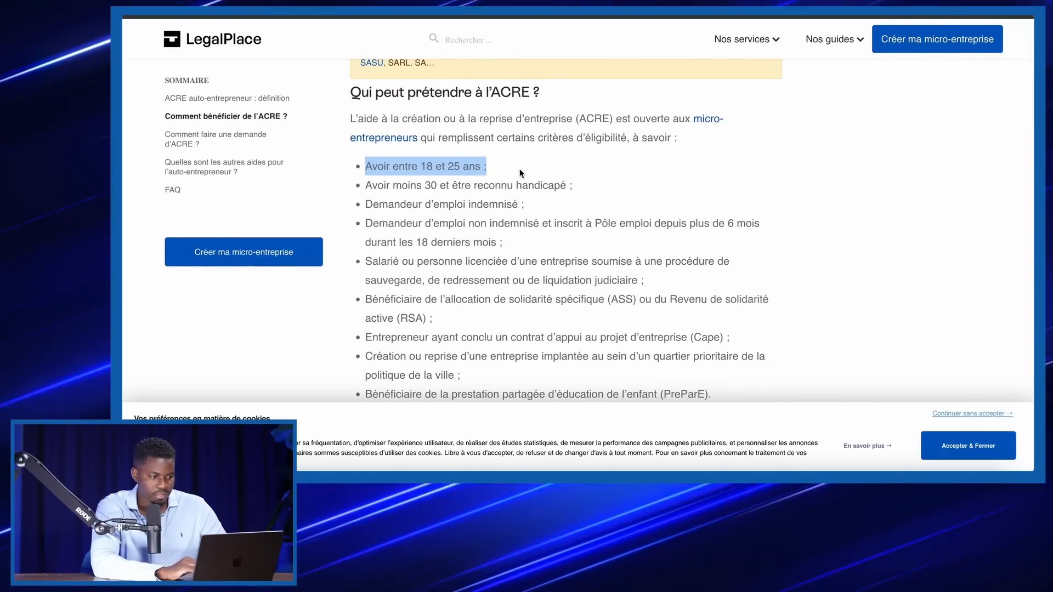
{"action": "left_click", "coordinate": [519, 169]}
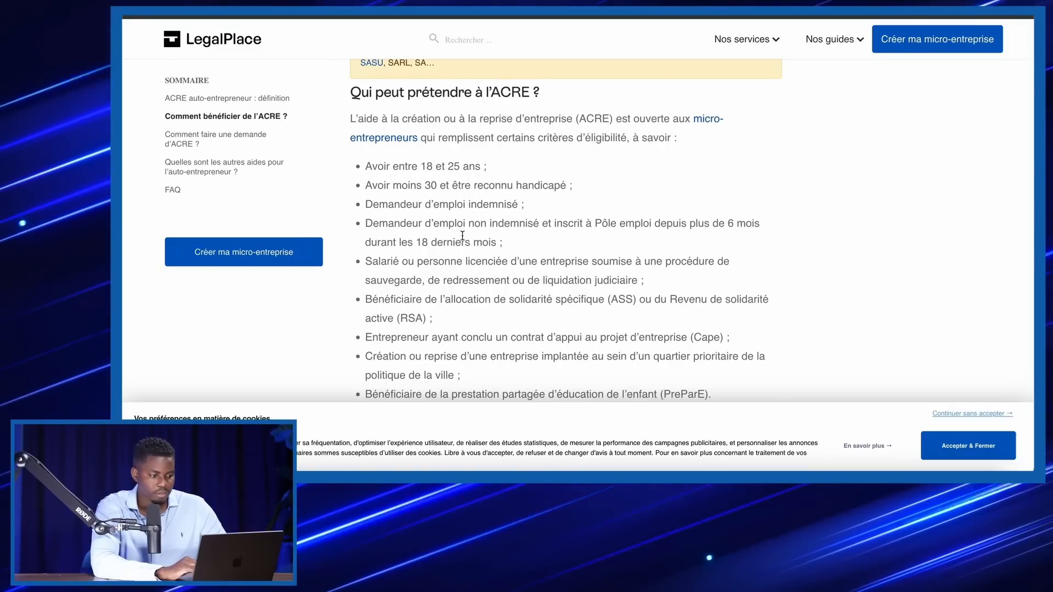
{"action": "scroll", "coordinate": [452, 209], "scroll_direction": "down", "scroll_amount": 5}
{"action": "scroll", "coordinate": [402, 132], "scroll_direction": "up", "scroll_amount": 7}
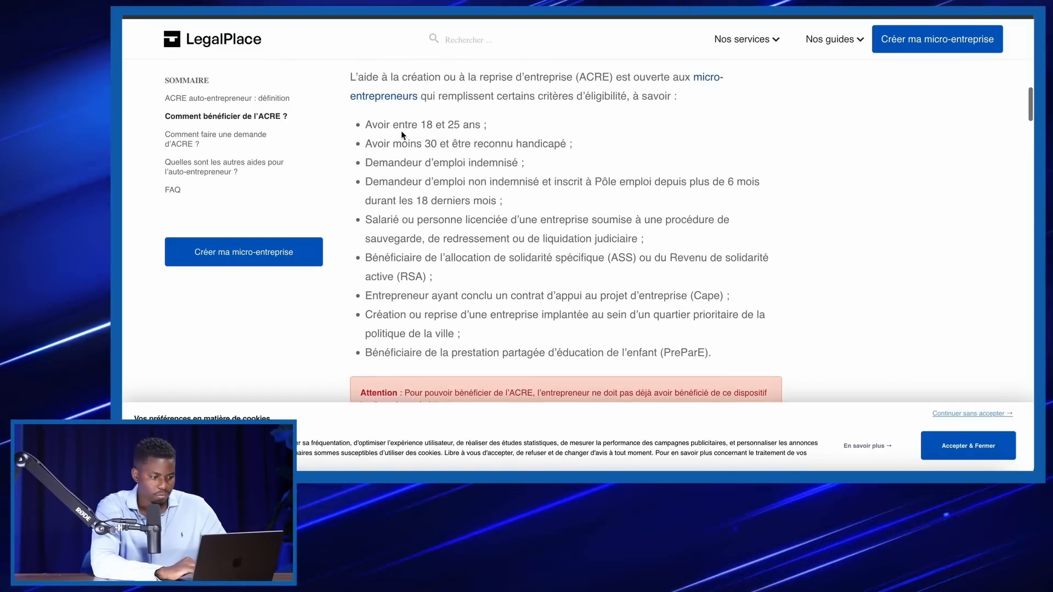
{"action": "scroll", "coordinate": [402, 132], "scroll_direction": "down", "scroll_amount": 8}
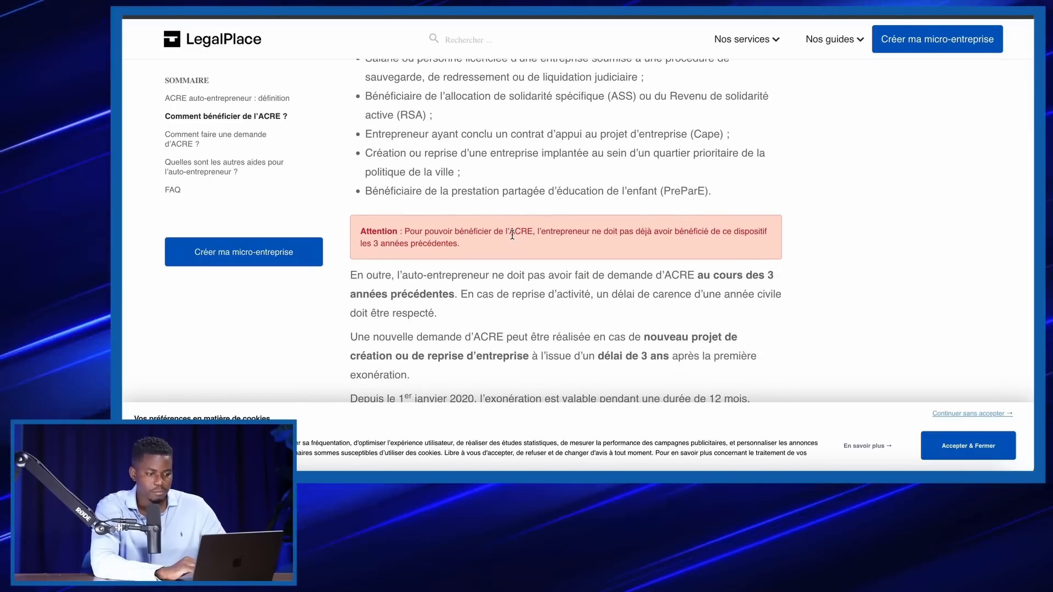
Examine the guide's ACRE contribution rates by type of activity and its explanation of how to apply.
{"action": "scroll", "coordinate": [512, 234], "scroll_direction": "down", "scroll_amount": 10}
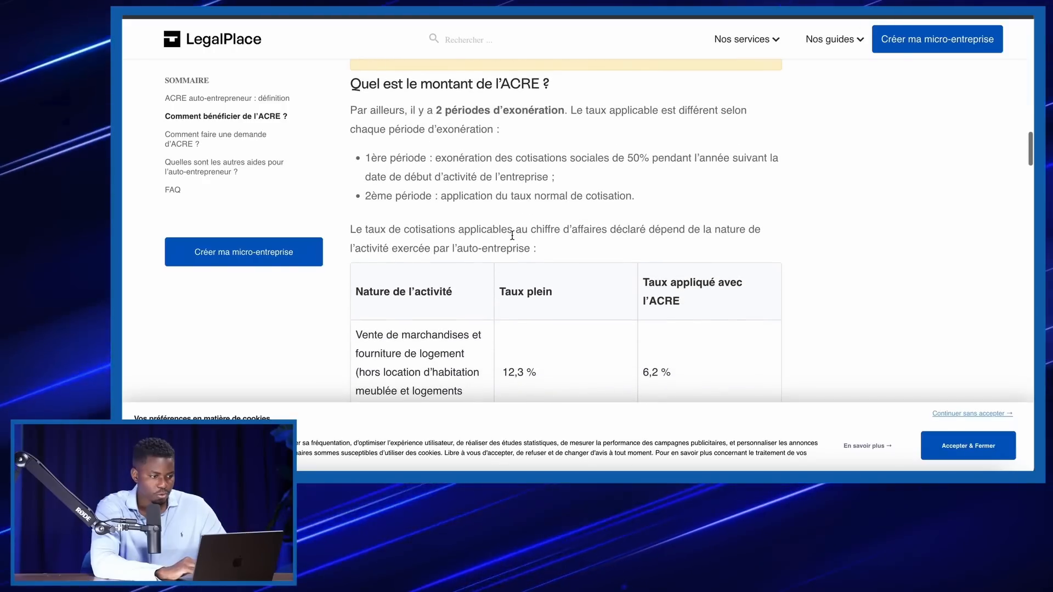
{"action": "scroll", "coordinate": [512, 235], "scroll_direction": "down", "scroll_amount": 5}
{"action": "scroll", "coordinate": [512, 238], "scroll_direction": "down", "scroll_amount": 1}
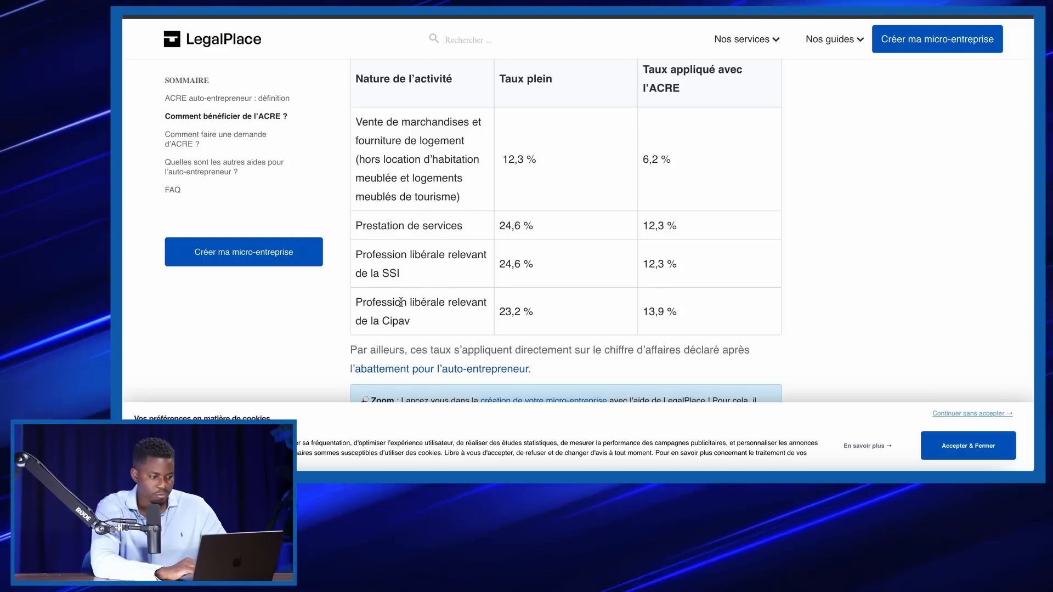
{"action": "left_click_drag", "start_coordinate": [402, 303], "coordinate": [436, 330]}
{"action": "scroll", "coordinate": [447, 324], "scroll_direction": "down", "scroll_amount": 15}
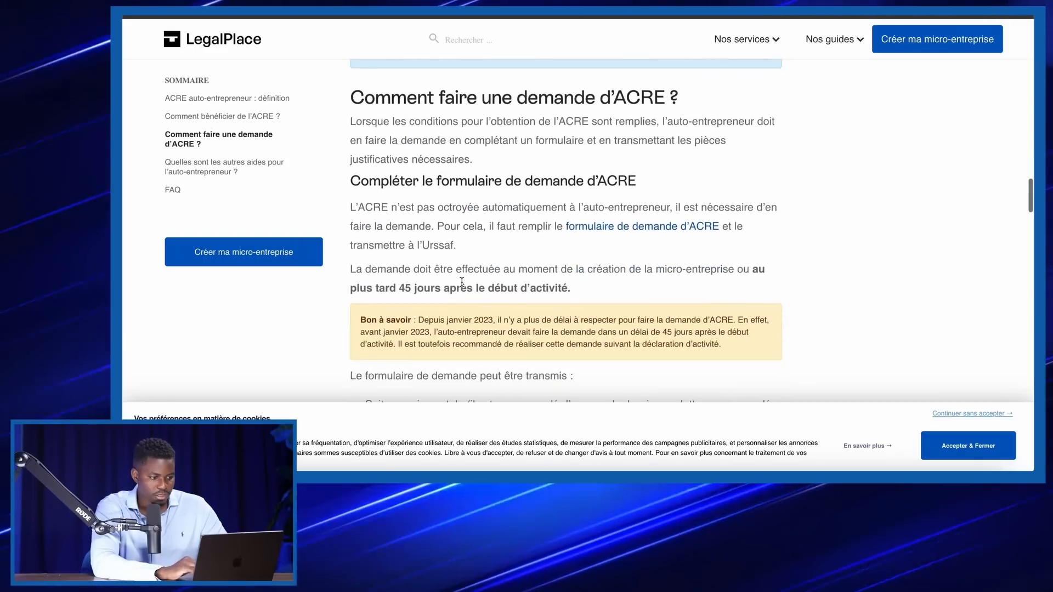
{"action": "scroll", "coordinate": [462, 282], "scroll_direction": "up", "scroll_amount": 4}
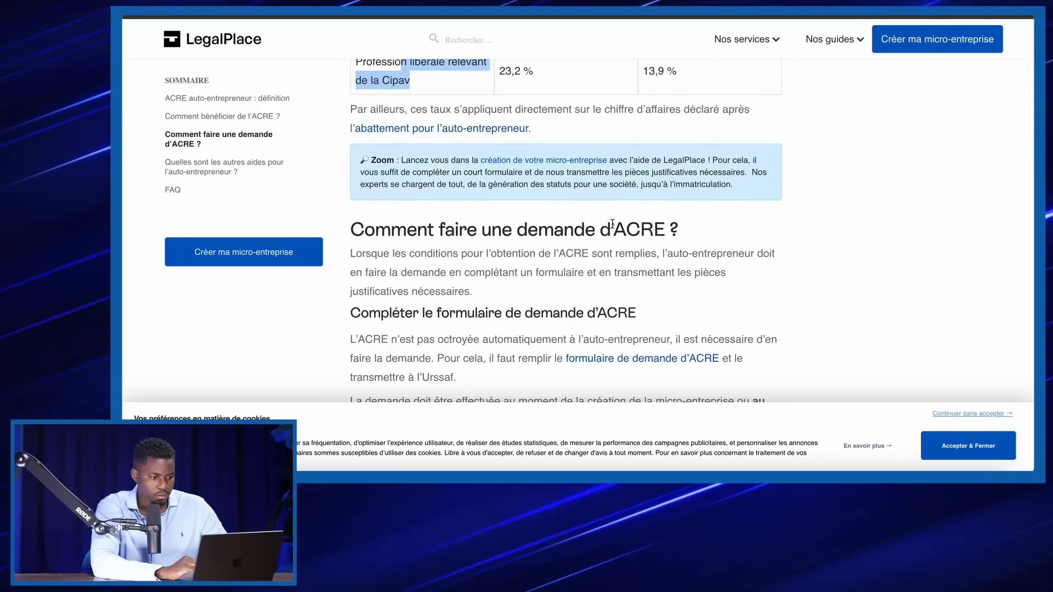
{"action": "scroll", "coordinate": [612, 224], "scroll_direction": "down", "scroll_amount": 7}
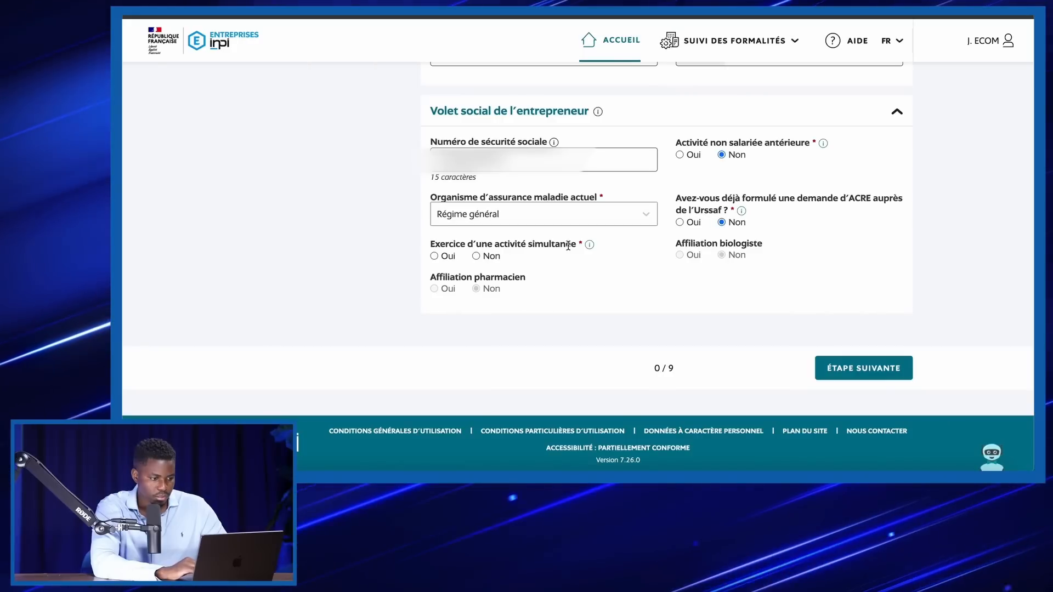
Return to the INPI form, answer the question about exercising a simultaneous activity, and continue to the Entreprise section.
{"action": "left_click_drag", "start_coordinate": [432, 248], "coordinate": [585, 245]}
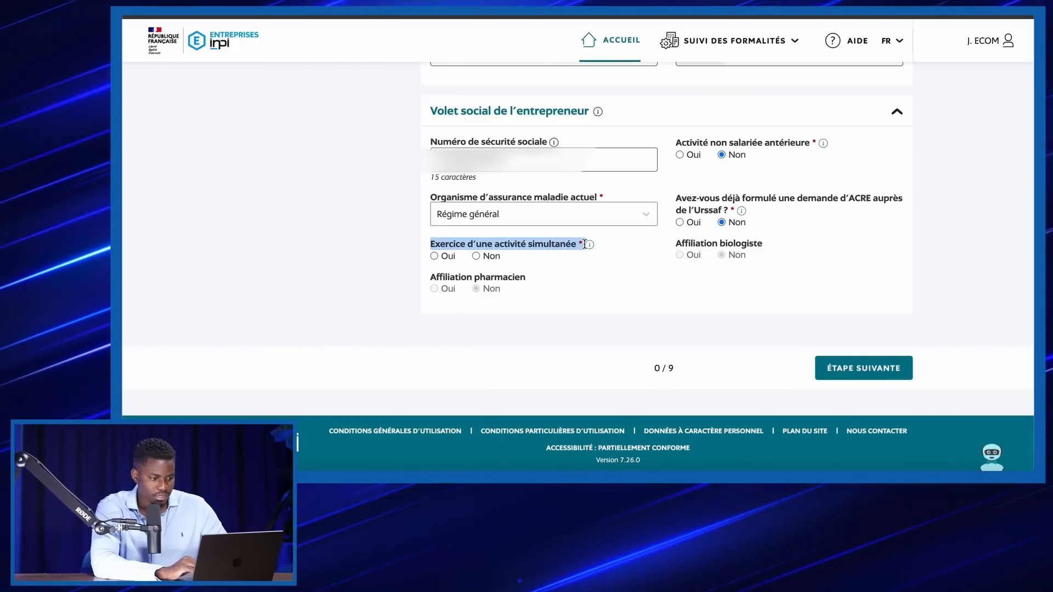
{"action": "left_click", "coordinate": [533, 243]}
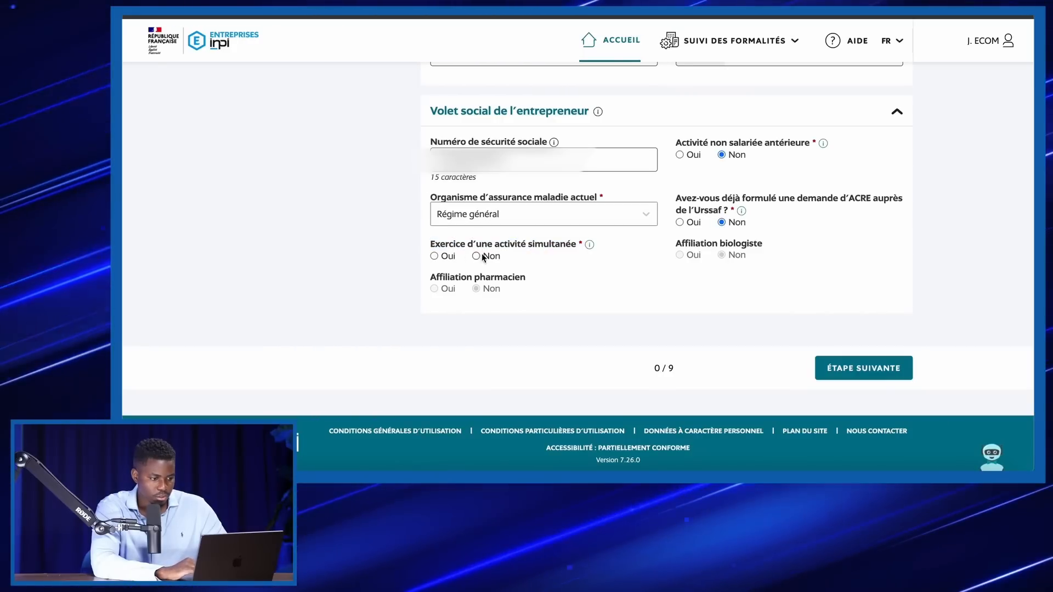
{"action": "left_click", "coordinate": [863, 369]}
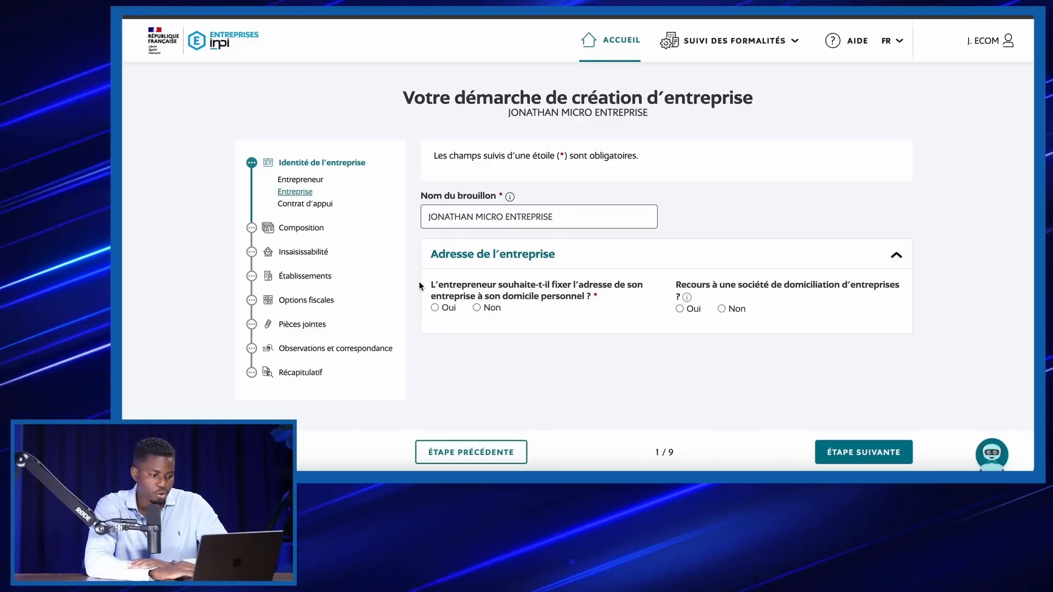
Answer Non to fixing the company's address at the personal home and Oui to using a domiciliation company.
{"action": "left_click_drag", "start_coordinate": [491, 286], "coordinate": [591, 290]}
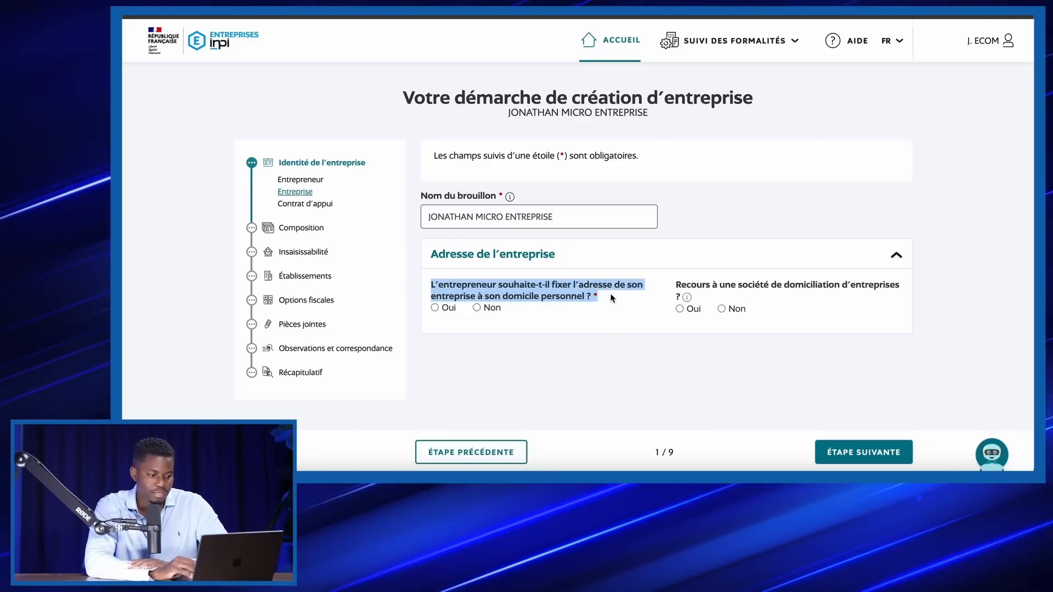
{"action": "left_click", "coordinate": [613, 294]}
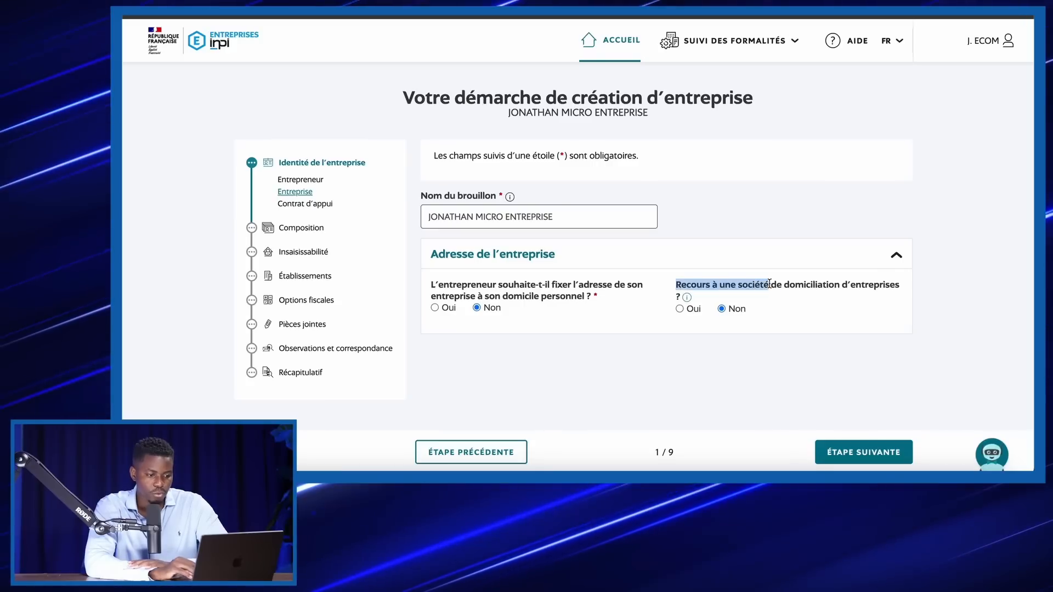
{"action": "left_click", "coordinate": [889, 286]}
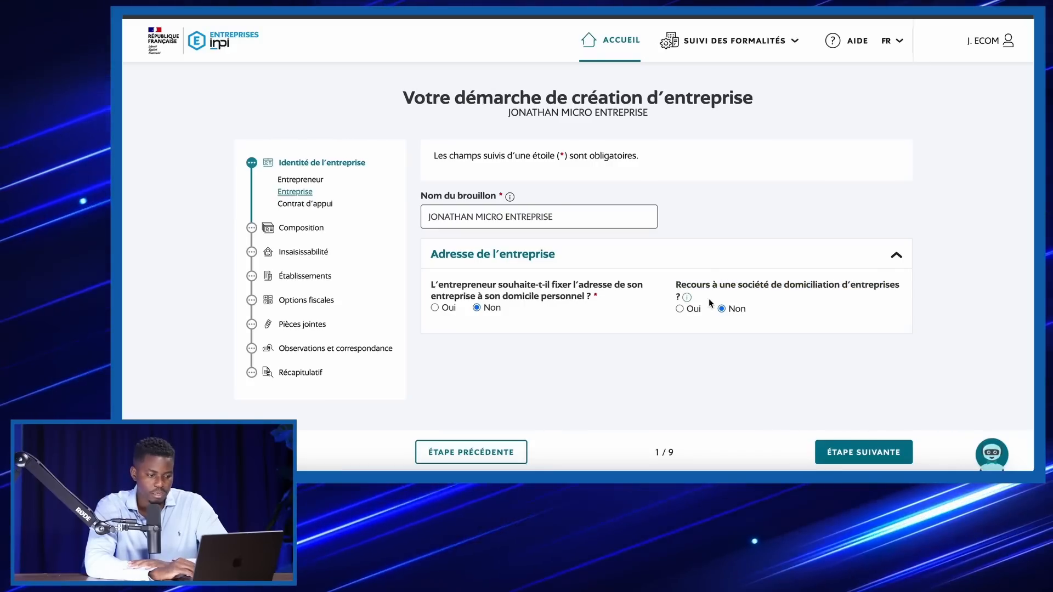
{"action": "left_click", "coordinate": [680, 309]}
{"action": "scroll", "coordinate": [669, 375], "scroll_direction": "down", "scroll_amount": 3}
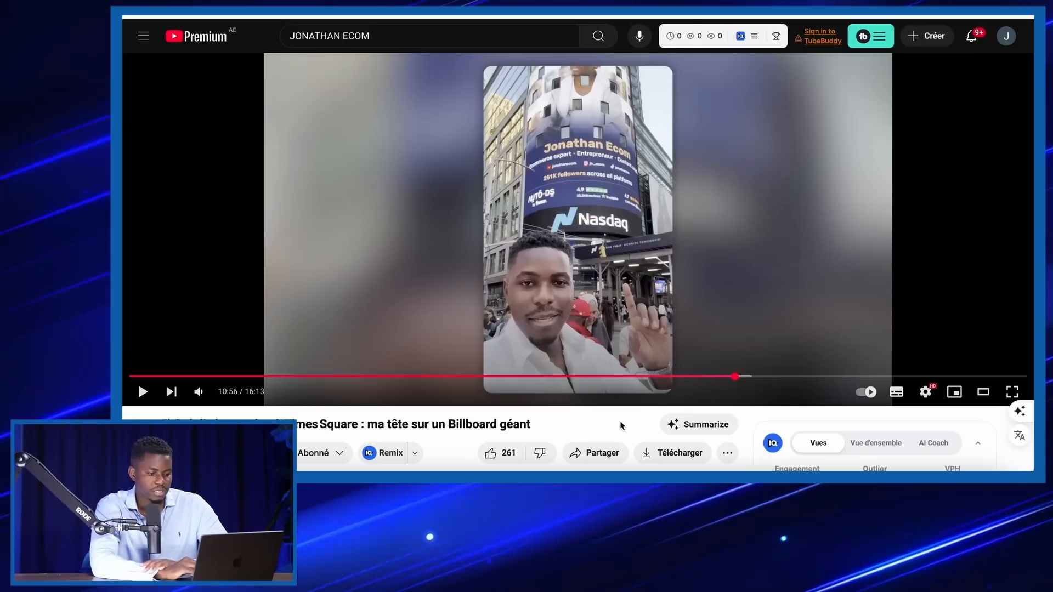
Expand the YouTube video's description and open the link offered for the legally required address on a website.
{"action": "scroll", "coordinate": [620, 420], "scroll_direction": "down", "scroll_amount": 3}
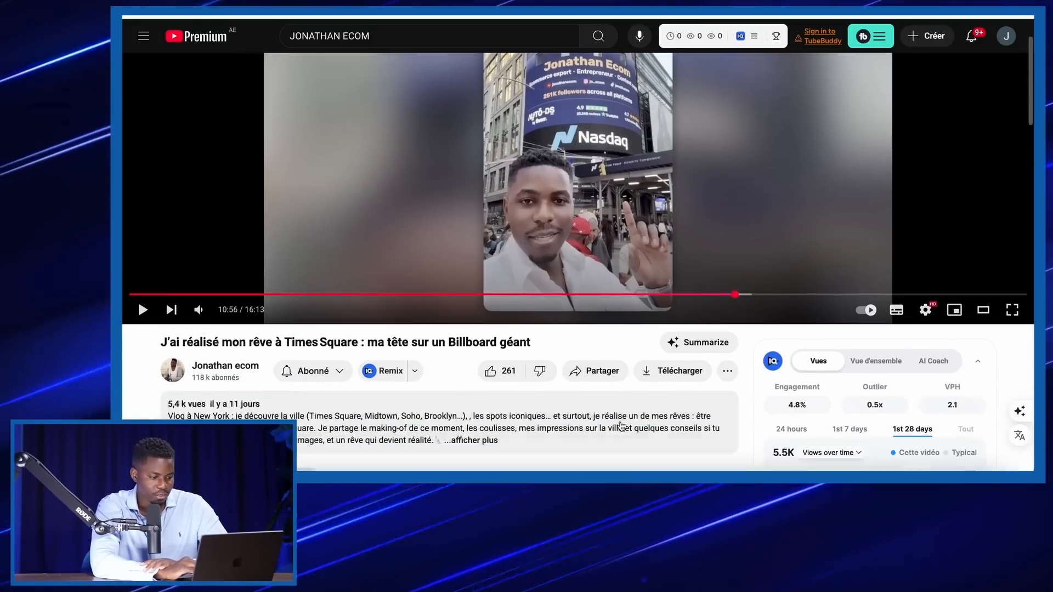
{"action": "left_click", "coordinate": [582, 328]}
{"action": "scroll", "coordinate": [176, 351], "scroll_direction": "down", "scroll_amount": 2}
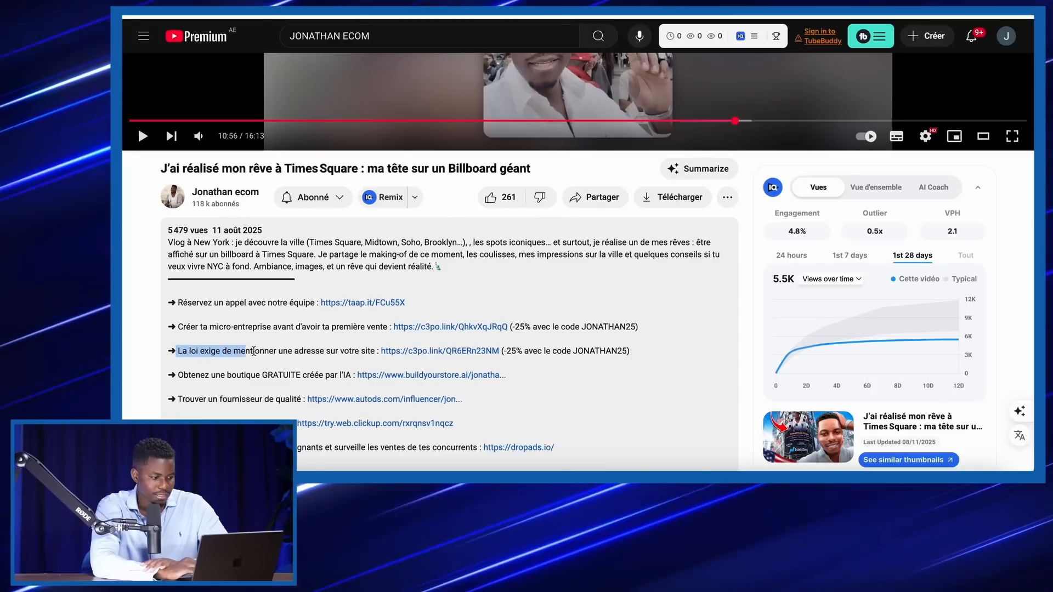
{"action": "left_click_drag", "start_coordinate": [355, 351], "coordinate": [371, 351]}
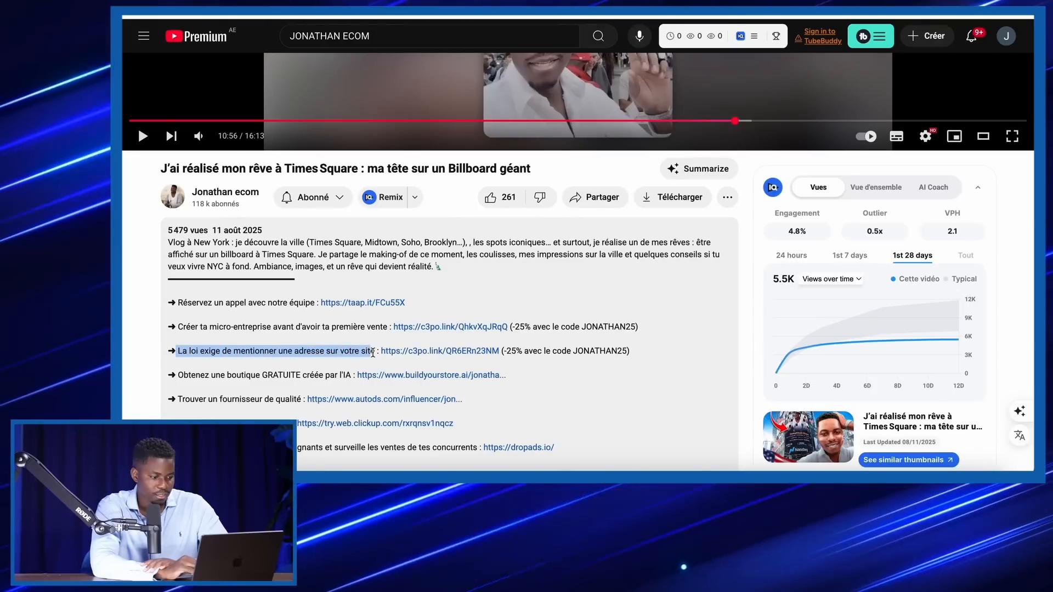
{"action": "right_click", "coordinate": [412, 351]}
{"action": "left_click", "coordinate": [450, 342]}
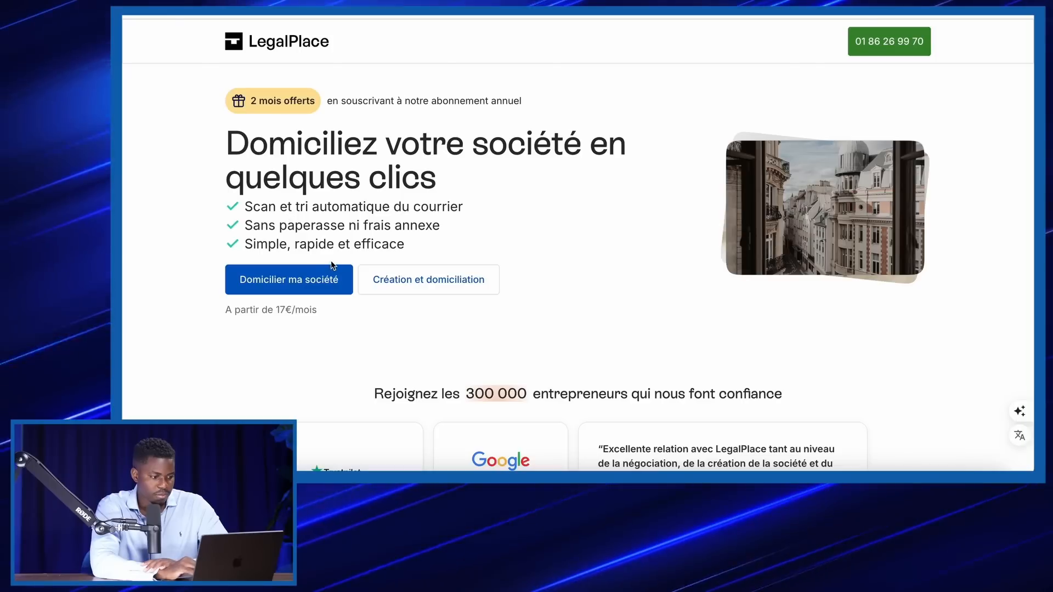
Start the LegalPlace procedure to domicile a company and choose "Transférer mon siège social" as the project.
{"action": "left_click", "coordinate": [296, 284]}
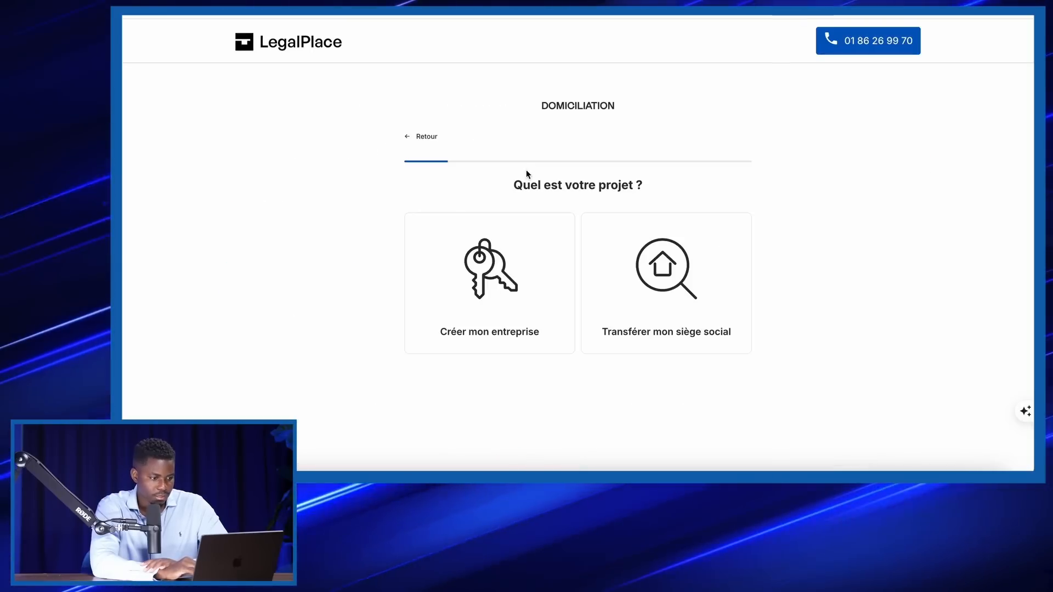
{"action": "left_click_drag", "start_coordinate": [502, 185], "coordinate": [690, 185]}
{"action": "left_click", "coordinate": [612, 193]}
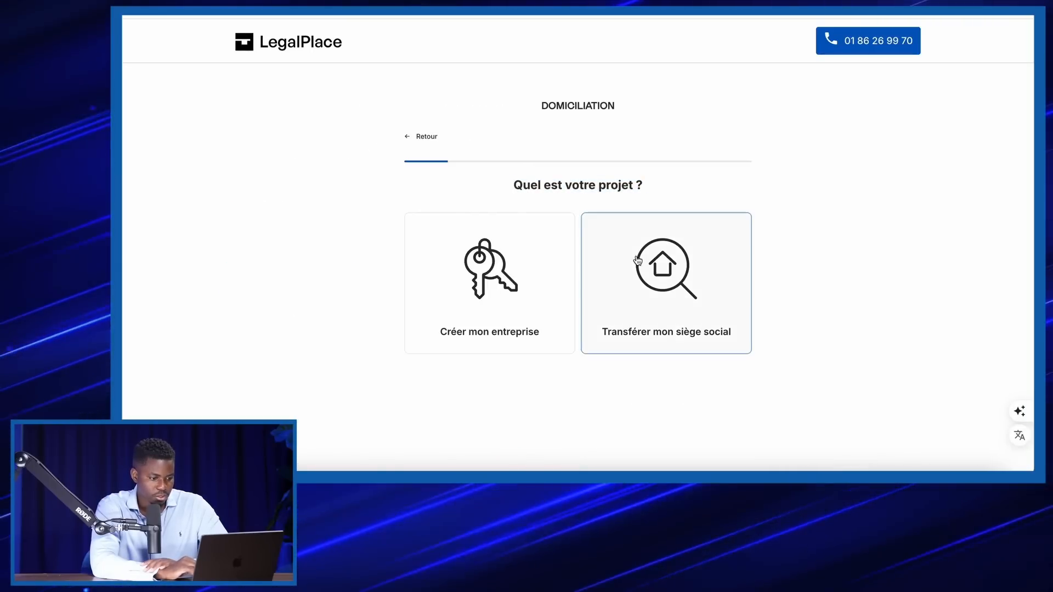
{"action": "left_click", "coordinate": [663, 267]}
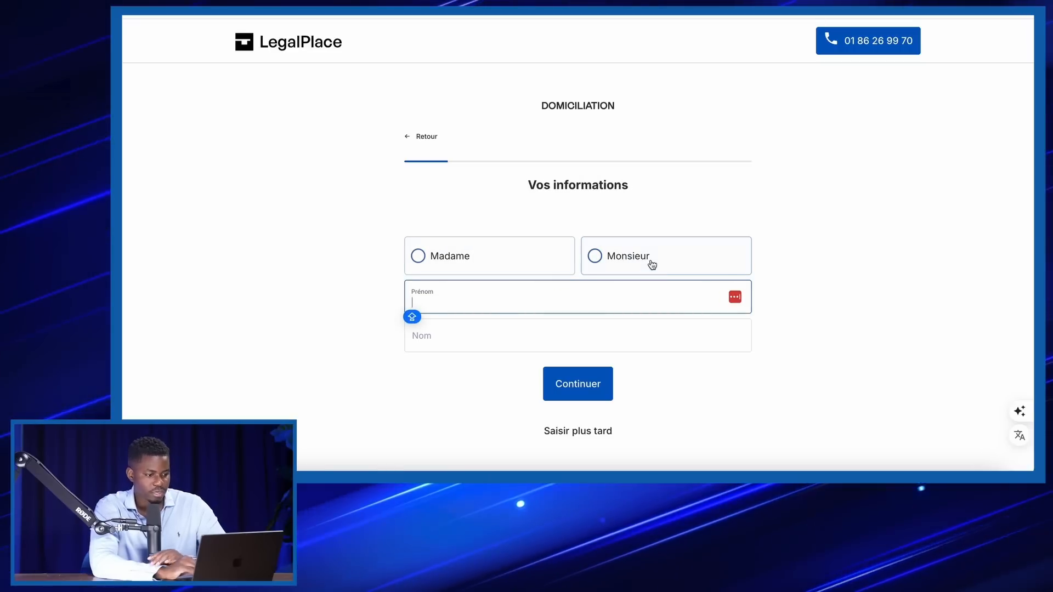
Select Monsieur, fill in the applicant's first and last names, and continue to the e-mail stage.
{"action": "left_click", "coordinate": [651, 263]}
{"action": "left_click", "coordinate": [551, 292]}
{"action": "key", "text": "BackSpace"}
{"action": "key", "text": "BackSpace"}
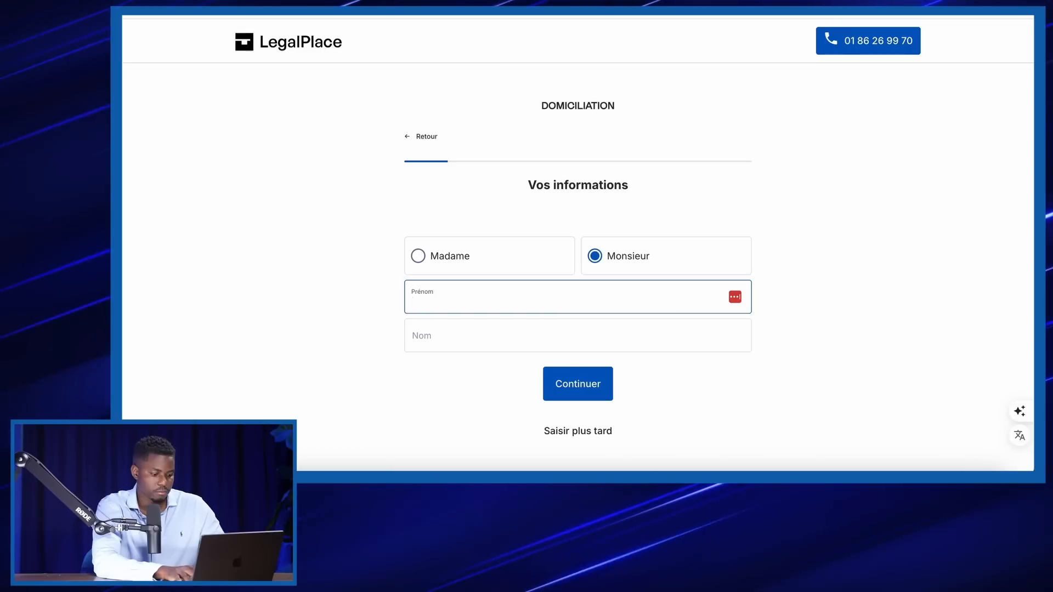
{"action": "key", "text": "Tab"}
{"action": "type", "text": "ELIE"}
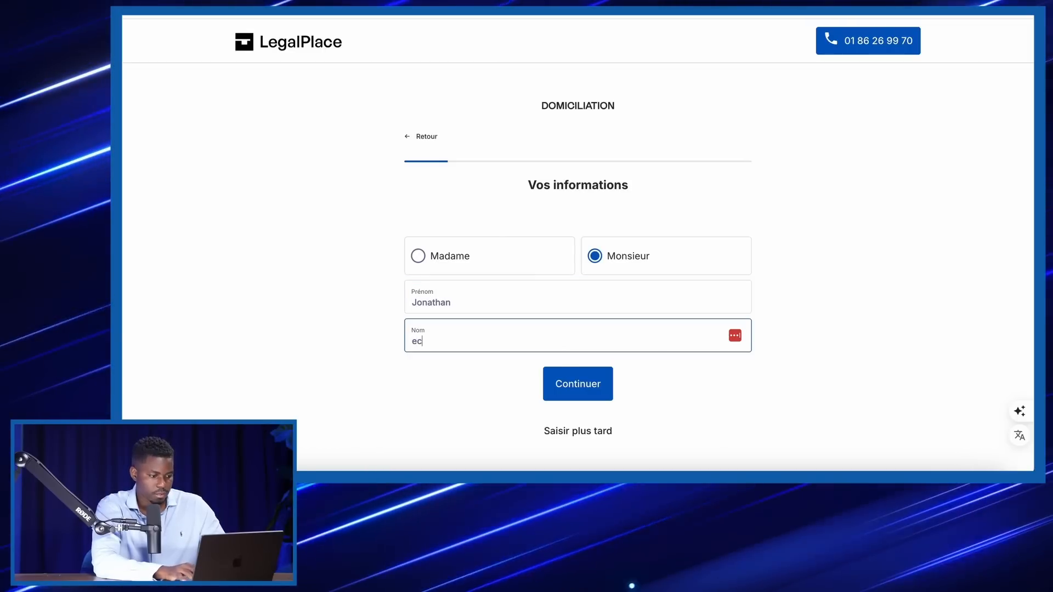
{"action": "key", "text": "Return"}
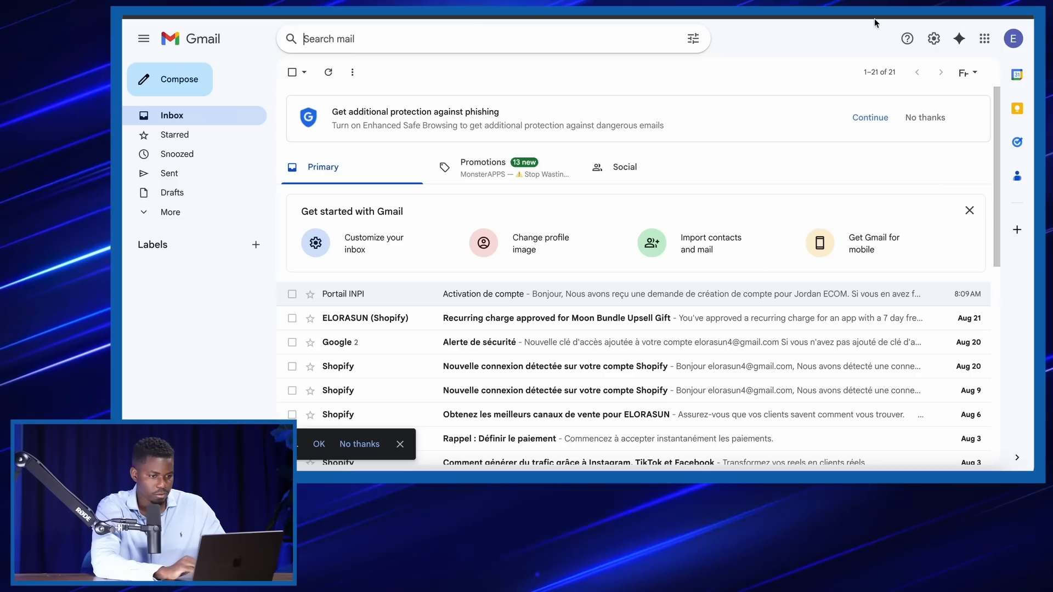
Get the account's e-mail address from Gmail and submit it in LegalPlace's domiciliation form.
{"action": "left_click", "coordinate": [1014, 39]}
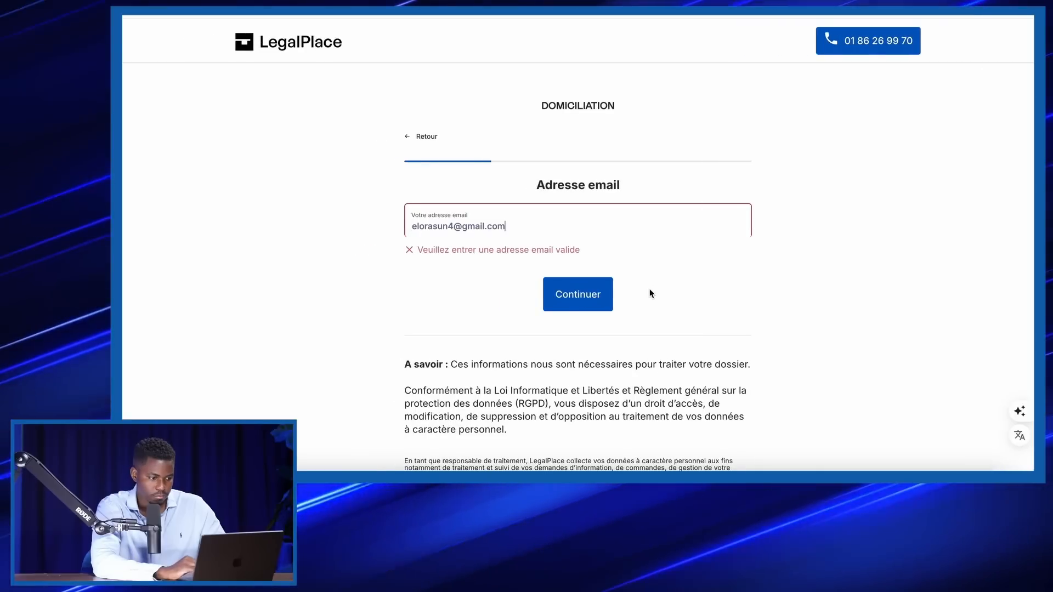
{"action": "left_click", "coordinate": [591, 282]}
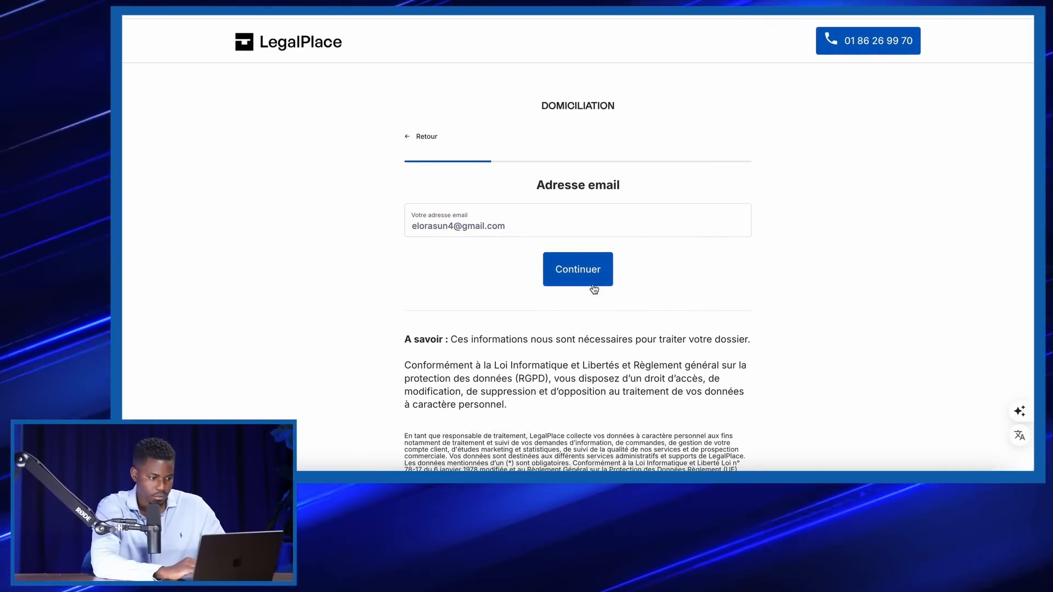
Fill in the applicant's phone number in the domiciliation form and continue to the company name.
{"action": "left_click", "coordinate": [555, 299]}
{"action": "type", "text": "••"}
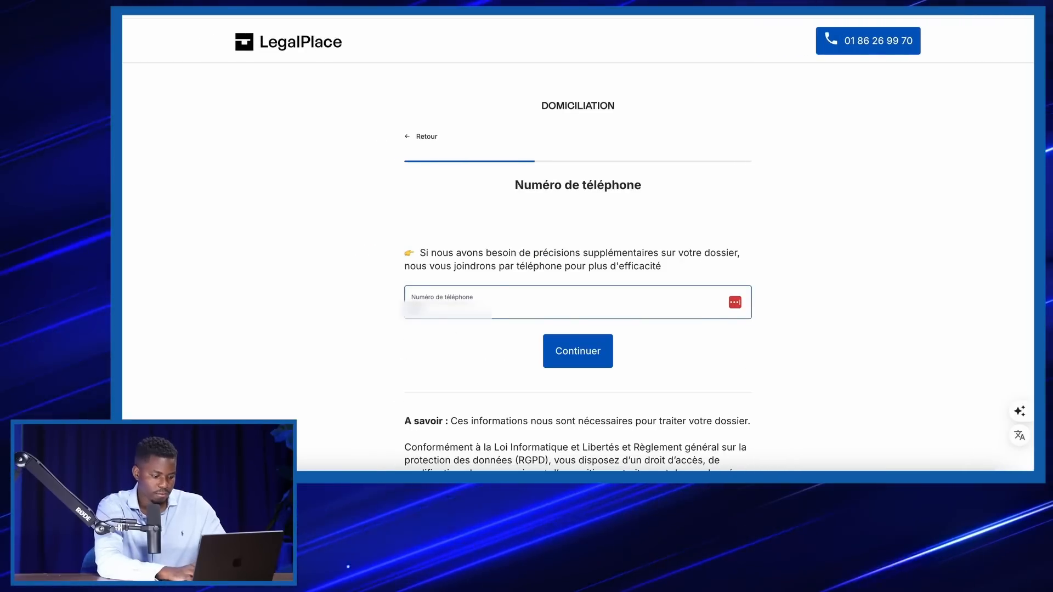
{"action": "type", "text": "••••••••"}
{"action": "left_click", "coordinate": [581, 346]}
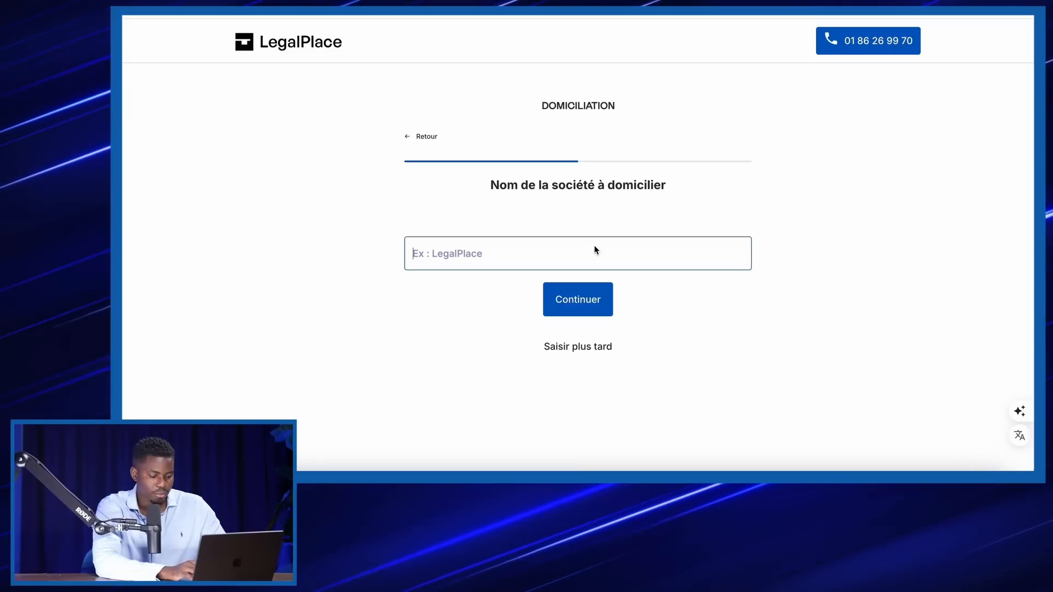
Enter the name of the company being domiciled and choose Micro-entreprise as its legal form.
{"action": "type", "text": "Jonath"}
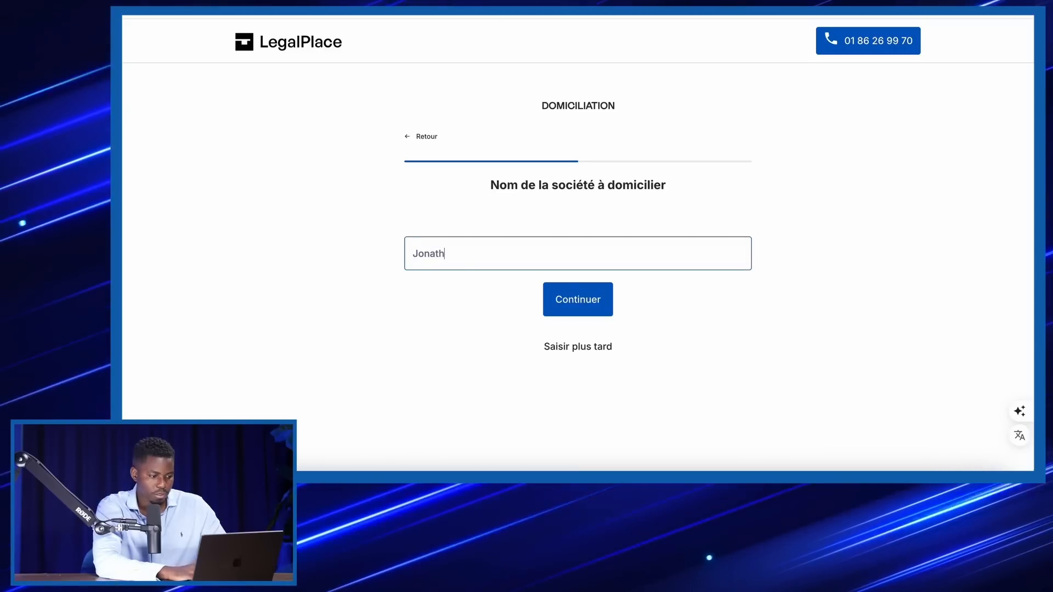
{"action": "type", "text": "an ECOM"}
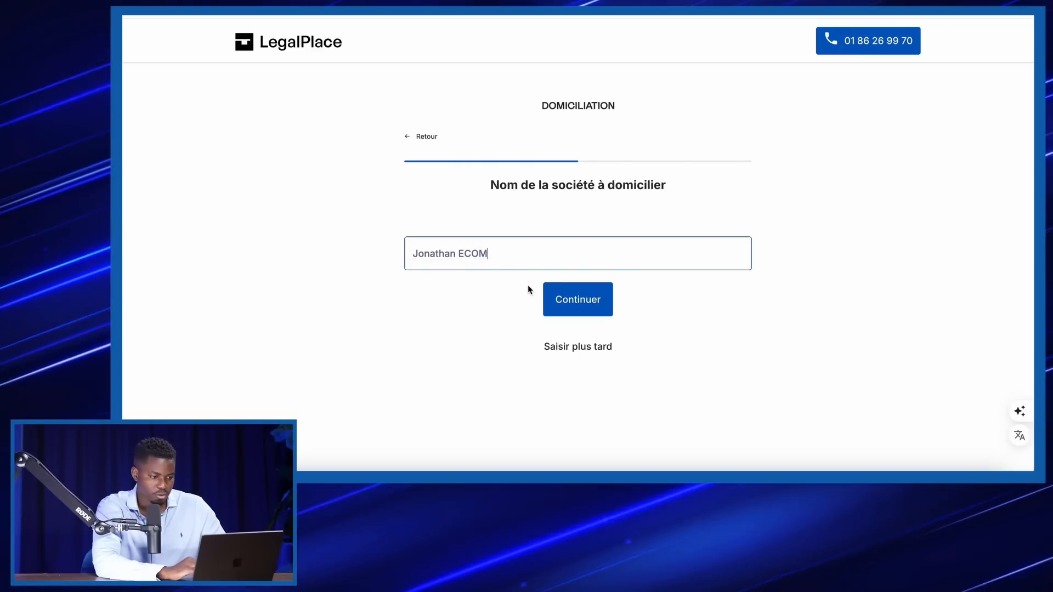
{"action": "left_click", "coordinate": [570, 302]}
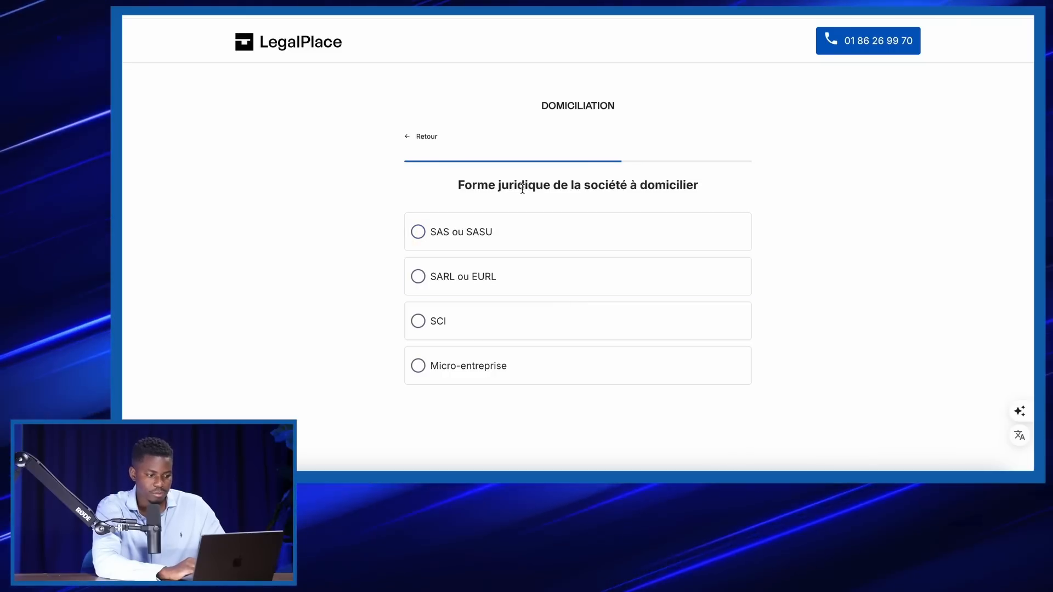
{"action": "left_click", "coordinate": [484, 383]}
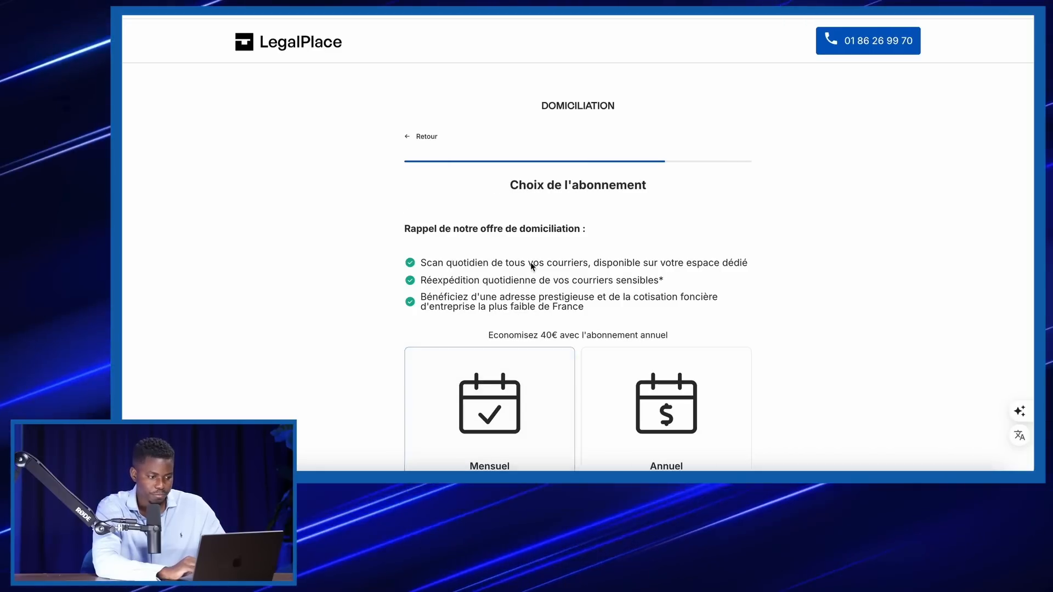
Choose the Mensuel subscription at 20€/mois and the Chaque mois mail forwarding option.
{"action": "scroll", "coordinate": [555, 216], "scroll_direction": "down", "scroll_amount": 3}
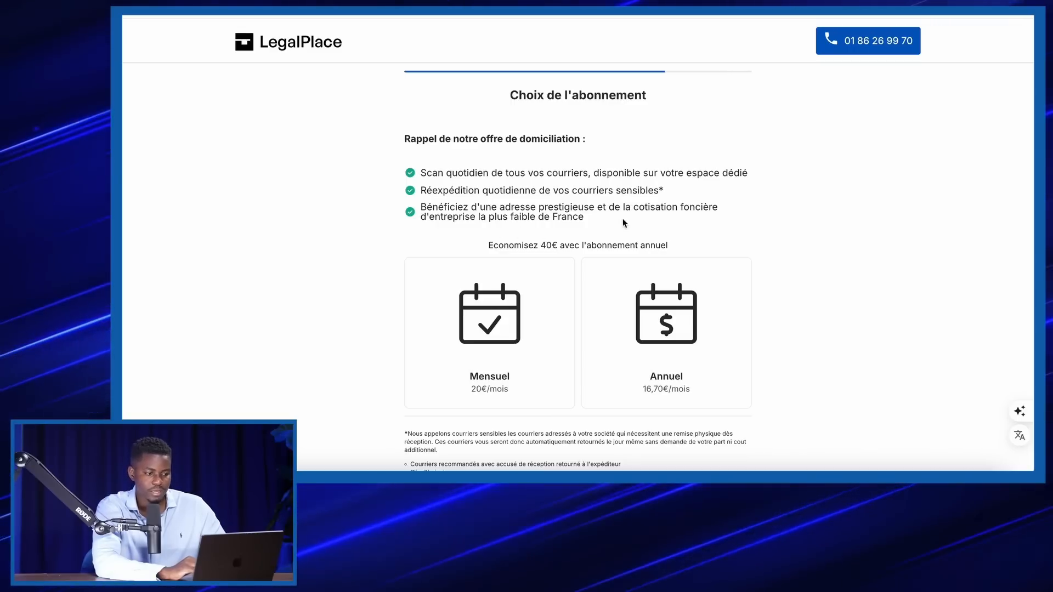
{"action": "left_click", "coordinate": [522, 309]}
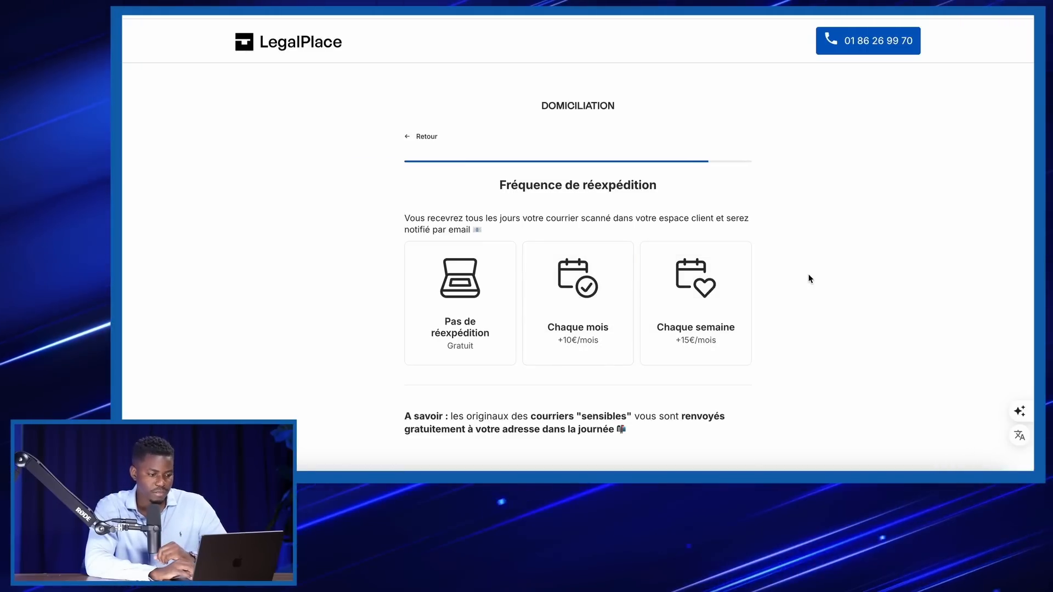
{"action": "left_click", "coordinate": [581, 280]}
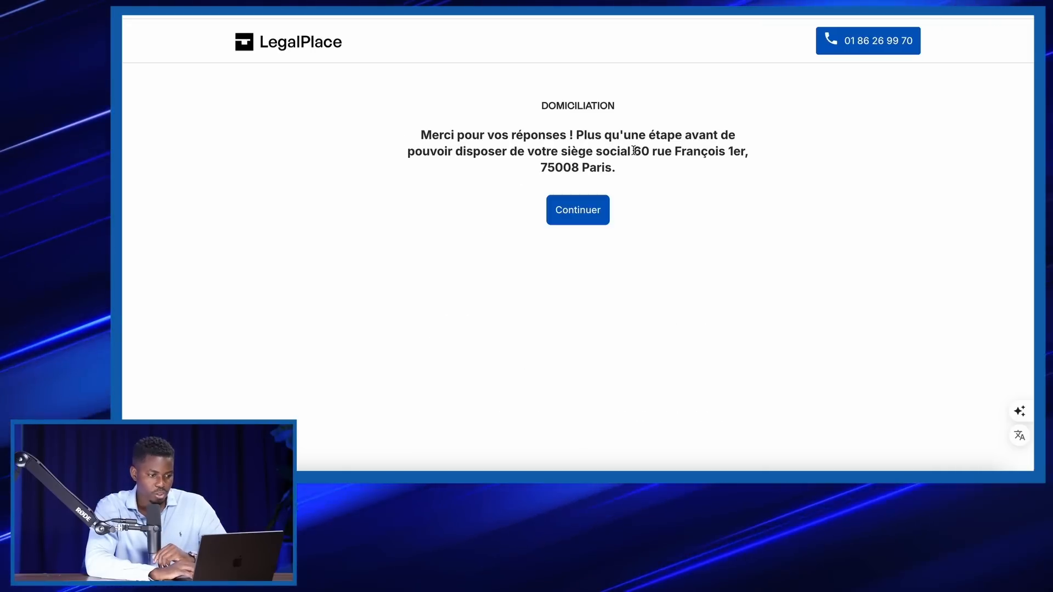
Copy the head-office address given in the domiciliation summary and continue to the order.
{"action": "left_click_drag", "start_coordinate": [634, 151], "coordinate": [658, 173]}
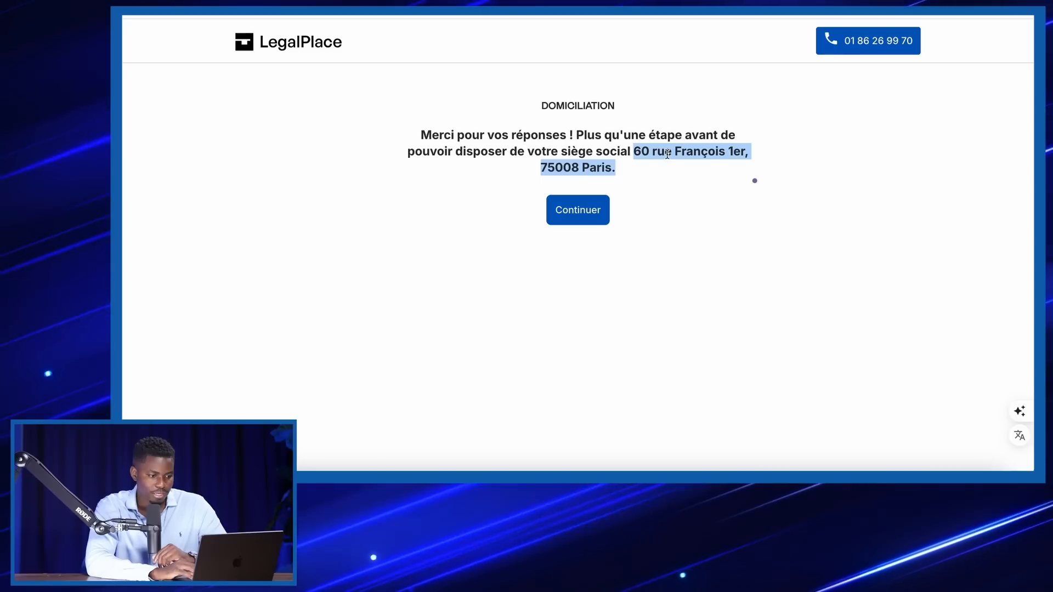
{"action": "right_click", "coordinate": [667, 154]}
{"action": "left_click", "coordinate": [682, 181]}
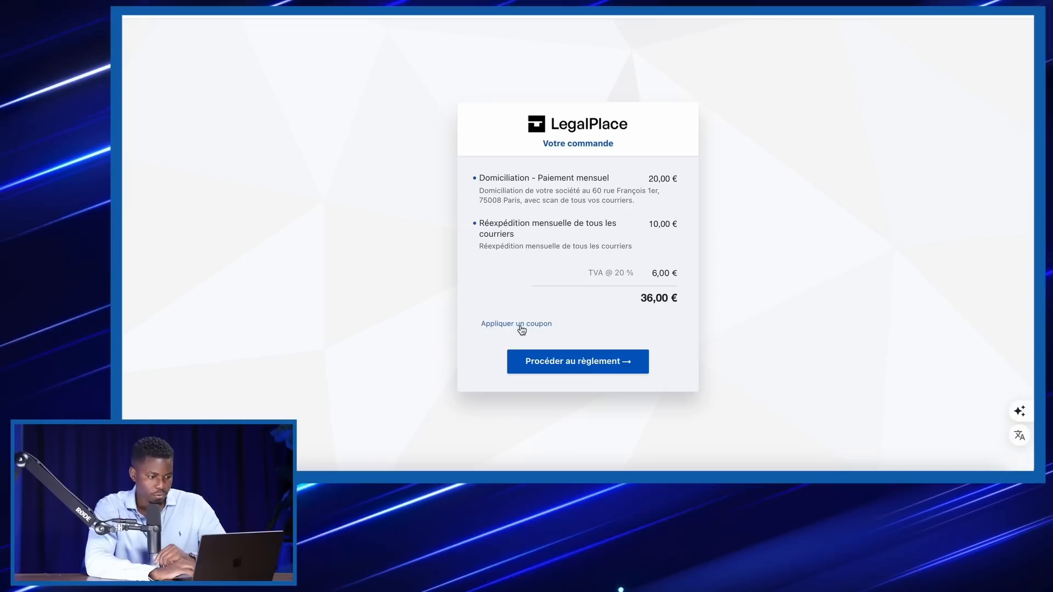
Apply the coupon JOECOM to the domiciliation order and proceed to the payment details.
{"action": "left_click", "coordinate": [519, 326]}
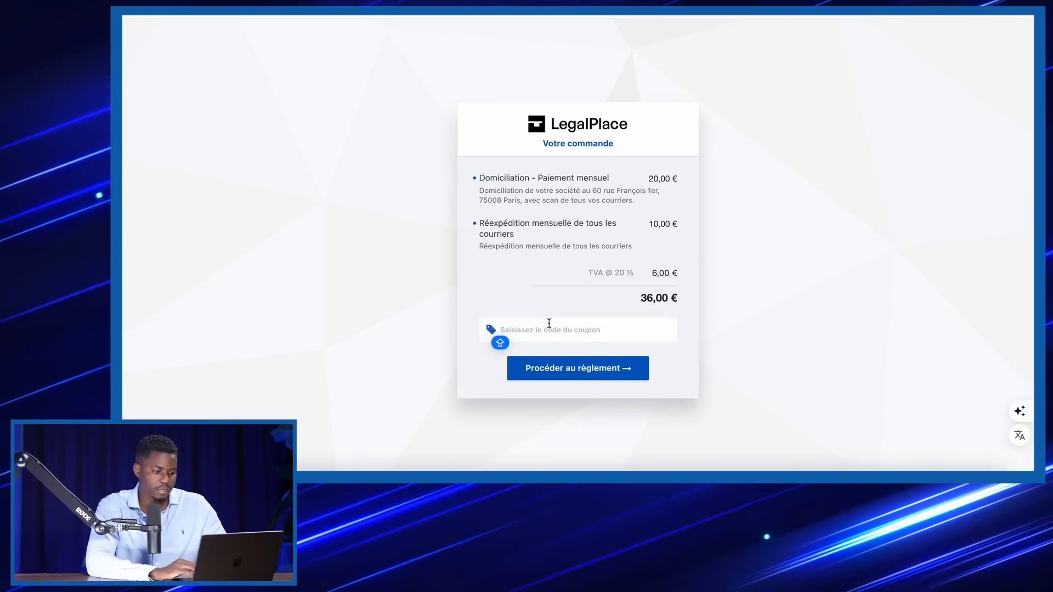
{"action": "type", "text": "JOECOM"}
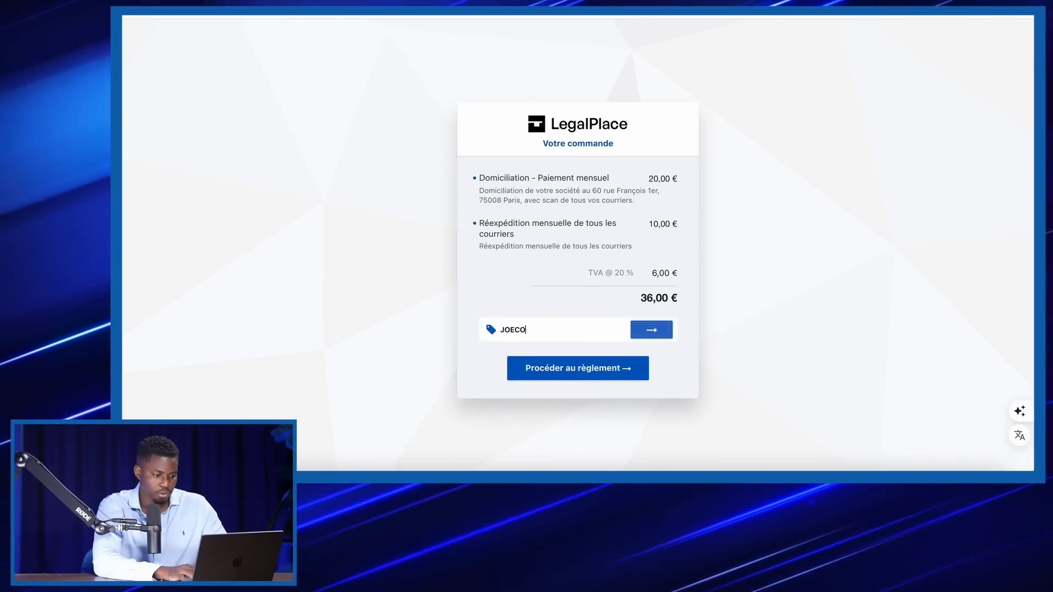
{"action": "left_click", "coordinate": [651, 330]}
{"action": "left_click", "coordinate": [600, 367]}
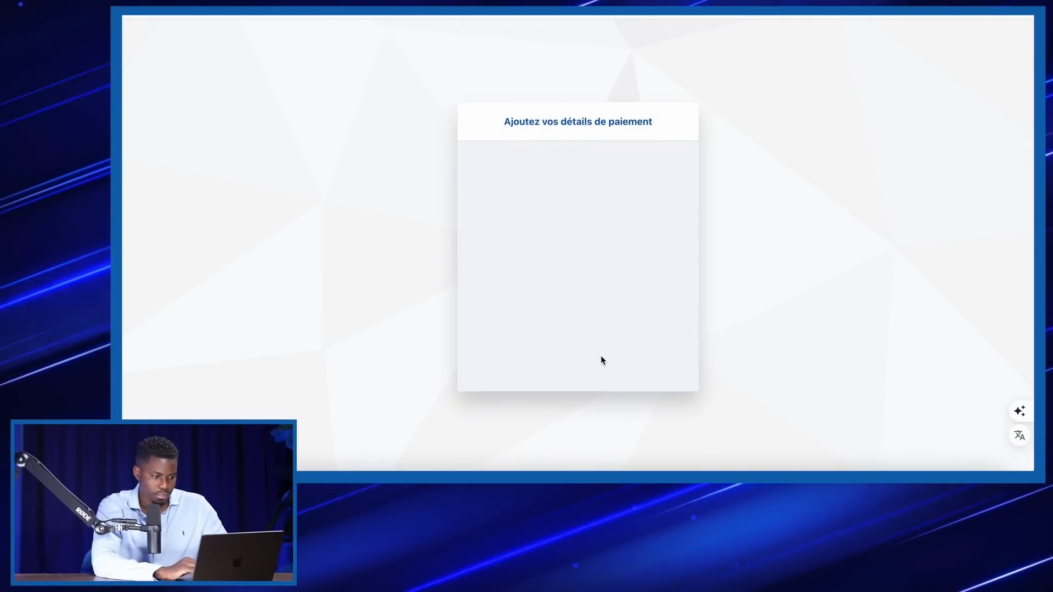
{"action": "left_click", "coordinate": [607, 190]}
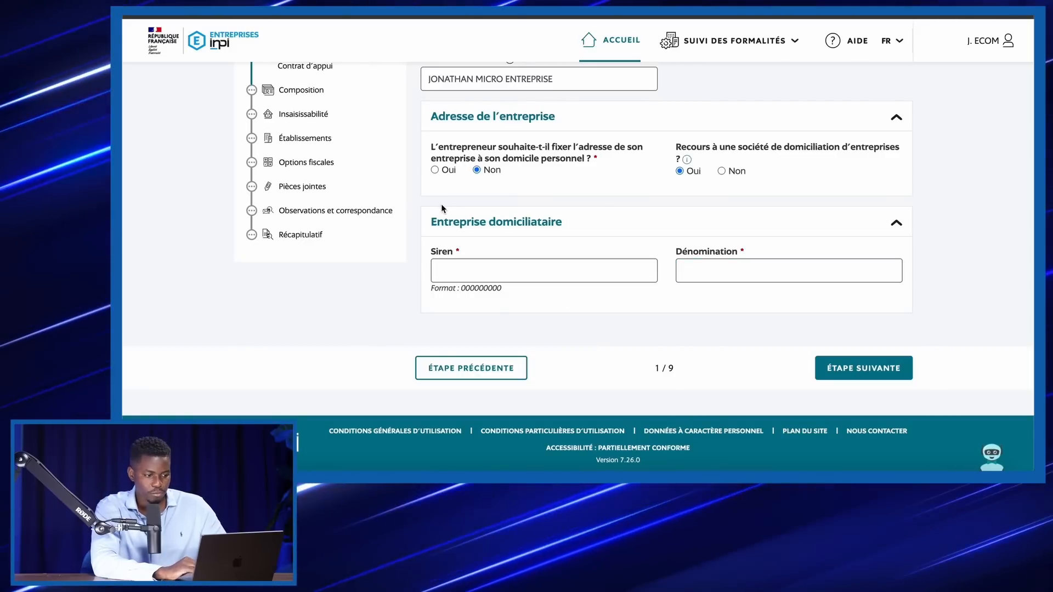
In the INPI form, set the Dénomination of the Entreprise domiciliataire to LEGALPLACE.
{"action": "left_click", "coordinate": [730, 277]}
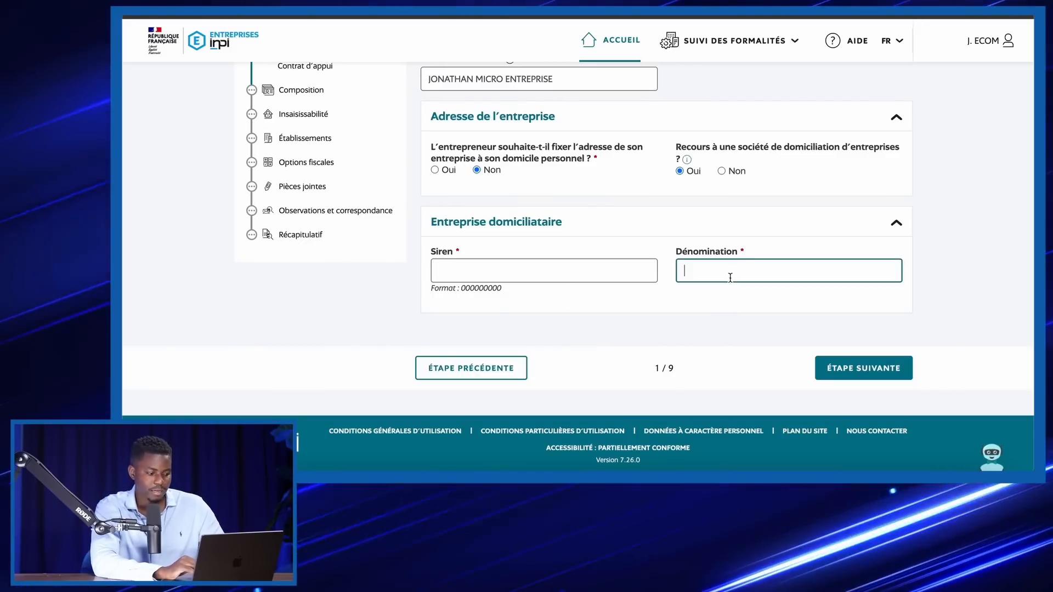
{"action": "type", "text": "LEGALPL"}
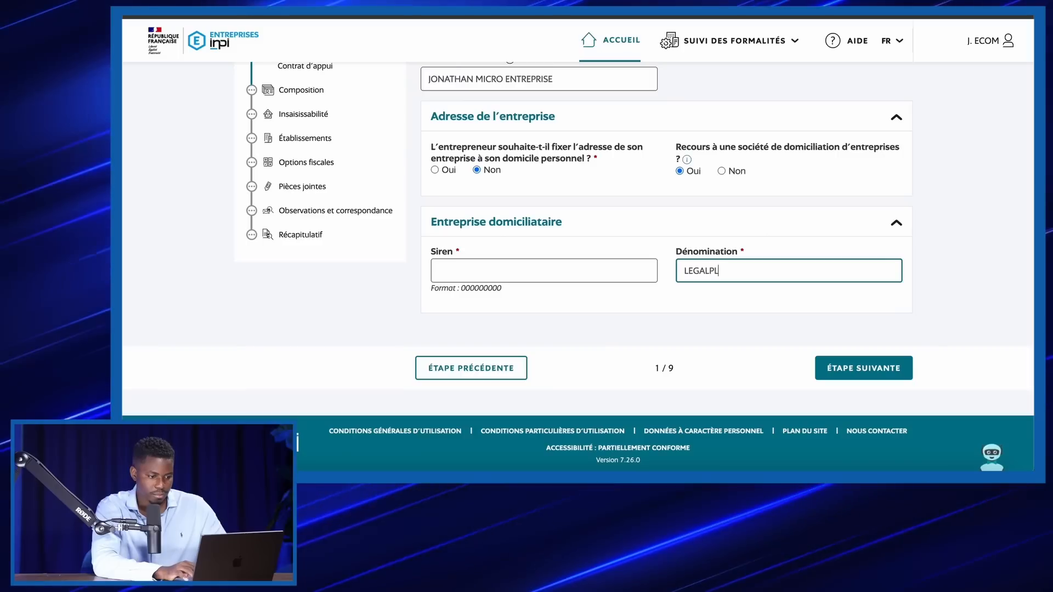
{"action": "type", "text": "ACE"}
Look up "LEGALPLACE SIREN" on Google, enter the company's number in the Siren field, and continue to the Contrat d'appui stage.
{"action": "key", "text": "ctrl+a"}
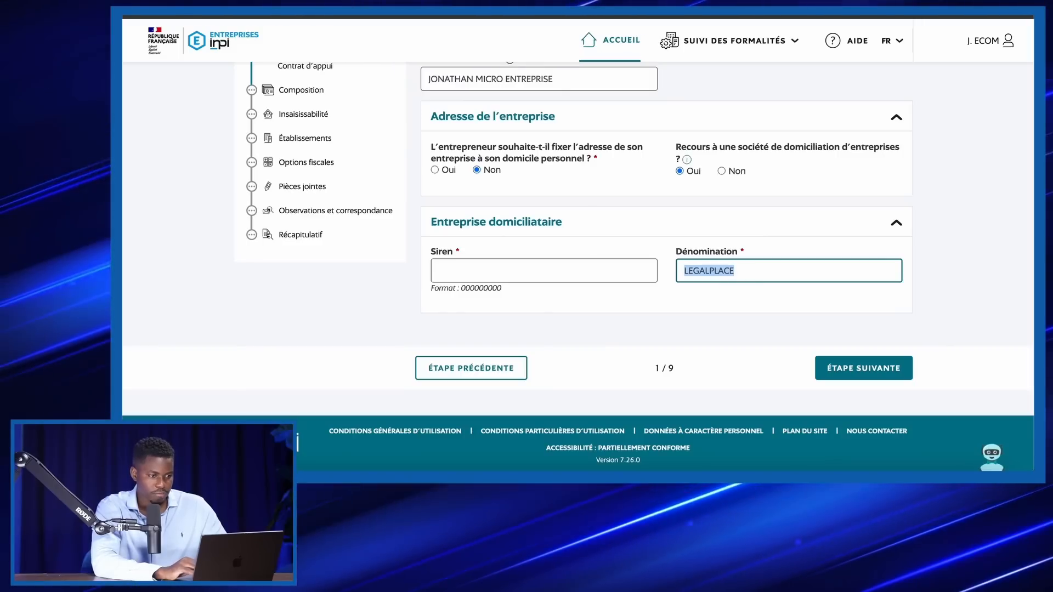
{"action": "key", "text": "ctrl+shift+n"}
{"action": "type", "text": "legalplace"}
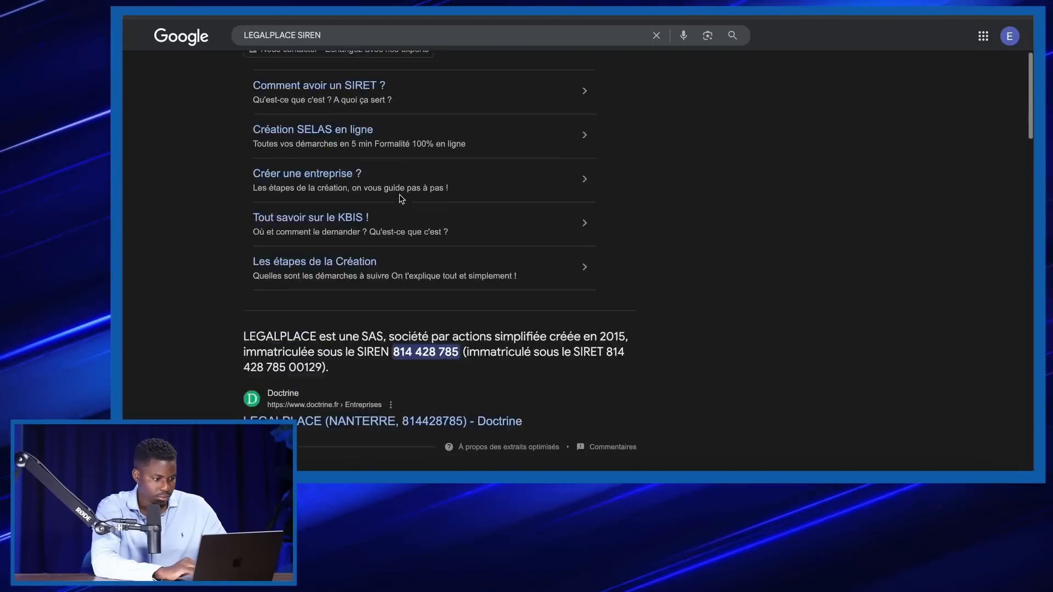
{"action": "scroll", "coordinate": [397, 187], "scroll_direction": "down", "scroll_amount": 5}
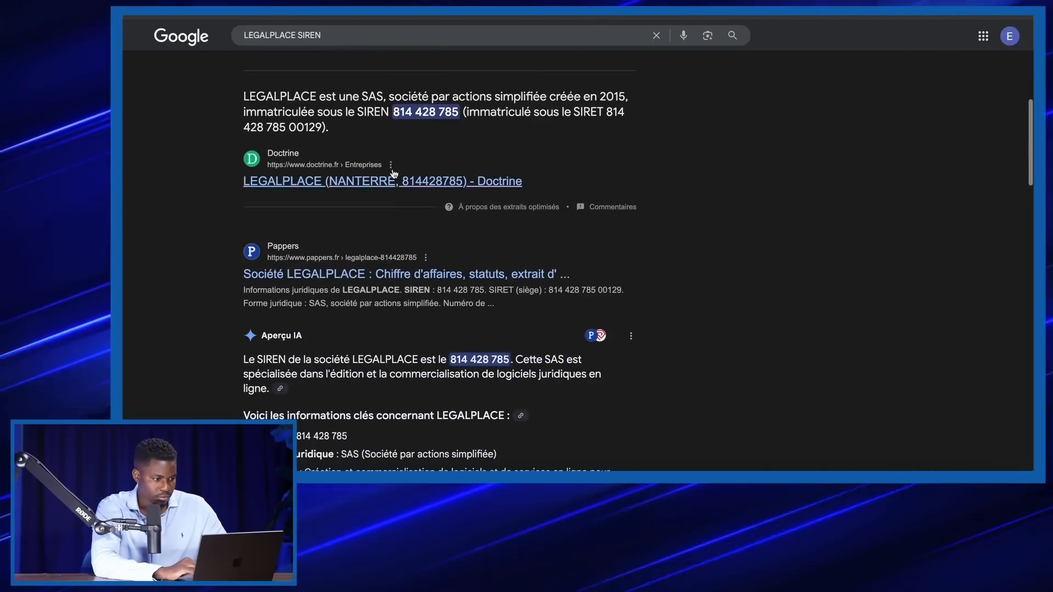
{"action": "triple_click", "coordinate": [415, 113]}
{"action": "left_click", "coordinate": [400, 113]}
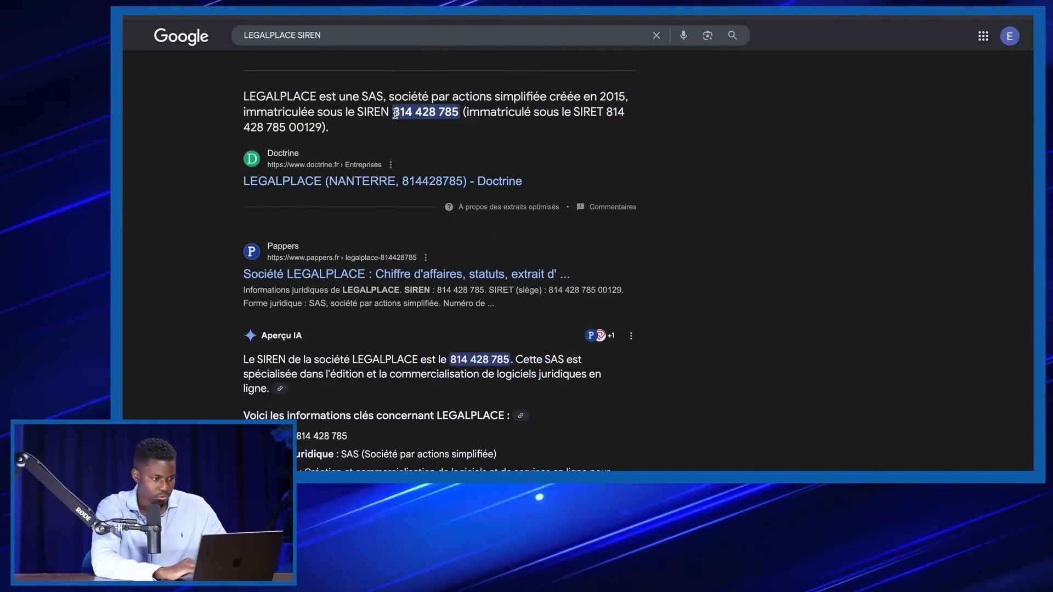
{"action": "left_click_drag", "start_coordinate": [393, 113], "coordinate": [457, 113]}
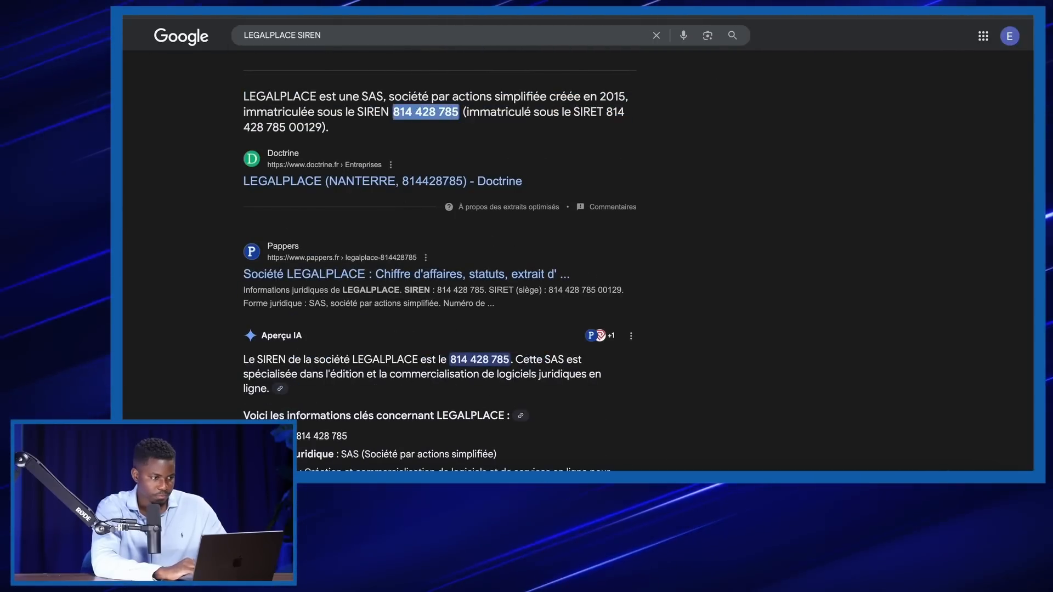
{"action": "left_click", "coordinate": [508, 270]}
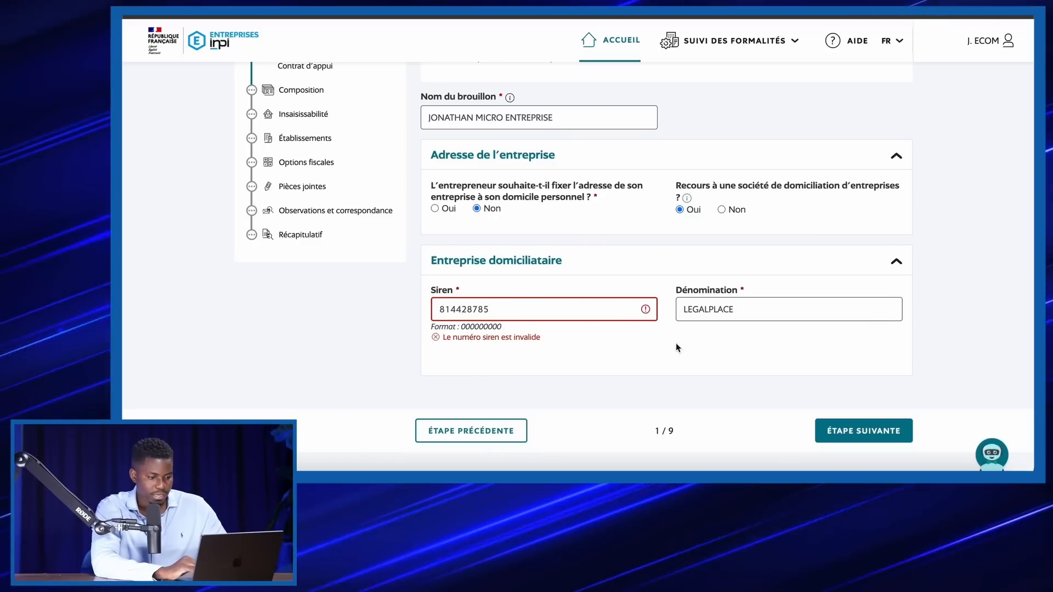
{"action": "left_click", "coordinate": [854, 431]}
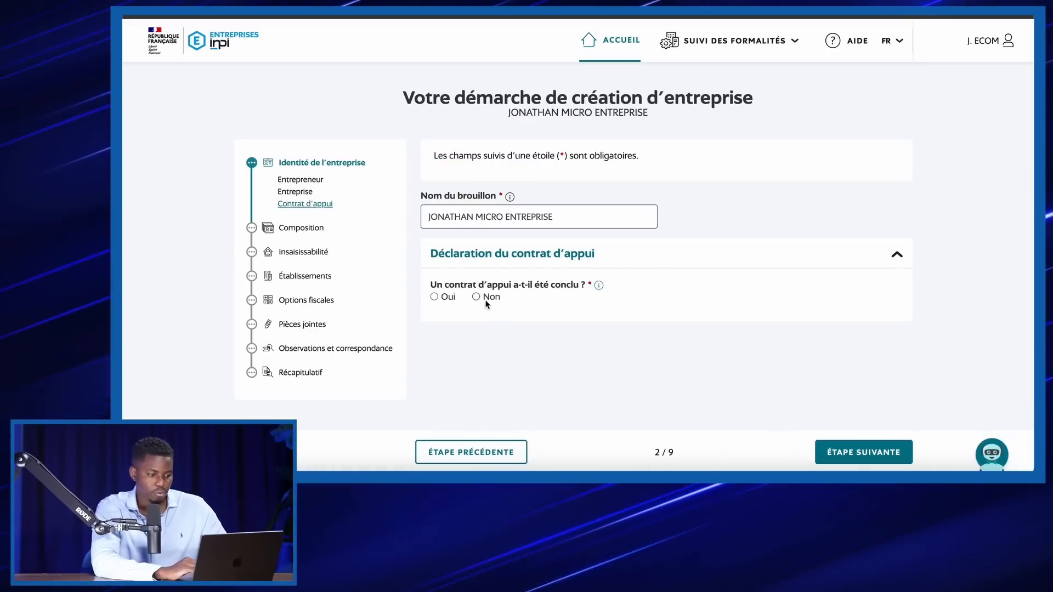
Answer Non to the contrat d'appui question and pass the Composition section without adding a representative.
{"action": "left_click", "coordinate": [859, 448]}
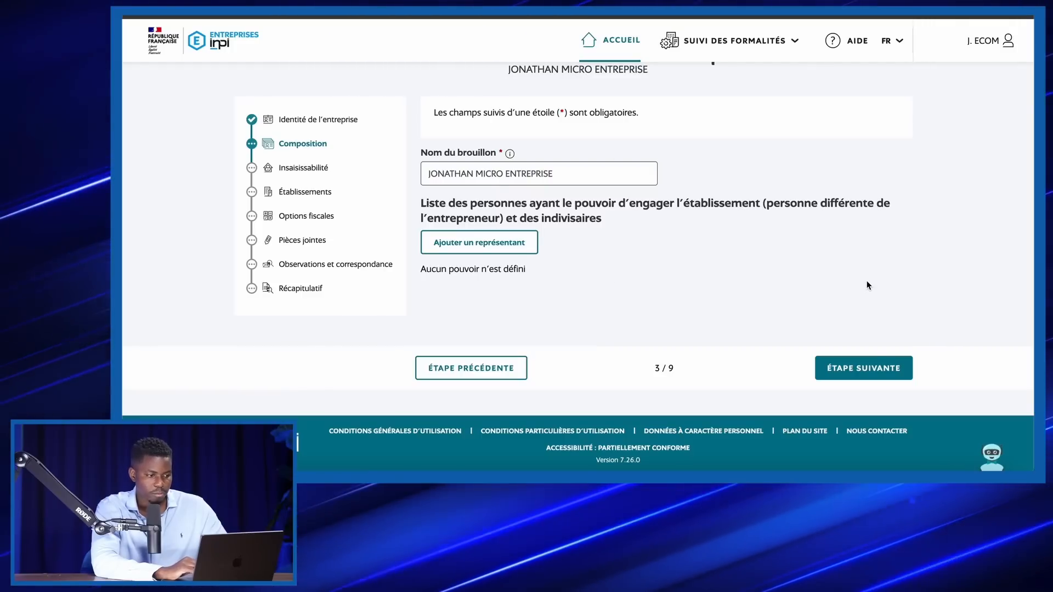
{"action": "left_click", "coordinate": [874, 374]}
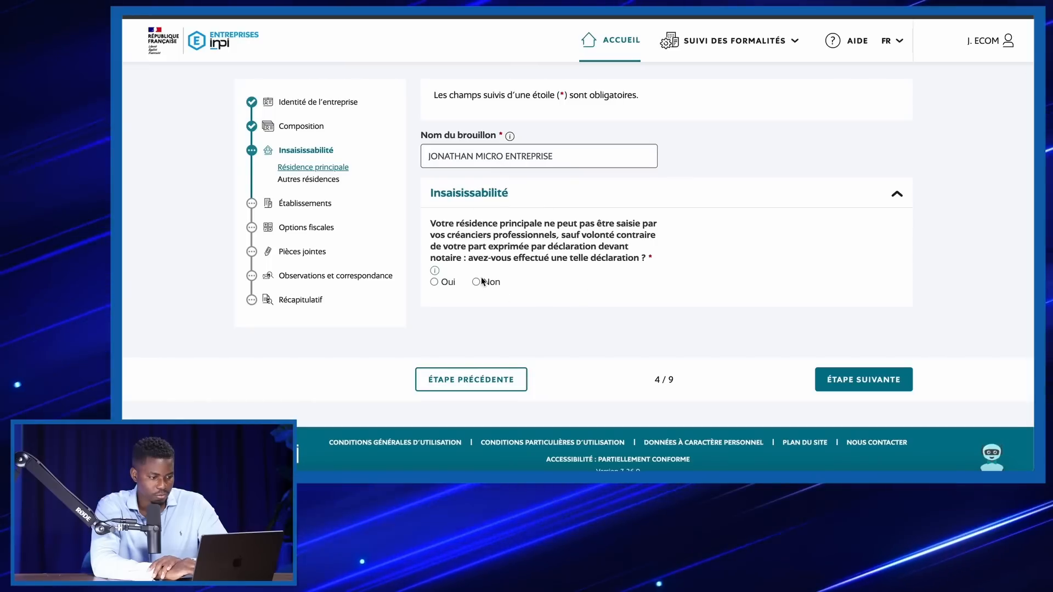
Answer Non to the main-residence Insaisissabilité declaration and continue to Établissements without declaring any secondary residence.
{"action": "left_click", "coordinate": [483, 282]}
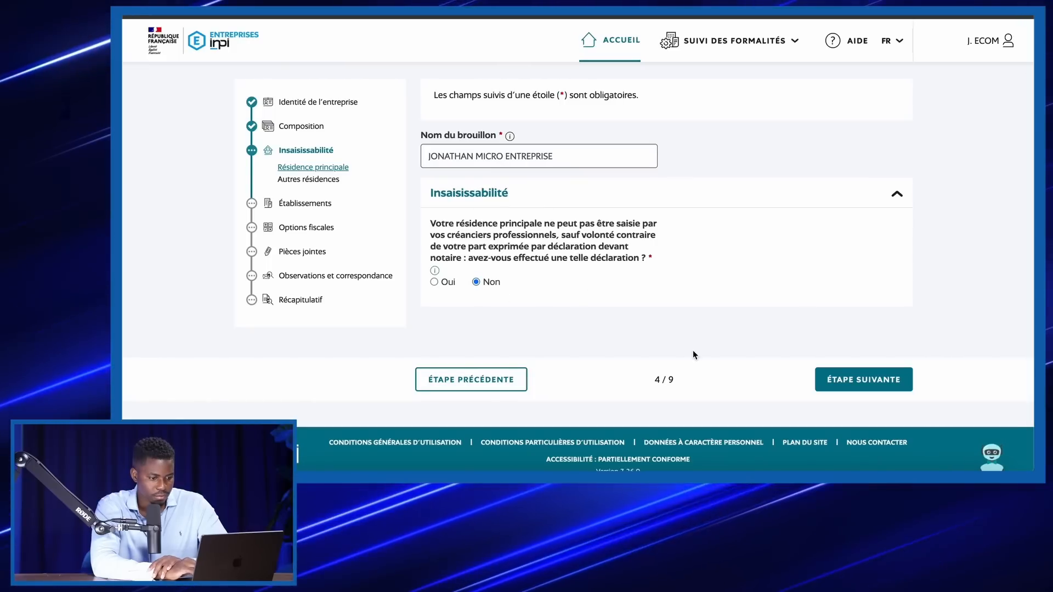
{"action": "left_click", "coordinate": [842, 384]}
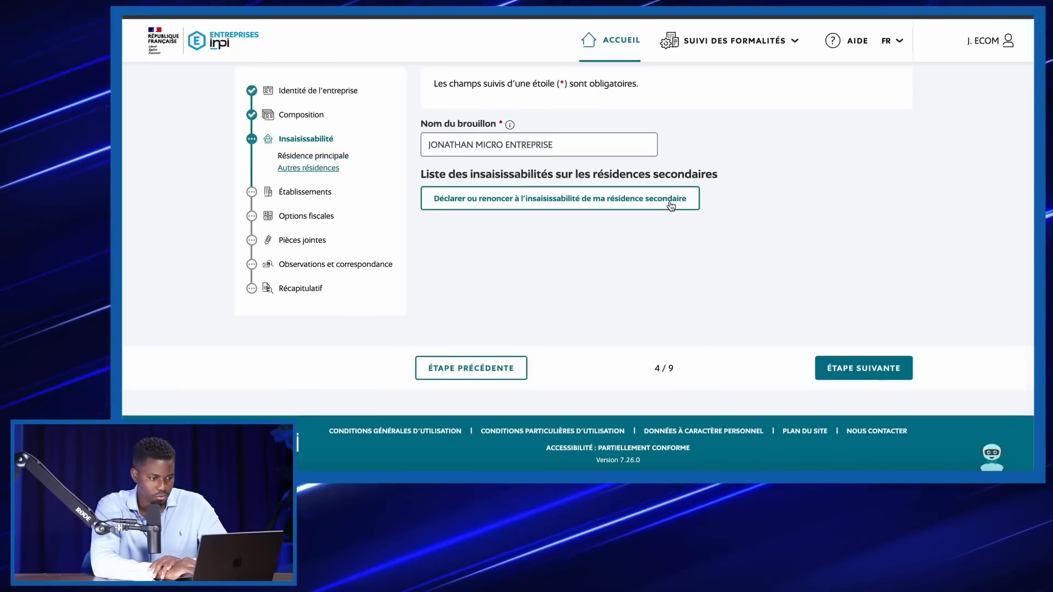
{"action": "left_click", "coordinate": [857, 376]}
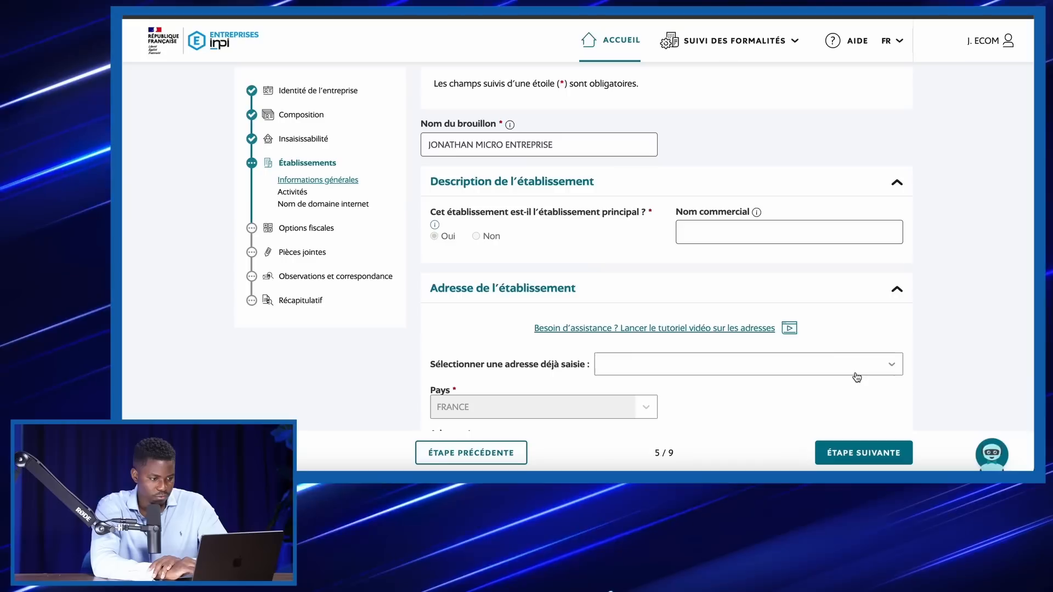
Check the main-establishment question and fill in the establishment's Nom commercial with the company's trade name.
{"action": "triple_click", "coordinate": [502, 214]}
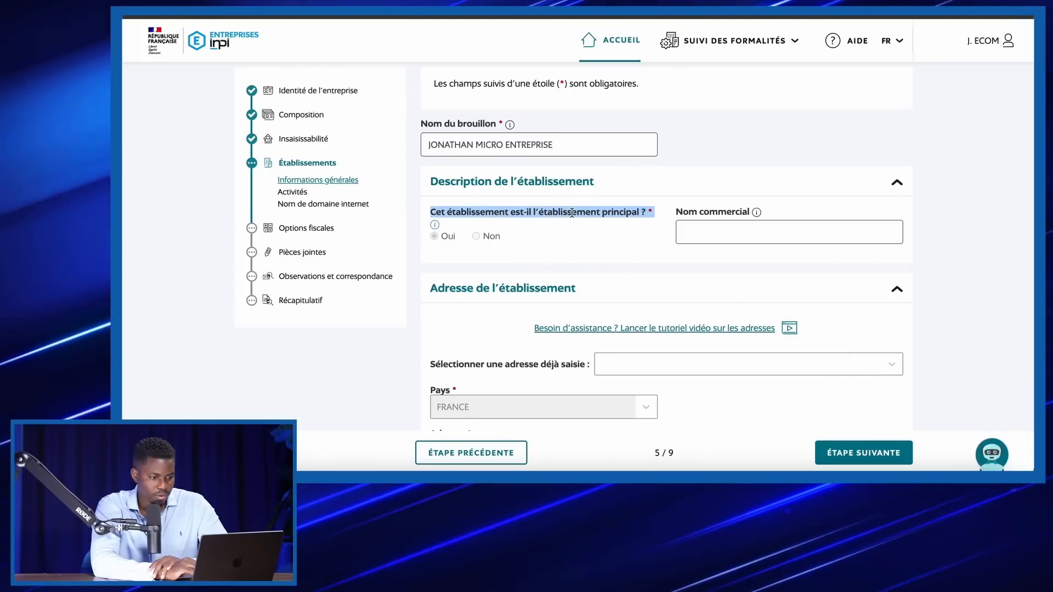
{"action": "left_click", "coordinate": [639, 216]}
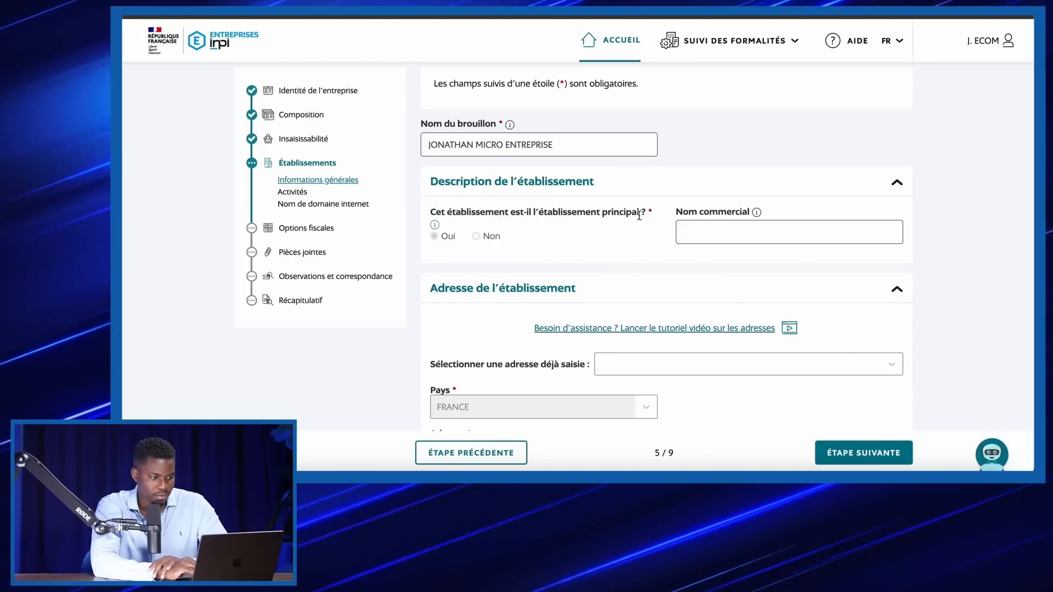
{"action": "left_click", "coordinate": [756, 222]}
{"action": "type", "text": "Jonathan ECOM"}
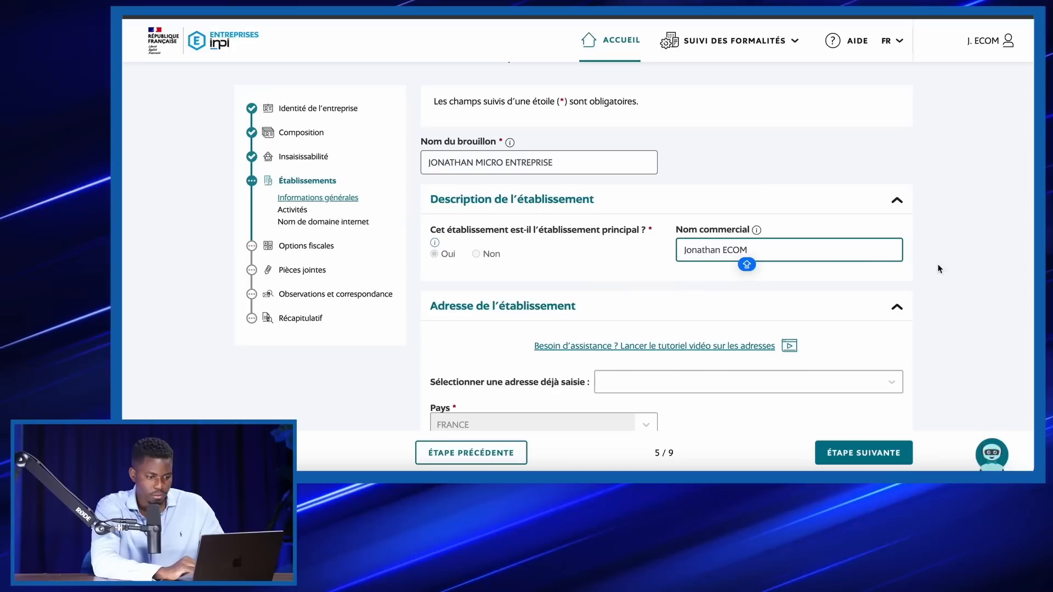
Select the already entered Paris address for the establishment and answer Non to both Effectif salarié questions.
{"action": "scroll", "coordinate": [983, 277], "scroll_direction": "down", "scroll_amount": 4}
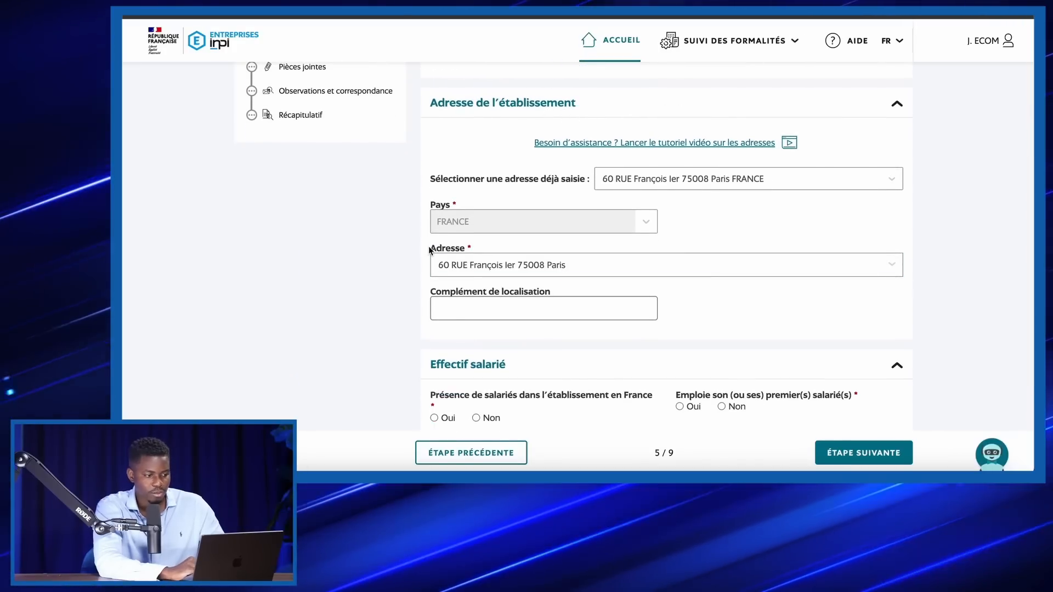
{"action": "left_click", "coordinate": [492, 245]}
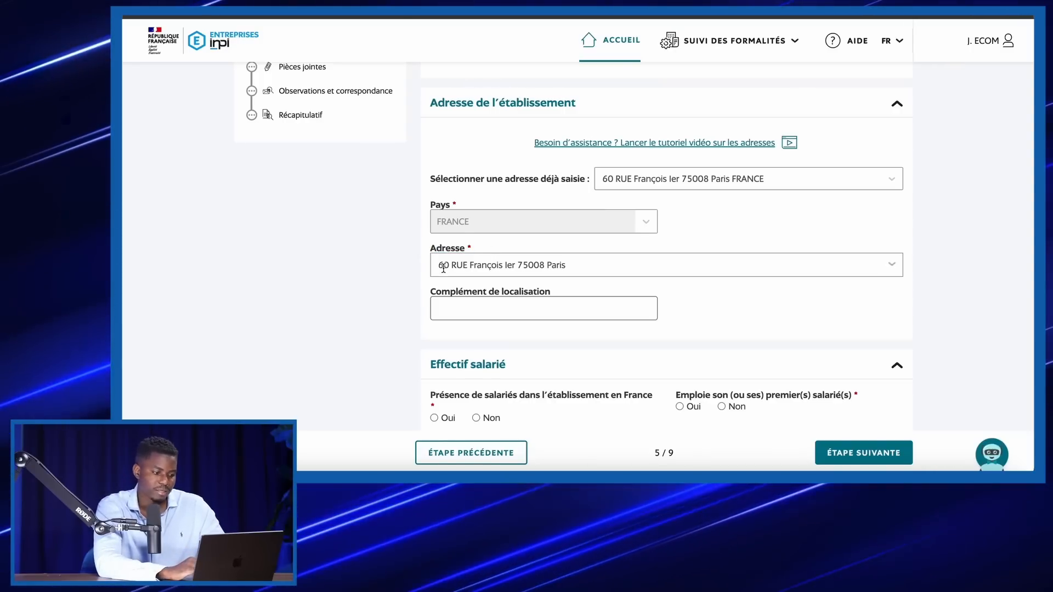
{"action": "scroll", "coordinate": [480, 265], "scroll_direction": "down", "scroll_amount": 3}
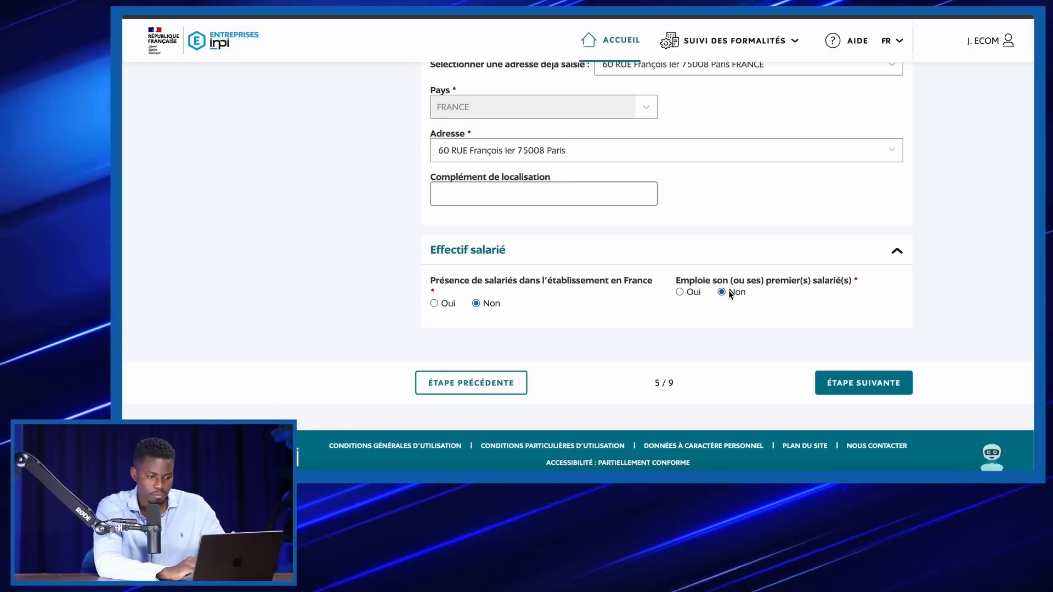
Continue to the establishment's Activités section and start adding an activity.
{"action": "left_click", "coordinate": [856, 385]}
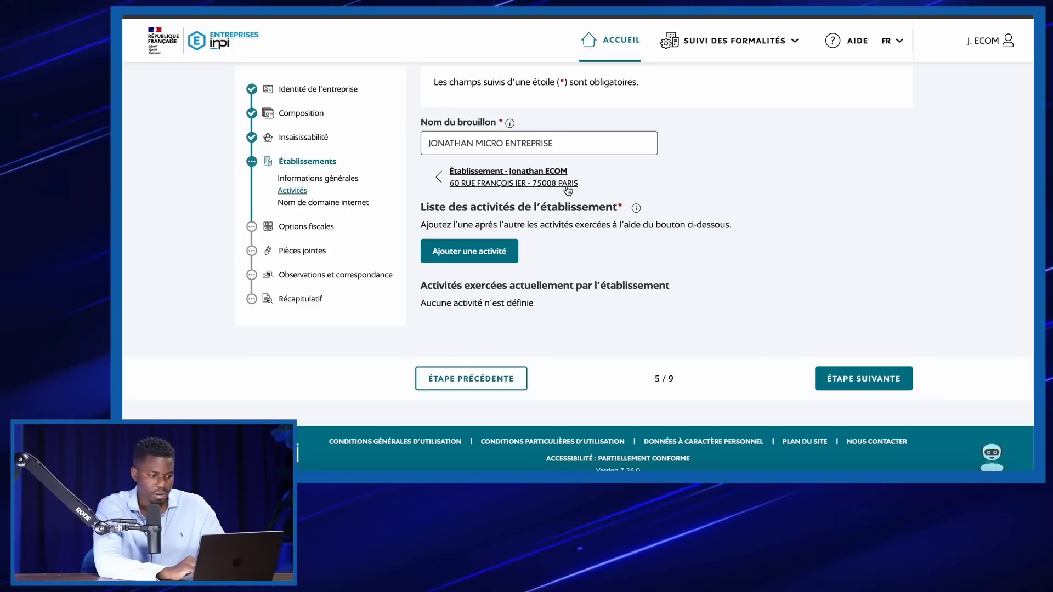
{"action": "left_click_drag", "start_coordinate": [421, 206], "coordinate": [598, 212]}
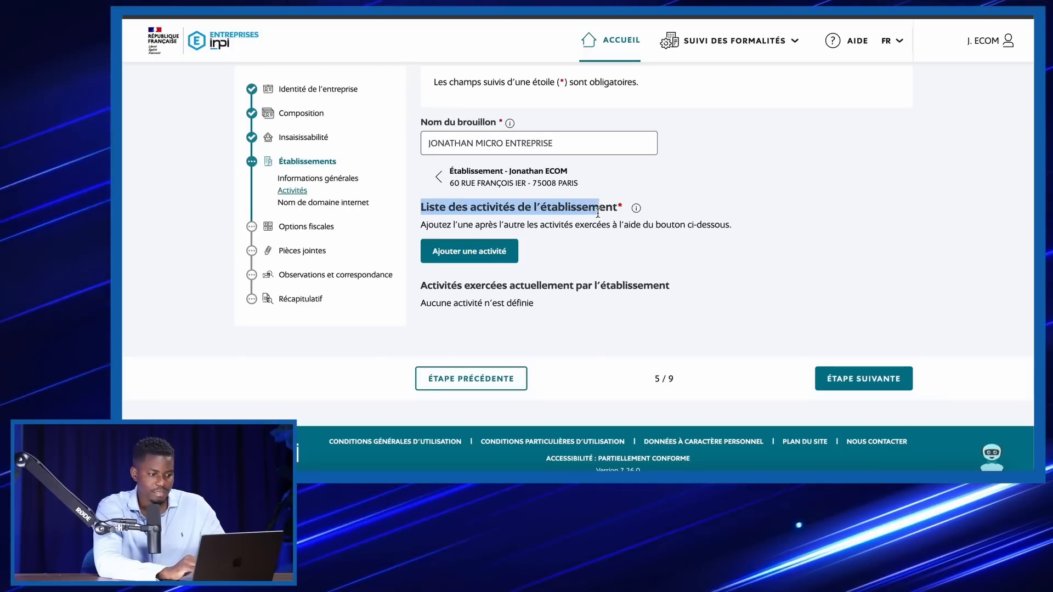
{"action": "left_click", "coordinate": [627, 210]}
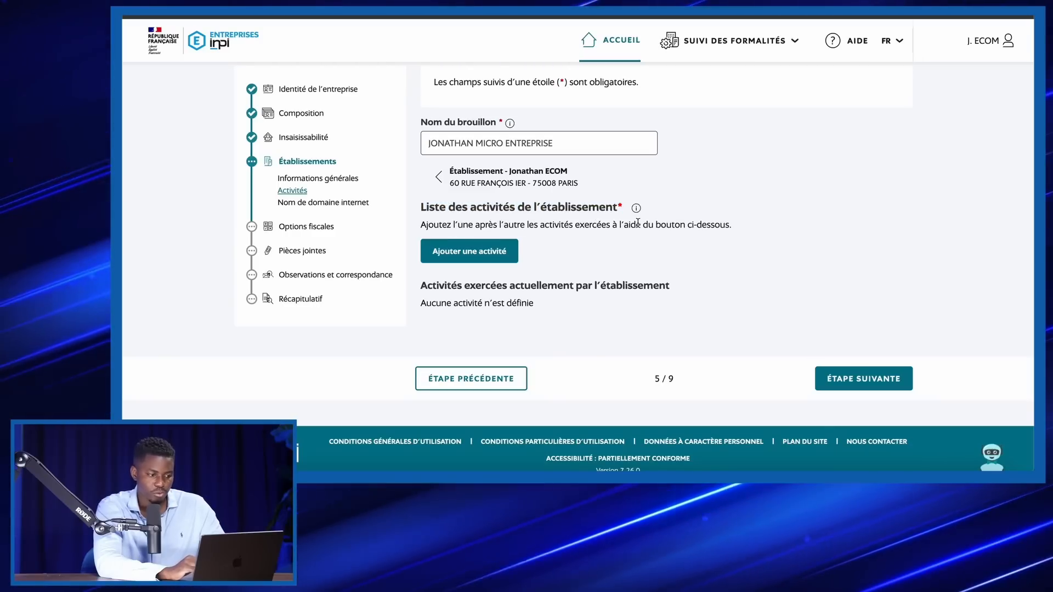
{"action": "left_click", "coordinate": [493, 252]}
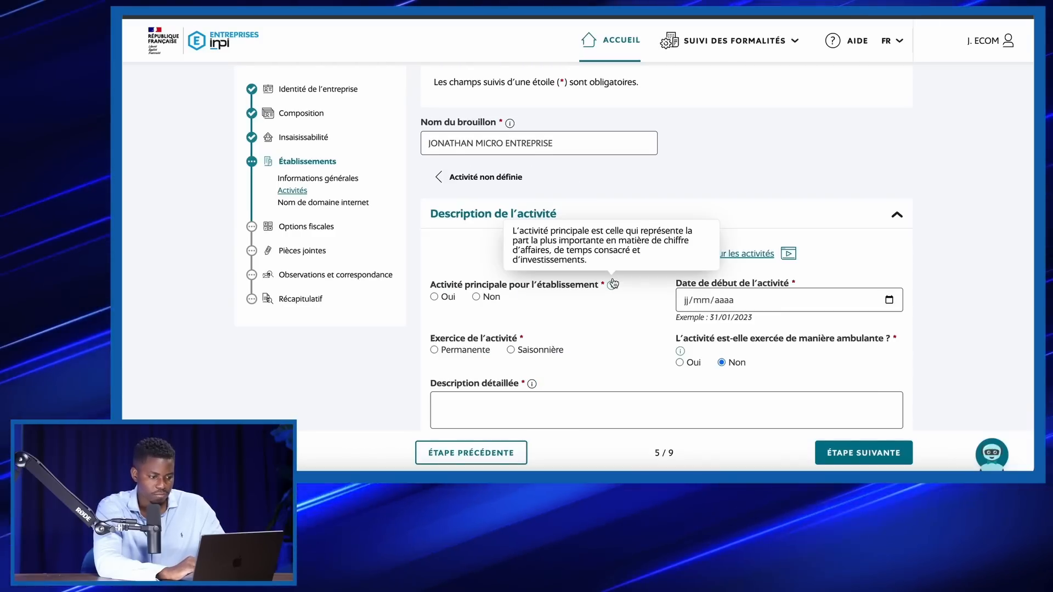
Declare the activity as the establishment's main one, with start date 23/08/2025, Permanente exercise and Non for ambulante.
{"action": "scroll", "coordinate": [506, 196], "scroll_direction": "down", "scroll_amount": 2}
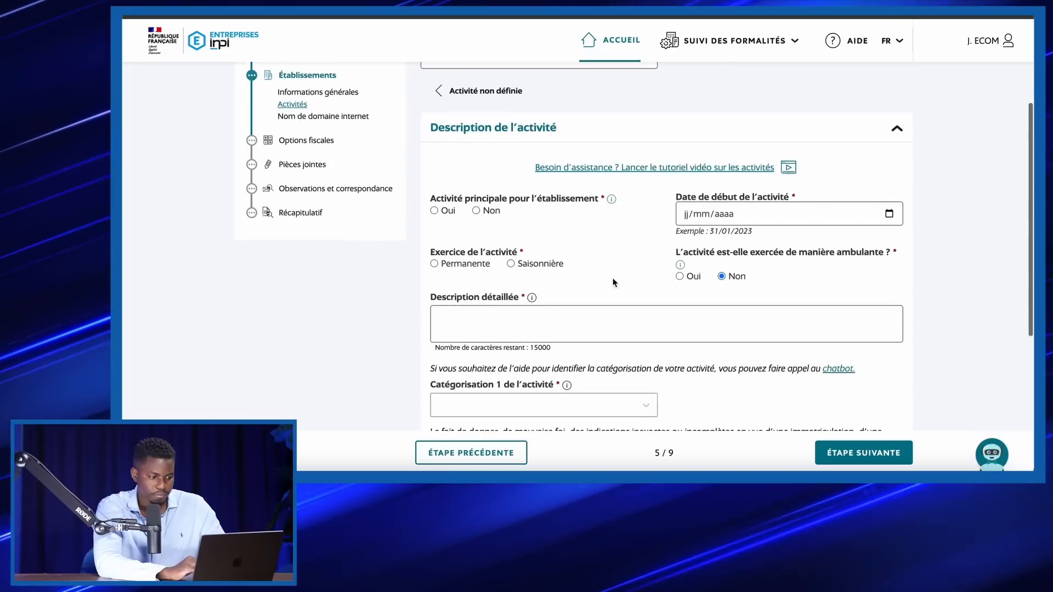
{"action": "left_click", "coordinate": [436, 212]}
{"action": "scroll", "coordinate": [835, 204], "scroll_direction": "down", "scroll_amount": 1}
{"action": "left_click", "coordinate": [838, 183]}
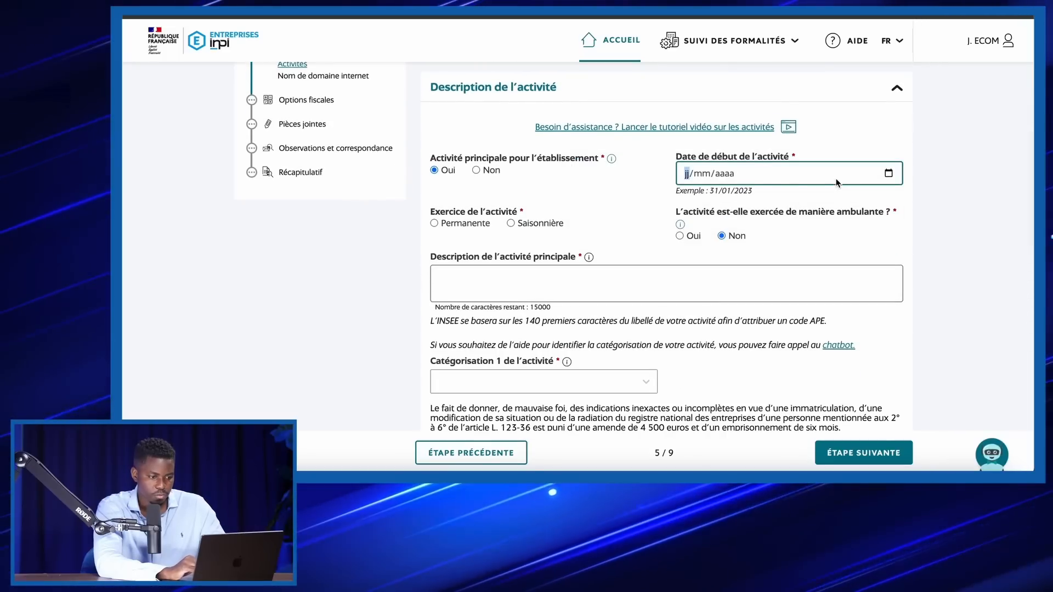
{"action": "left_click", "coordinate": [889, 173]}
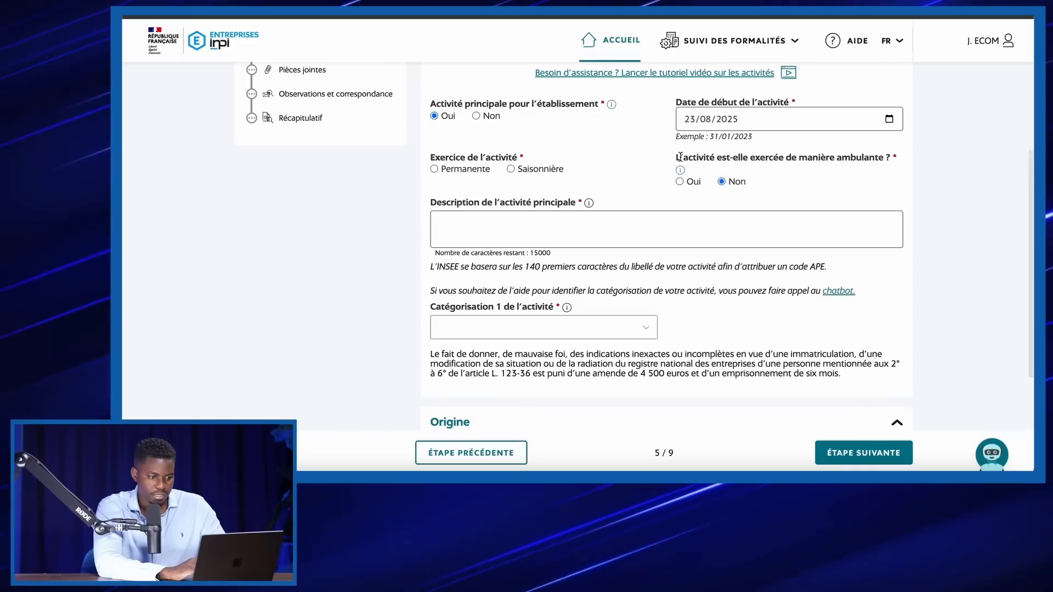
{"action": "left_click", "coordinate": [841, 154]}
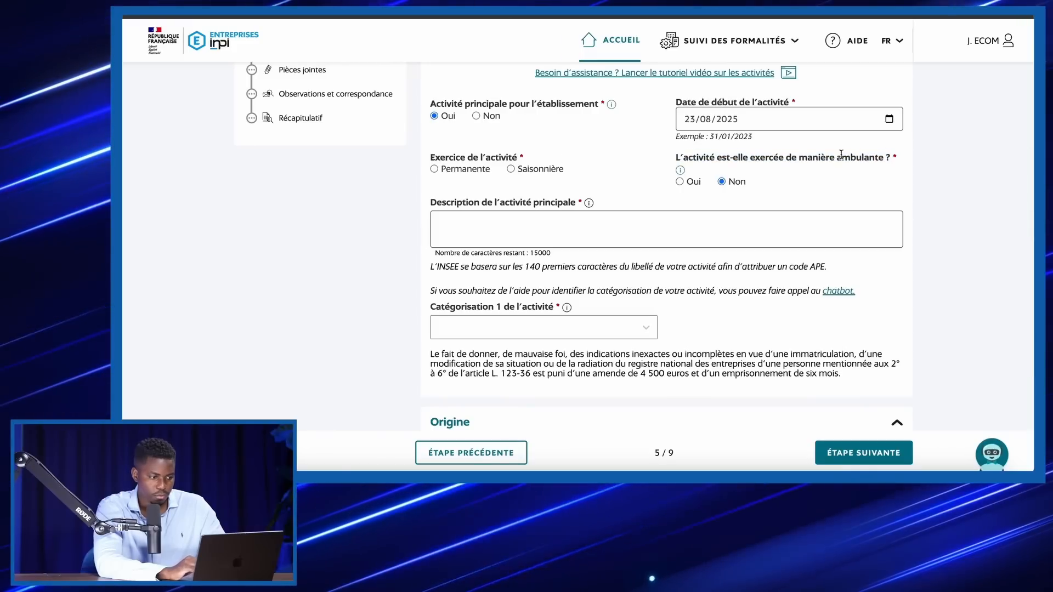
{"action": "left_click", "coordinate": [434, 169]}
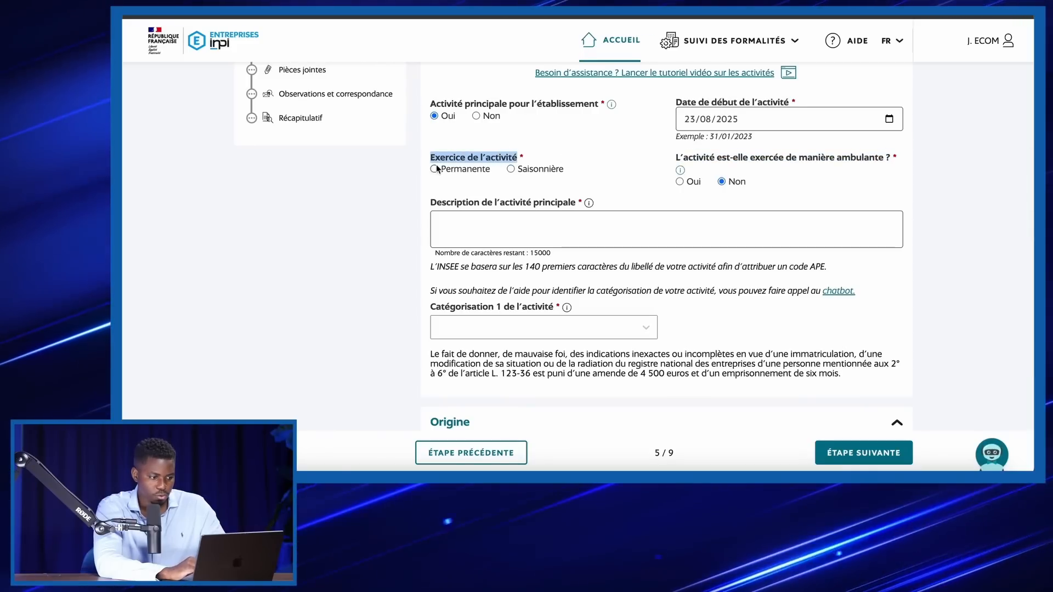
Switch to ChatGPT and dictate a request for a short paragraph describing e-commerce as the main activity for INPI.
{"action": "left_click", "coordinate": [558, 203]}
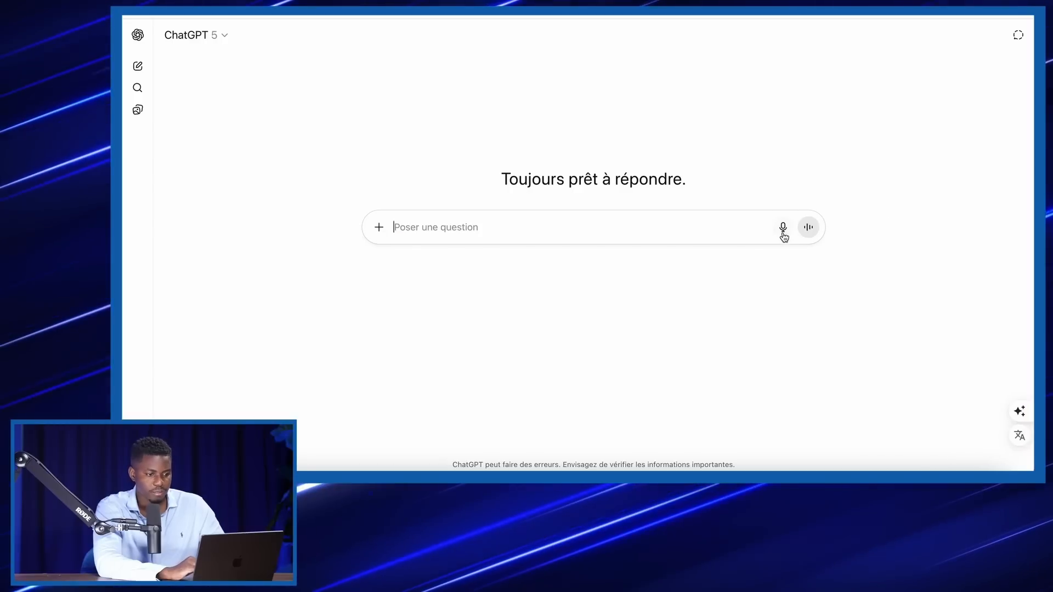
{"action": "left_click", "coordinate": [783, 233]}
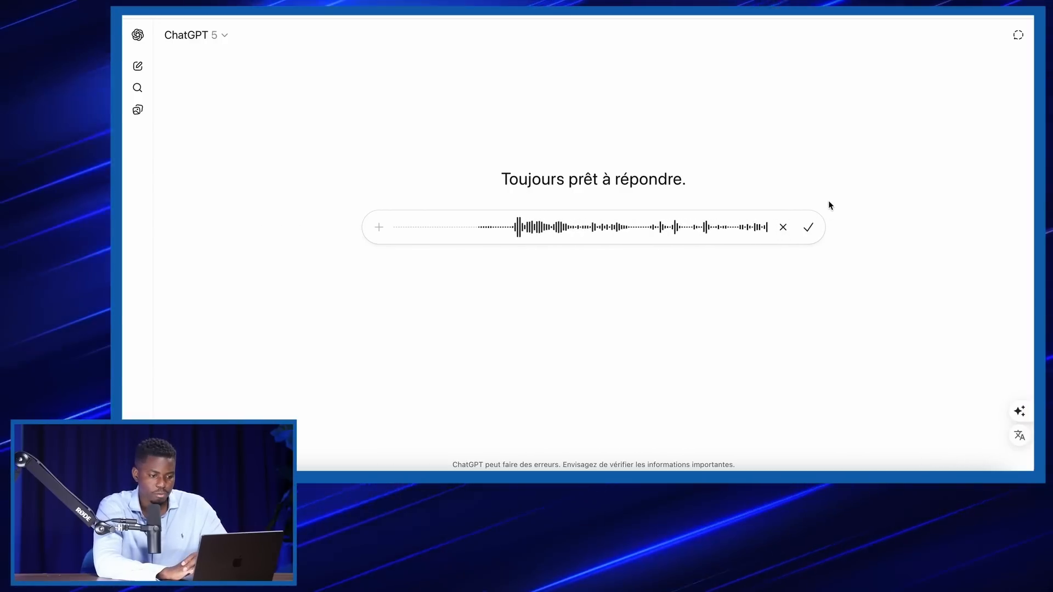
{"action": "left_click", "coordinate": [810, 227]}
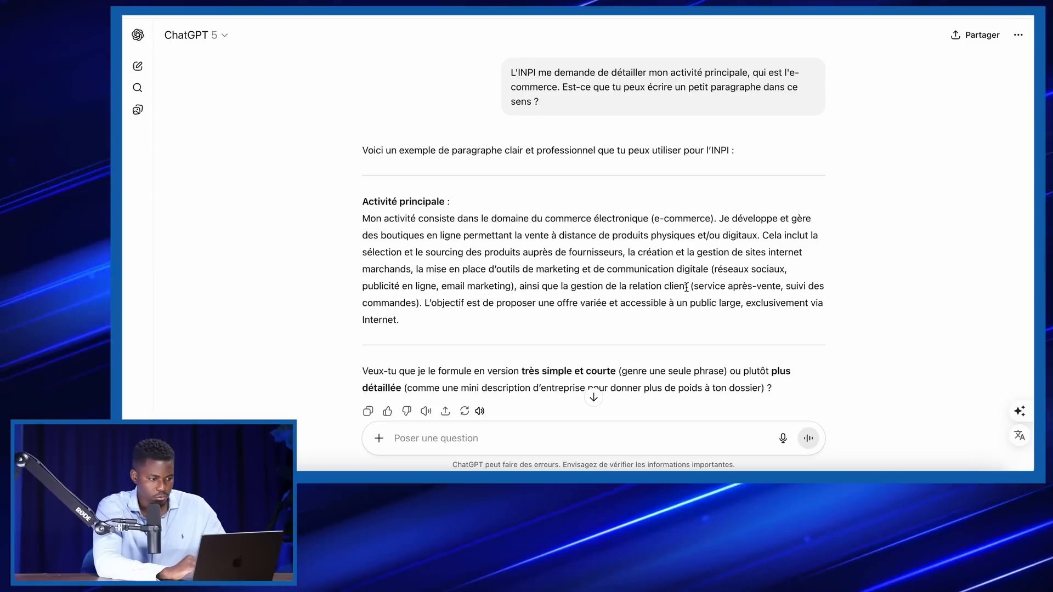
Copy the generated Activité principale paragraph into the INPI form's Description de l'activité principale.
{"action": "triple_click", "coordinate": [687, 286]}
{"action": "key", "text": "super+c"}
{"action": "key", "text": "ctrl+Right"}
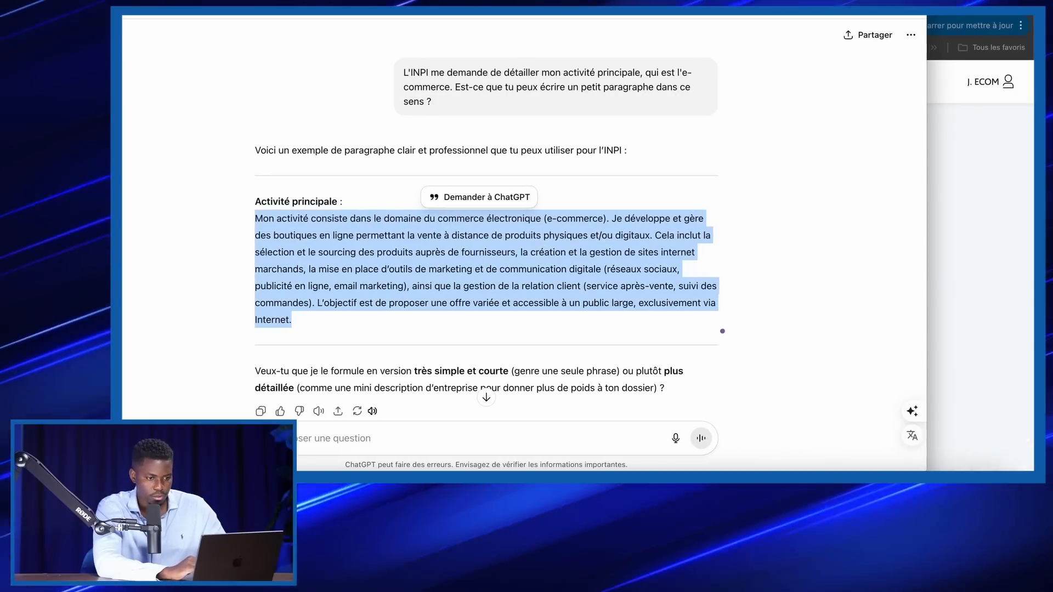
{"action": "key", "text": "super+v"}
Categorise the activity as Commerce et artisanat de détail, with Vente à distance as the second categorisation.
{"action": "scroll", "coordinate": [431, 209], "scroll_direction": "down", "scroll_amount": 3}
{"action": "left_click_drag", "start_coordinate": [431, 209], "coordinate": [475, 212]}
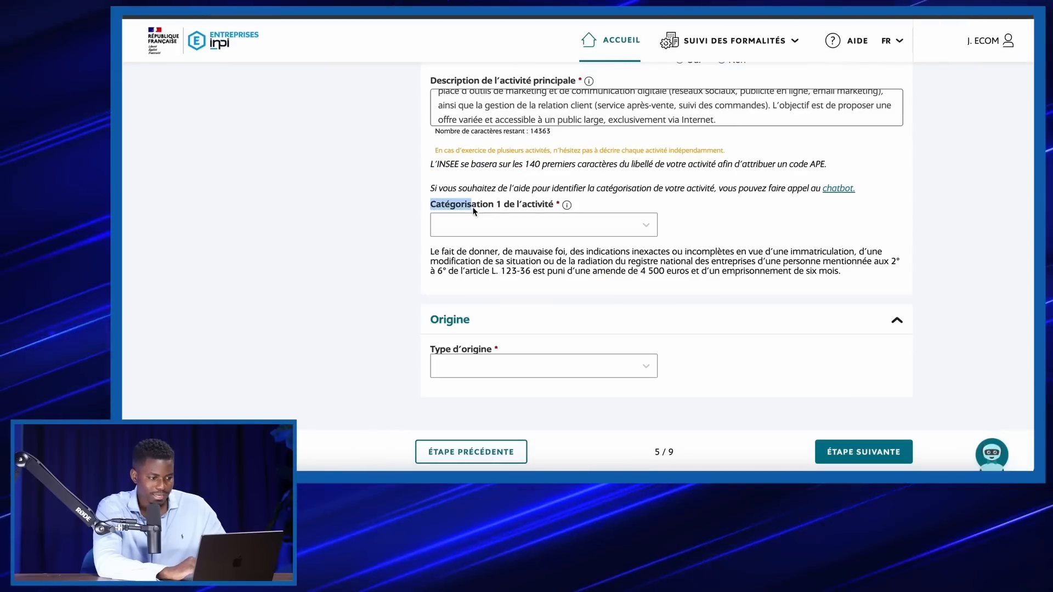
{"action": "left_click_drag", "start_coordinate": [550, 207], "coordinate": [567, 205]}
{"action": "left_click", "coordinate": [618, 223]}
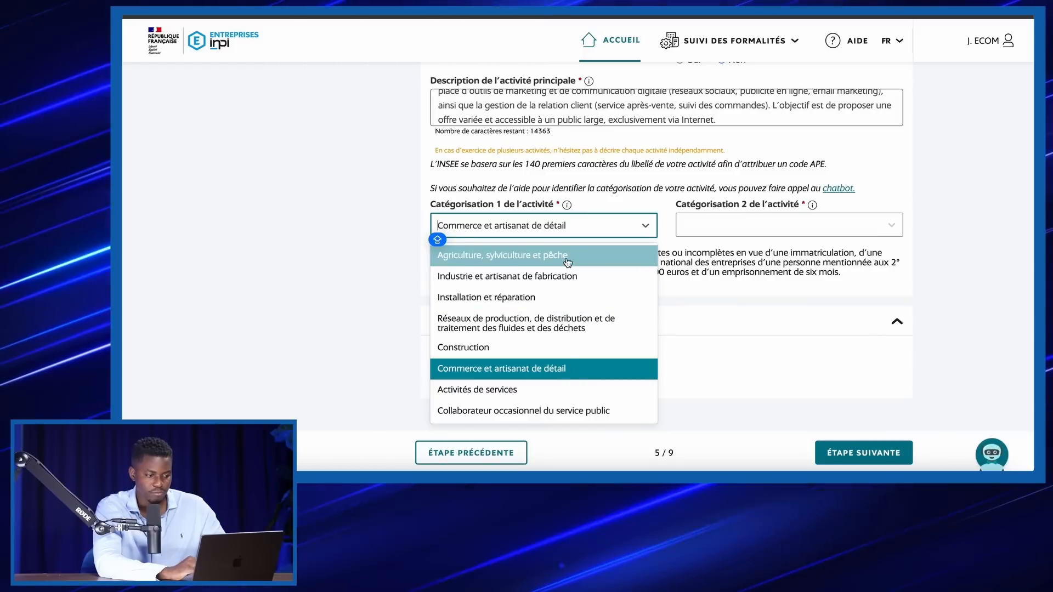
{"action": "left_click", "coordinate": [588, 371]}
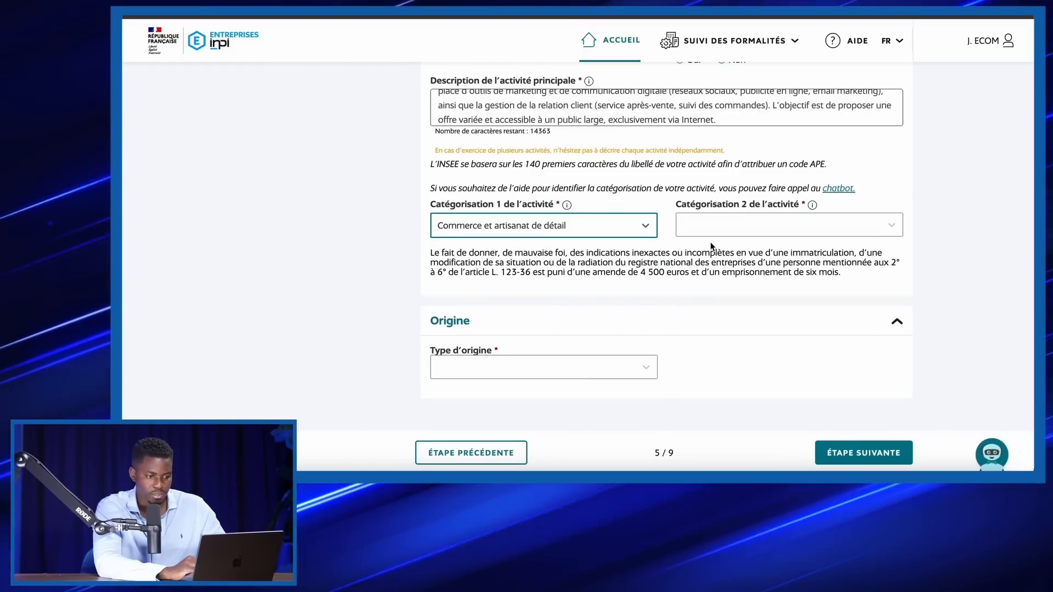
{"action": "left_click", "coordinate": [737, 226]}
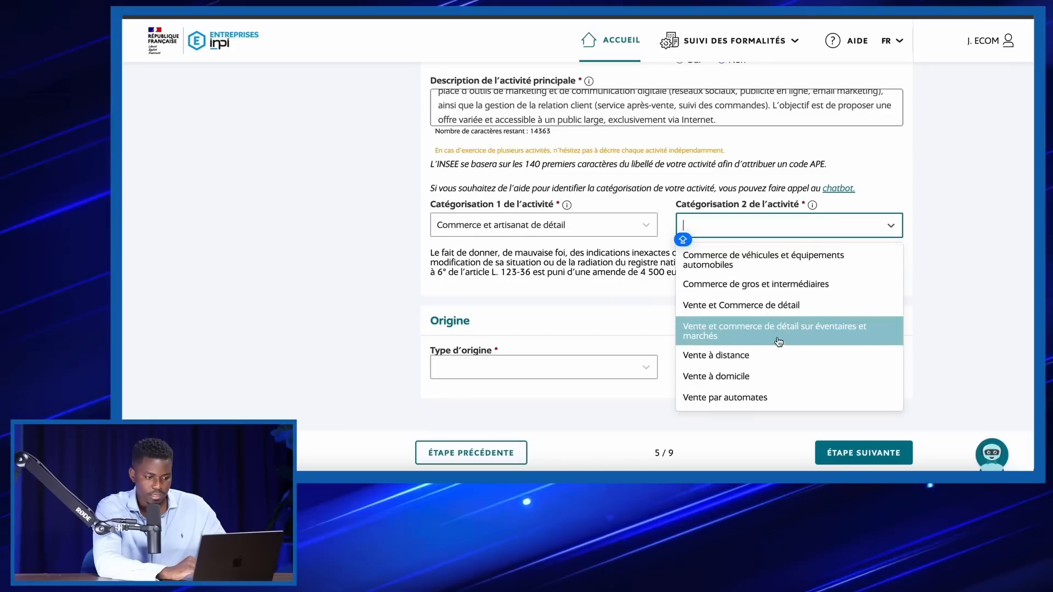
{"action": "left_click", "coordinate": [774, 361]}
Set the activity's Type d'origine to Création and save the activity.
{"action": "scroll", "coordinate": [639, 285], "scroll_direction": "down", "scroll_amount": 3}
{"action": "left_click", "coordinate": [639, 285]}
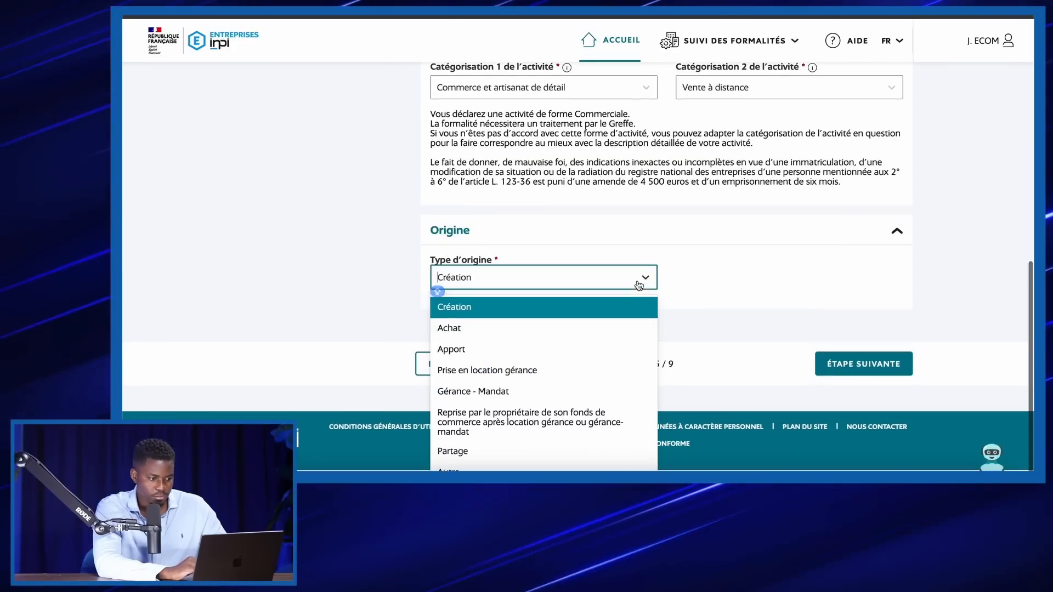
{"action": "left_click", "coordinate": [605, 313]}
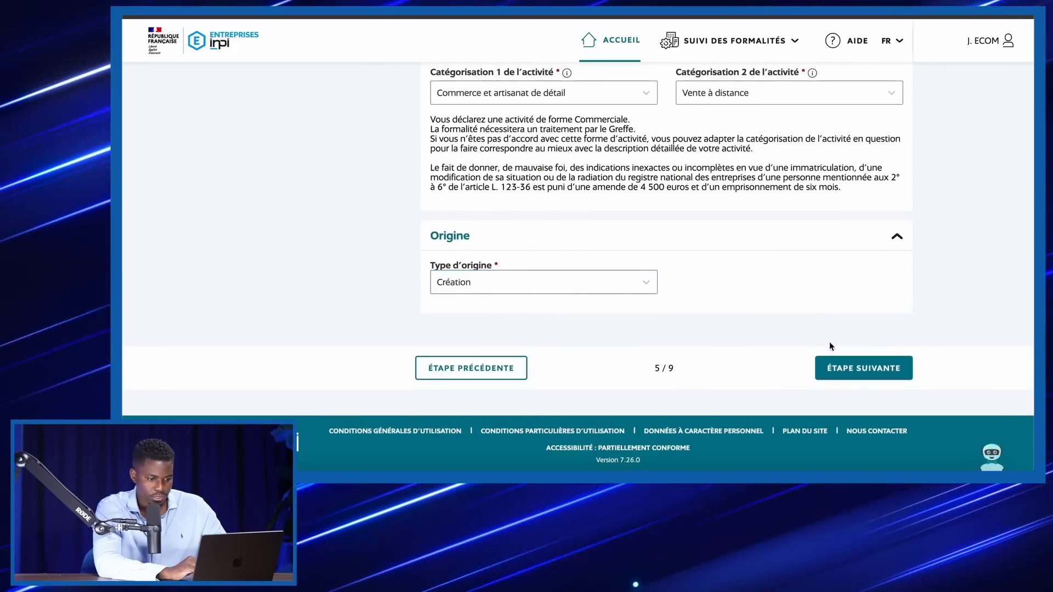
{"action": "left_click", "coordinate": [856, 368]}
Continue past the internet domain name without filling it in and validate the Options fiscales with Non for versement libératoire.
{"action": "scroll", "coordinate": [828, 344], "scroll_direction": "down", "scroll_amount": 4}
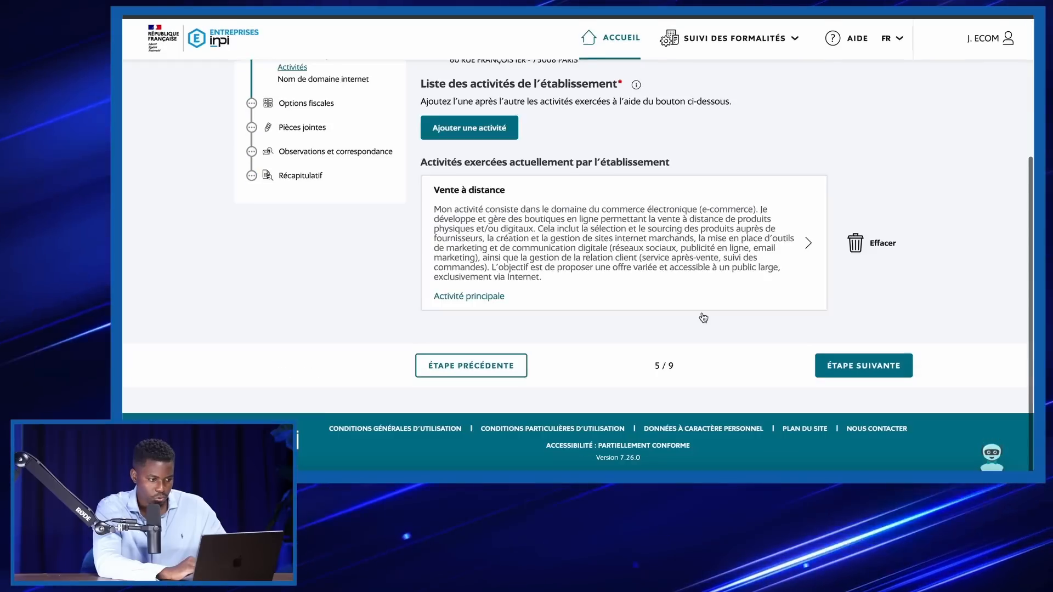
{"action": "left_click", "coordinate": [849, 368]}
{"action": "scroll", "coordinate": [802, 310], "scroll_direction": "down", "scroll_amount": 2}
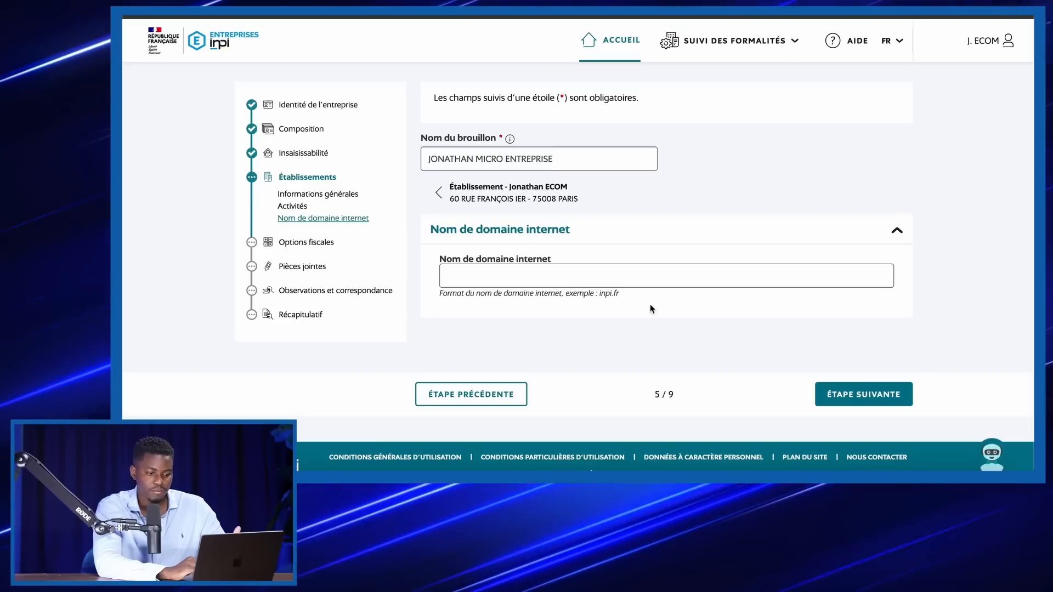
{"action": "left_click", "coordinate": [893, 405]}
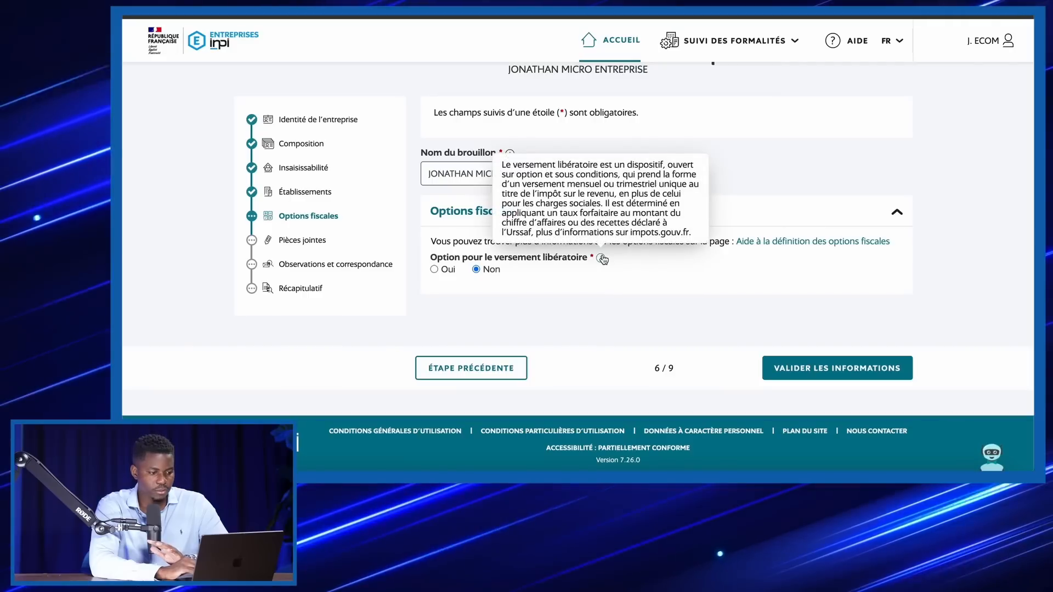
{"action": "left_click", "coordinate": [801, 376]}
Choose Copie du passeport en cours de validité as the document type and upload a PDF as the Justificatif d'identité.
{"action": "left_click", "coordinate": [564, 256]}
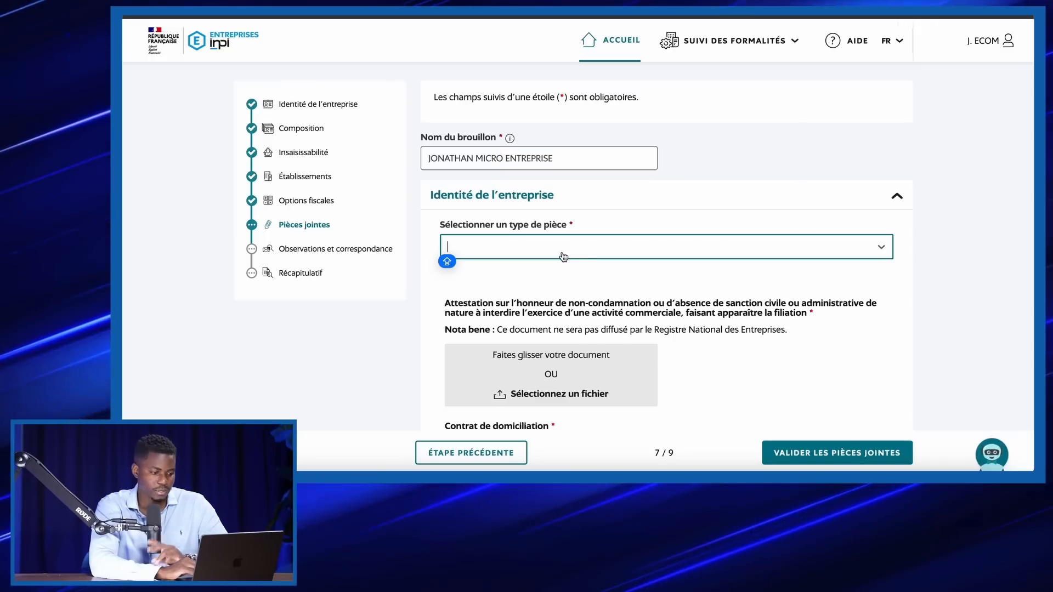
{"action": "left_click", "coordinate": [563, 256]}
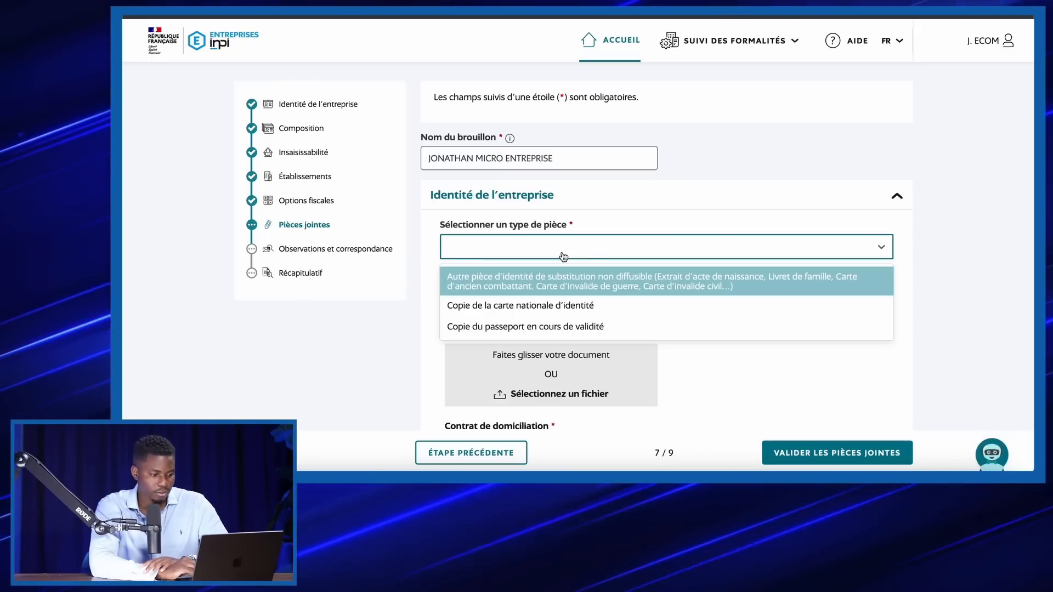
{"action": "left_click", "coordinate": [570, 335]}
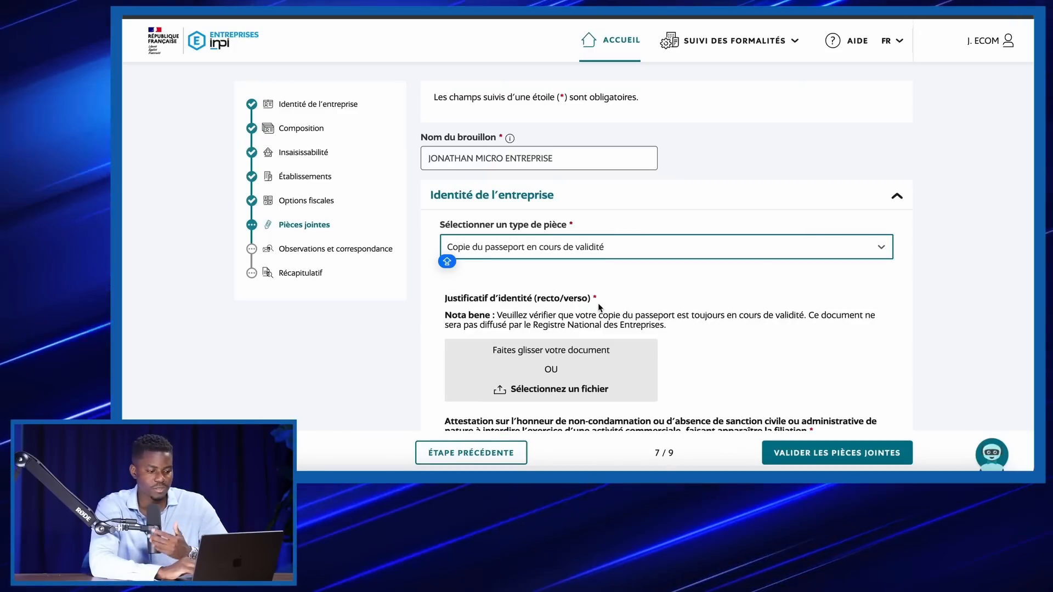
{"action": "scroll", "coordinate": [598, 303], "scroll_direction": "down", "scroll_amount": 2}
{"action": "scroll", "coordinate": [598, 302], "scroll_direction": "down", "scroll_amount": 2}
{"action": "scroll", "coordinate": [570, 282], "scroll_direction": "up", "scroll_amount": 2}
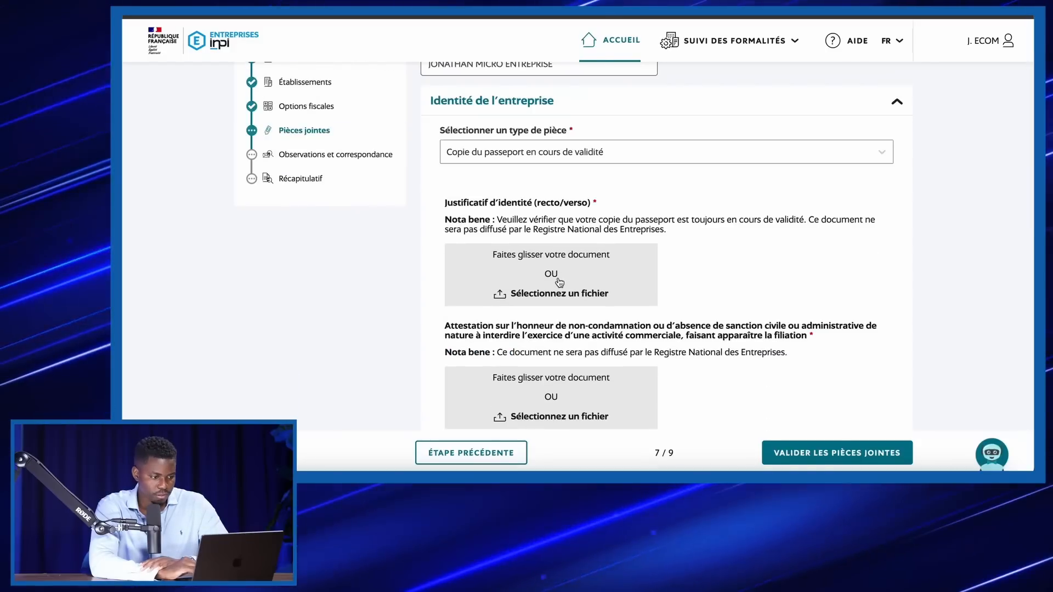
{"action": "left_click", "coordinate": [582, 292]}
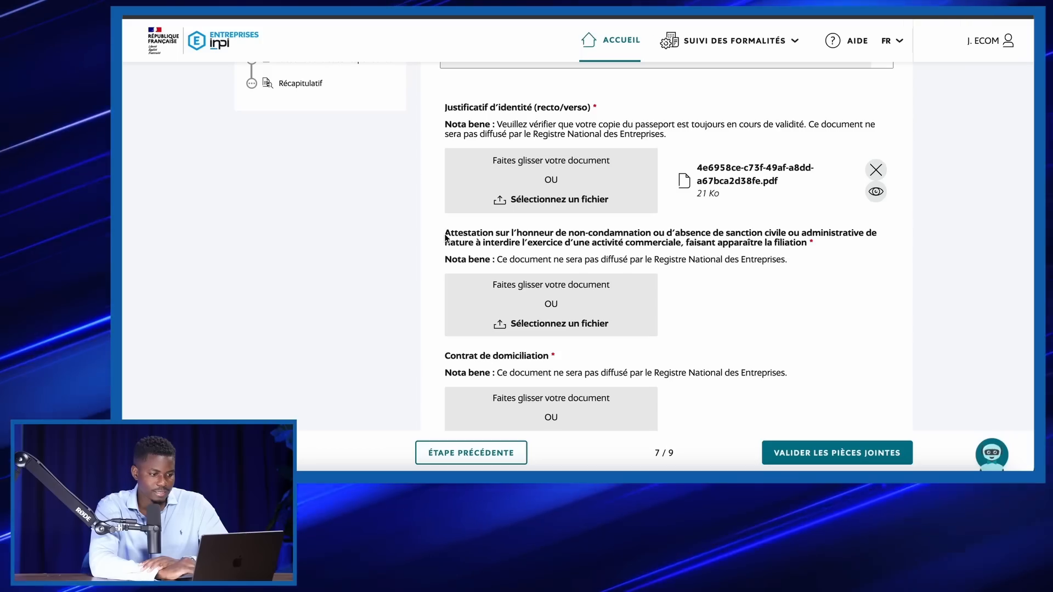
Upload a PDF for the Attestation sur l'honneur de non-condamnation.
{"action": "left_click_drag", "start_coordinate": [445, 234], "coordinate": [806, 243]}
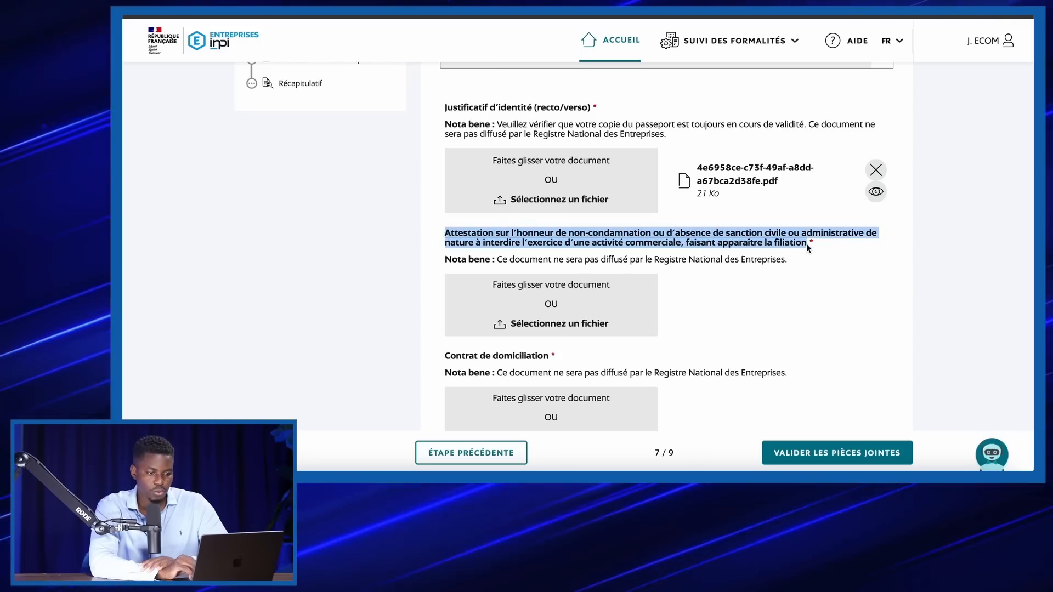
{"action": "left_click", "coordinate": [854, 246]}
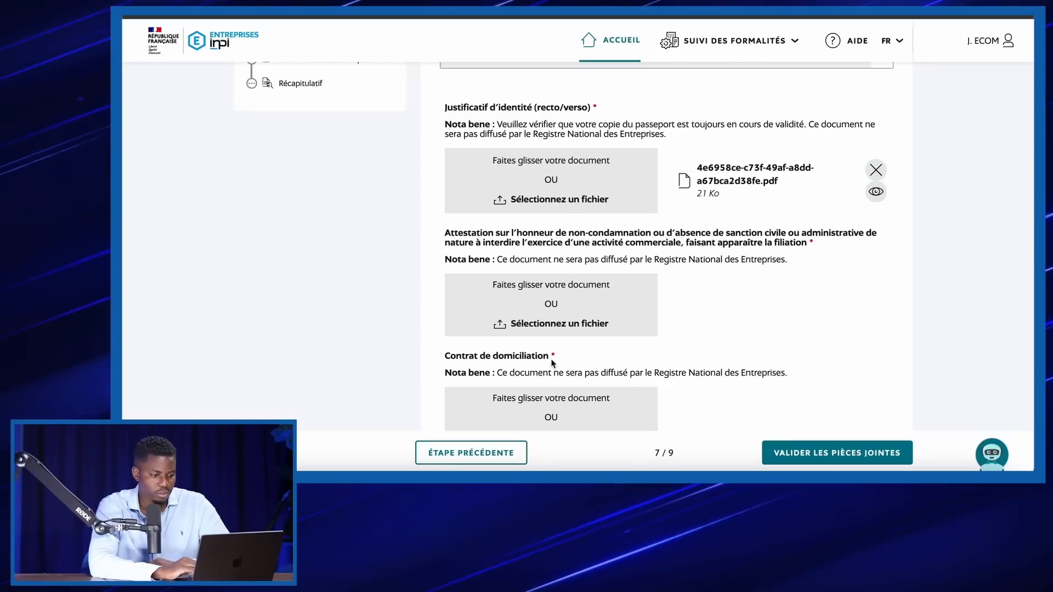
{"action": "left_click", "coordinate": [563, 307]}
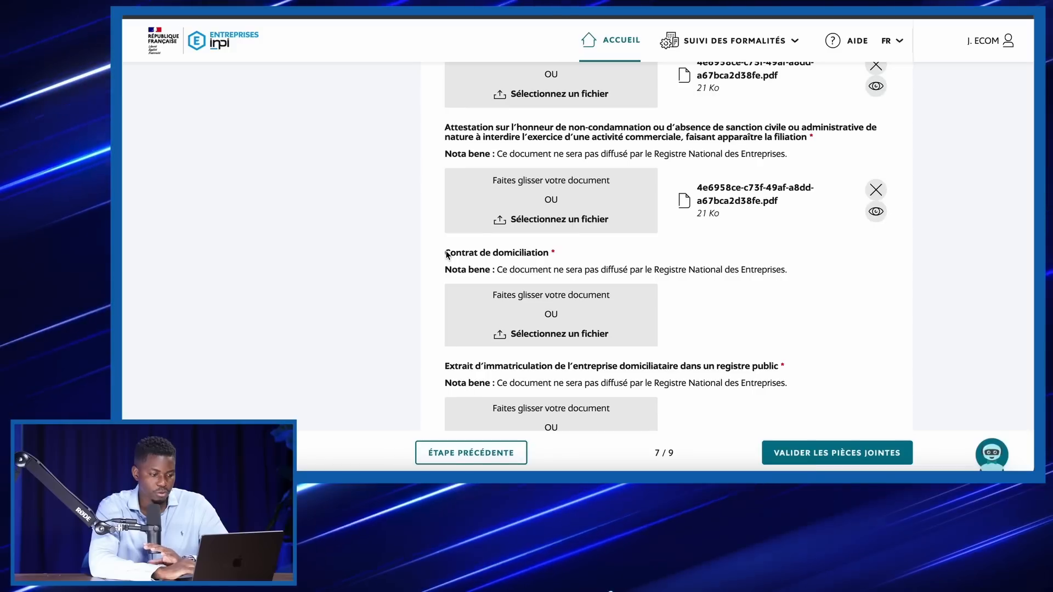
Upload a PDF as the Contrat de domiciliation.
{"action": "mouse_move", "coordinate": [447, 254]}
{"action": "left_mouse_down"}
{"action": "mouse_move", "coordinate": [553, 254]}
{"action": "mouse_move", "coordinate": [450, 247]}
{"action": "left_mouse_up"}
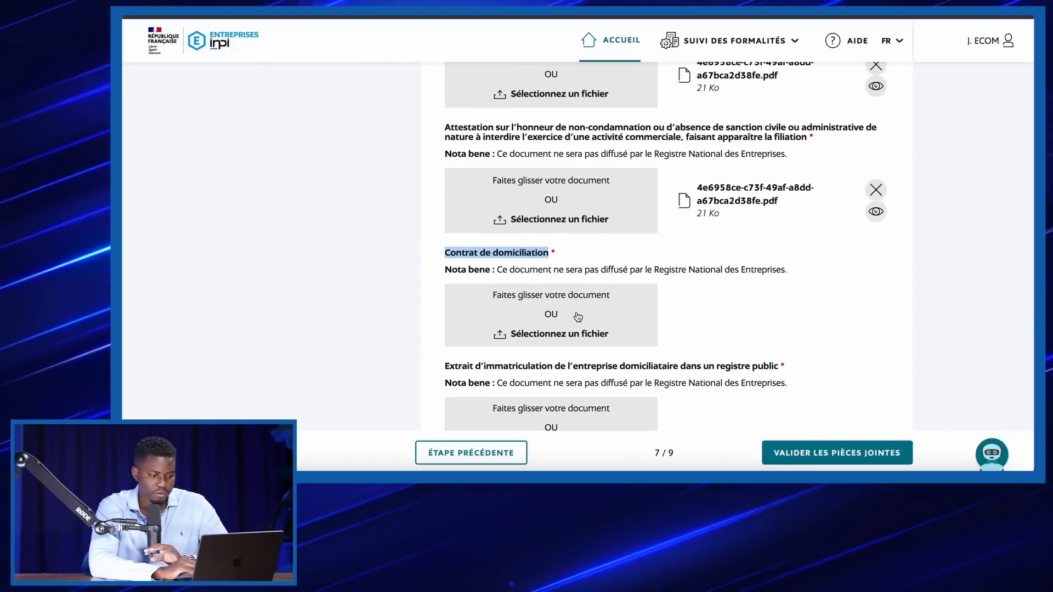
{"action": "scroll", "coordinate": [576, 297], "scroll_direction": "down", "scroll_amount": 1}
{"action": "right_click", "coordinate": [515, 196]}
{"action": "left_click", "coordinate": [540, 219]}
{"action": "left_click", "coordinate": [562, 276]}
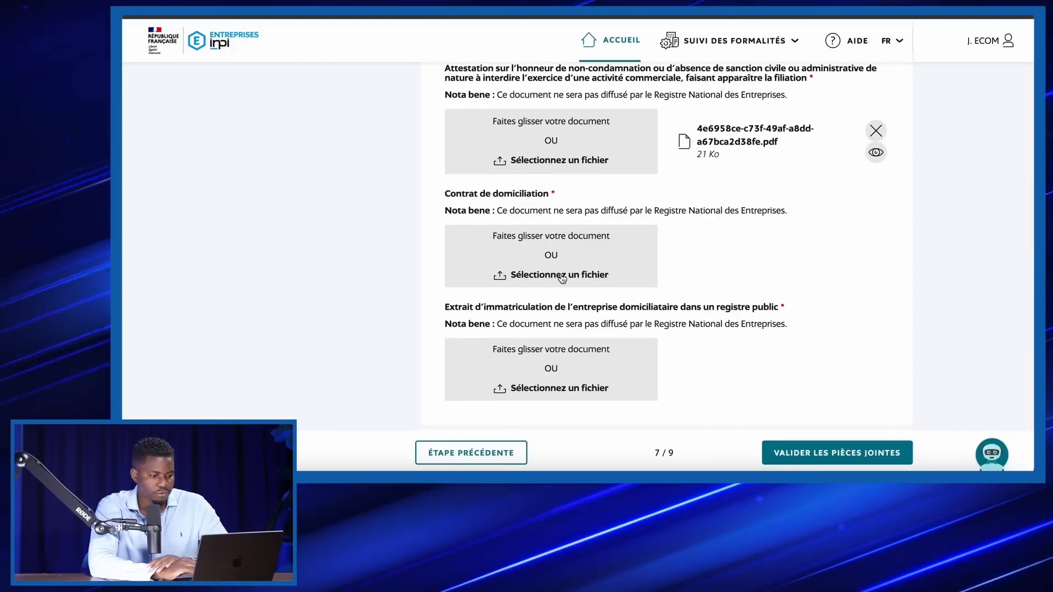
{"action": "left_click", "coordinate": [513, 190]}
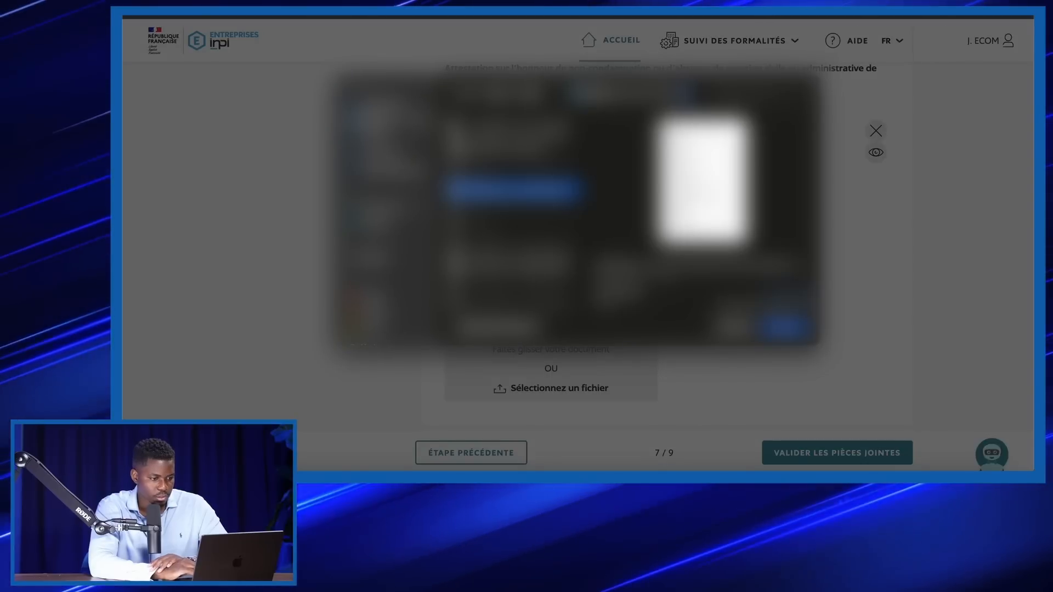
{"action": "left_click", "coordinate": [784, 326]}
Upload a PDF as the Extrait d'immatriculation de l'entreprise domiciliataire dans un registre public.
{"action": "scroll", "coordinate": [753, 266], "scroll_direction": "down", "scroll_amount": 3}
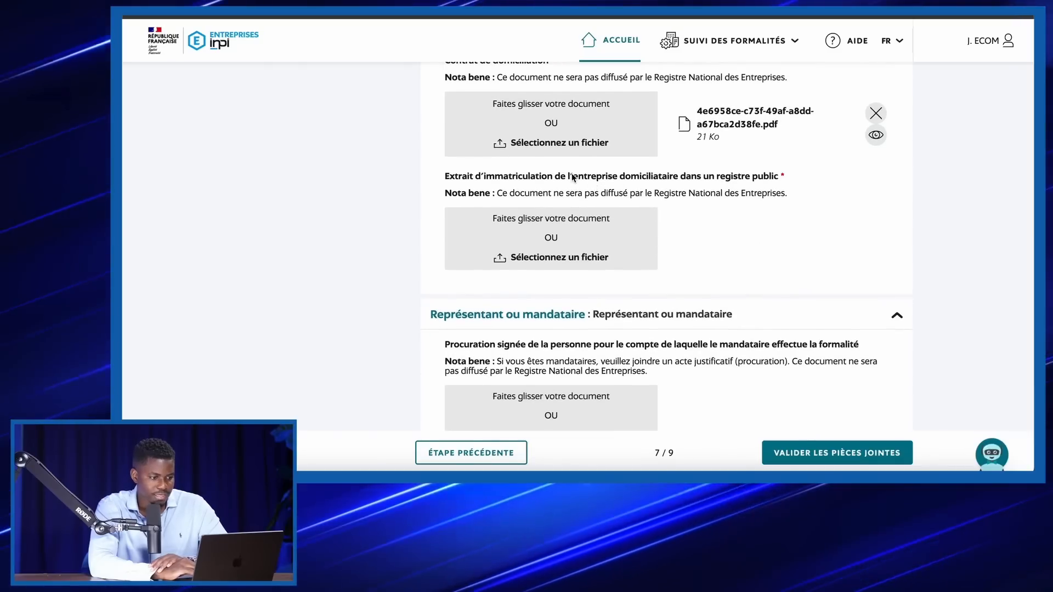
{"action": "triple_click", "coordinate": [571, 180]}
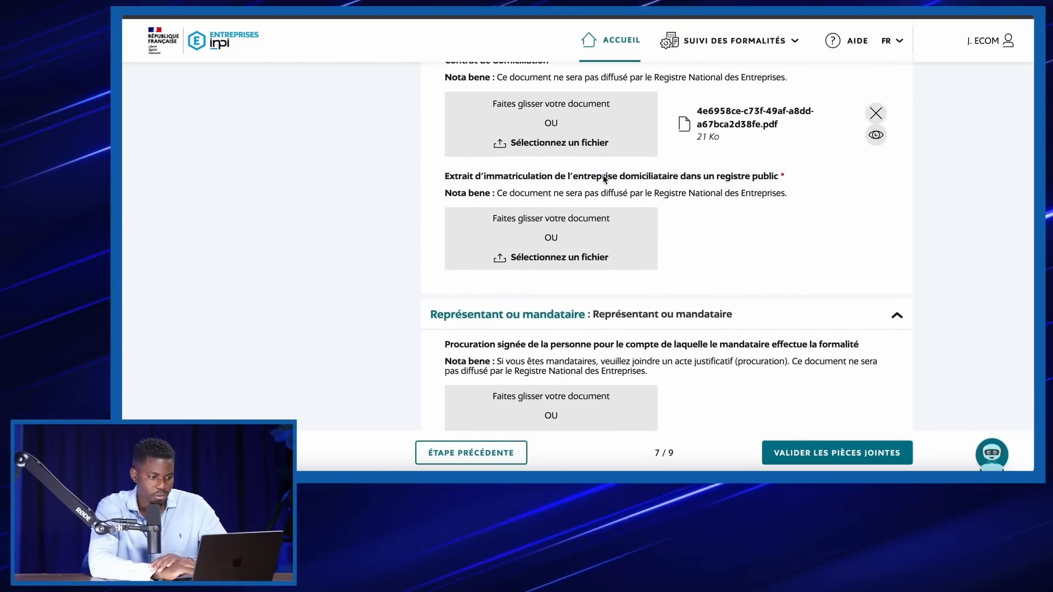
{"action": "left_click", "coordinate": [574, 246]}
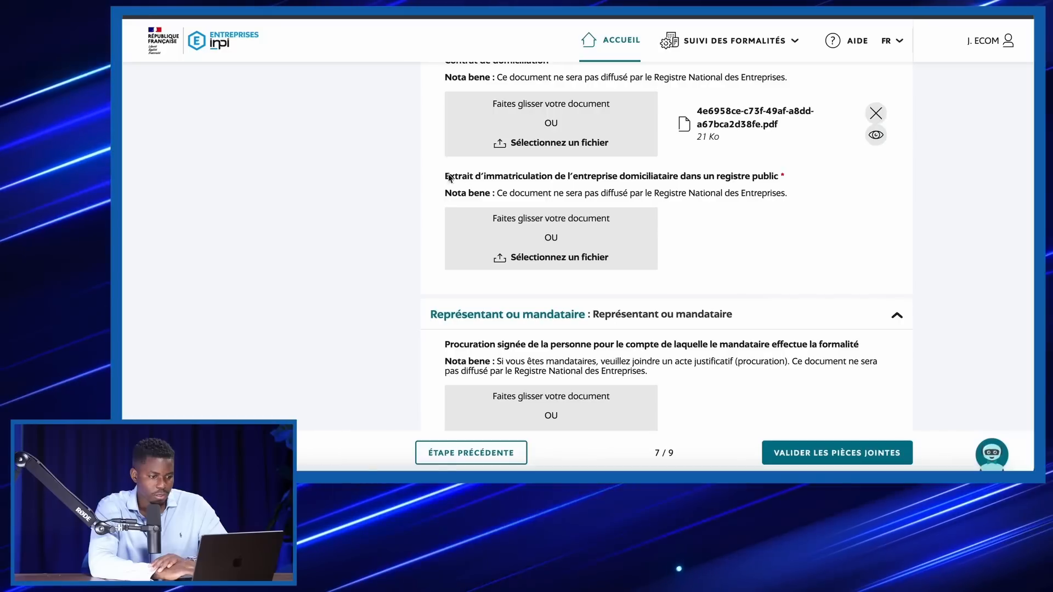
{"action": "left_click_drag", "start_coordinate": [447, 177], "coordinate": [784, 182]}
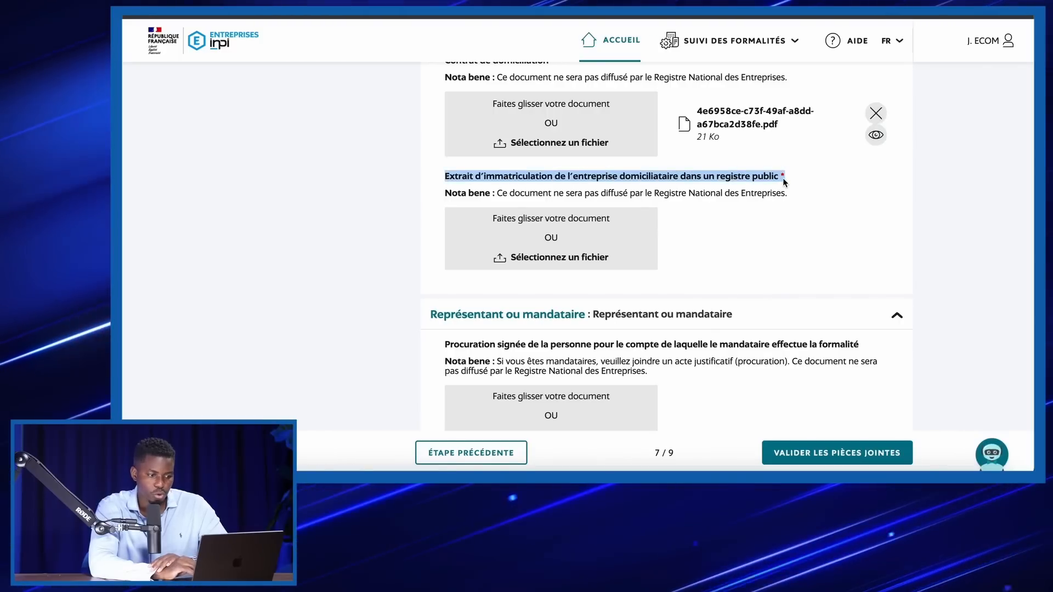
{"action": "scroll", "coordinate": [657, 217], "scroll_direction": "down", "scroll_amount": 1}
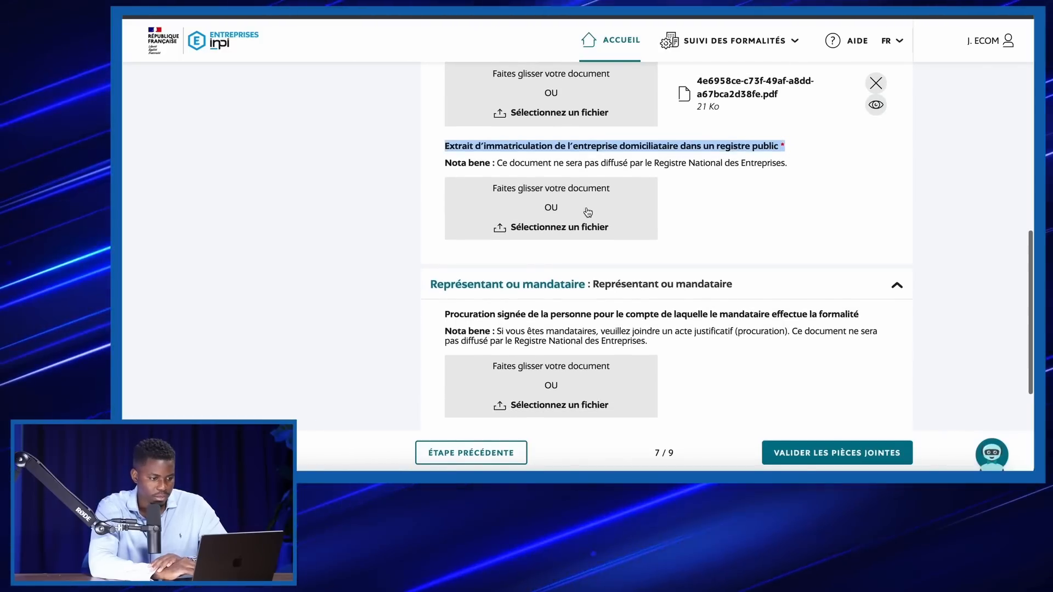
{"action": "left_click", "coordinate": [587, 213]}
{"action": "left_click", "coordinate": [541, 190]}
{"action": "left_click", "coordinate": [783, 327]}
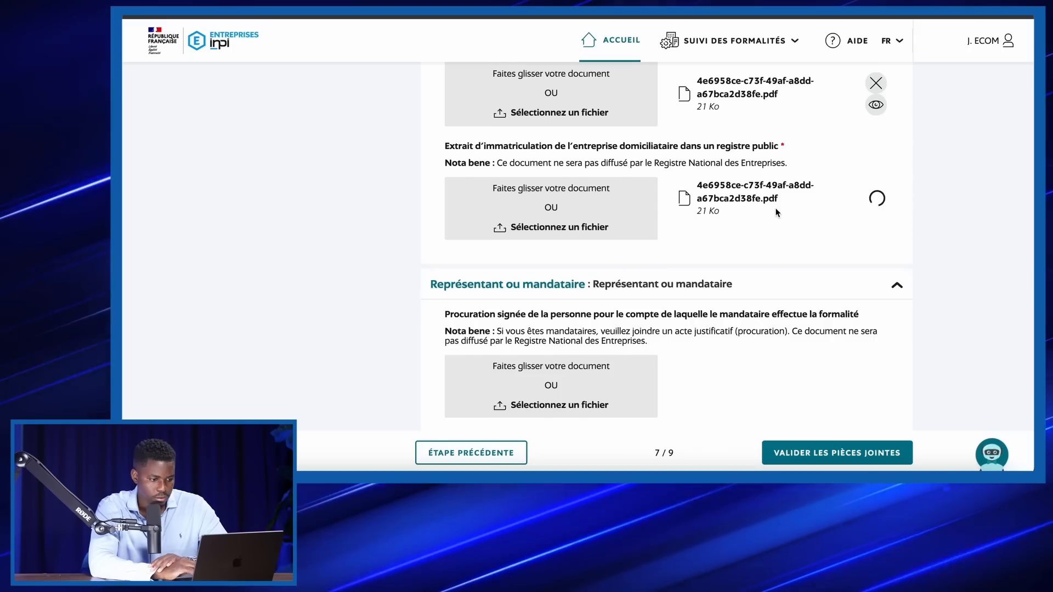
Leave the mandataire's Procuration signée and the Pièces supplémentaires empty and validate the Pièces jointes.
{"action": "scroll", "coordinate": [778, 213], "scroll_direction": "down", "scroll_amount": 4}
{"action": "scroll", "coordinate": [541, 215], "scroll_direction": "up", "scroll_amount": 2}
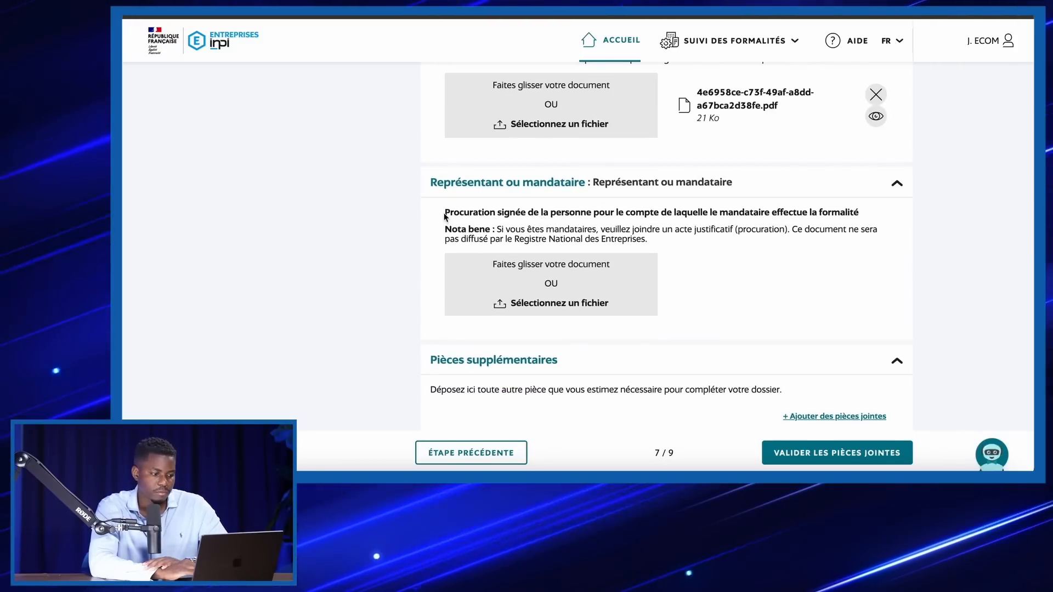
{"action": "left_click_drag", "start_coordinate": [445, 213], "coordinate": [613, 225]}
{"action": "left_click", "coordinate": [613, 225]}
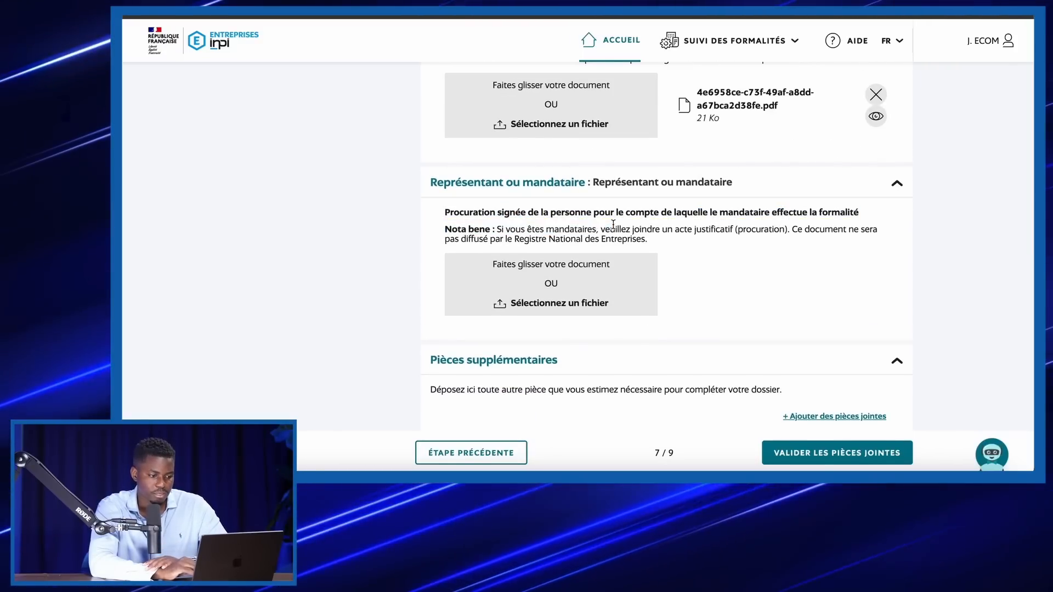
{"action": "scroll", "coordinate": [558, 287], "scroll_direction": "down", "scroll_amount": 3}
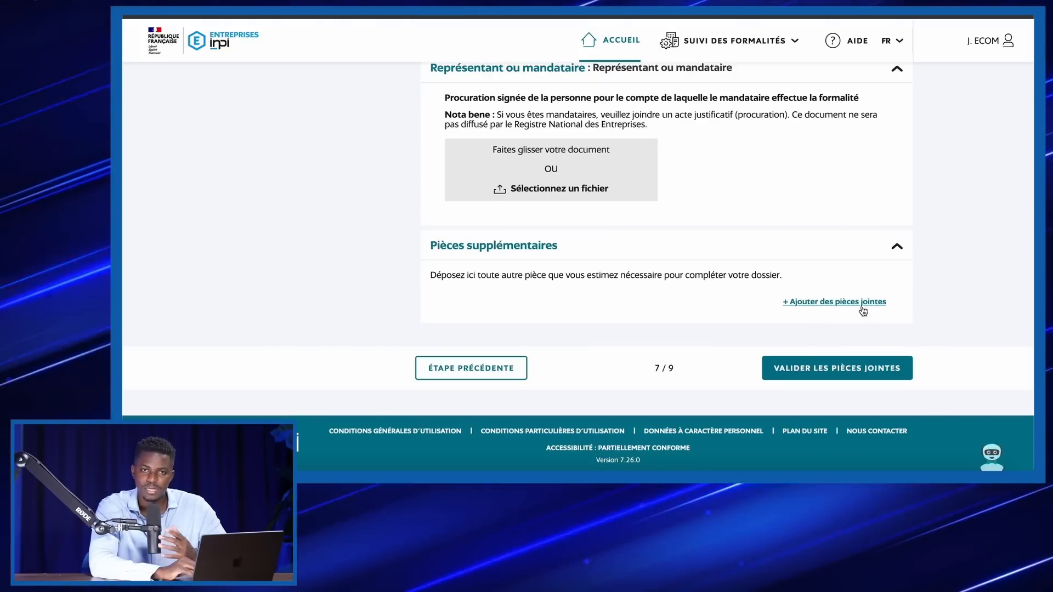
{"action": "left_click", "coordinate": [821, 370]}
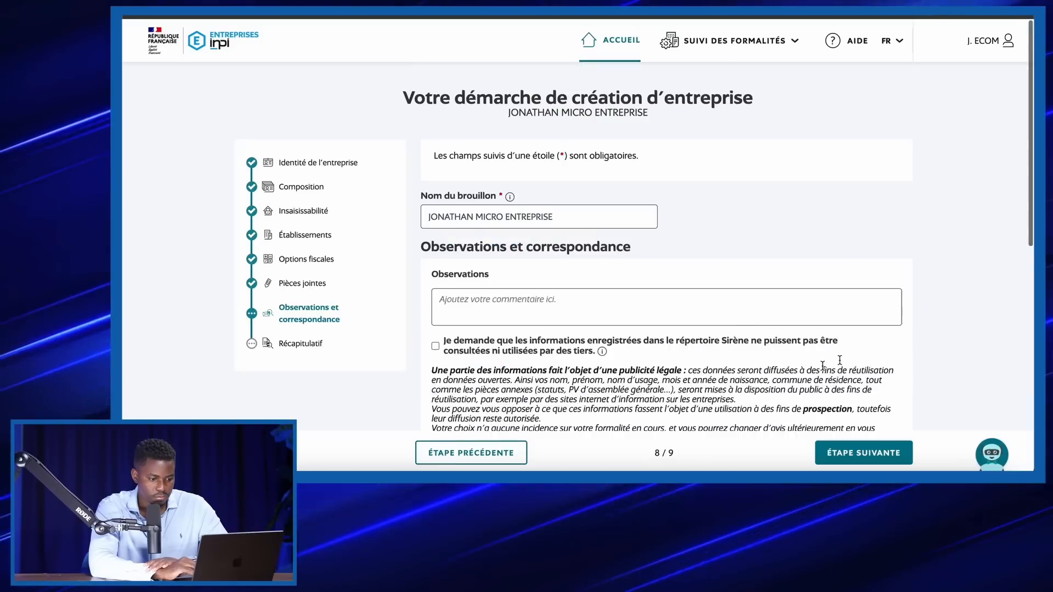
Request that the Sirène information not be consulted or used by third parties, and answer Non to the prospection consent.
{"action": "scroll", "coordinate": [784, 331], "scroll_direction": "down", "scroll_amount": 1}
{"action": "scroll", "coordinate": [475, 196], "scroll_direction": "down", "scroll_amount": 1}
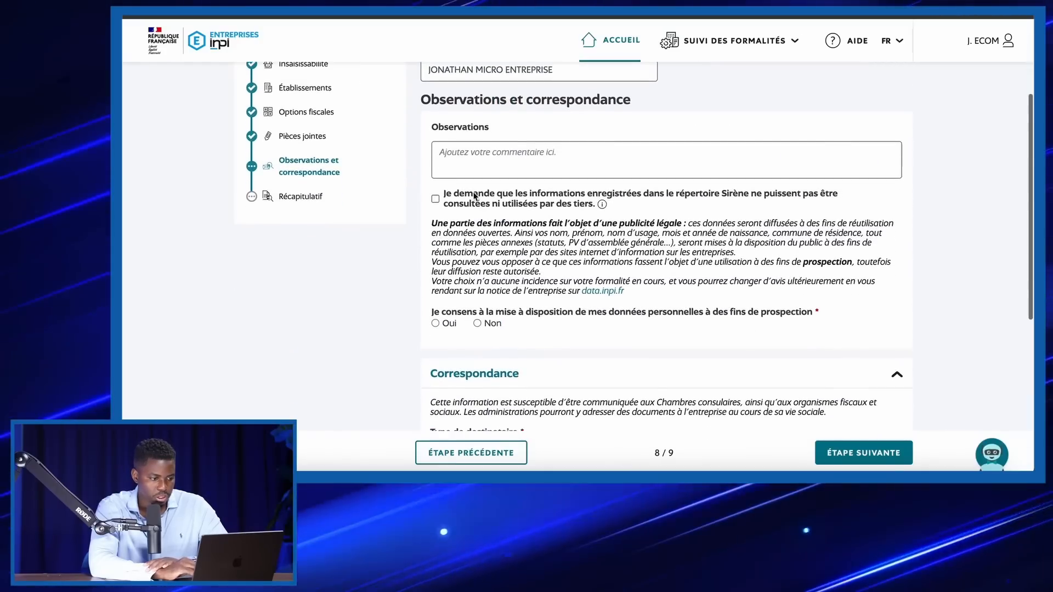
{"action": "scroll", "coordinate": [450, 219], "scroll_direction": "down", "scroll_amount": 3}
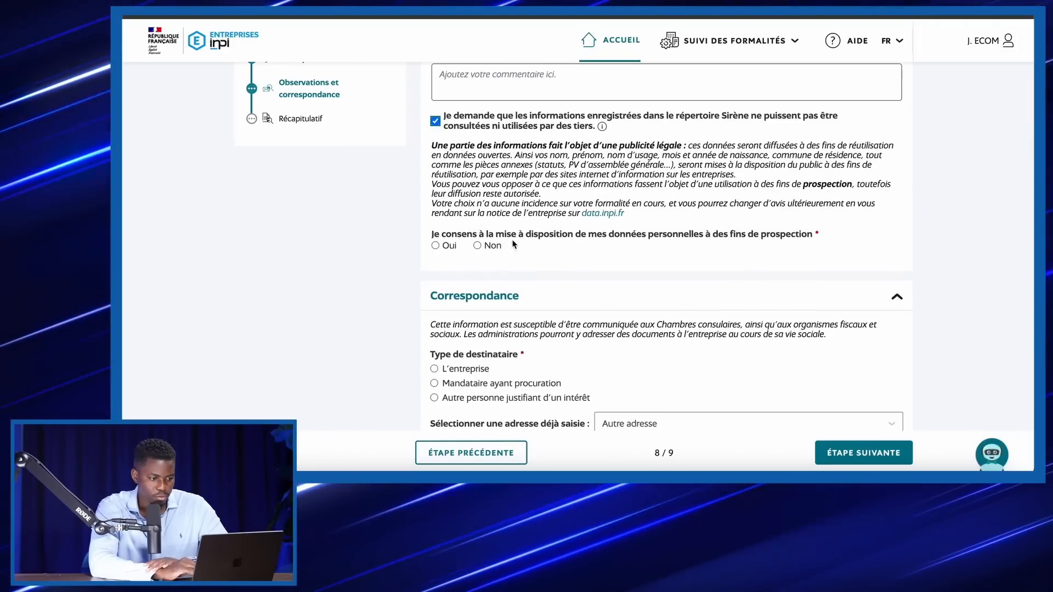
{"action": "left_click", "coordinate": [482, 245]}
Set the Correspondance recipient type to L'entreprise, fill in the contact's e-mail and phone number, and continue to the Récapitulatif.
{"action": "scroll", "coordinate": [505, 274], "scroll_direction": "down", "scroll_amount": 7}
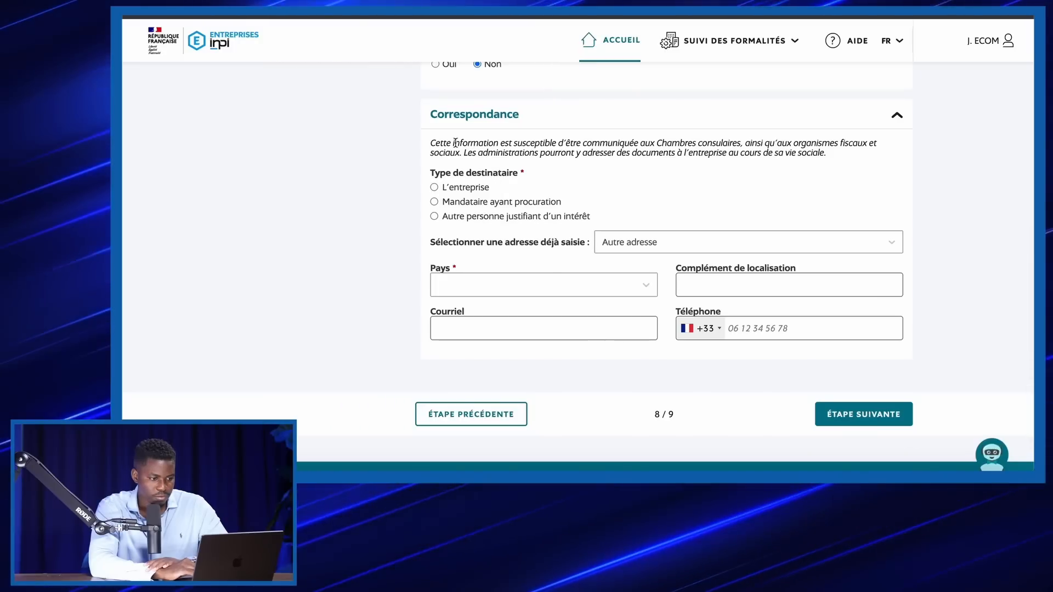
{"action": "left_click_drag", "start_coordinate": [456, 143], "coordinate": [741, 145]}
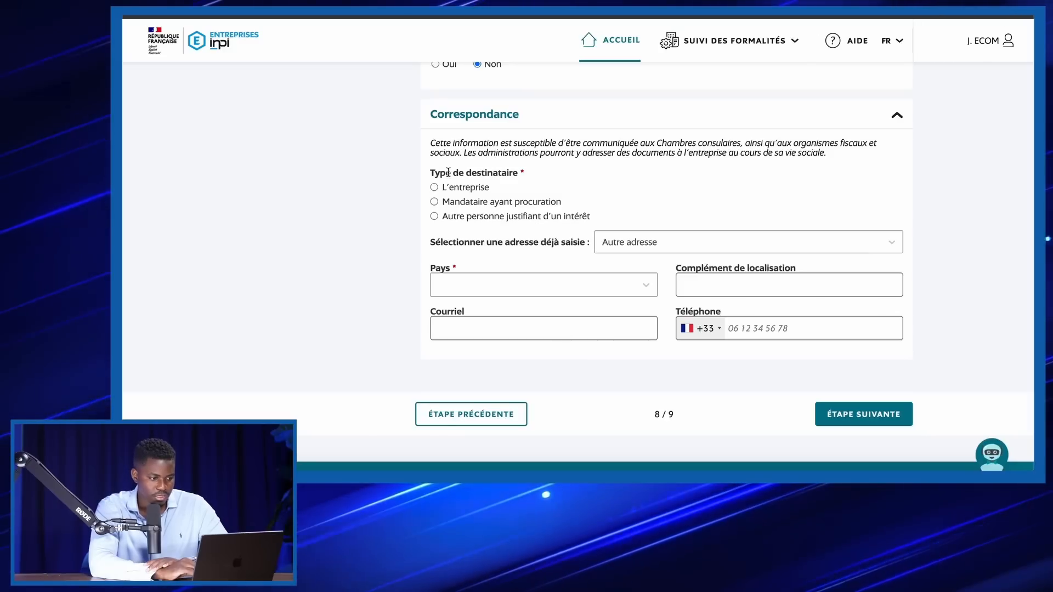
{"action": "left_click", "coordinate": [460, 188]}
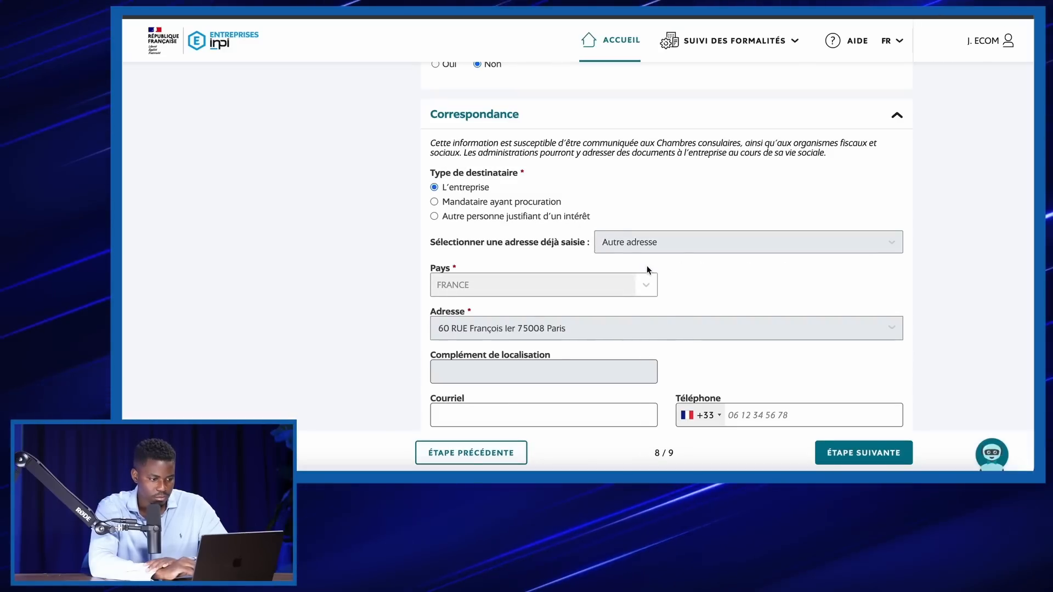
{"action": "scroll", "coordinate": [639, 283], "scroll_direction": "down", "scroll_amount": 3}
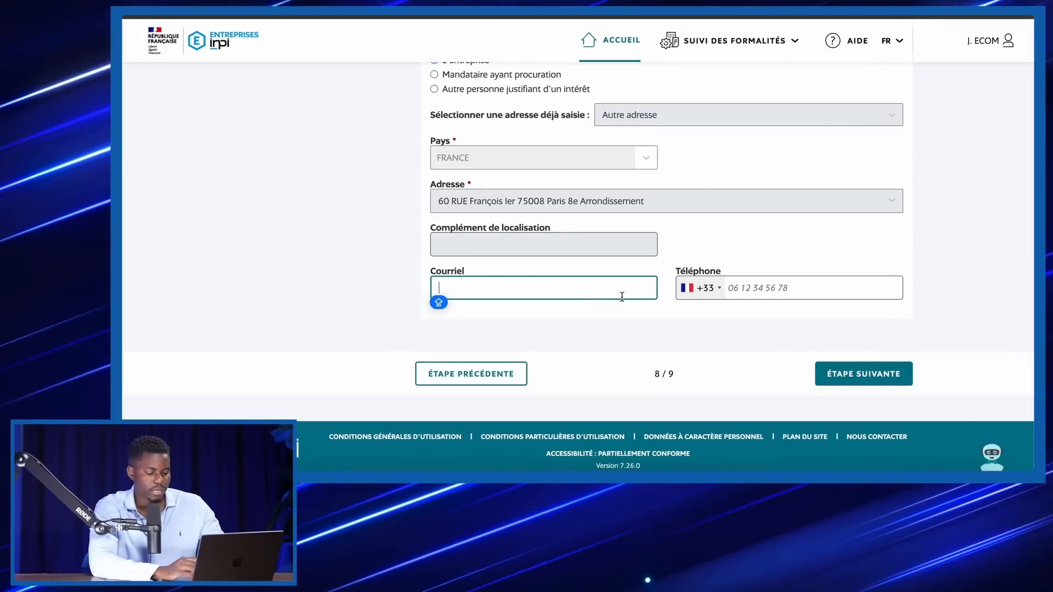
{"action": "left_click", "coordinate": [367, 17]}
{"action": "left_click", "coordinate": [1013, 39]}
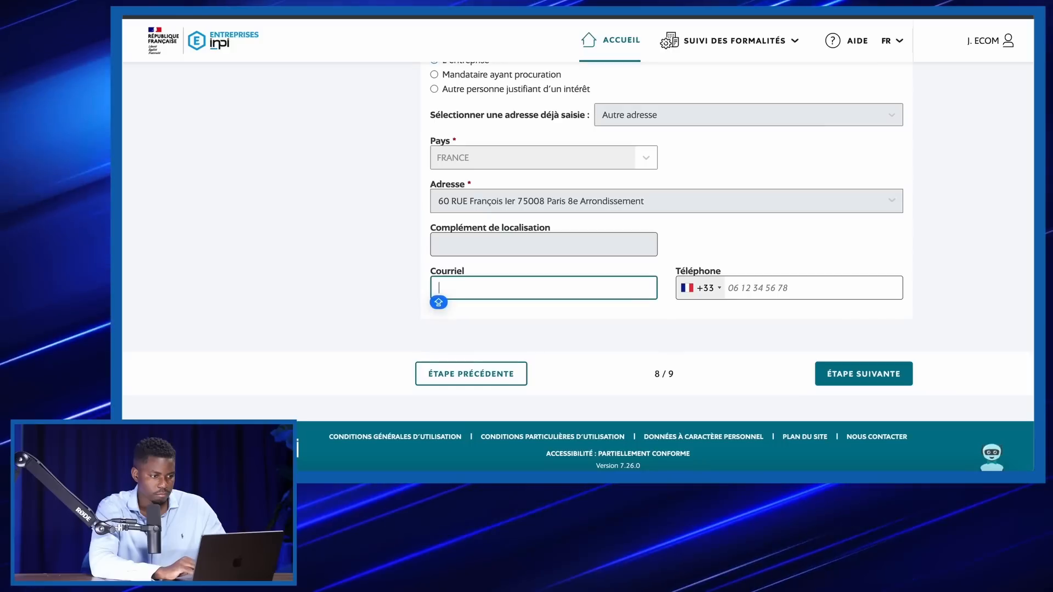
{"action": "key", "text": "super+v"}
{"action": "left_click", "coordinate": [755, 289]}
{"action": "key", "text": "Caps_Lock"}
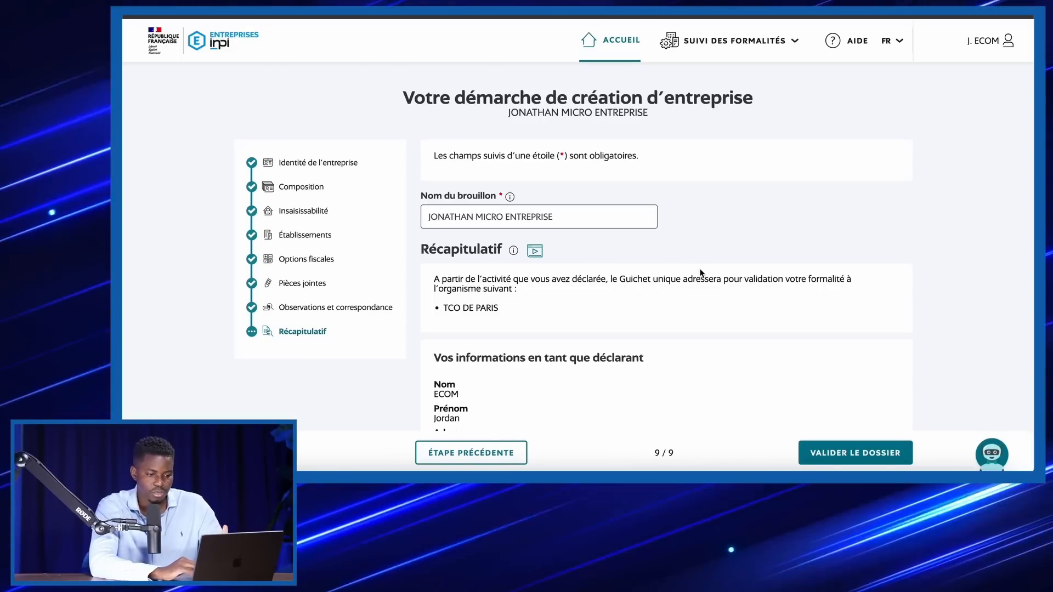
Review the Récapitulatif through to its end and validate the dossier.
{"action": "scroll", "coordinate": [700, 273], "scroll_direction": "down", "scroll_amount": 10}
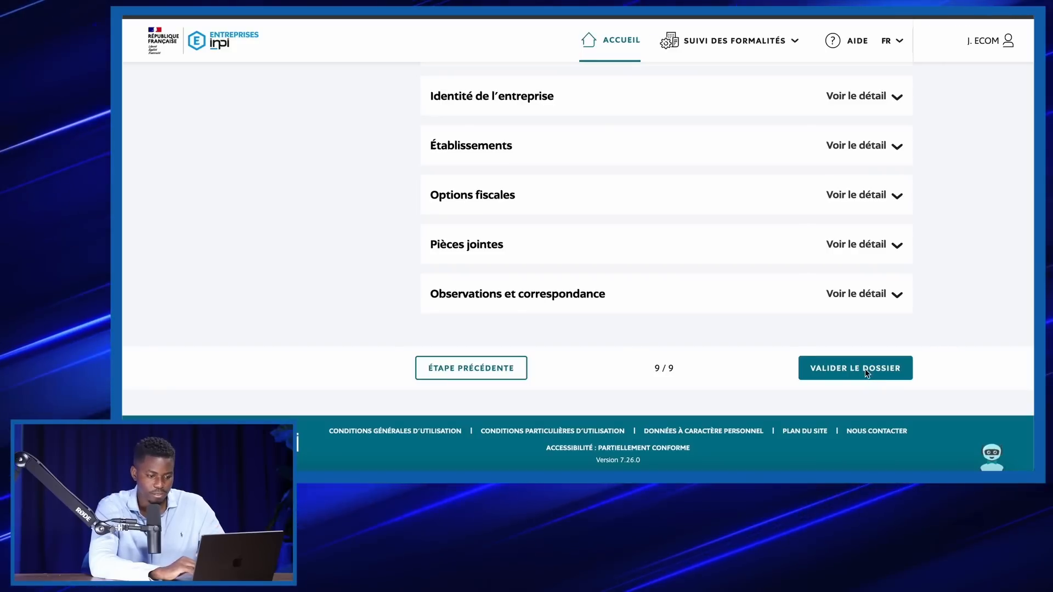
{"action": "left_click", "coordinate": [865, 370]}
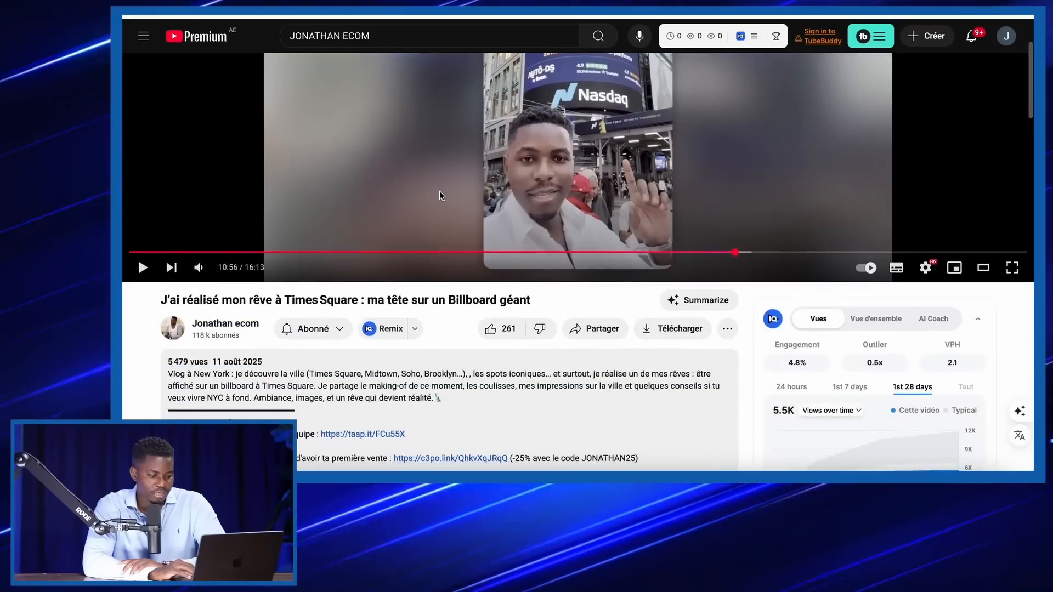
Switch to the YouTube video description and open its link for creating a micro-entreprise in a new tab.
{"action": "scroll", "coordinate": [417, 366], "scroll_direction": "down", "scroll_amount": 2}
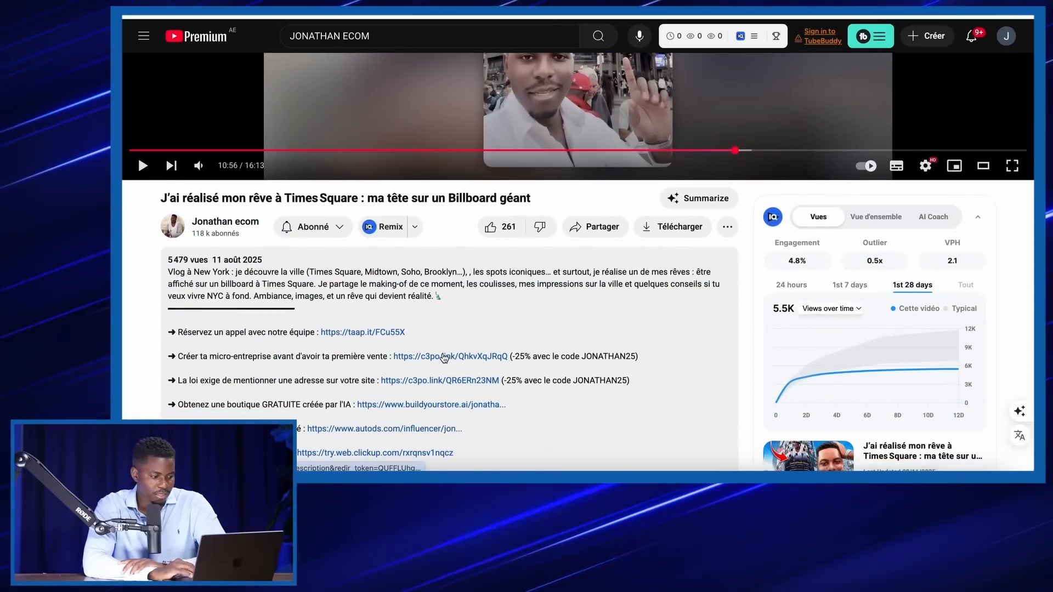
{"action": "left_click_drag", "start_coordinate": [177, 359], "coordinate": [389, 360]}
{"action": "right_click", "coordinate": [457, 358]}
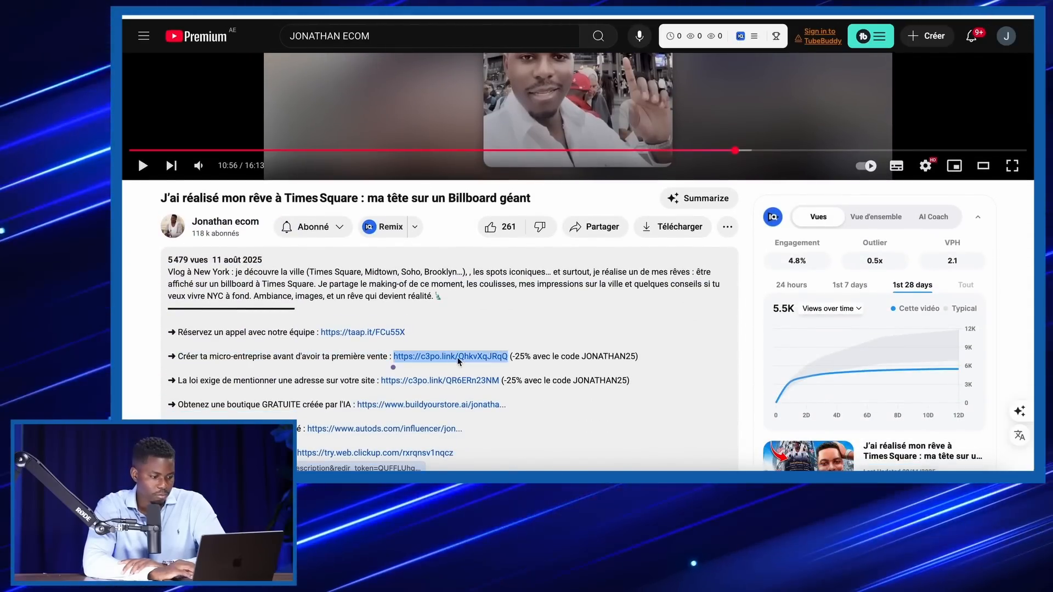
{"action": "left_click", "coordinate": [527, 341]}
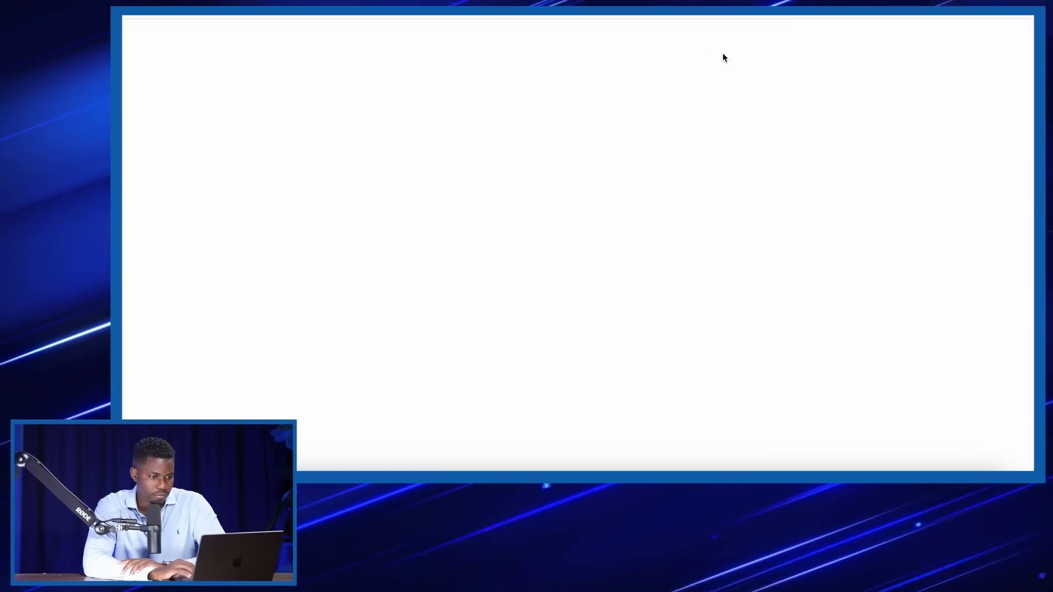
Start a micro-entreprise creation on LegalPlace with Dès que possible, Non for previous auto-entrepreneur status, and Créer une Micro-entreprise over the SASU.
{"action": "left_click_drag", "start_coordinate": [219, 146], "coordinate": [637, 187]}
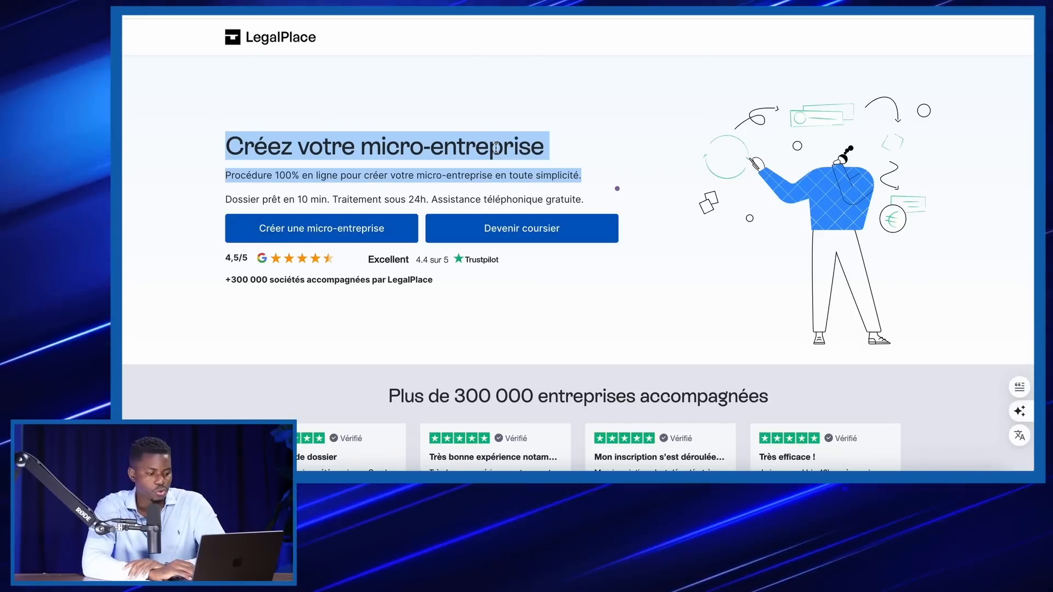
{"action": "left_click", "coordinate": [323, 230]}
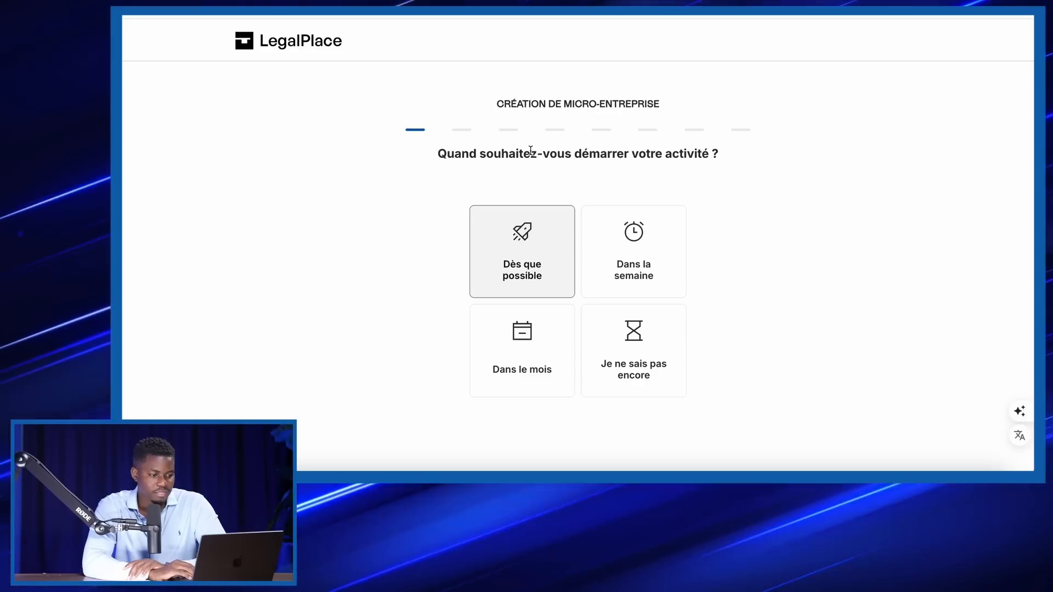
{"action": "left_click", "coordinate": [517, 231]}
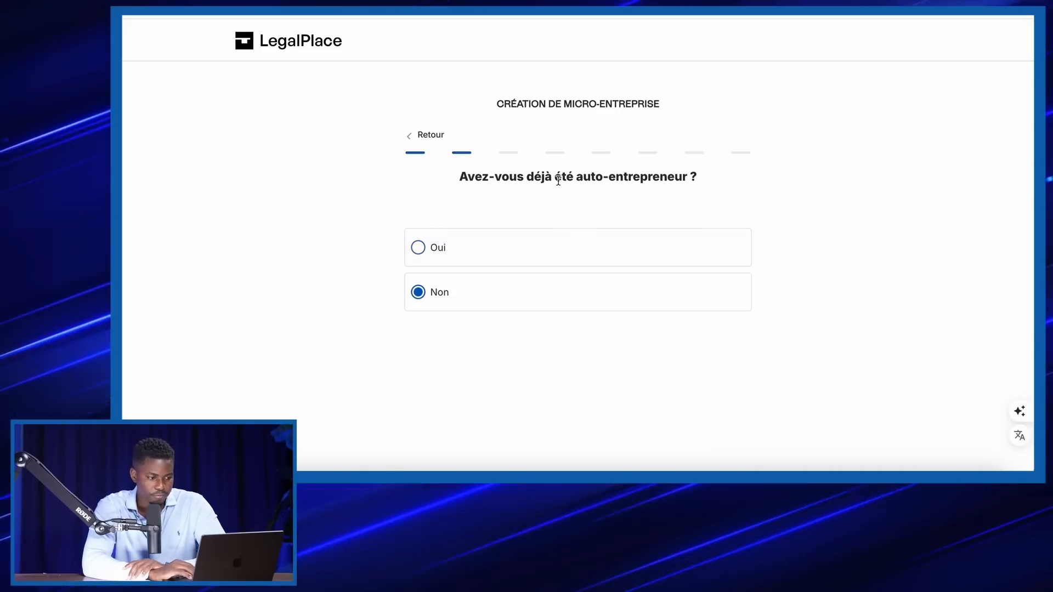
{"action": "left_click", "coordinate": [571, 295]}
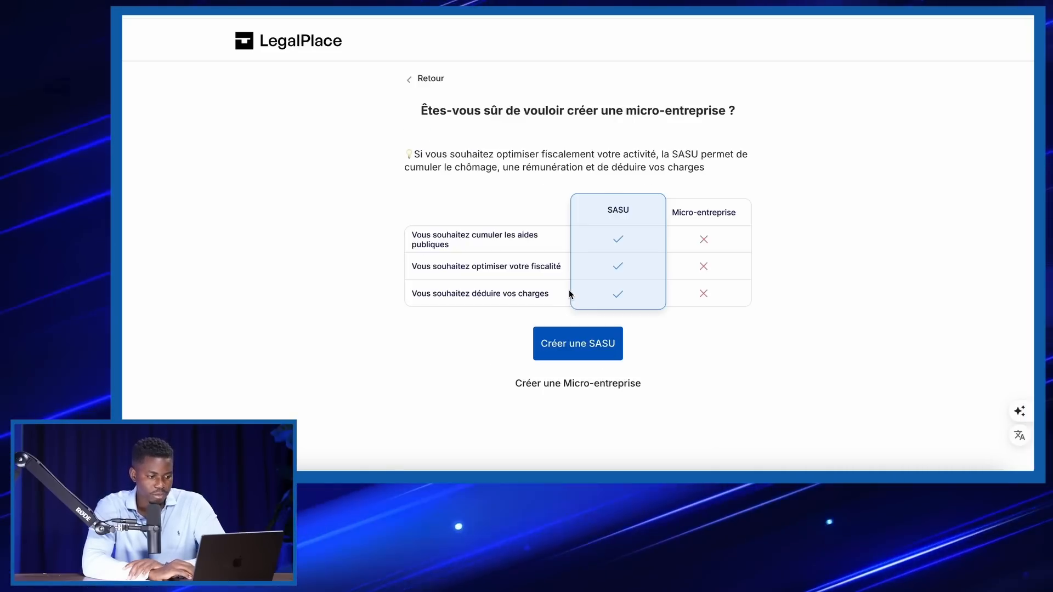
{"action": "left_click", "coordinate": [599, 384]}
Choose Domiciliation avec LegalPlace for the siège social and Vente en ligne as the domaine d'activité.
{"action": "left_click_drag", "start_coordinate": [592, 168], "coordinate": [769, 172]}
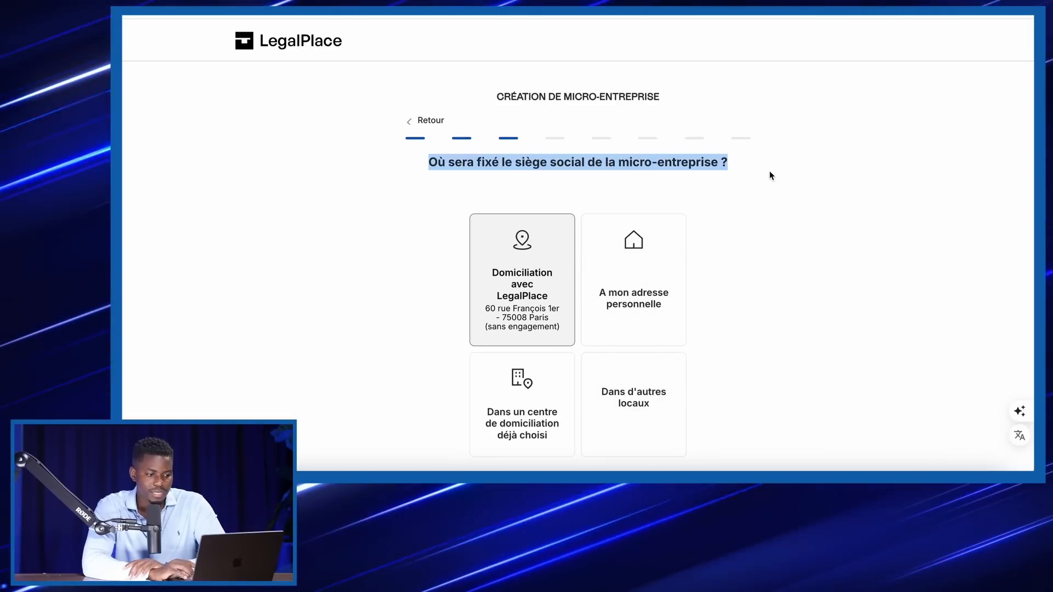
{"action": "left_click", "coordinate": [789, 158]}
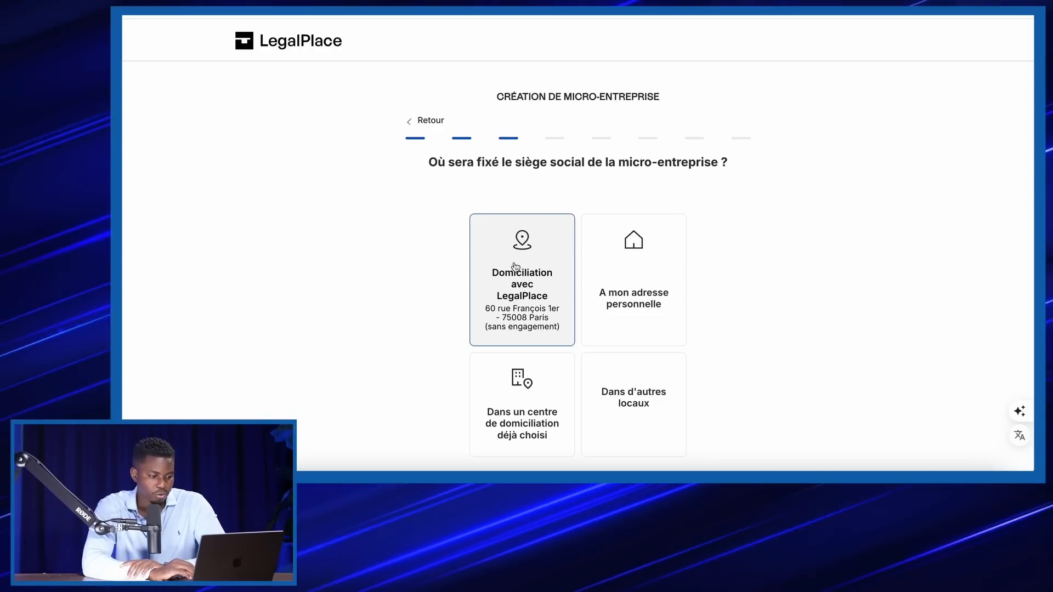
{"action": "left_click", "coordinate": [531, 302]}
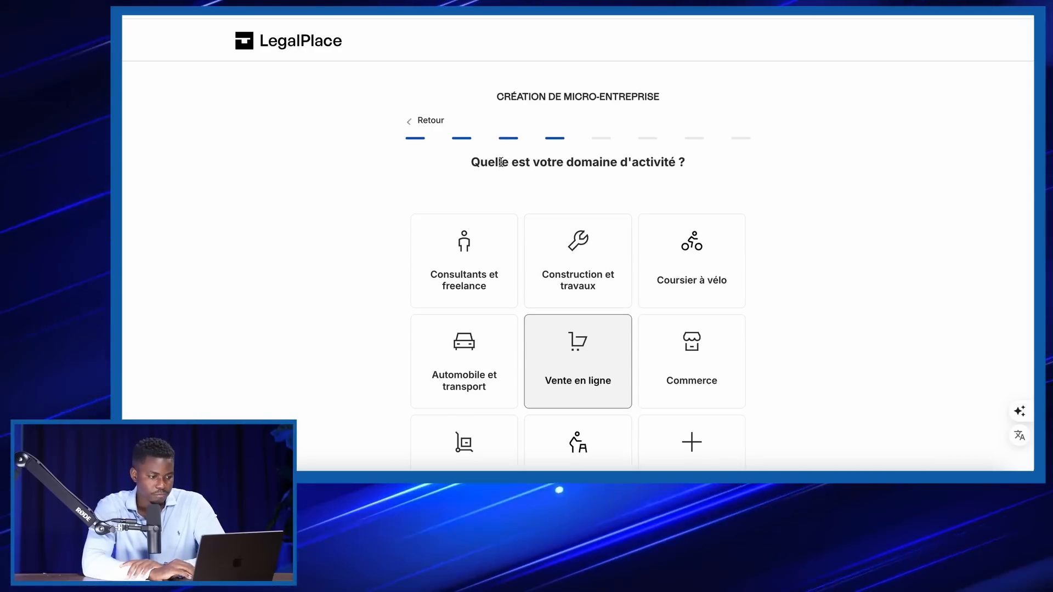
{"action": "triple_click", "coordinate": [761, 185]}
{"action": "left_click", "coordinate": [761, 185]}
{"action": "left_click", "coordinate": [616, 343]}
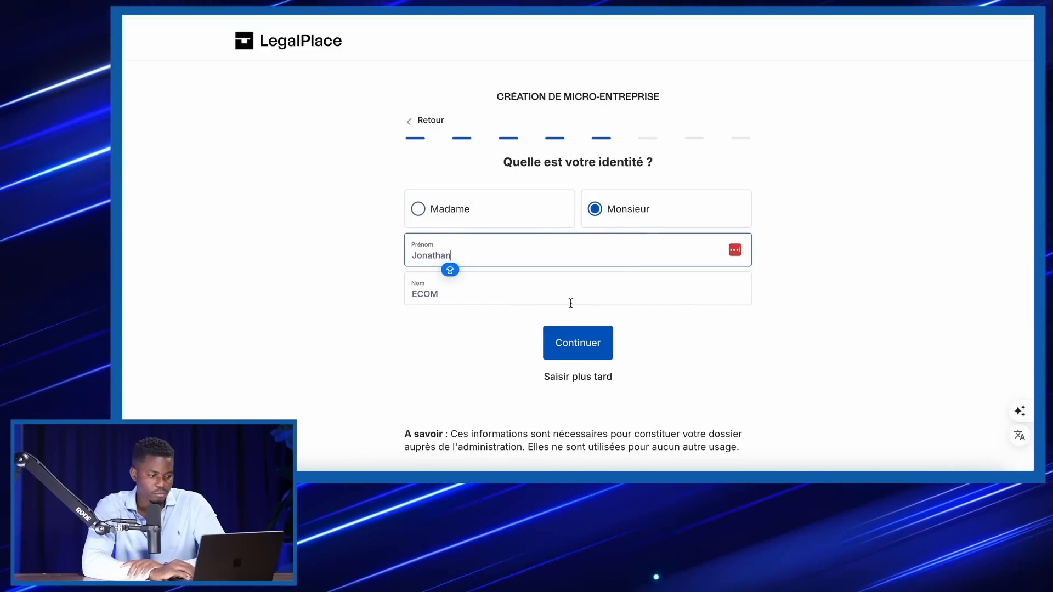
Confirm the identity details and continue with Lancer mon activité en déléguant toutes les démarches as what is sought.
{"action": "left_click", "coordinate": [587, 351]}
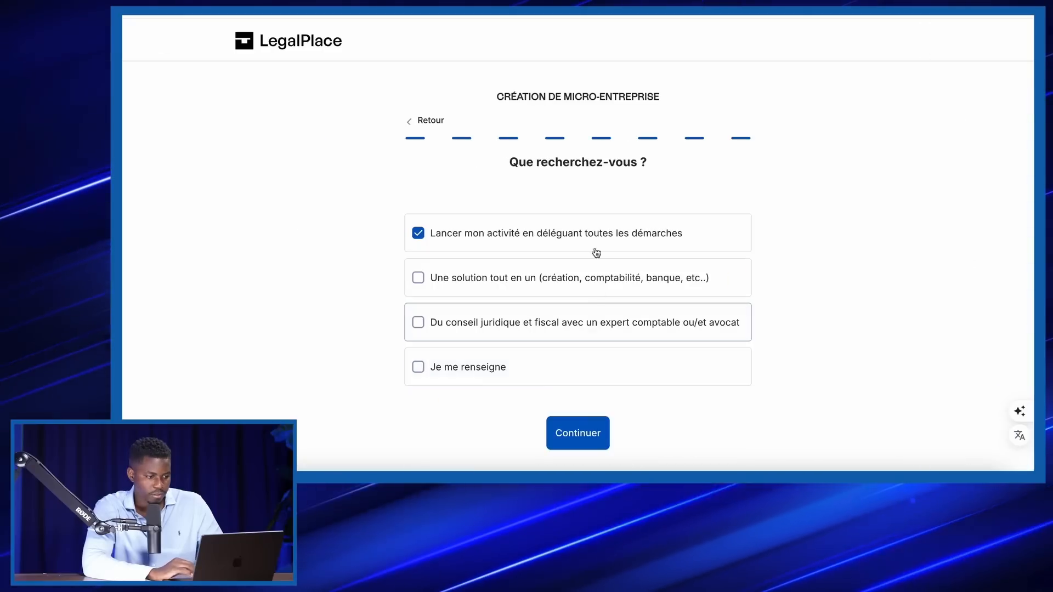
{"action": "left_click", "coordinate": [700, 166]}
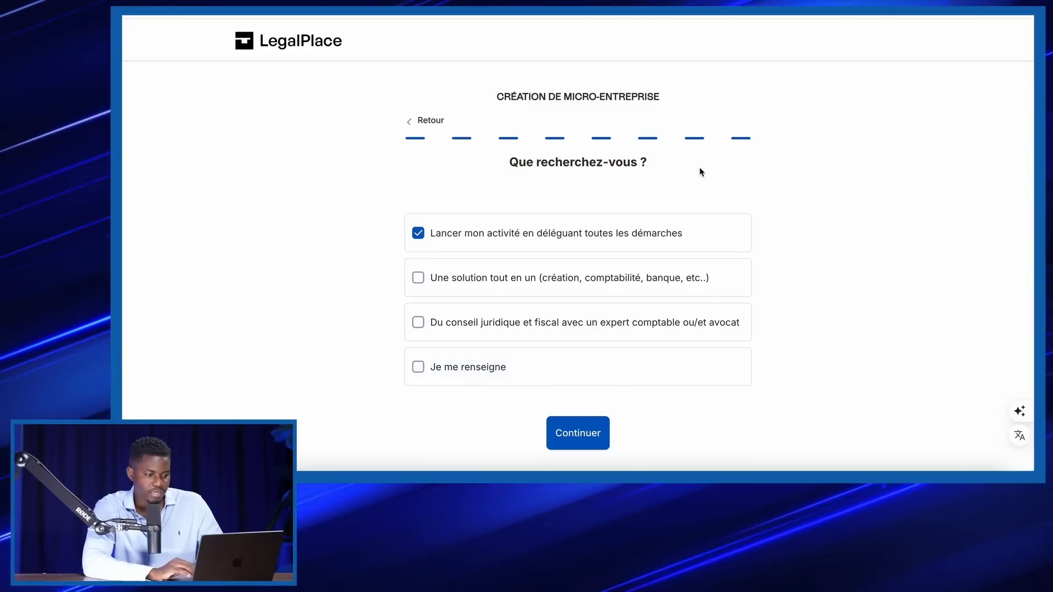
{"action": "left_click", "coordinate": [585, 433]}
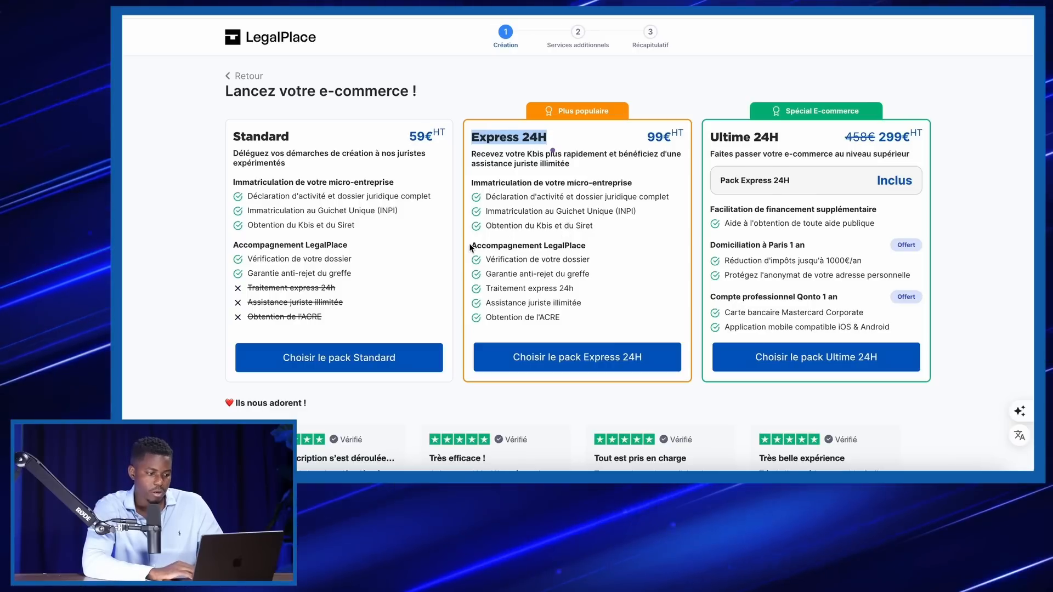
Examine the Accompagnement LegalPlace services included in the Express 24H pack.
{"action": "left_click_drag", "start_coordinate": [470, 245], "coordinate": [596, 250]}
{"action": "left_click", "coordinate": [632, 252]}
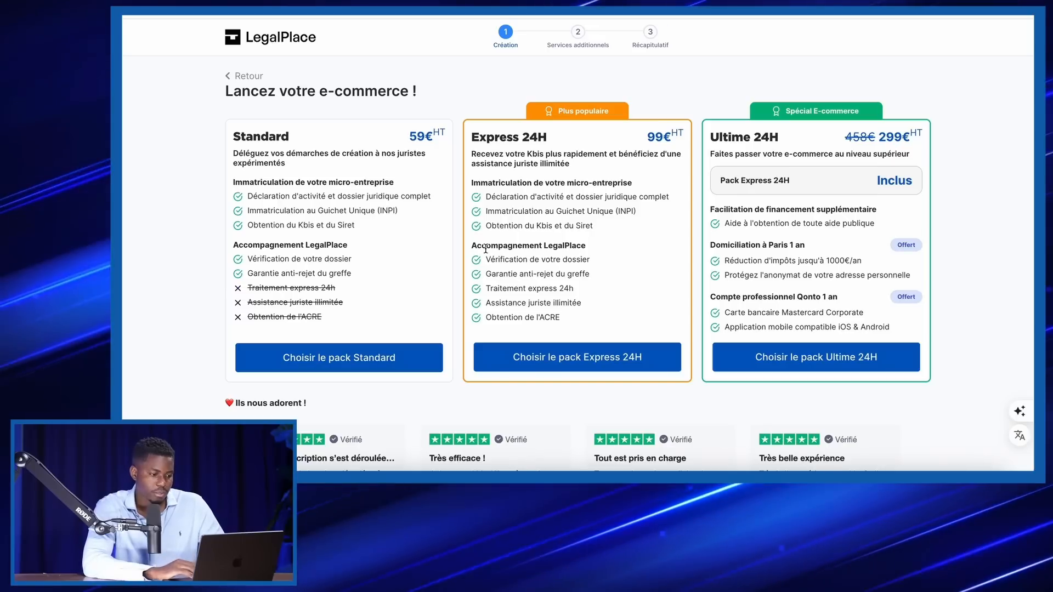
Compare the Express 24H and Ultime 24H offers and choose the Express 24H pack.
{"action": "triple_click", "coordinate": [630, 247]}
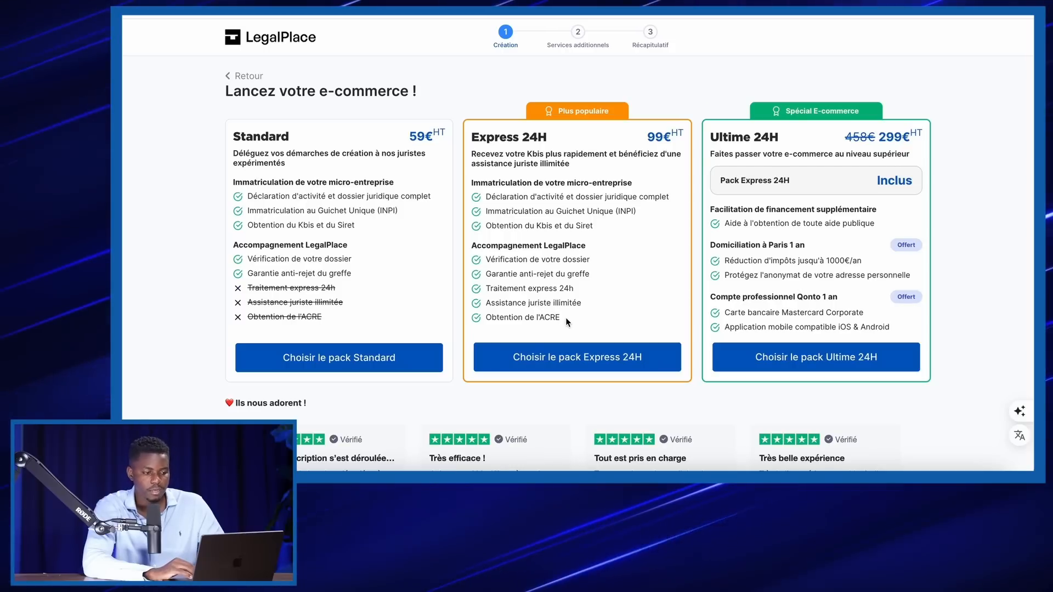
{"action": "triple_click", "coordinate": [805, 114]}
{"action": "left_click", "coordinate": [878, 87]}
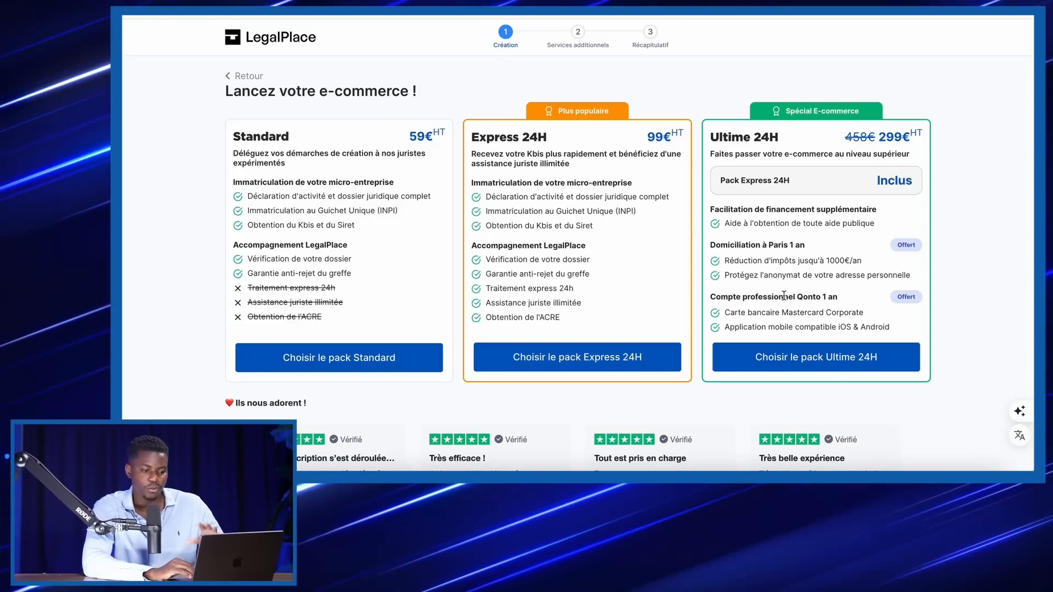
{"action": "left_click", "coordinate": [665, 355]}
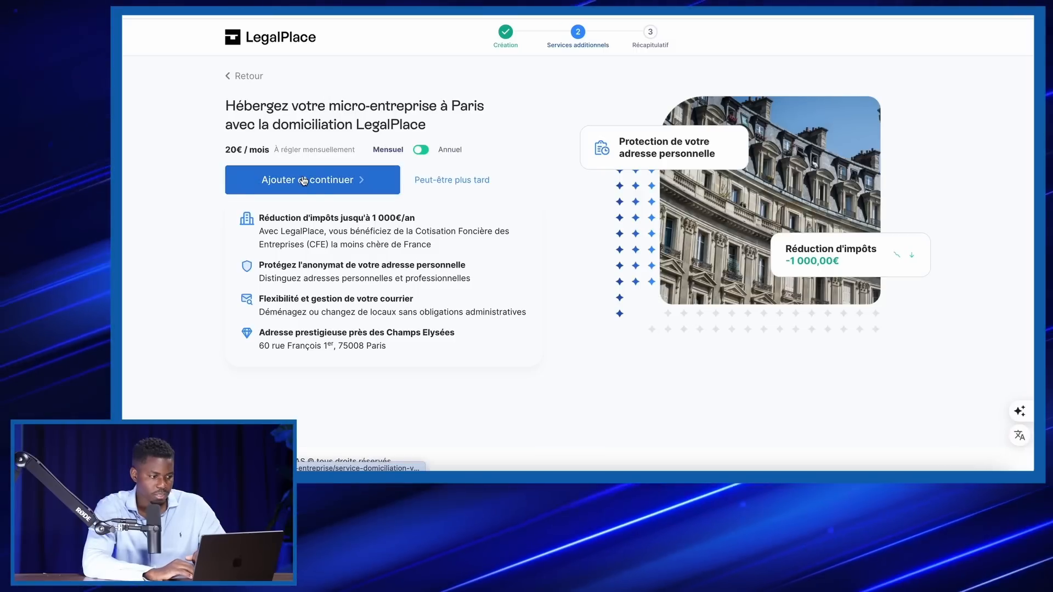
Add the monthly LegalPlace domiciliation in Paris and the Qonto compte pro as additional services.
{"action": "left_click", "coordinate": [314, 192]}
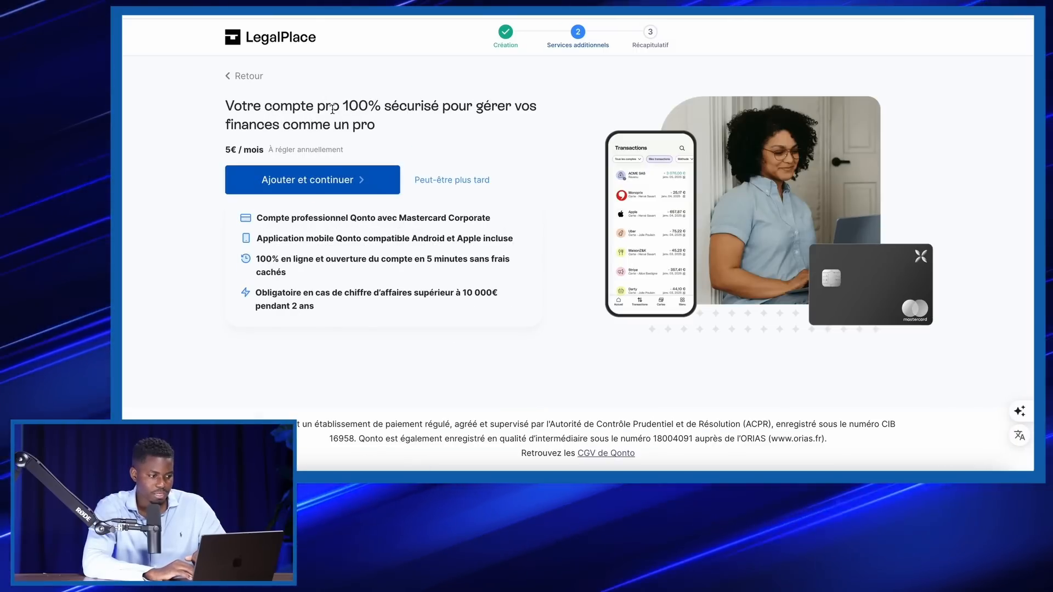
{"action": "triple_click", "coordinate": [332, 109]}
{"action": "left_click", "coordinate": [361, 118]}
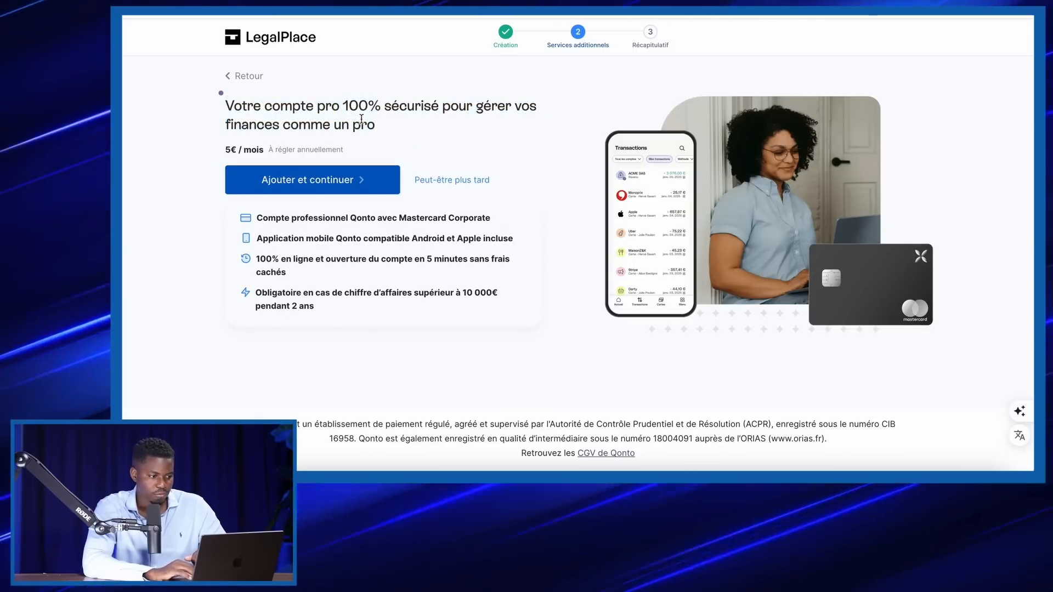
{"action": "left_click", "coordinate": [333, 178]}
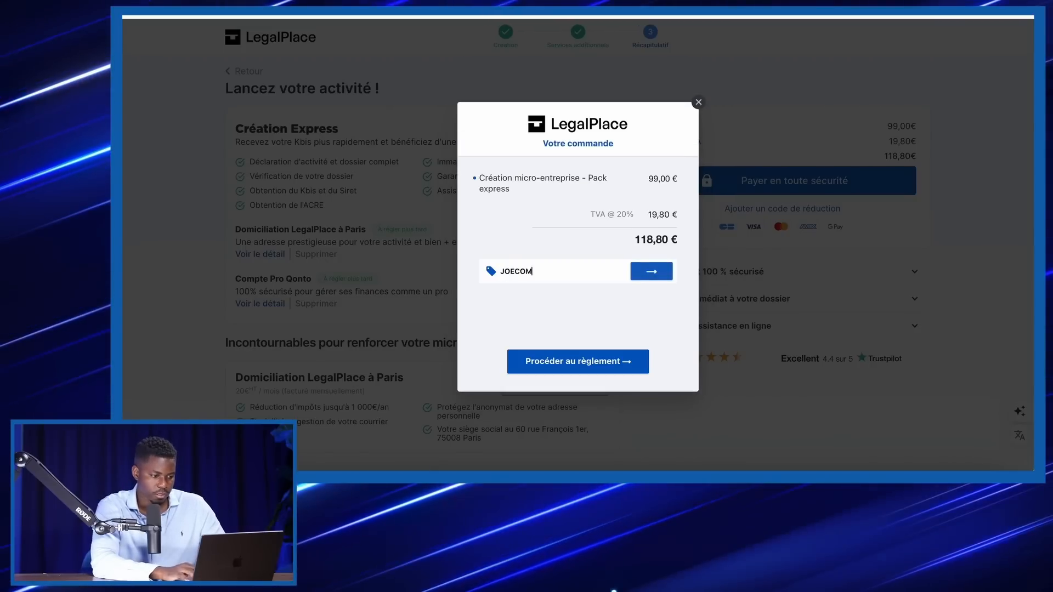
Apply the discount code JOECOM to the Pack express order and complete the payment without activating Touch ID.
{"action": "left_click", "coordinate": [654, 270]}
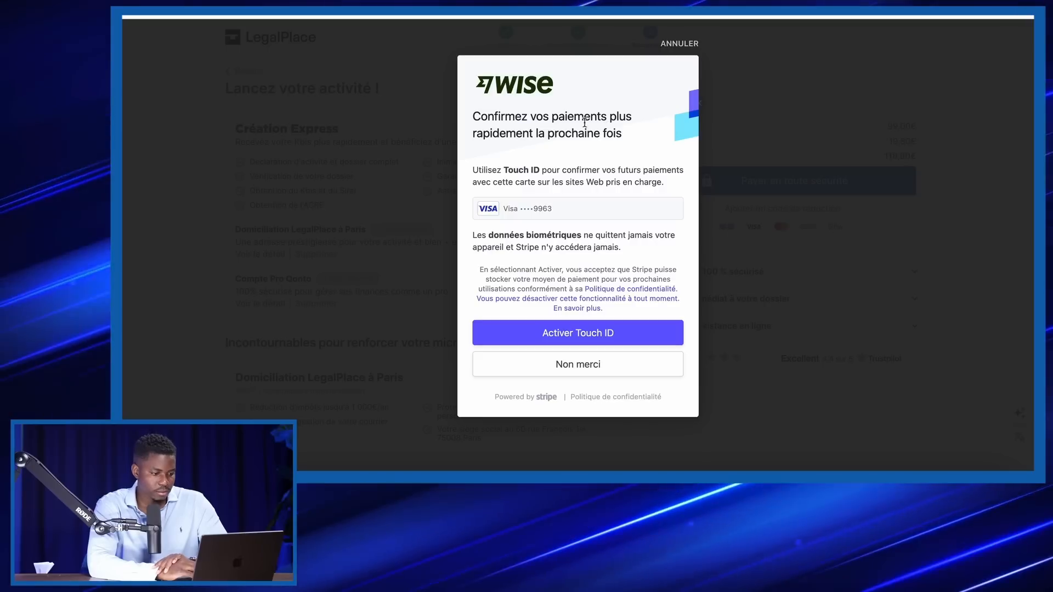
{"action": "left_click", "coordinate": [566, 371]}
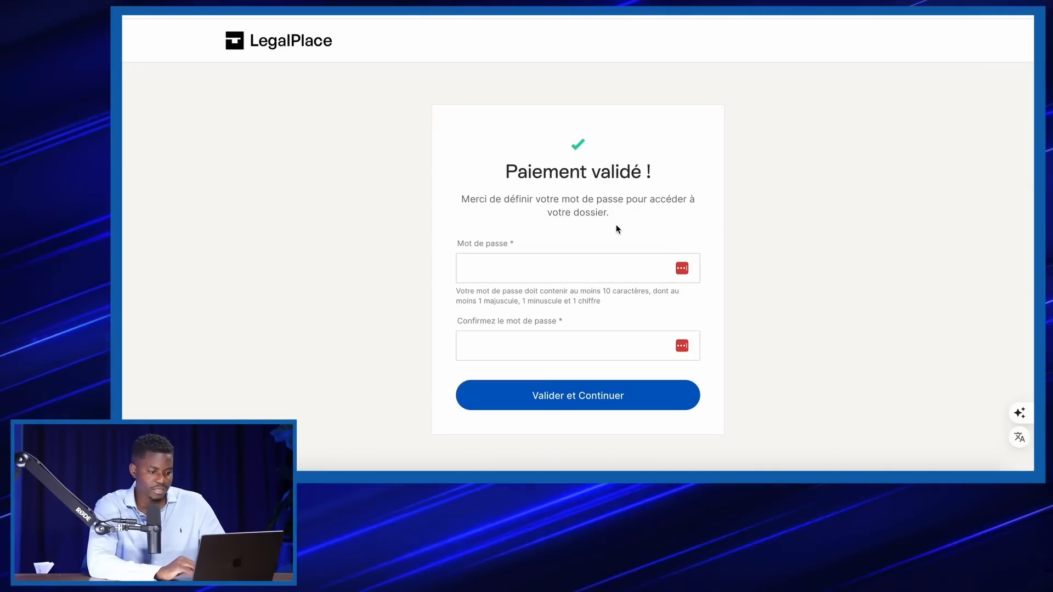
Fill in the Mot de passe and confirmation fields with a password-manager-generated password and validate access to the dossier.
{"action": "left_click", "coordinate": [682, 268]}
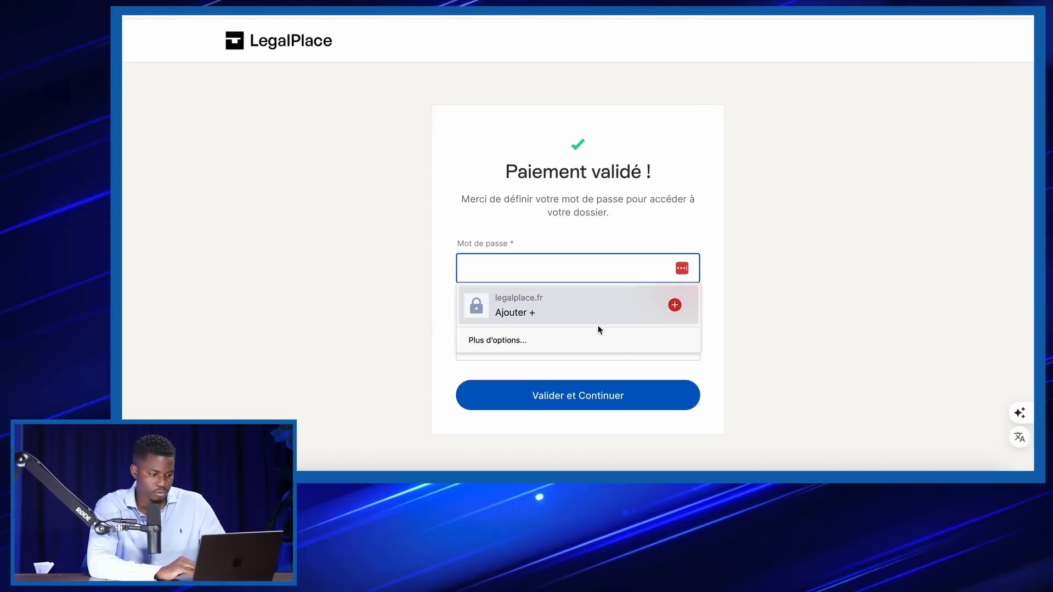
{"action": "left_click", "coordinate": [590, 341]}
{"action": "left_click", "coordinate": [589, 350]}
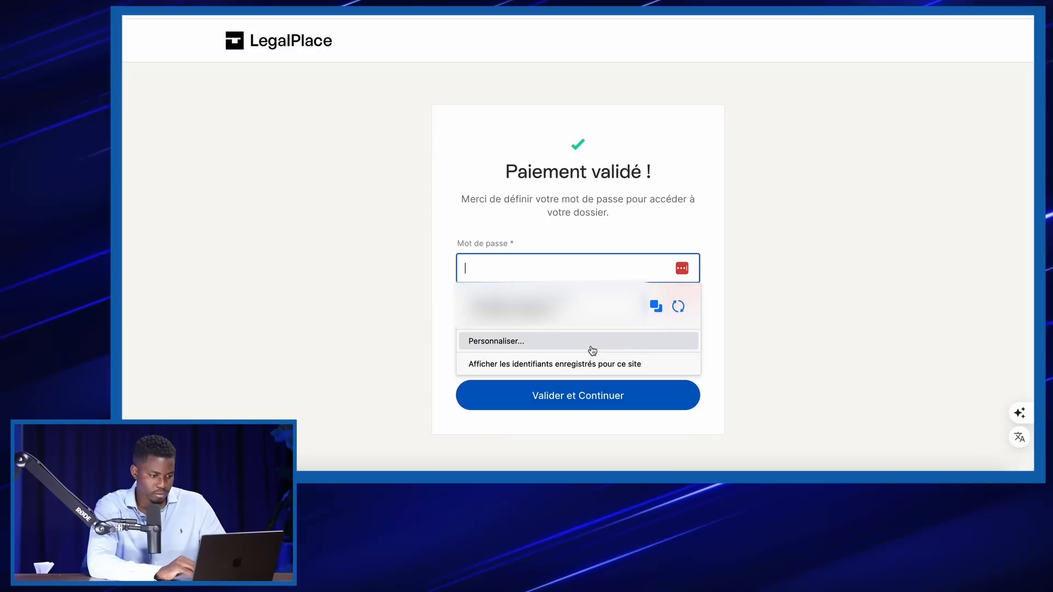
{"action": "left_click", "coordinate": [573, 308]}
{"action": "left_click", "coordinate": [559, 409]}
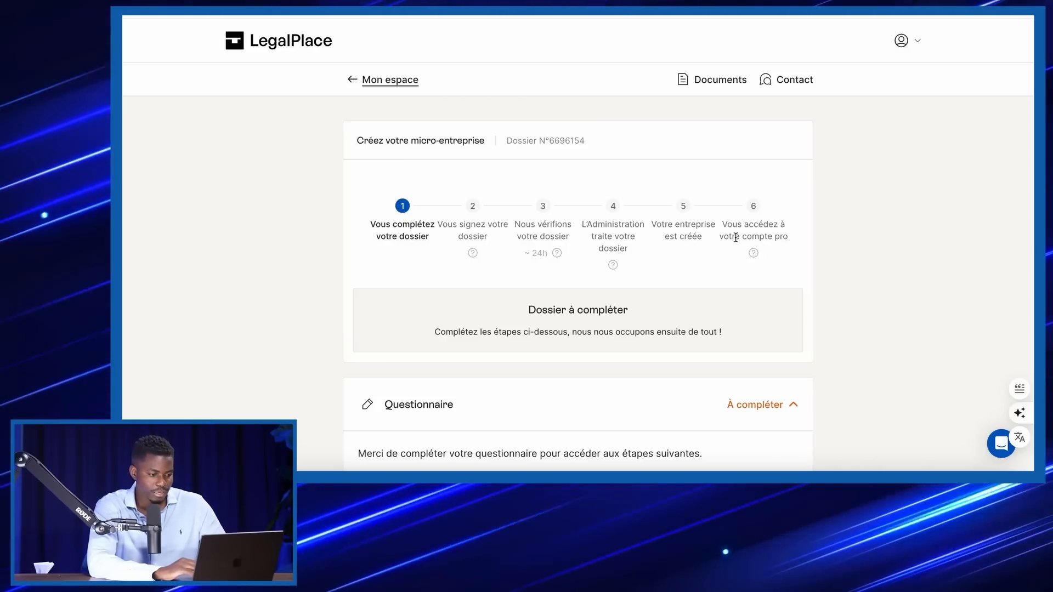
Open the dossier's questionnaire, read the Informations section and continue to Activité.
{"action": "scroll", "coordinate": [736, 238], "scroll_direction": "down", "scroll_amount": 5}
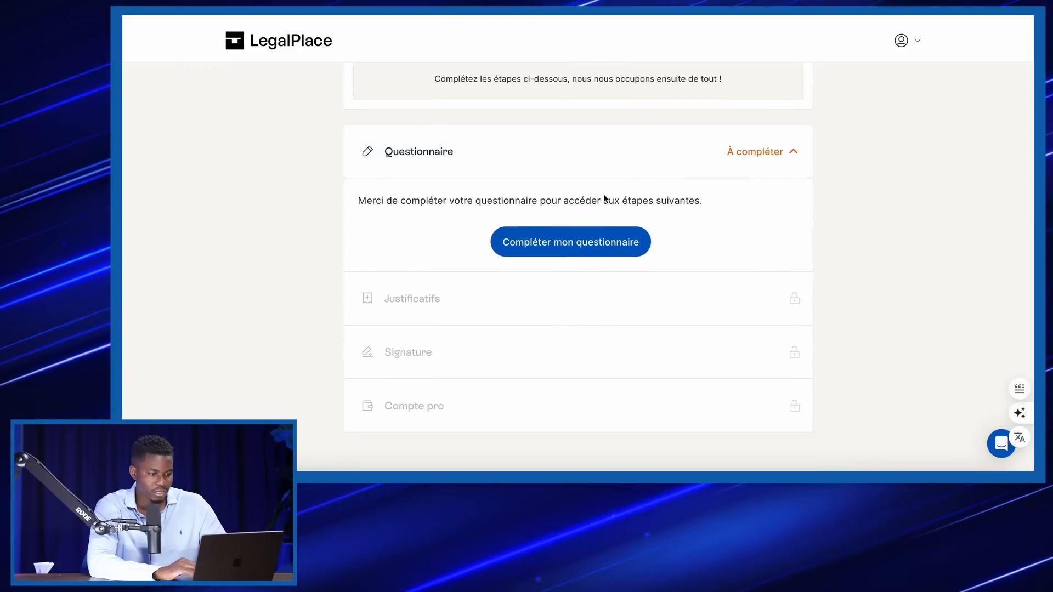
{"action": "left_click", "coordinate": [595, 242]}
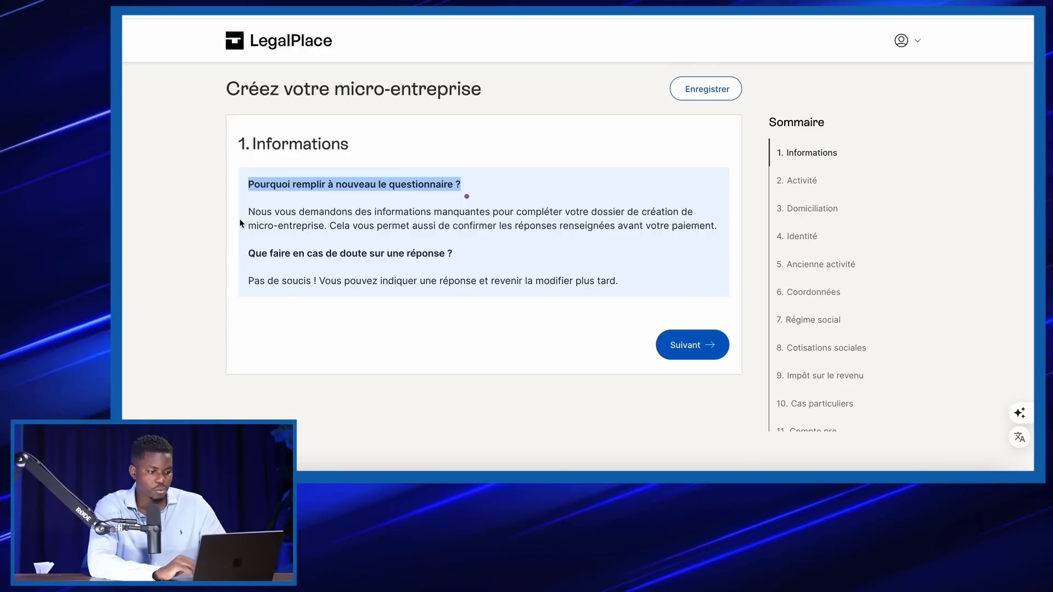
{"action": "left_click_drag", "start_coordinate": [248, 212], "coordinate": [614, 228]}
{"action": "left_click", "coordinate": [614, 228]}
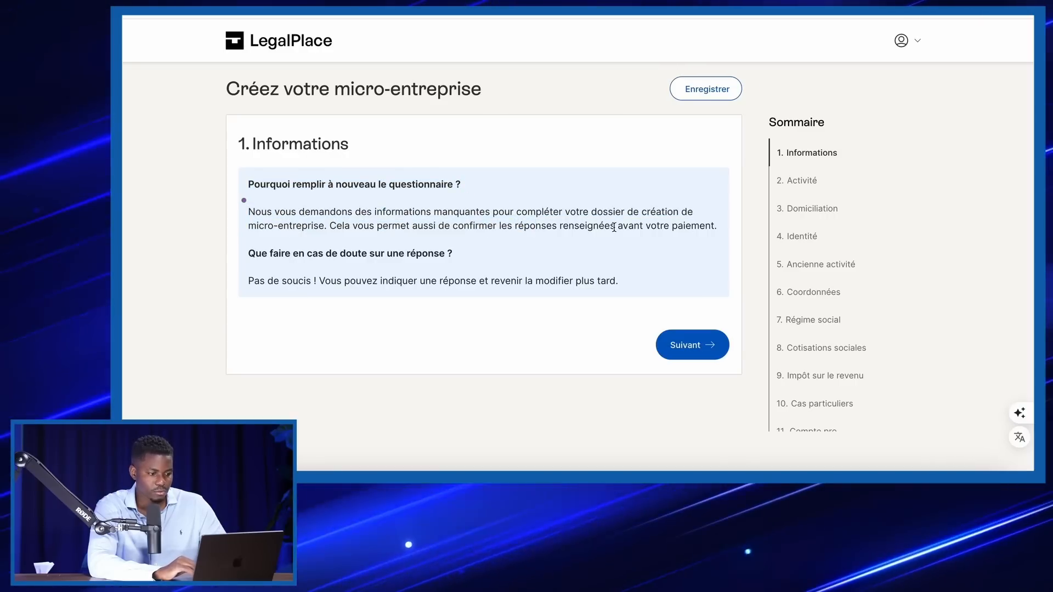
{"action": "triple_click", "coordinate": [615, 228]}
{"action": "left_click", "coordinate": [637, 224]}
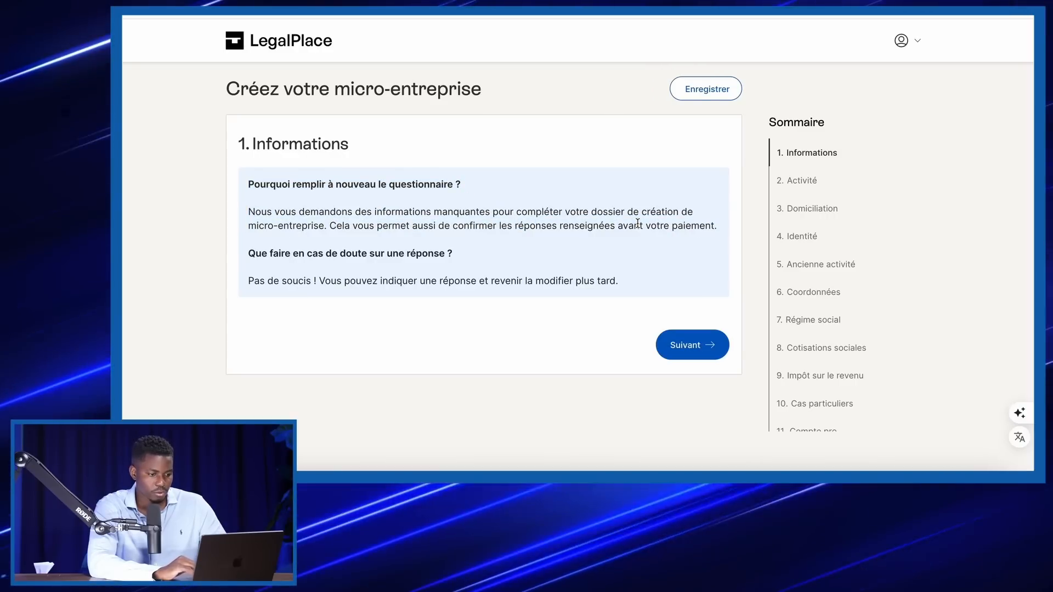
{"action": "left_click", "coordinate": [693, 345]}
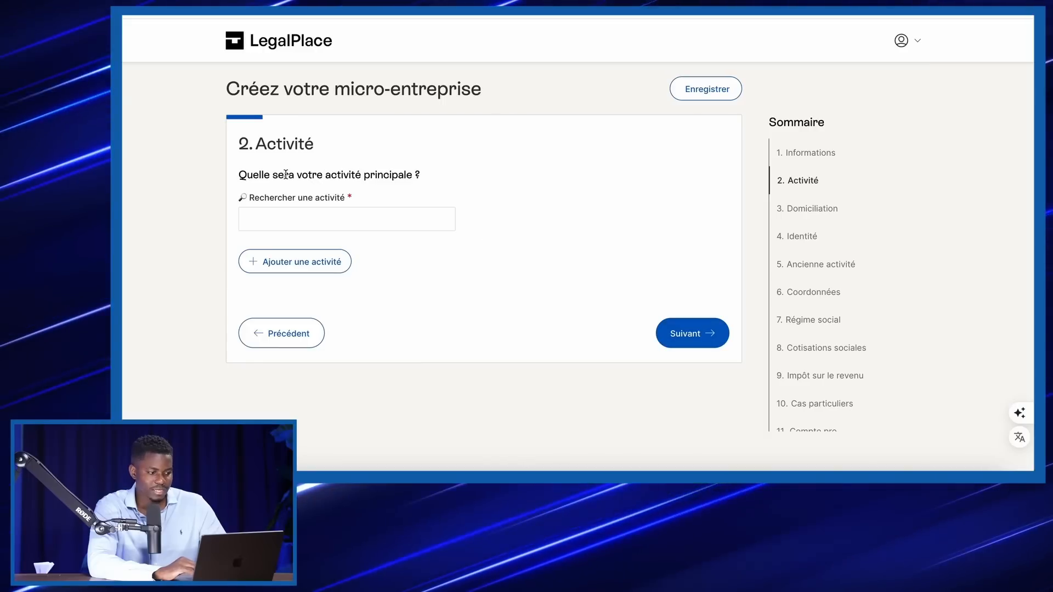
Search the main activities for VENTE EN LIGNE and select Ecommerce (Code NAF 47.91B).
{"action": "left_click", "coordinate": [352, 213]}
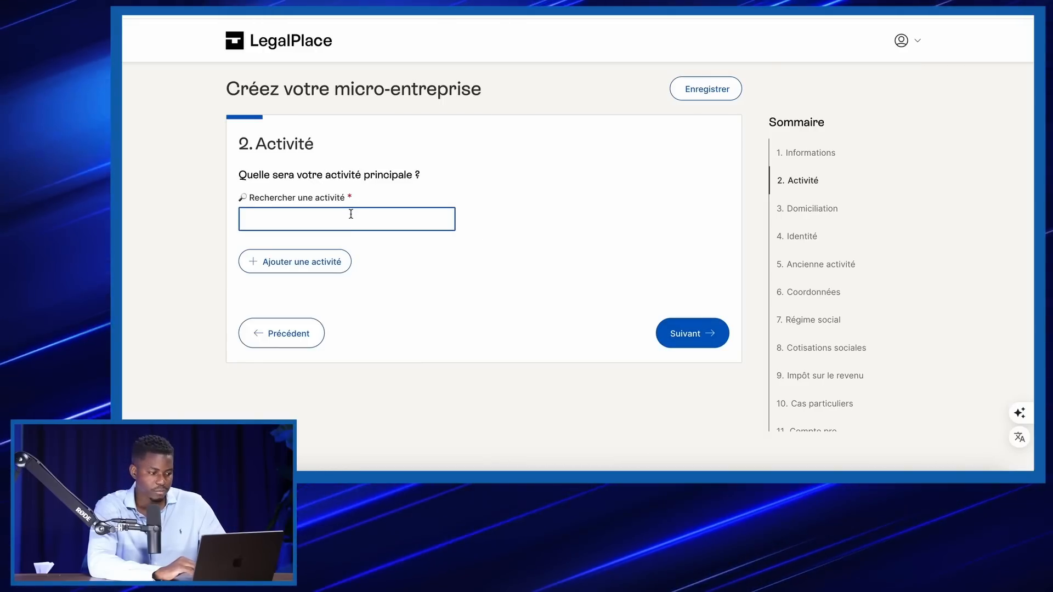
{"action": "type", "text": "VENT"}
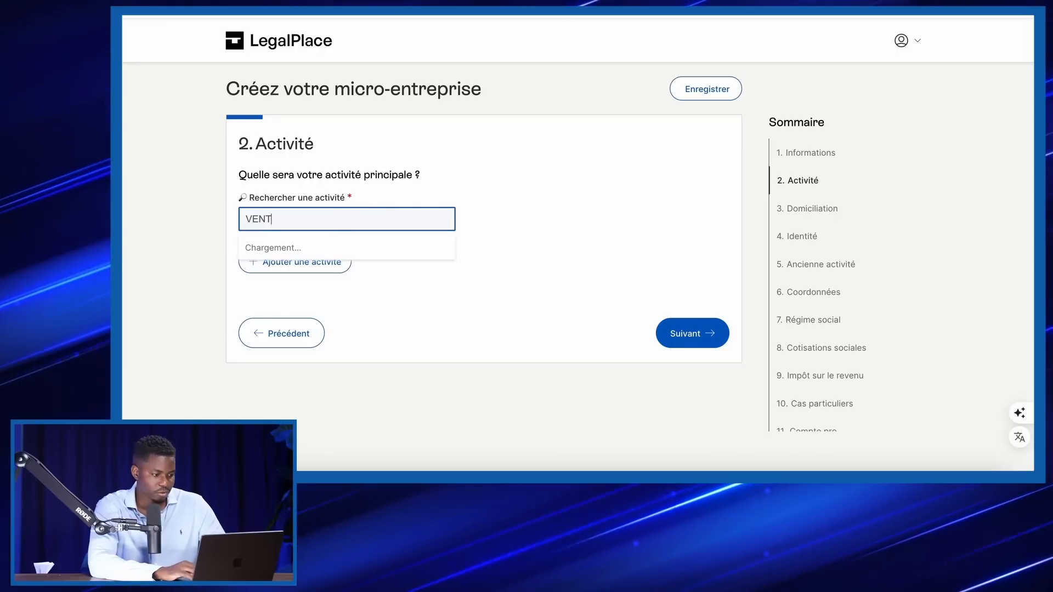
{"action": "type", "text": "E EN LIGNE"}
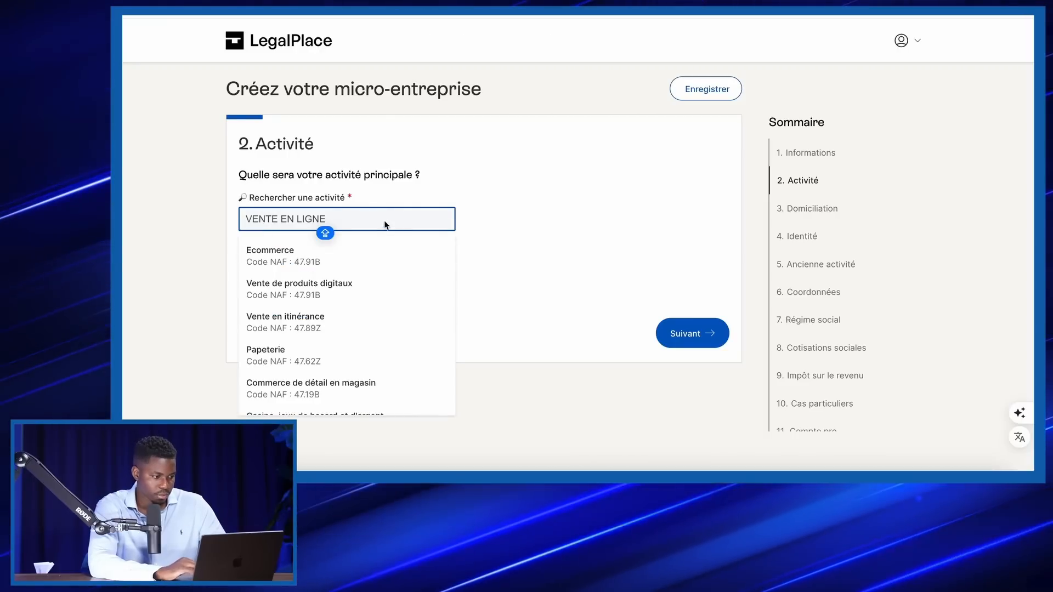
{"action": "left_click", "coordinate": [375, 258]}
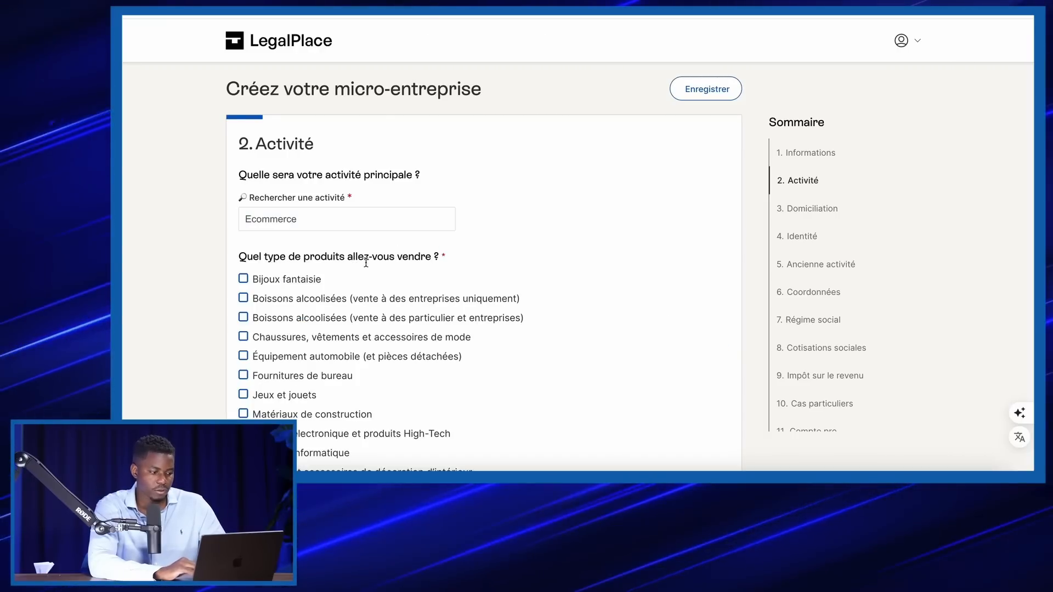
Select Fournitures de bureau and Jeux et jouets as product types, set the products sold to Neufs, and continue.
{"action": "scroll", "coordinate": [420, 261], "scroll_direction": "down", "scroll_amount": 4}
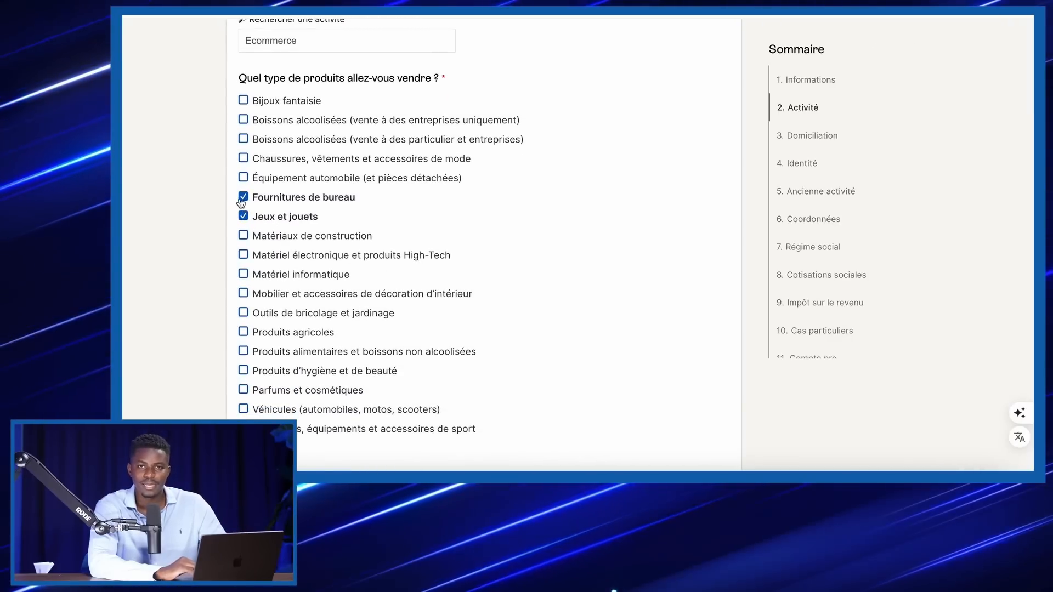
{"action": "scroll", "coordinate": [230, 203], "scroll_direction": "down", "scroll_amount": 1}
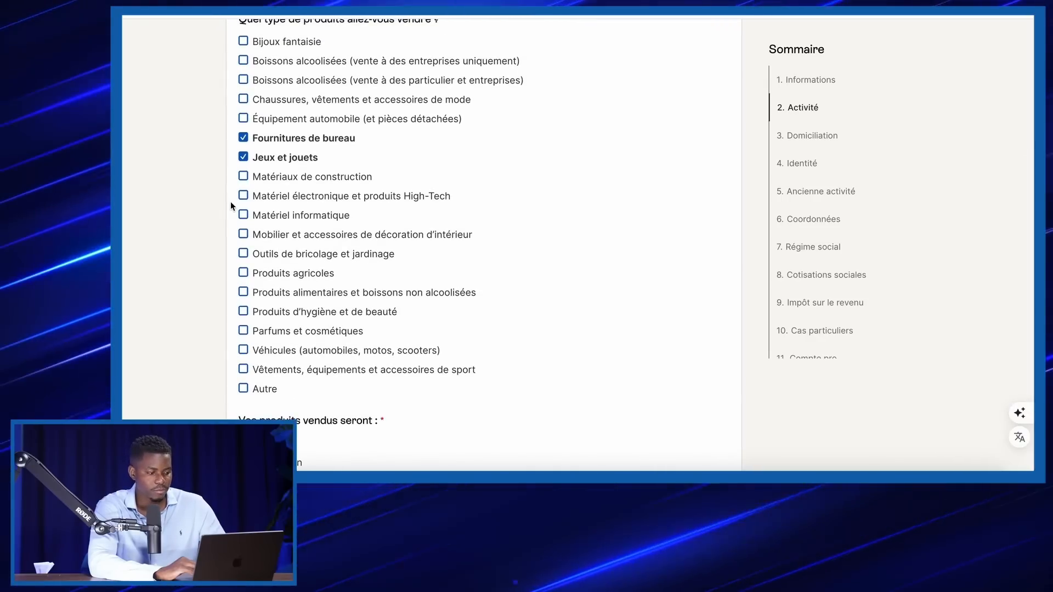
{"action": "scroll", "coordinate": [230, 202], "scroll_direction": "up", "scroll_amount": 1}
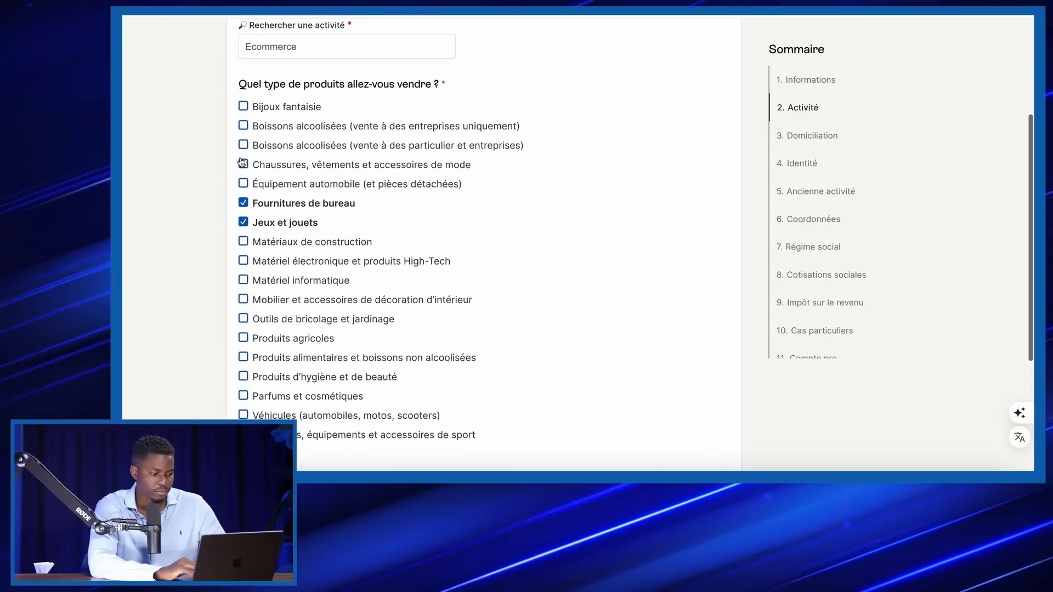
{"action": "scroll", "coordinate": [307, 279], "scroll_direction": "down", "scroll_amount": 3}
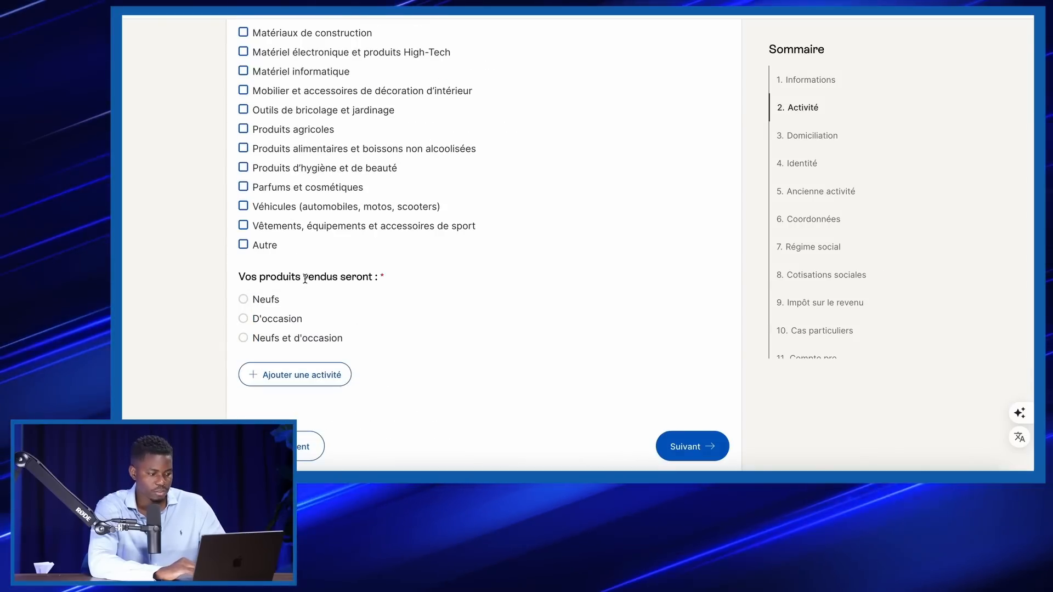
{"action": "left_click", "coordinate": [247, 299]}
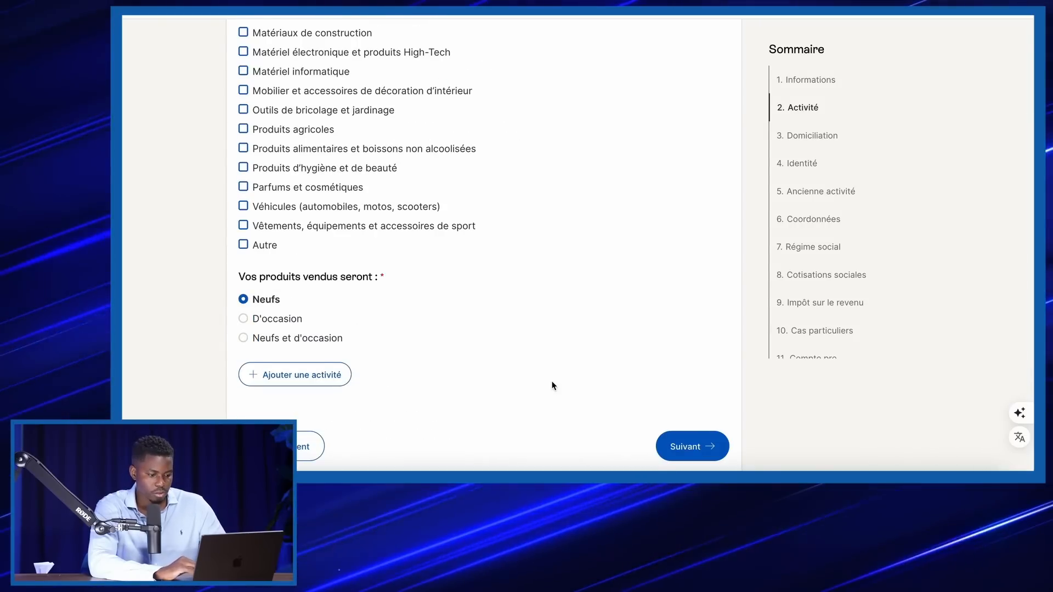
{"action": "left_click", "coordinate": [692, 446]}
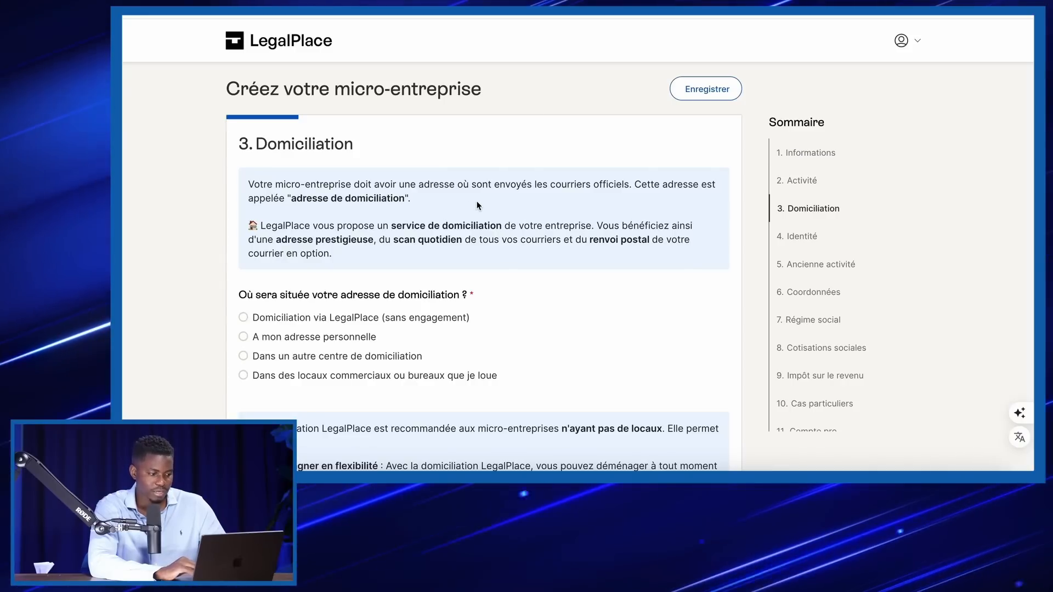
Set the domiciliation address to Domiciliation via LegalPlace (sans engagement) and continue to Identité.
{"action": "scroll", "coordinate": [461, 206], "scroll_direction": "down", "scroll_amount": 2}
{"action": "scroll", "coordinate": [477, 202], "scroll_direction": "down", "scroll_amount": 2}
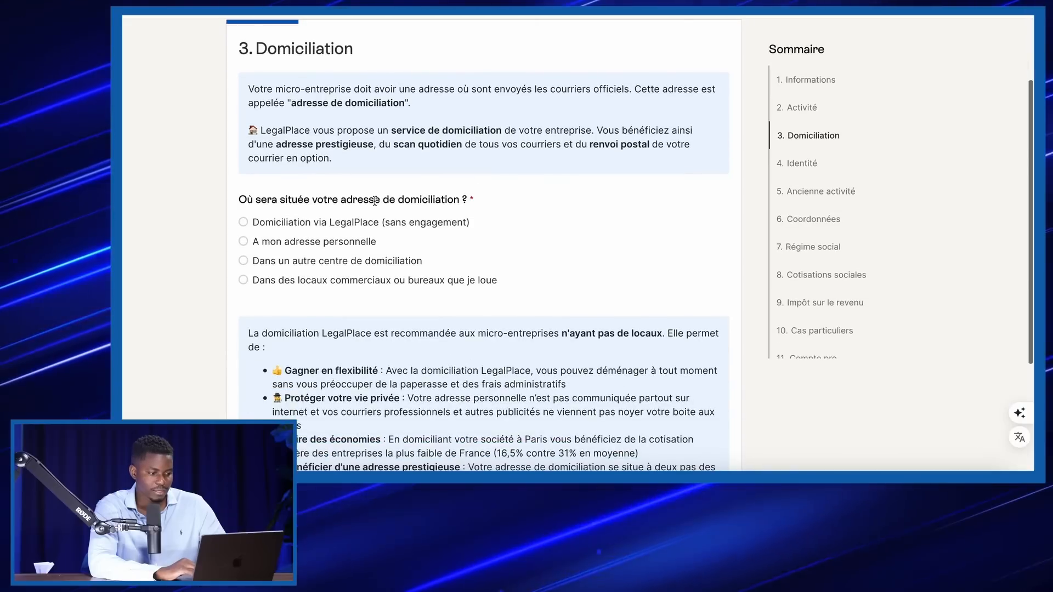
{"action": "triple_click", "coordinate": [353, 201]}
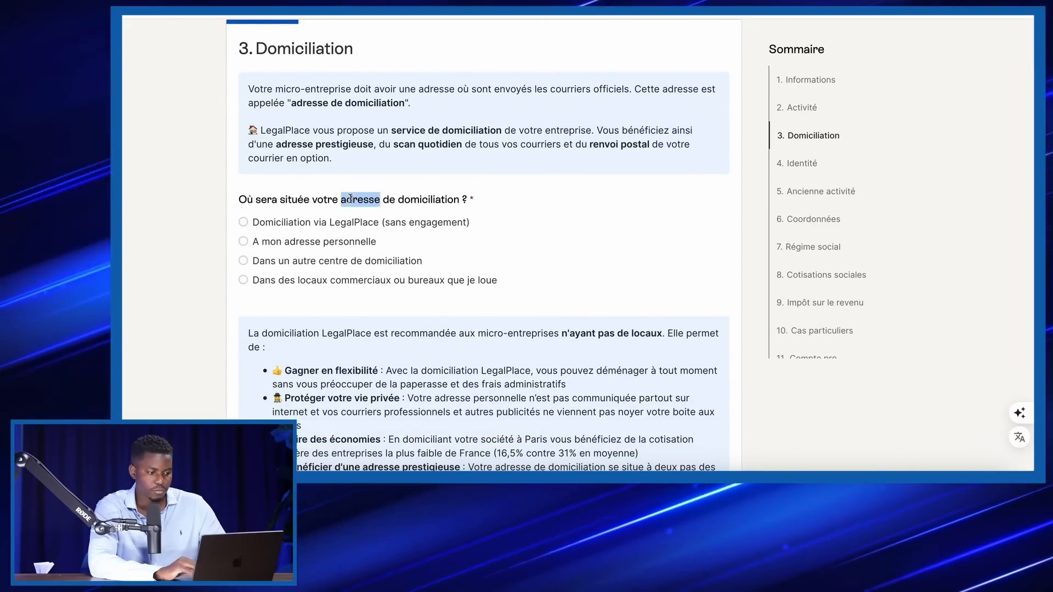
{"action": "left_click", "coordinate": [490, 208]}
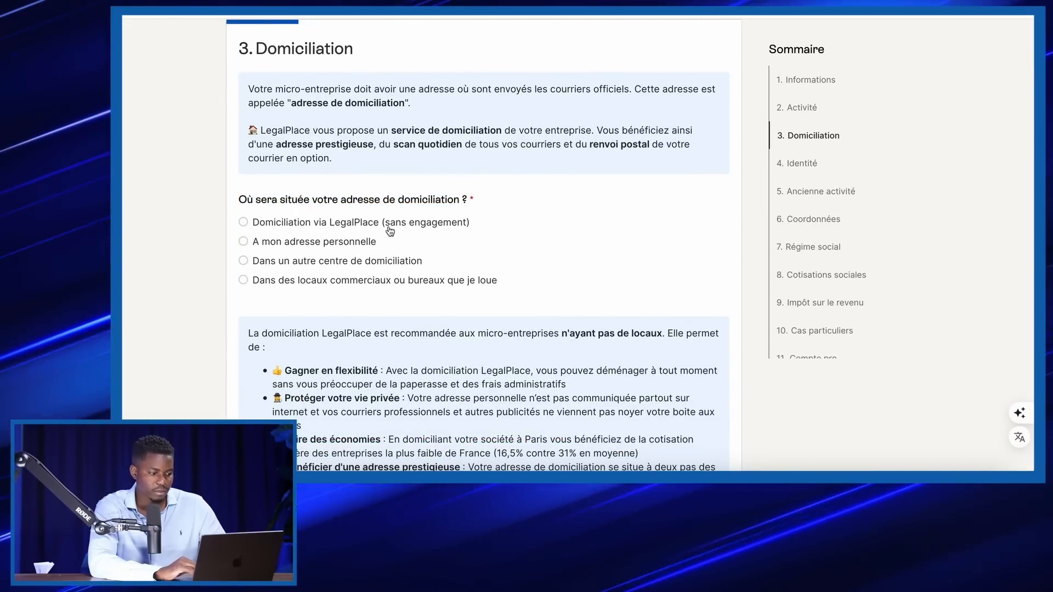
{"action": "left_click", "coordinate": [454, 222]}
{"action": "scroll", "coordinate": [499, 222], "scroll_direction": "down", "scroll_amount": 3}
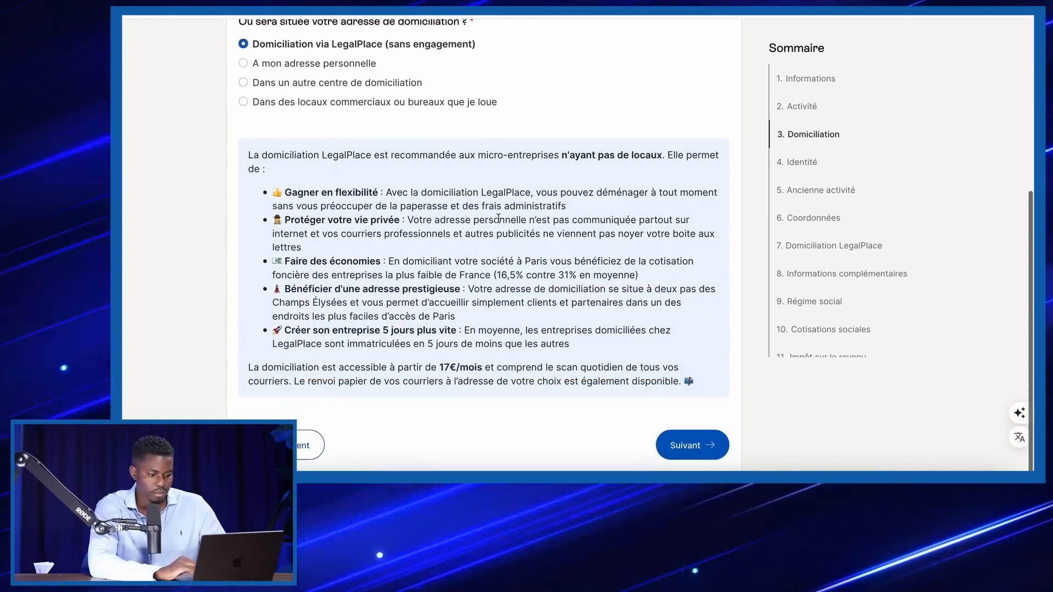
{"action": "left_click", "coordinate": [693, 446]}
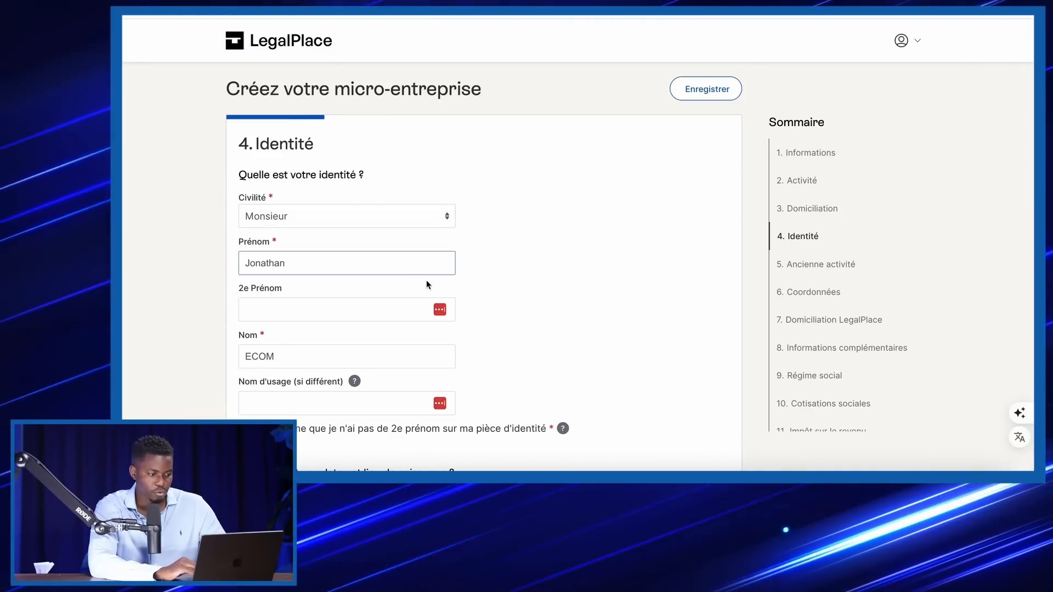
Review the Identité name fields and confirm that the identity document shows no second first name.
{"action": "scroll", "coordinate": [331, 308], "scroll_direction": "down", "scroll_amount": 3}
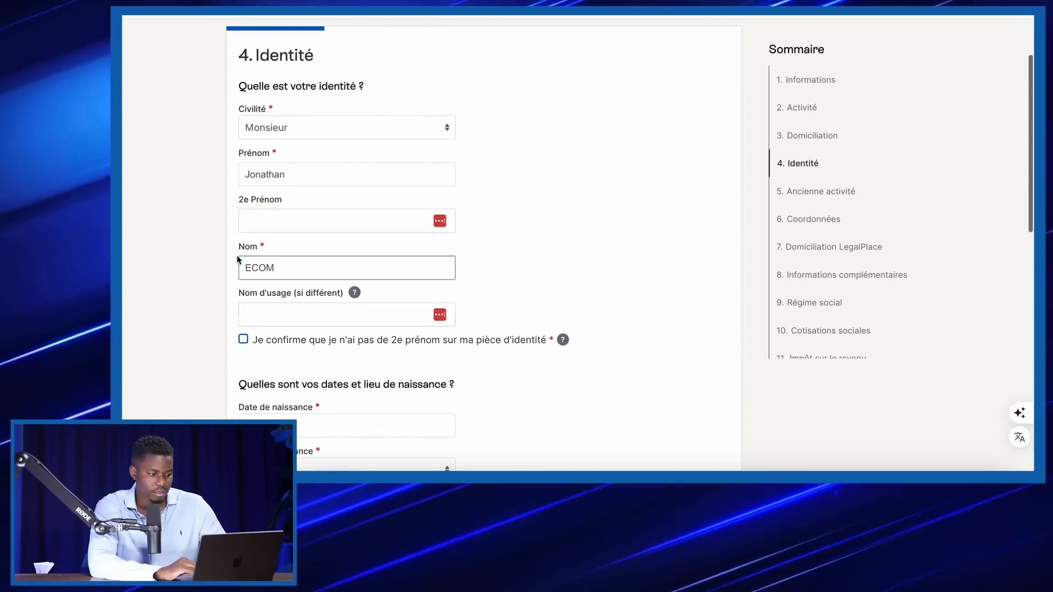
{"action": "left_click", "coordinate": [294, 313]}
{"action": "scroll", "coordinate": [274, 312], "scroll_direction": "down", "scroll_amount": 1}
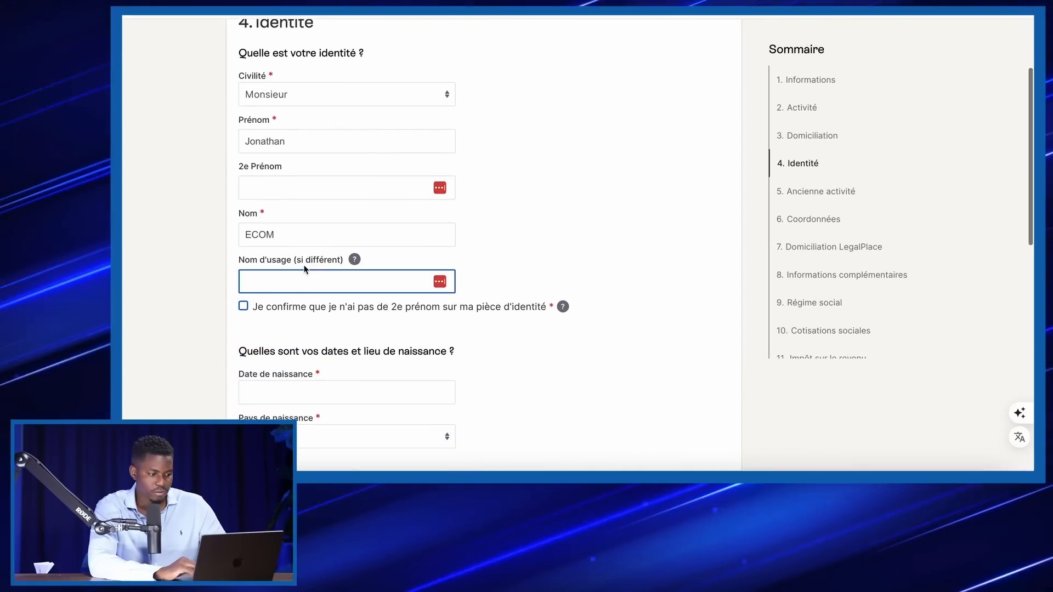
{"action": "left_click", "coordinate": [347, 268]}
{"action": "scroll", "coordinate": [346, 268], "scroll_direction": "down", "scroll_amount": 2}
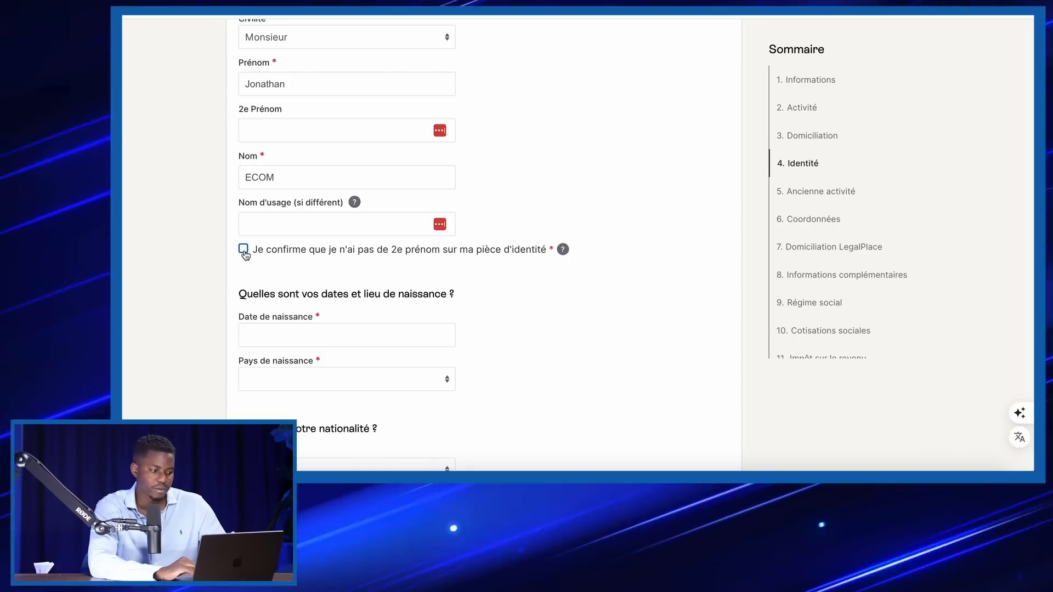
{"action": "left_click", "coordinate": [308, 164]}
{"action": "left_click", "coordinate": [278, 116]}
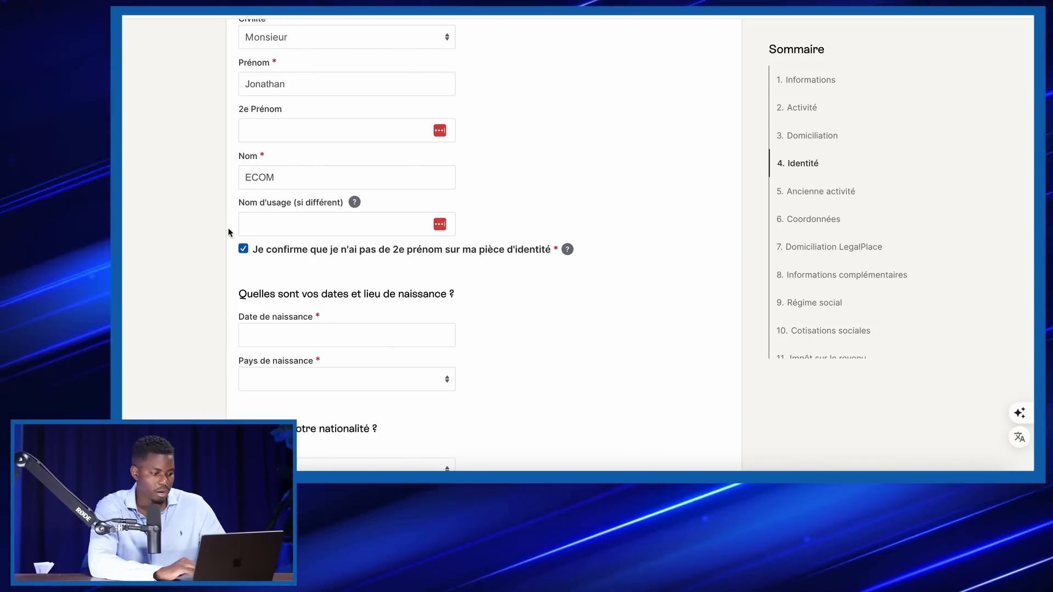
Enter the date of birth and set the country of birth to FRANCE.
{"action": "scroll", "coordinate": [242, 278], "scroll_direction": "down", "scroll_amount": 2}
{"action": "left_click", "coordinate": [241, 276]}
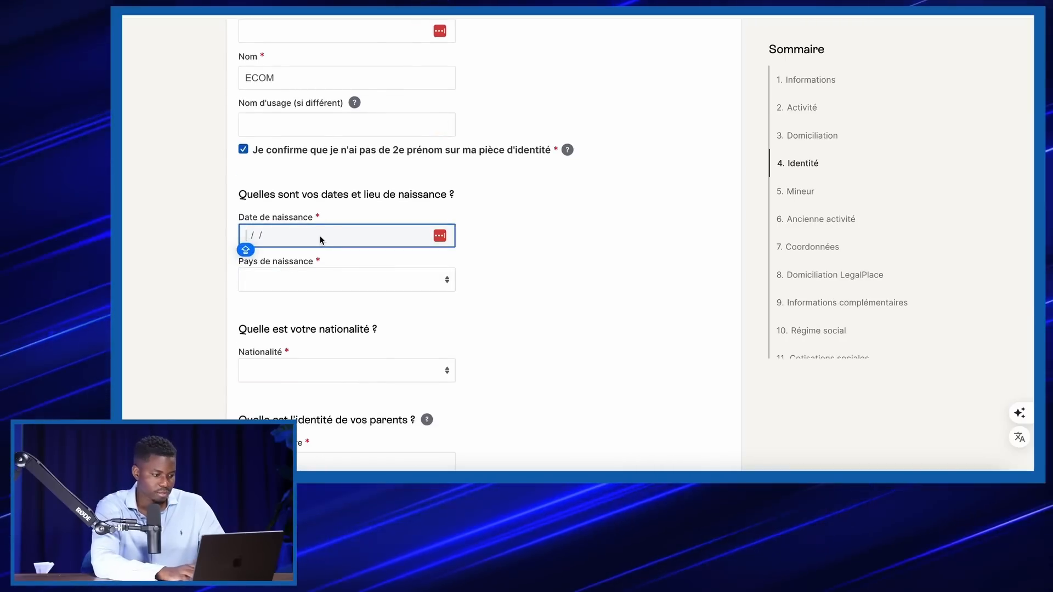
{"action": "left_click", "coordinate": [323, 278]}
{"action": "left_click", "coordinate": [315, 298]}
{"action": "scroll", "coordinate": [225, 334], "scroll_direction": "down", "scroll_amount": 2}
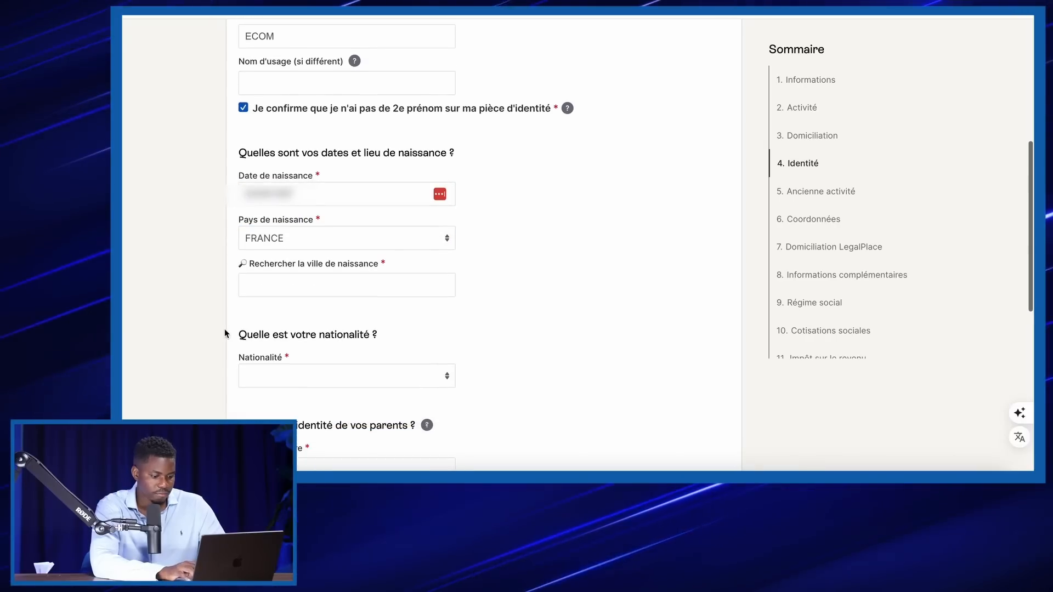
Search the birth cities for LIMOGES, select Limoges, and set the nationality to française.
{"action": "scroll", "coordinate": [225, 333], "scroll_direction": "down", "scroll_amount": 2}
{"action": "left_click", "coordinate": [330, 245]}
{"action": "type", "text": "LIMOGES"}
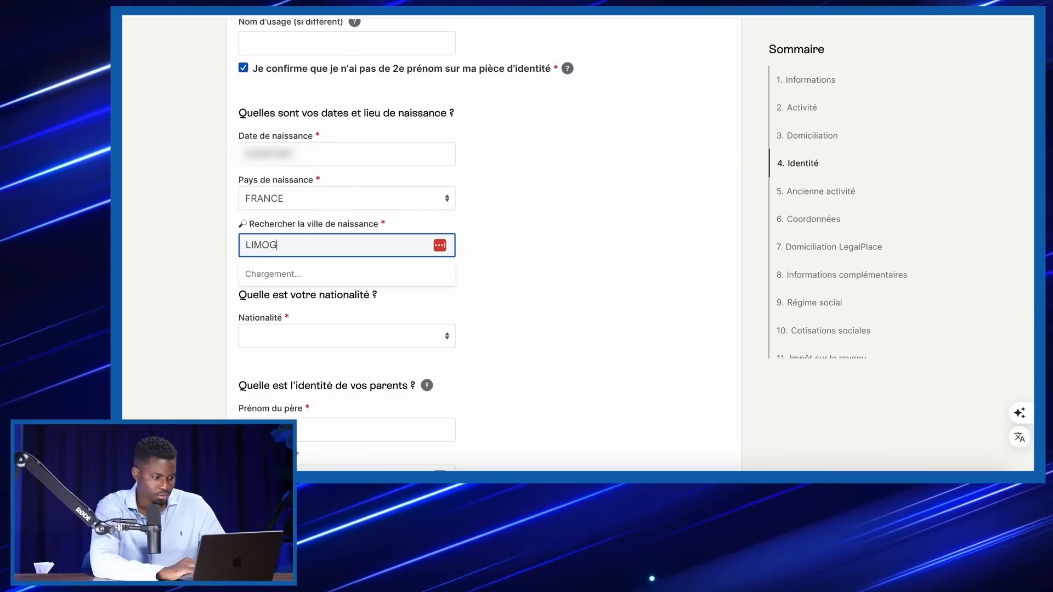
{"action": "left_click", "coordinate": [312, 274]}
{"action": "scroll", "coordinate": [308, 290], "scroll_direction": "down", "scroll_amount": 7}
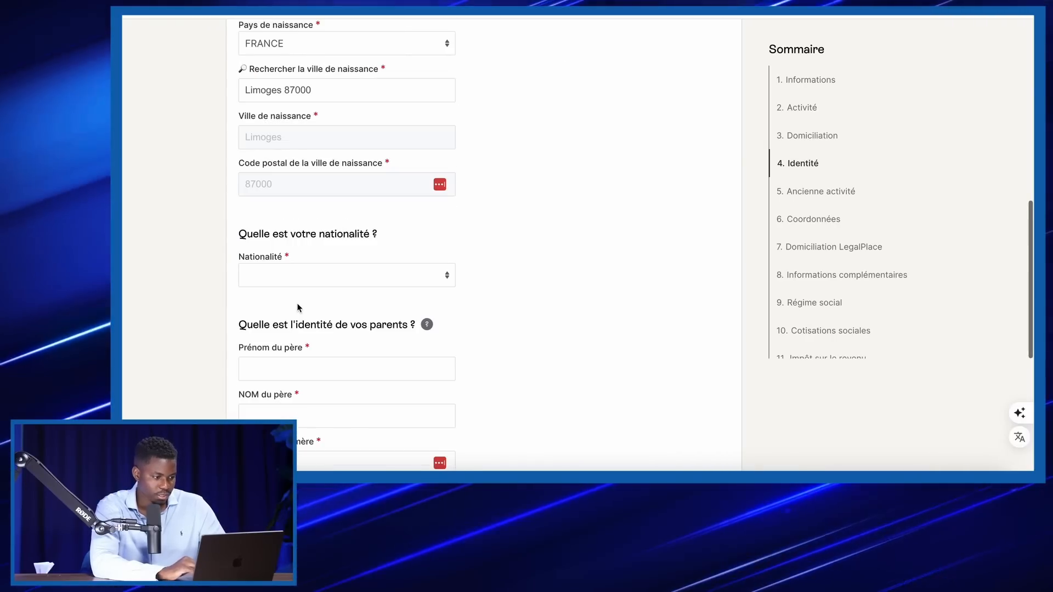
{"action": "left_click", "coordinate": [314, 277]}
{"action": "left_click", "coordinate": [310, 293]}
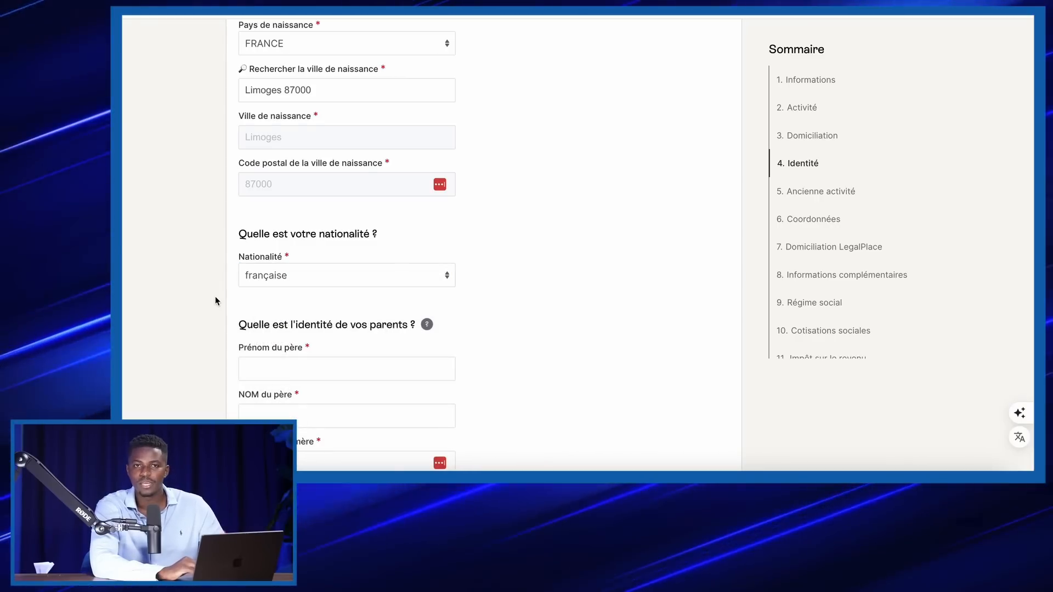
Fill in the parents' identity, set the marital status to Célibataire, and continue past Ancienne activité with Non selected.
{"action": "scroll", "coordinate": [215, 300], "scroll_direction": "down", "scroll_amount": 3}
{"action": "left_click", "coordinate": [341, 189]}
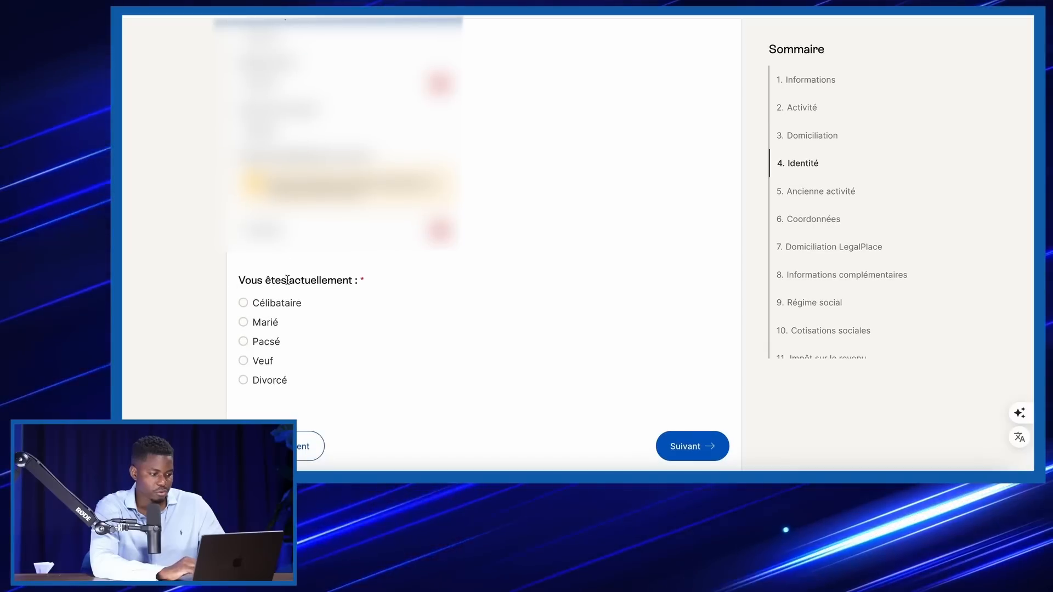
{"action": "left_click_drag", "start_coordinate": [240, 280], "coordinate": [395, 282]}
{"action": "left_click", "coordinate": [289, 306]}
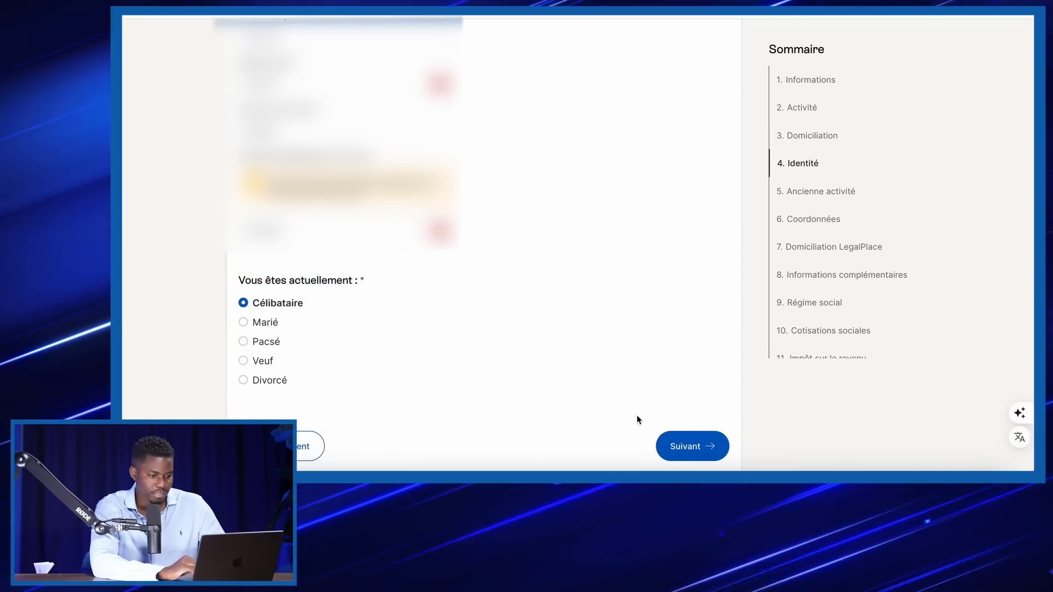
{"action": "left_click", "coordinate": [693, 446]}
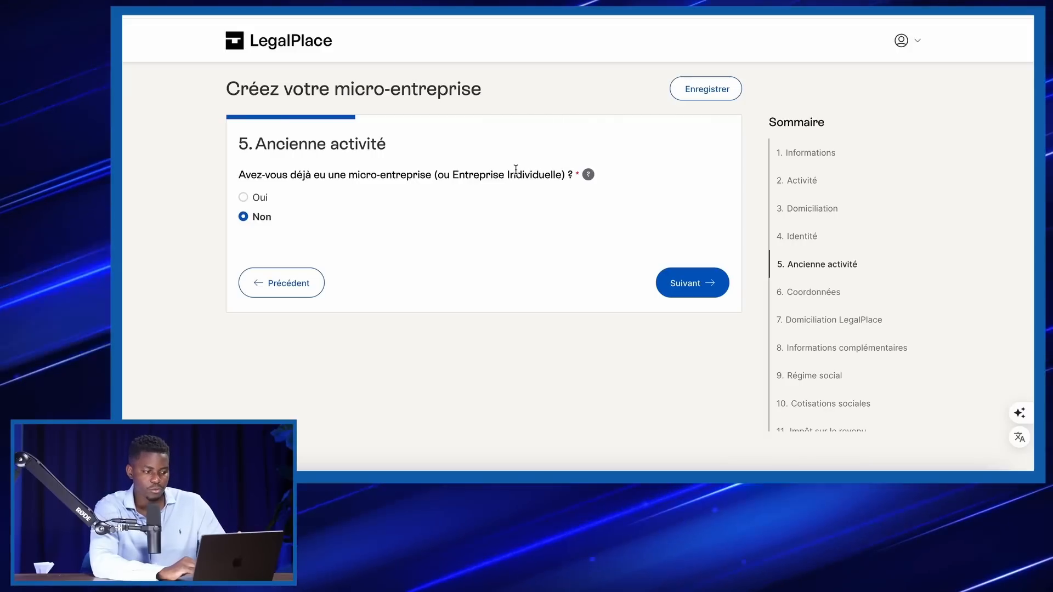
{"action": "left_click", "coordinate": [708, 289]}
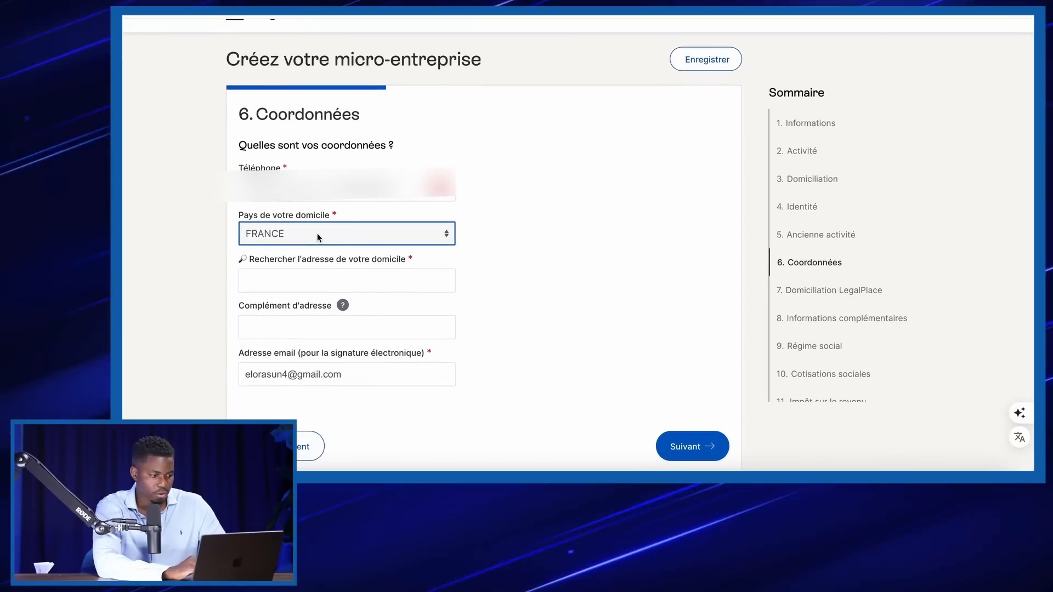
Search for the home address in France, select a suggested address, and continue to Domiciliation LegalPlace.
{"action": "left_click", "coordinate": [335, 279]}
{"action": "type", "text": "34 "}
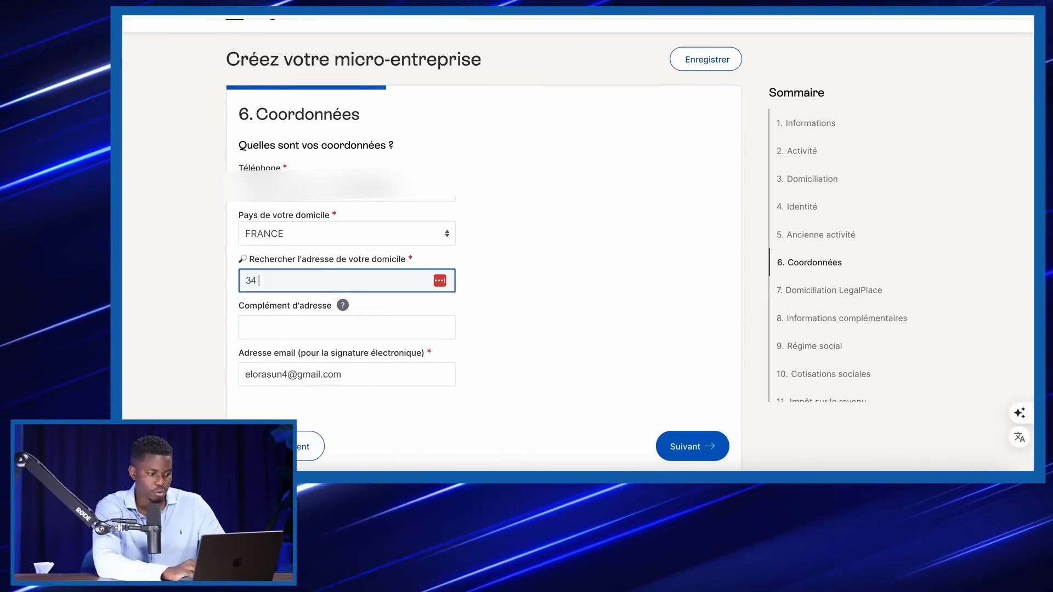
{"action": "type", "text": "rue"}
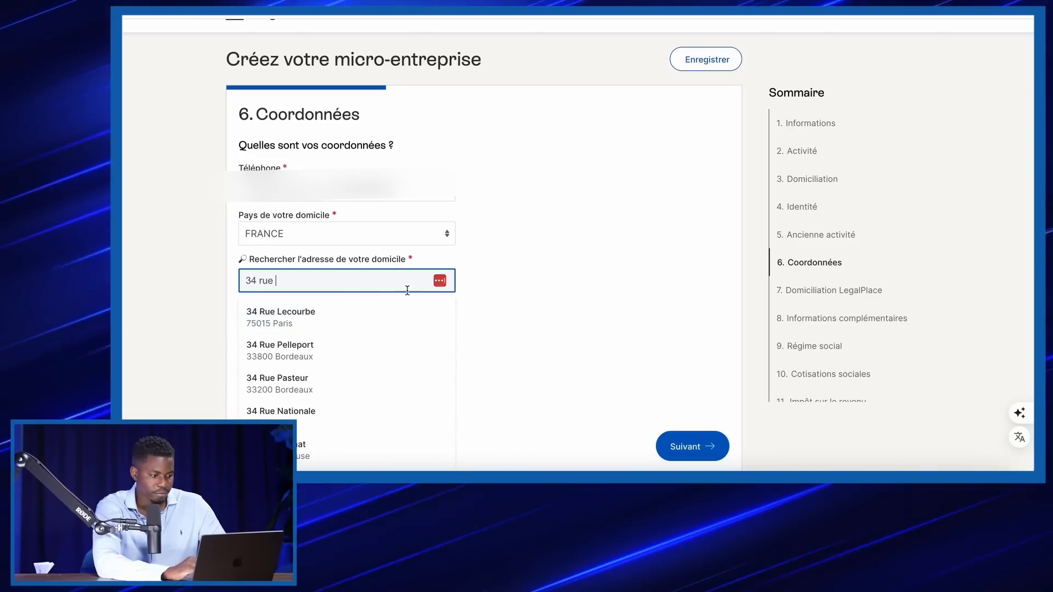
{"action": "left_click", "coordinate": [281, 317]}
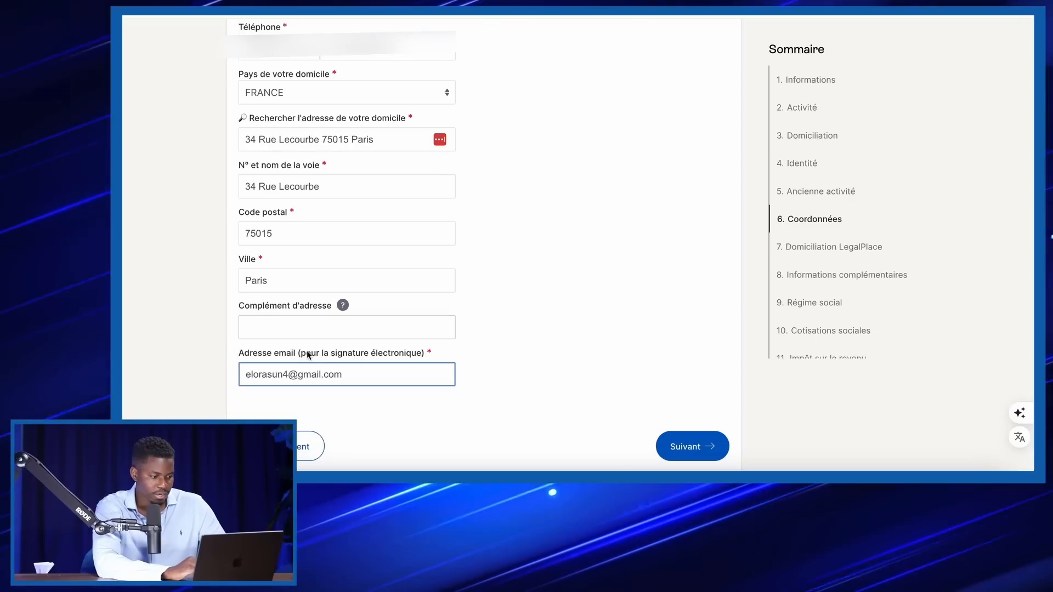
{"action": "left_click", "coordinate": [560, 381]}
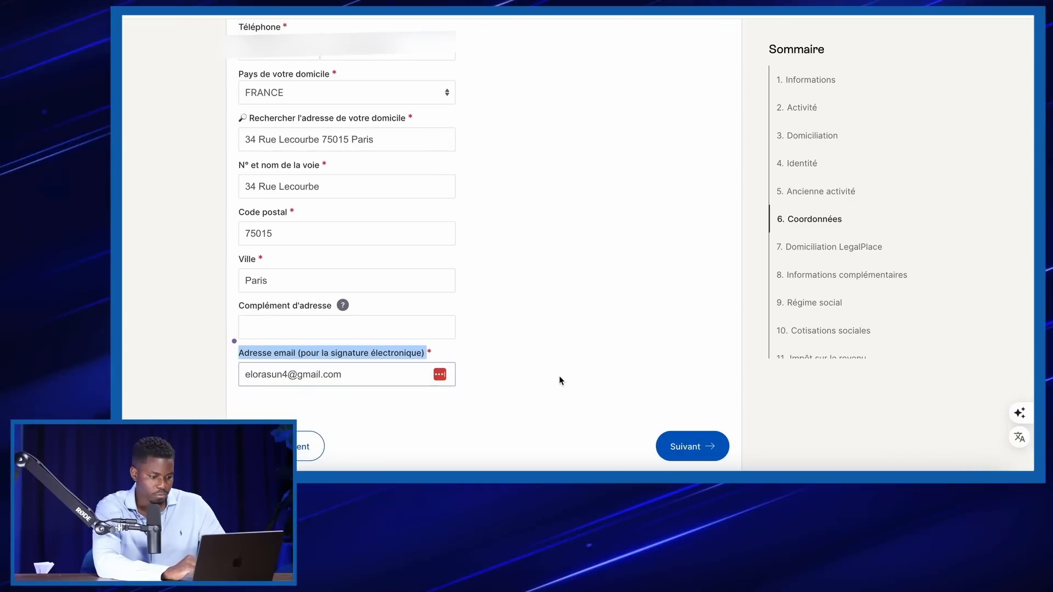
{"action": "left_click", "coordinate": [669, 439]}
Choose sensitive-mail forwarding to the home address, the monthly subscription (20€/mois), and original mail once a month (+10€/mois).
{"action": "scroll", "coordinate": [382, 222], "scroll_direction": "down", "scroll_amount": 2}
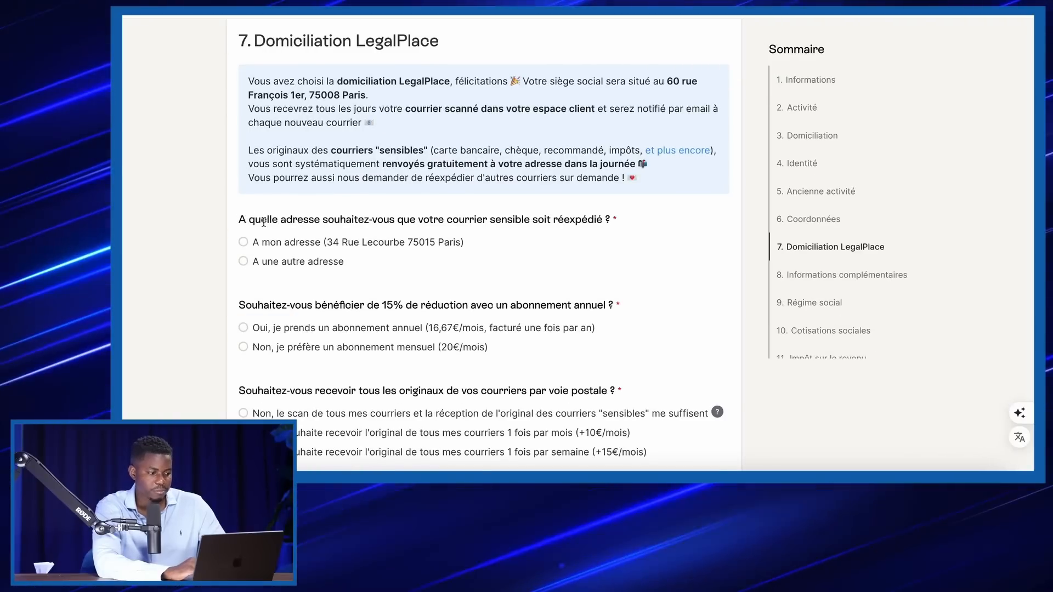
{"action": "left_click", "coordinate": [244, 244]}
{"action": "scroll", "coordinate": [243, 269], "scroll_direction": "down", "scroll_amount": 2}
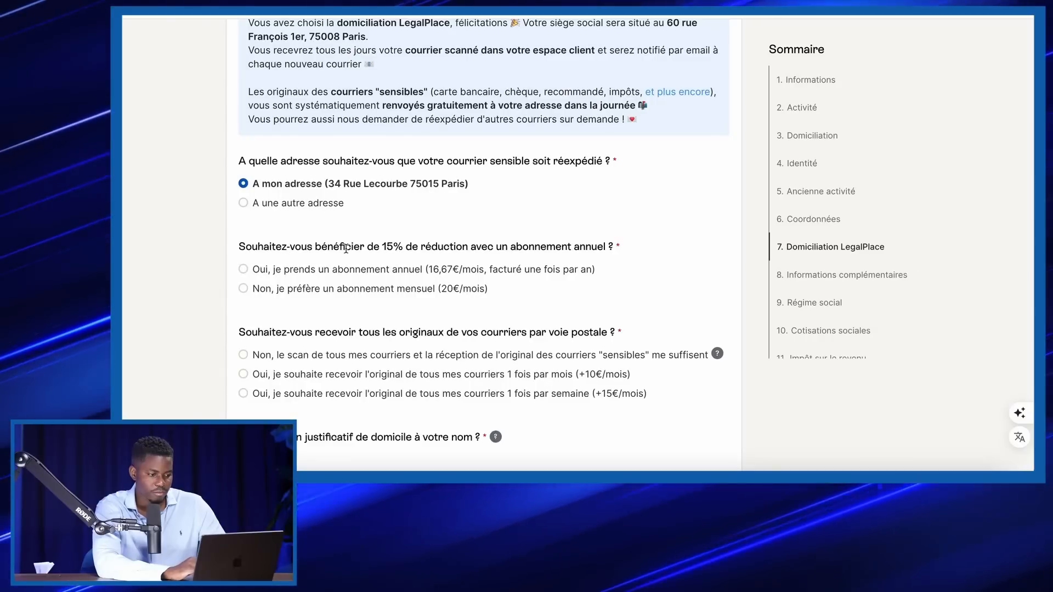
{"action": "left_click", "coordinate": [243, 289]}
{"action": "scroll", "coordinate": [336, 232], "scroll_direction": "down", "scroll_amount": 3}
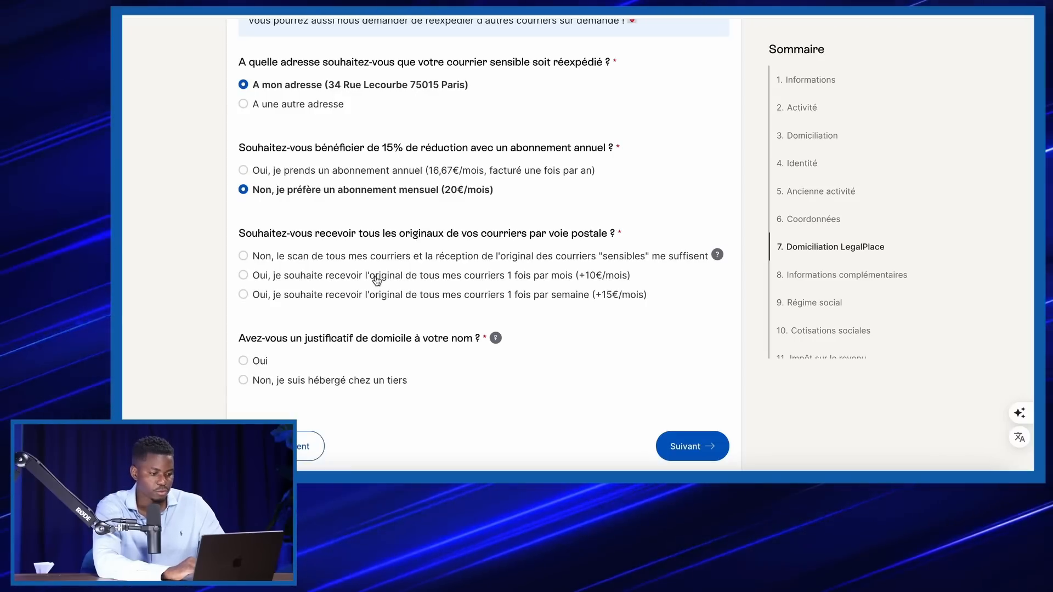
{"action": "left_click", "coordinate": [378, 279]}
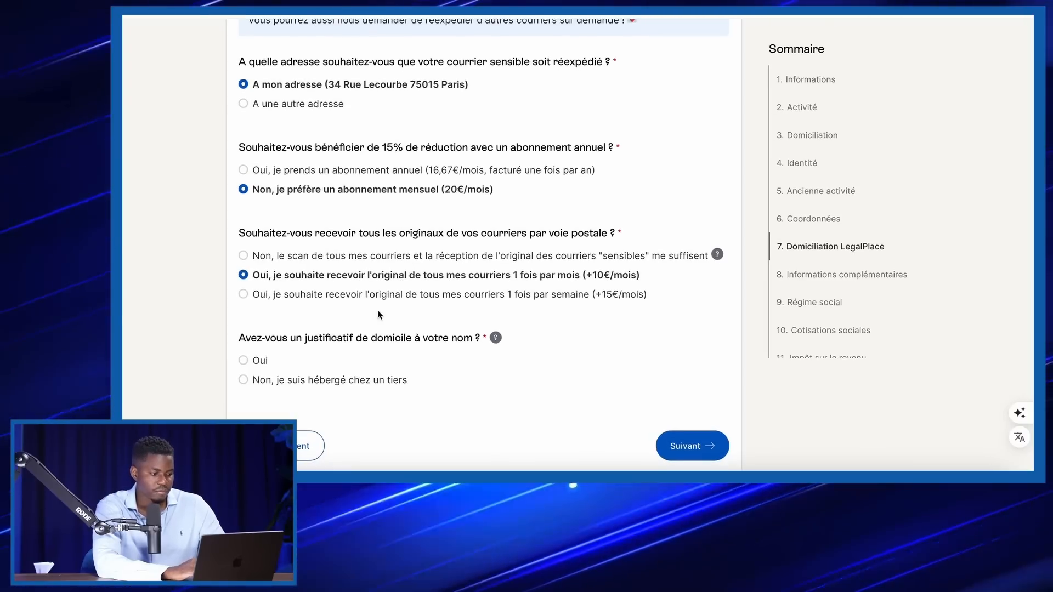
Answer Oui to having a proof of address in one's own name and continue to Informations complémentaires.
{"action": "left_click_drag", "start_coordinate": [227, 340], "coordinate": [478, 341]}
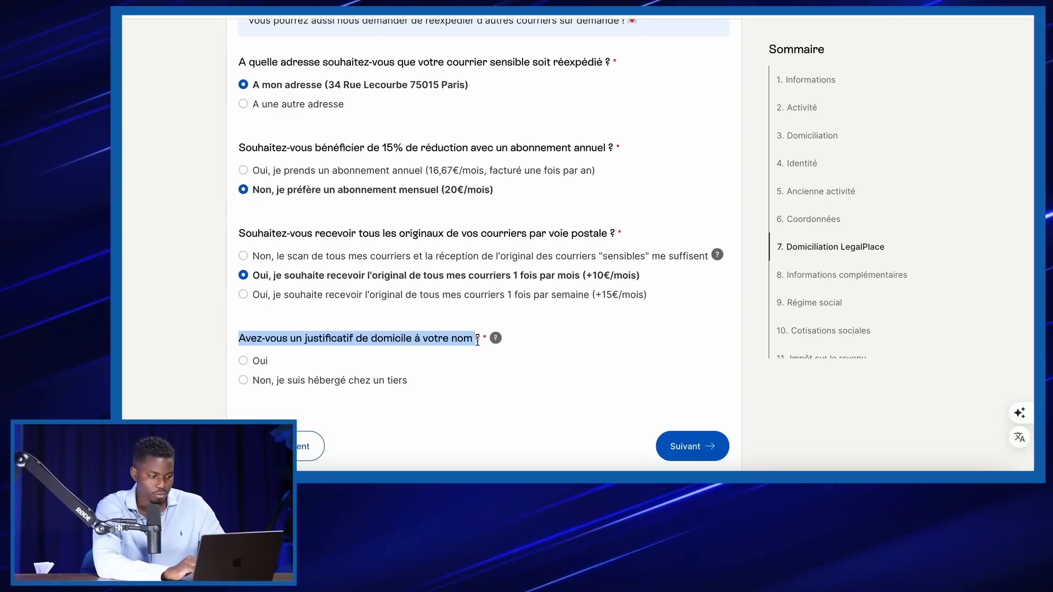
{"action": "left_click", "coordinate": [538, 336]}
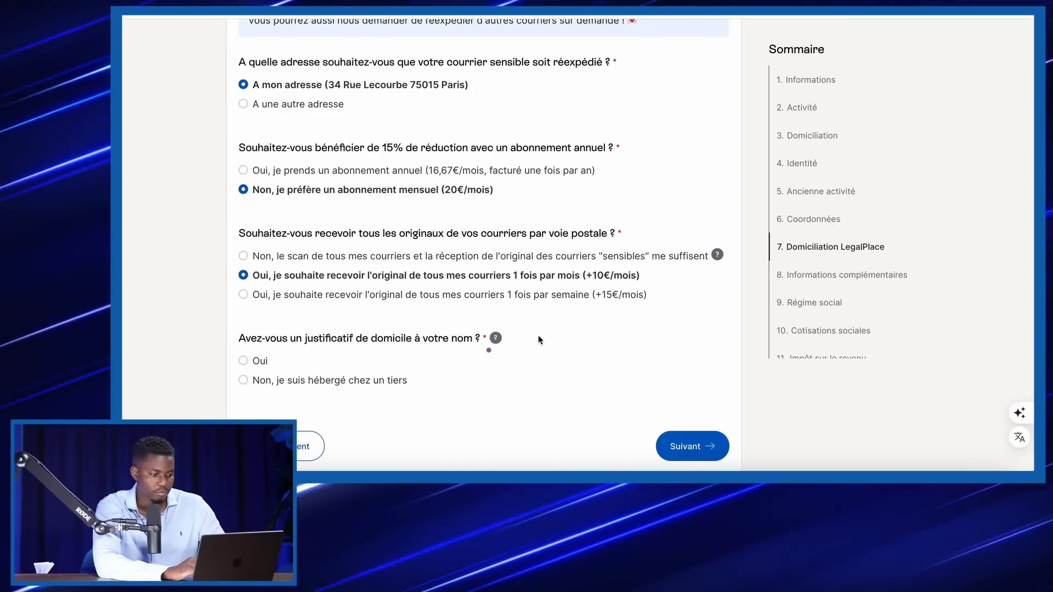
{"action": "left_click", "coordinate": [243, 362]}
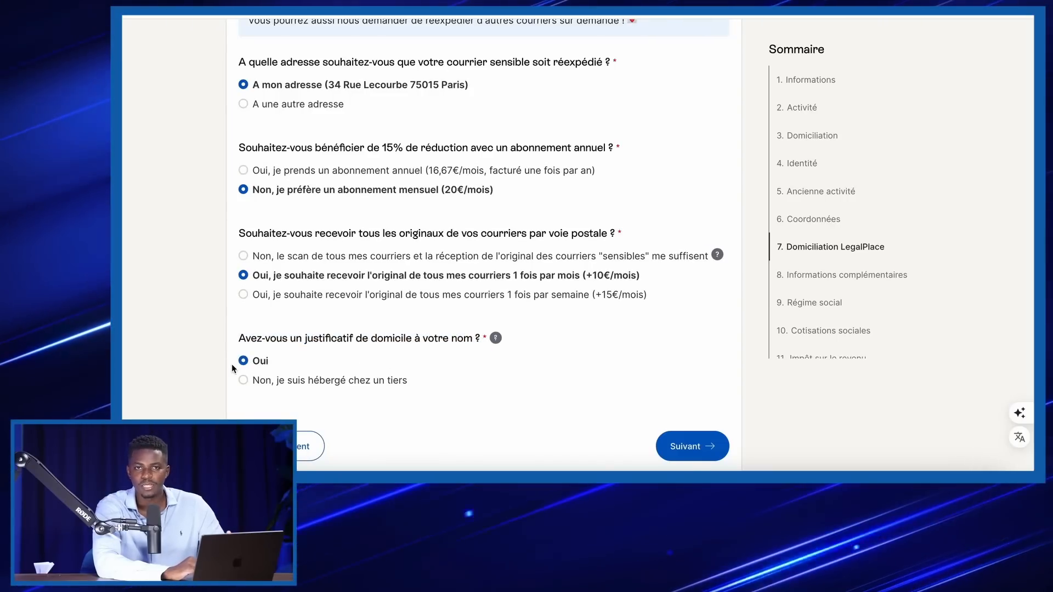
{"action": "left_click", "coordinate": [258, 381]}
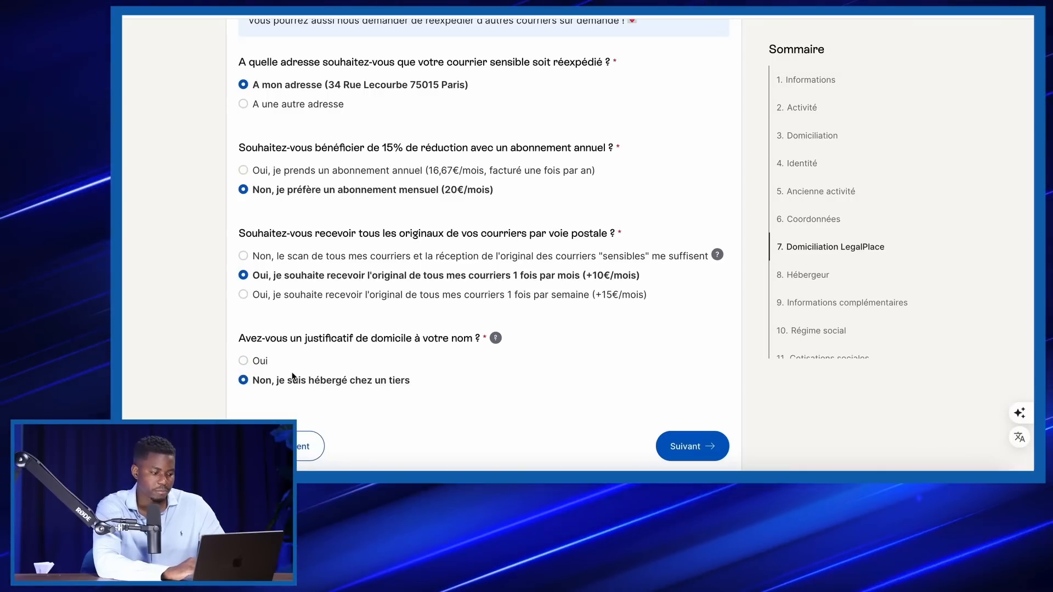
{"action": "left_click", "coordinate": [243, 361]}
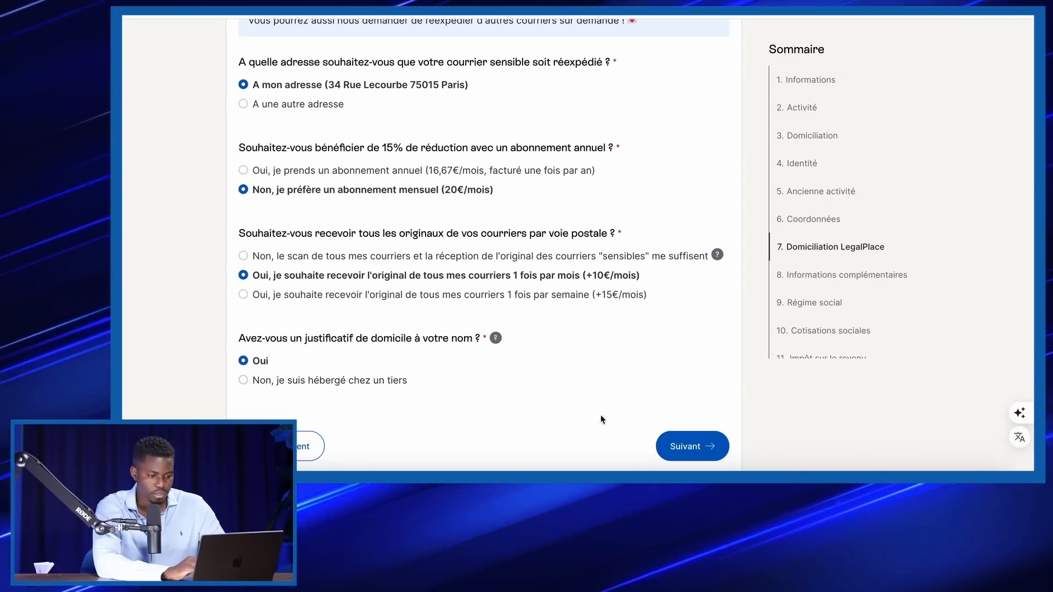
{"action": "left_click", "coordinate": [687, 446]}
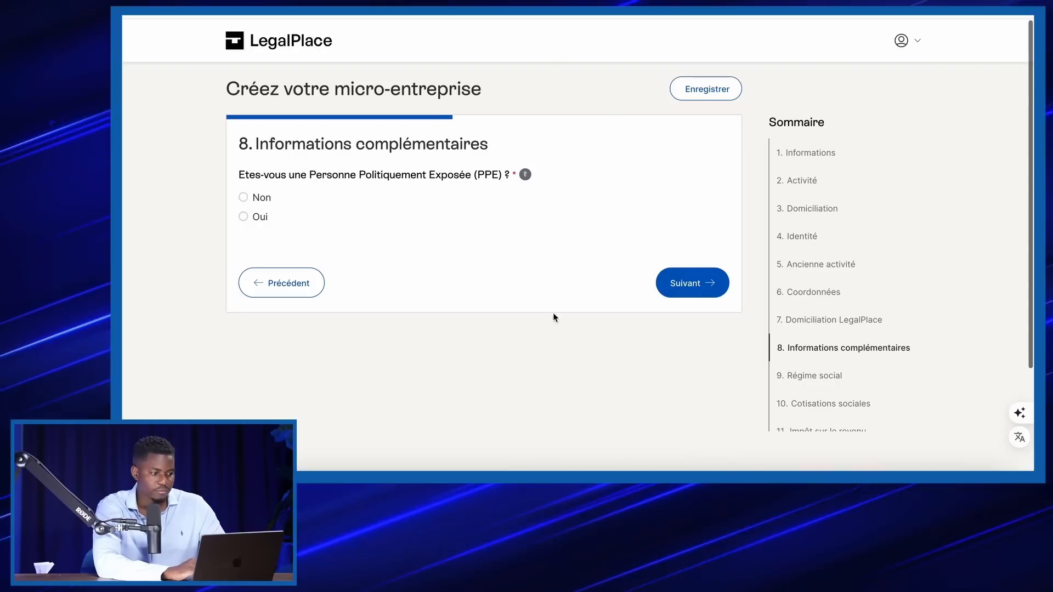
Answer Non to the Personne Politiquement Exposée (PPE) question and continue to Régime social.
{"action": "triple_click", "coordinate": [276, 175]}
{"action": "left_click", "coordinate": [342, 168]}
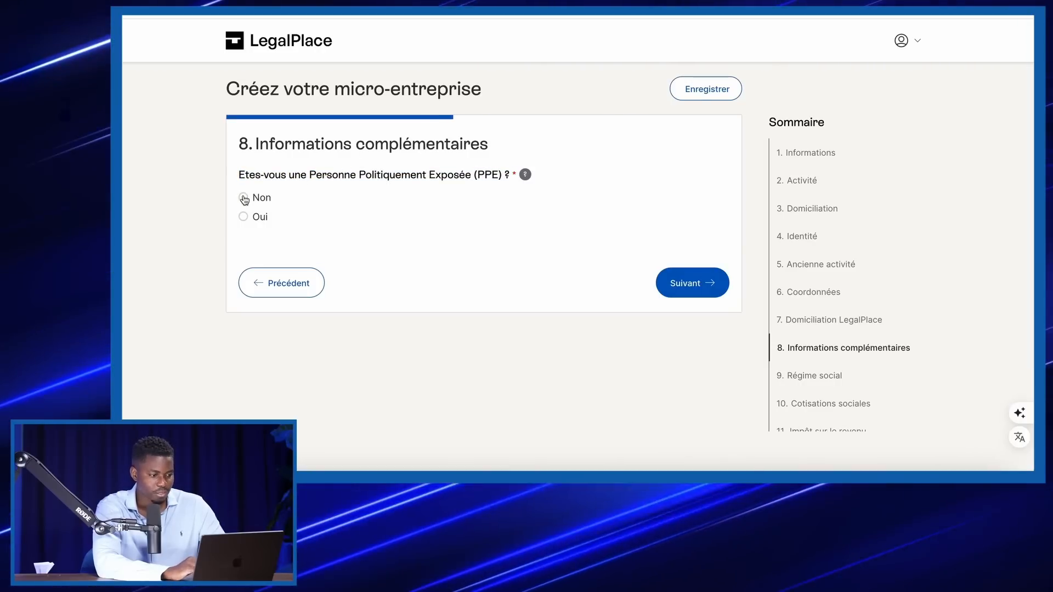
{"action": "left_click", "coordinate": [720, 275]}
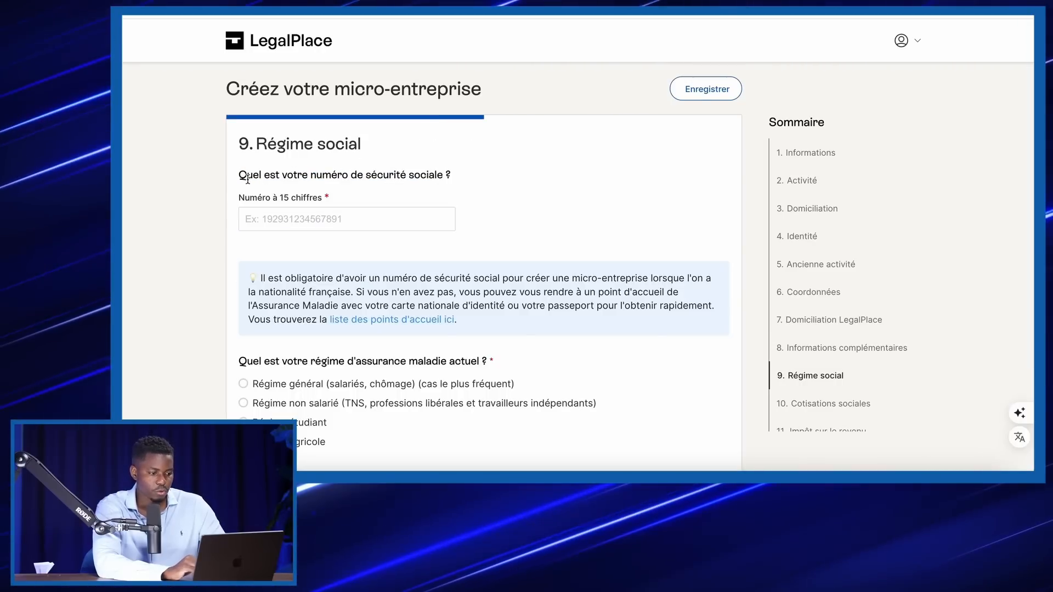
Open the social security number field and set the current health insurance scheme to Régime général (salariés, chômage).
{"action": "left_click_drag", "start_coordinate": [239, 177], "coordinate": [499, 182]}
{"action": "left_click", "coordinate": [319, 219]}
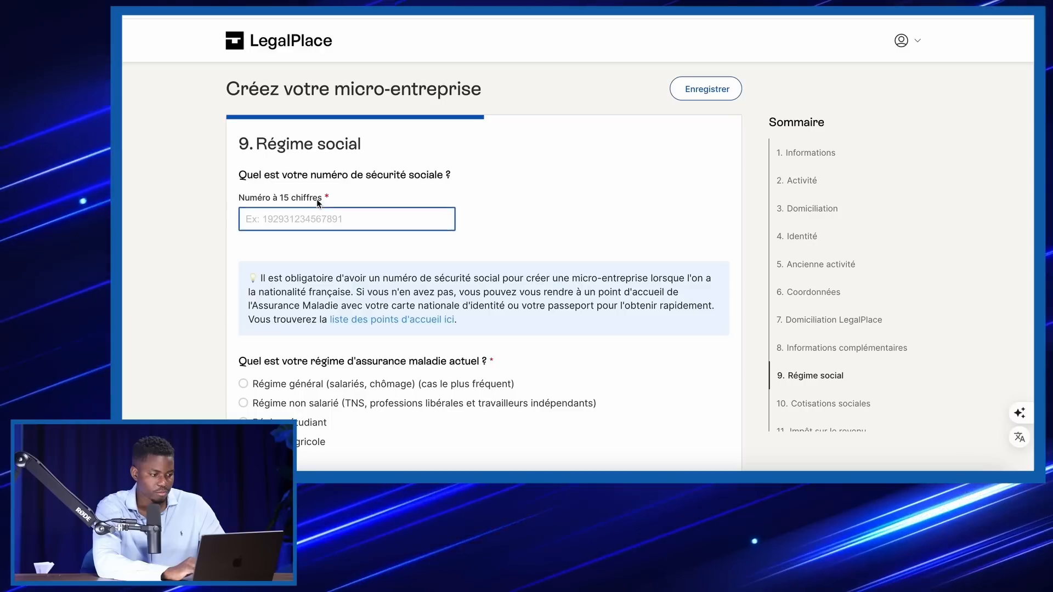
{"action": "scroll", "coordinate": [317, 204], "scroll_direction": "down", "scroll_amount": 1}
{"action": "scroll", "coordinate": [317, 204], "scroll_direction": "down", "scroll_amount": 4}
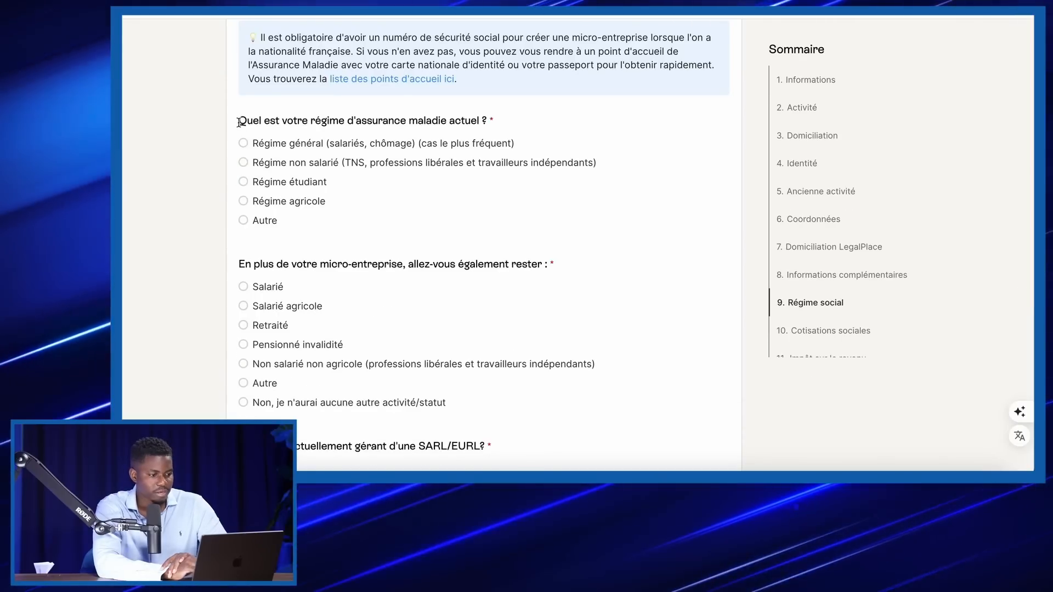
{"action": "left_click_drag", "start_coordinate": [239, 120], "coordinate": [479, 117]}
{"action": "left_click", "coordinate": [517, 118]}
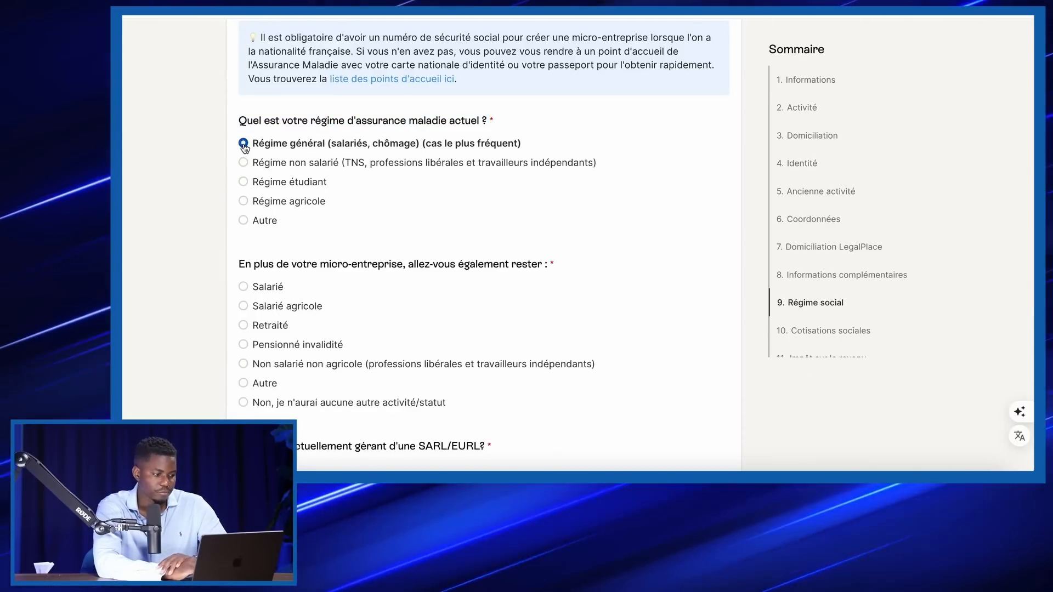
Set the status kept alongside the micro-enterprise to Salarié, answer Non to managing a SARL/EURL, and continue.
{"action": "scroll", "coordinate": [259, 248], "scroll_direction": "down", "scroll_amount": 1}
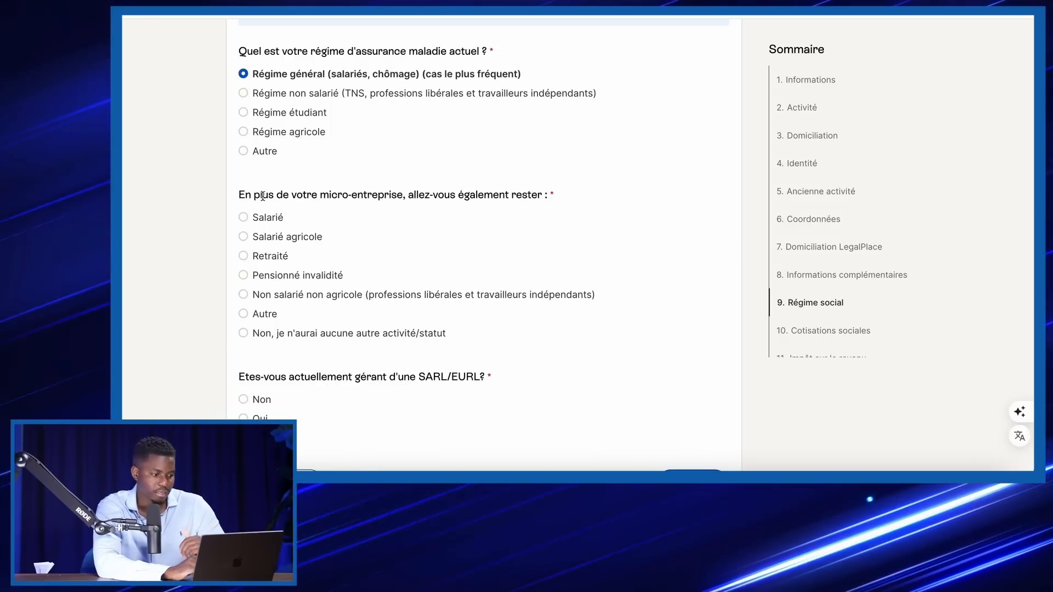
{"action": "left_click", "coordinate": [244, 218]}
{"action": "scroll", "coordinate": [328, 341], "scroll_direction": "down", "scroll_amount": 2}
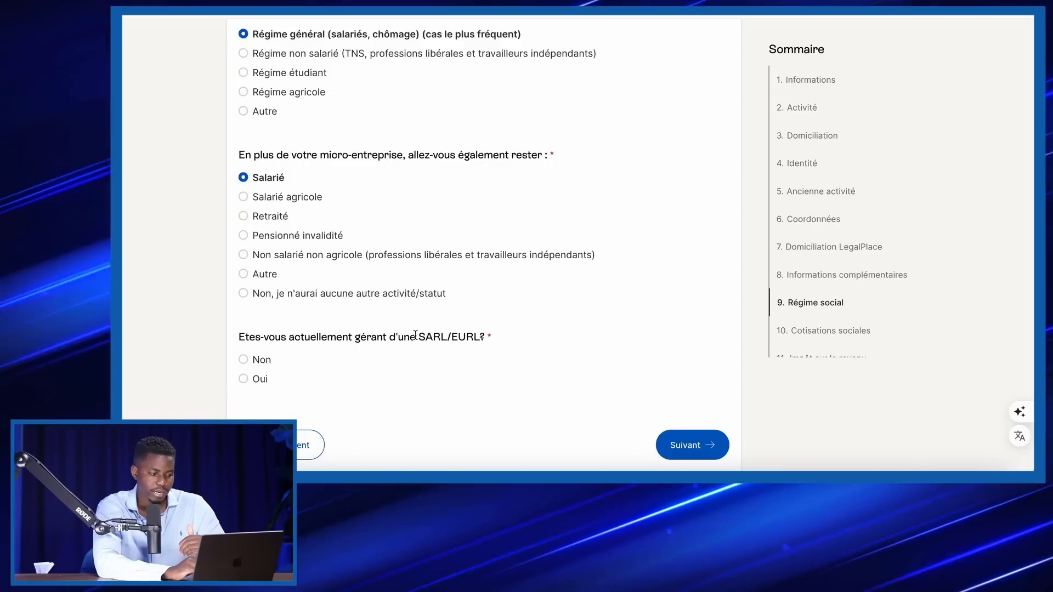
{"action": "left_click", "coordinate": [245, 362]}
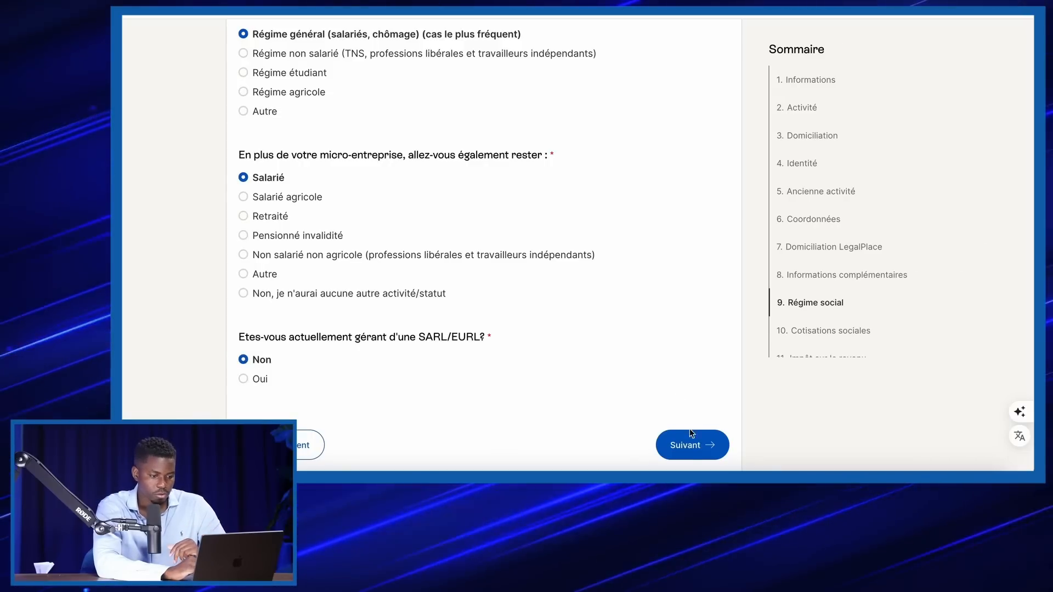
{"action": "left_click", "coordinate": [691, 456]}
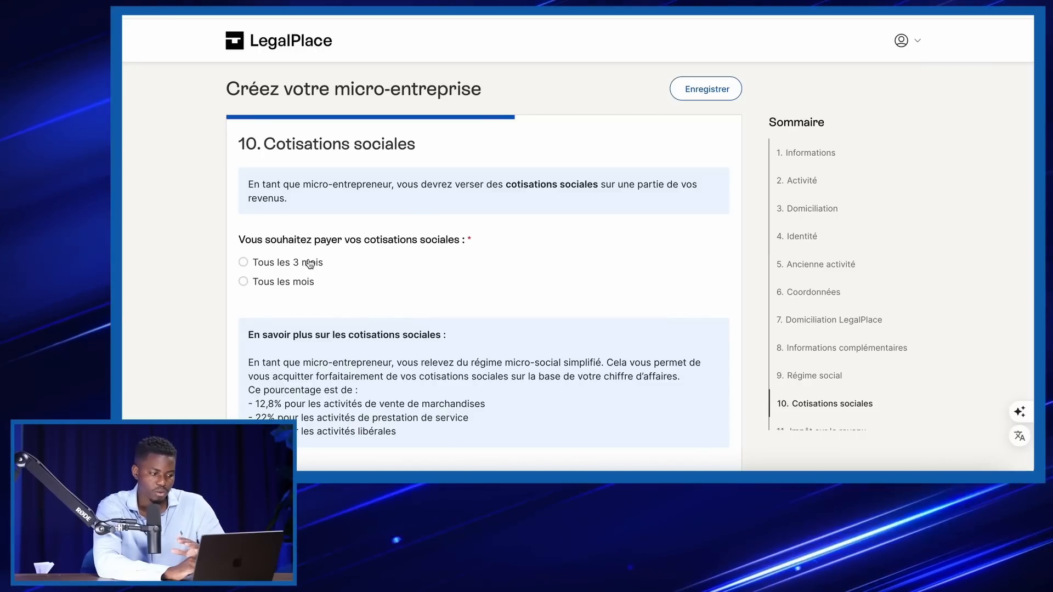
Set the social contributions payment frequency to Tous les mois and continue to Impôt sur le revenu.
{"action": "left_click", "coordinate": [285, 283]}
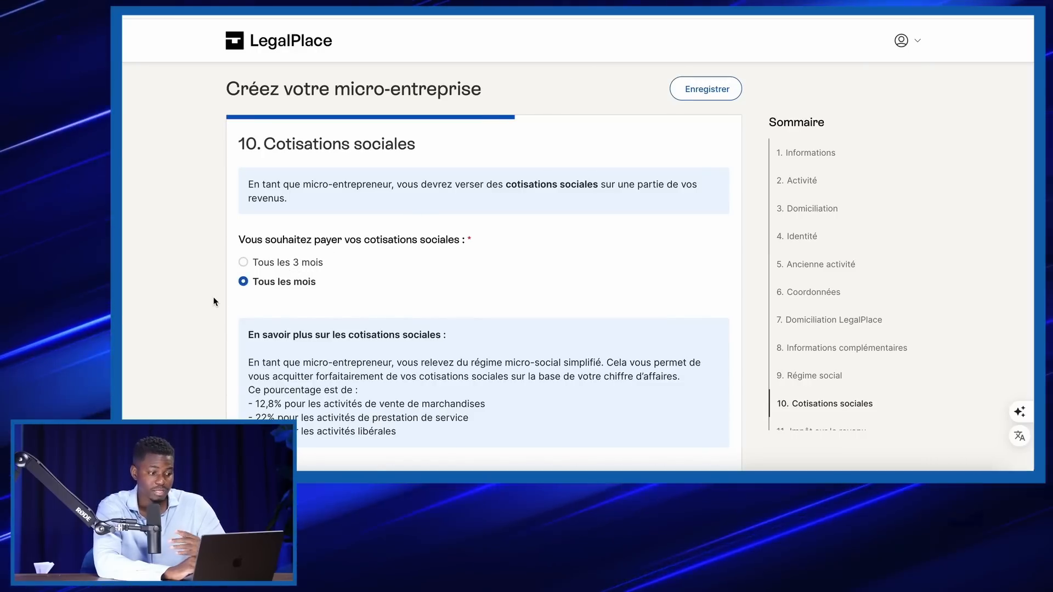
{"action": "scroll", "coordinate": [214, 302], "scroll_direction": "down", "scroll_amount": 1}
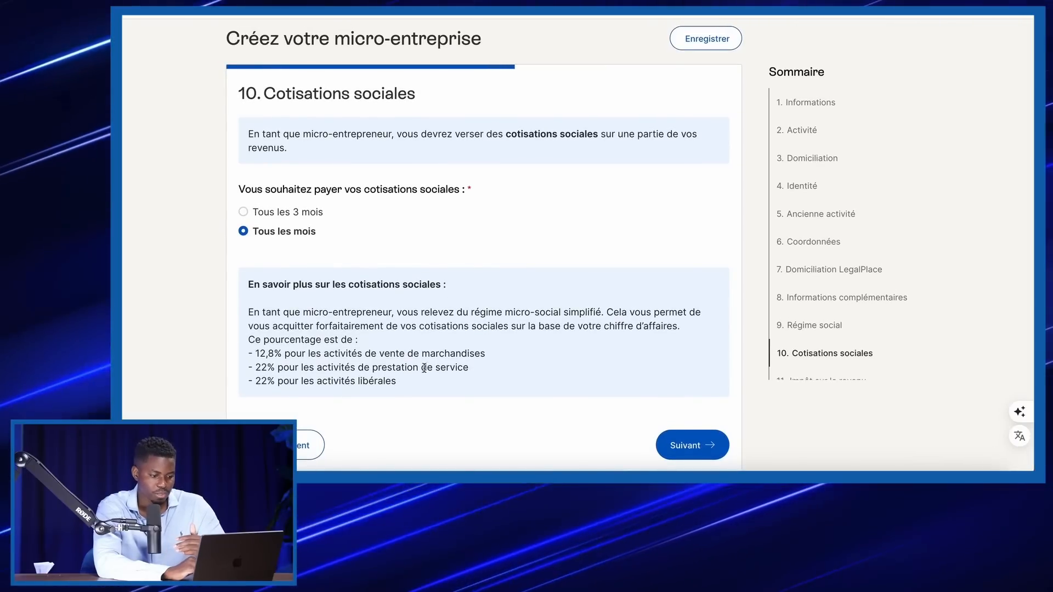
{"action": "left_click_drag", "start_coordinate": [397, 312], "coordinate": [460, 375]}
{"action": "left_click", "coordinate": [476, 371]}
{"action": "left_click", "coordinate": [693, 449]}
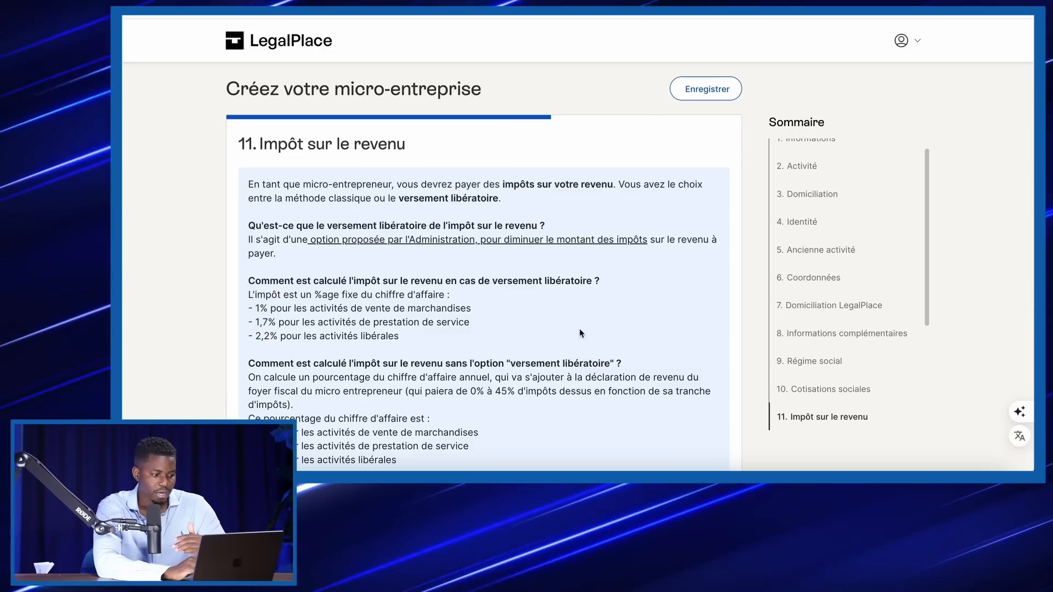
Answer Oui to opting for the versement libératoire and continue to Cas particuliers.
{"action": "scroll", "coordinate": [579, 330], "scroll_direction": "down", "scroll_amount": 5}
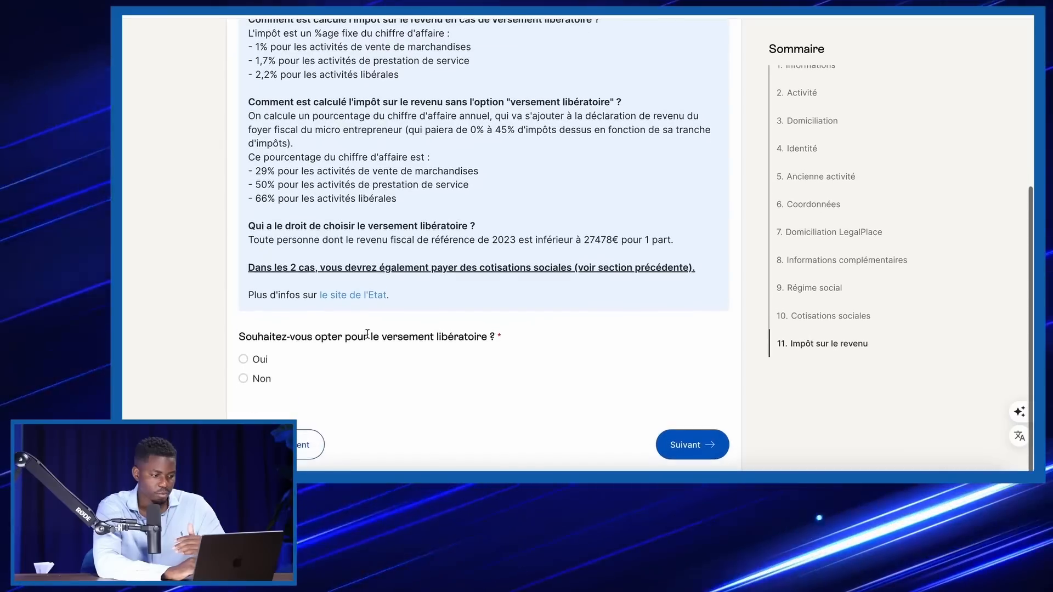
{"action": "left_click_drag", "start_coordinate": [328, 337], "coordinate": [510, 344]}
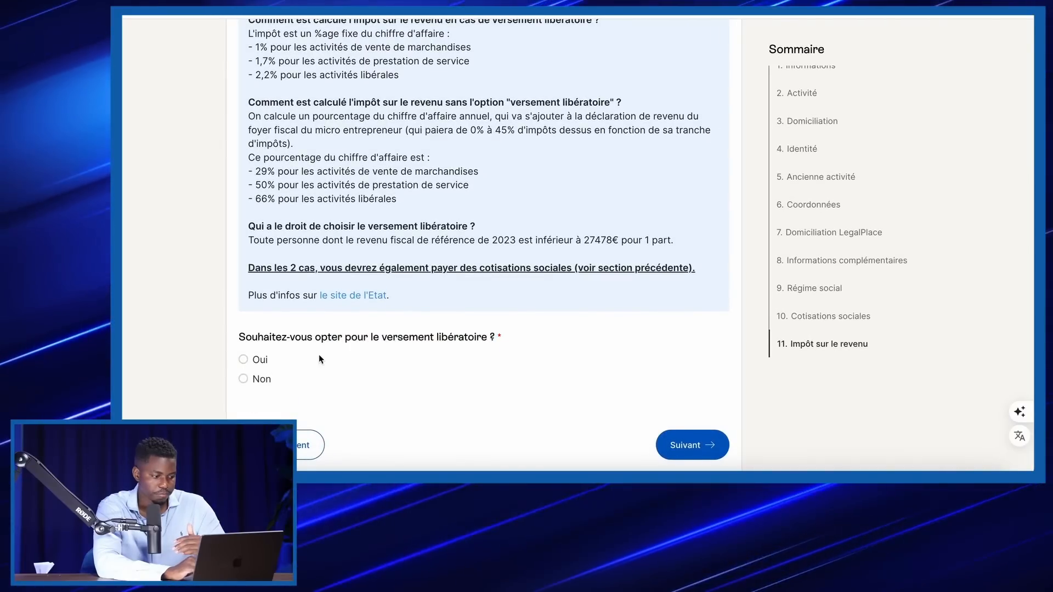
{"action": "left_click", "coordinate": [243, 360]}
{"action": "left_click", "coordinate": [686, 445]}
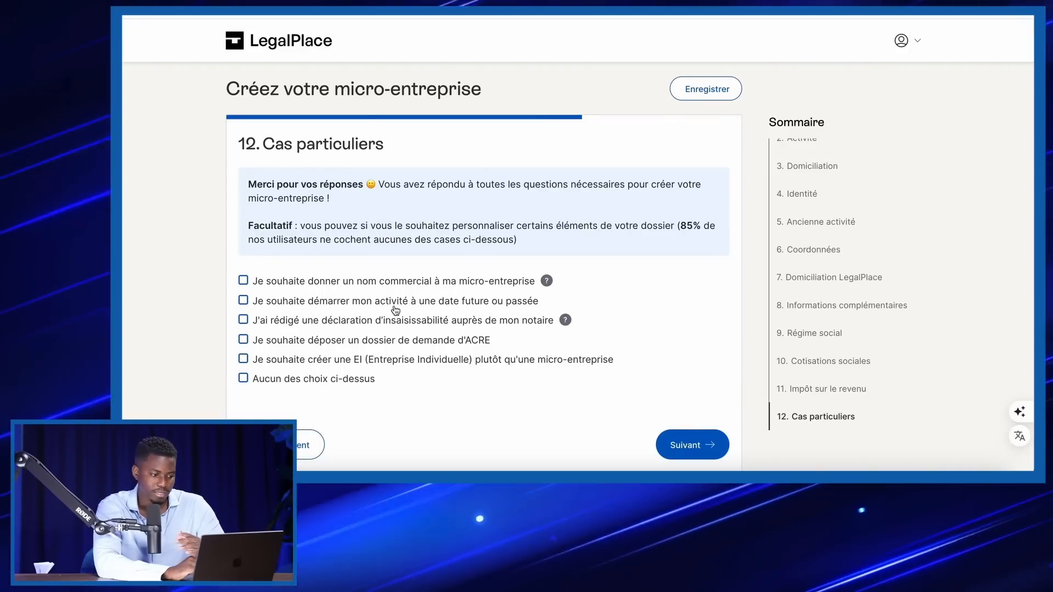
Choose Aucun des choix ci-dessus for the special cases and continue past Compte pro to Assurance professionnelle.
{"action": "left_click", "coordinate": [316, 378]}
{"action": "scroll", "coordinate": [654, 416], "scroll_direction": "down", "scroll_amount": 1}
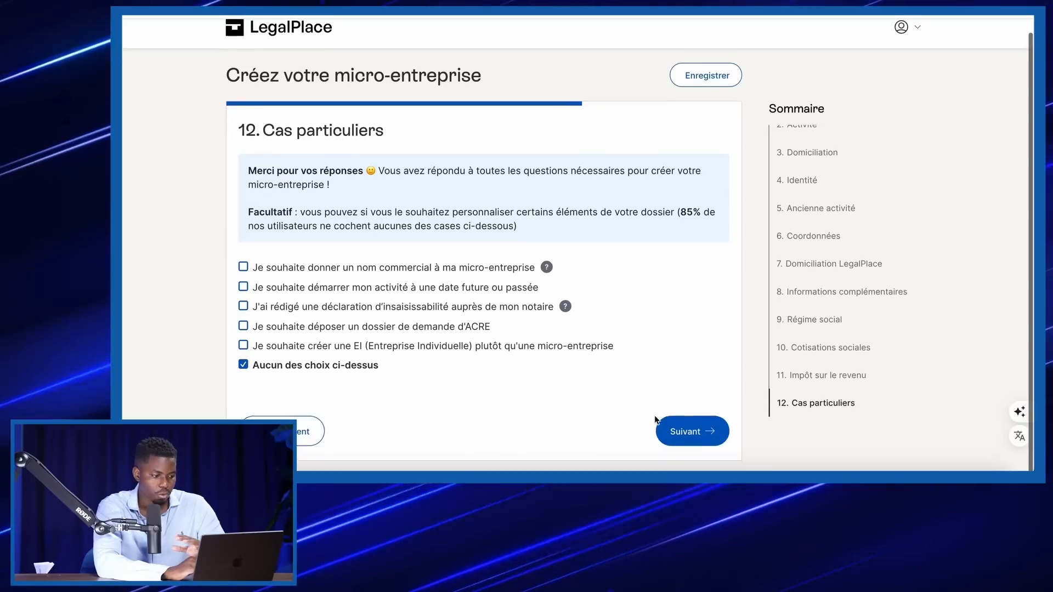
{"action": "left_click", "coordinate": [685, 434]}
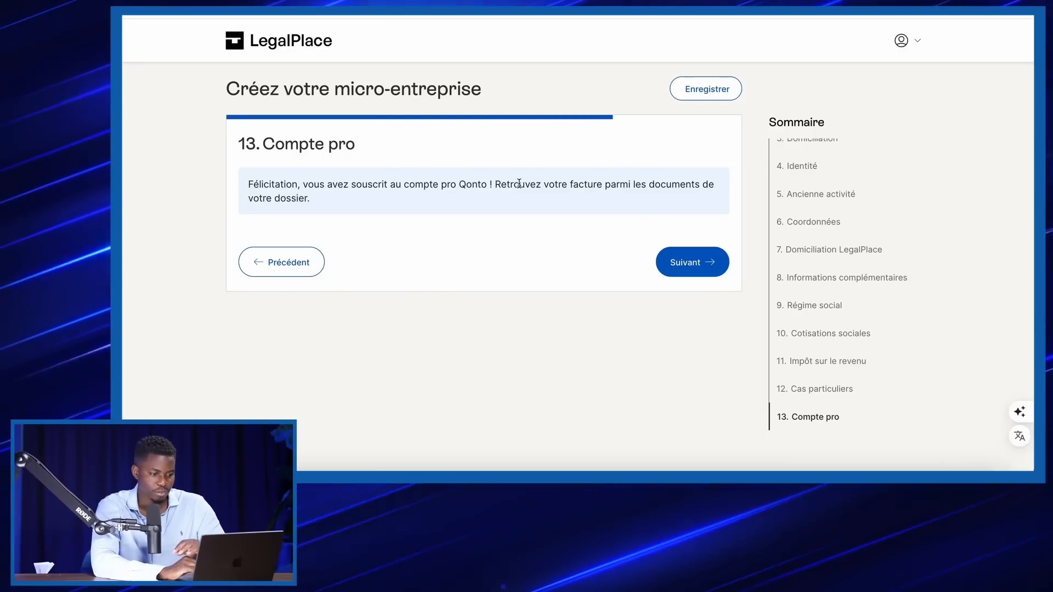
{"action": "left_click", "coordinate": [709, 265]}
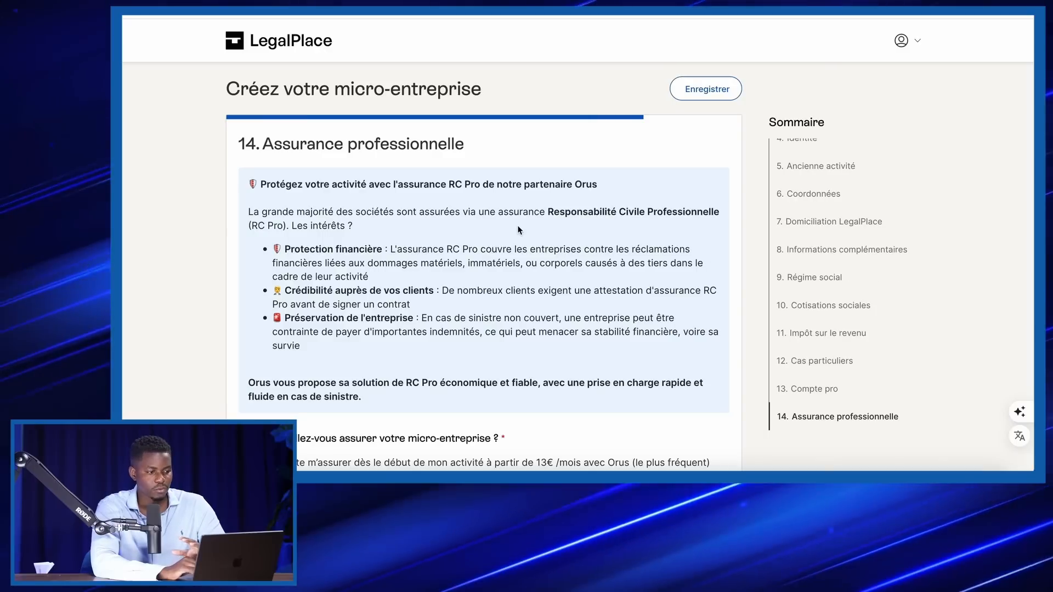
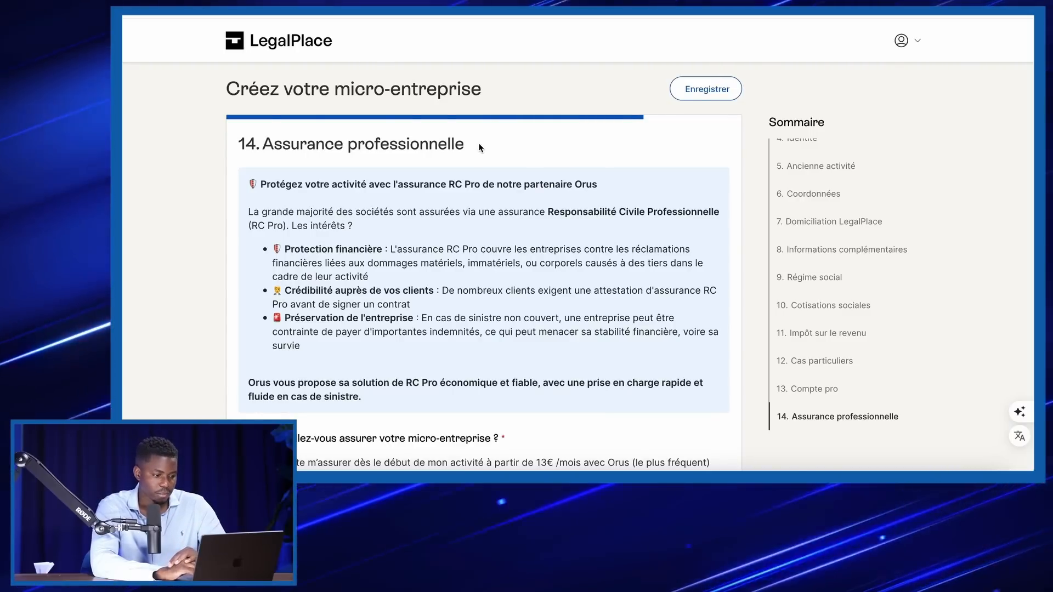
Answer Je ne suis pas intéressé to insuring the micro-enterprise and continue to Nom de domaine.
{"action": "scroll", "coordinate": [293, 257], "scroll_direction": "down", "scroll_amount": 3}
{"action": "double_click", "coordinate": [293, 256]}
{"action": "triple_click", "coordinate": [293, 257]}
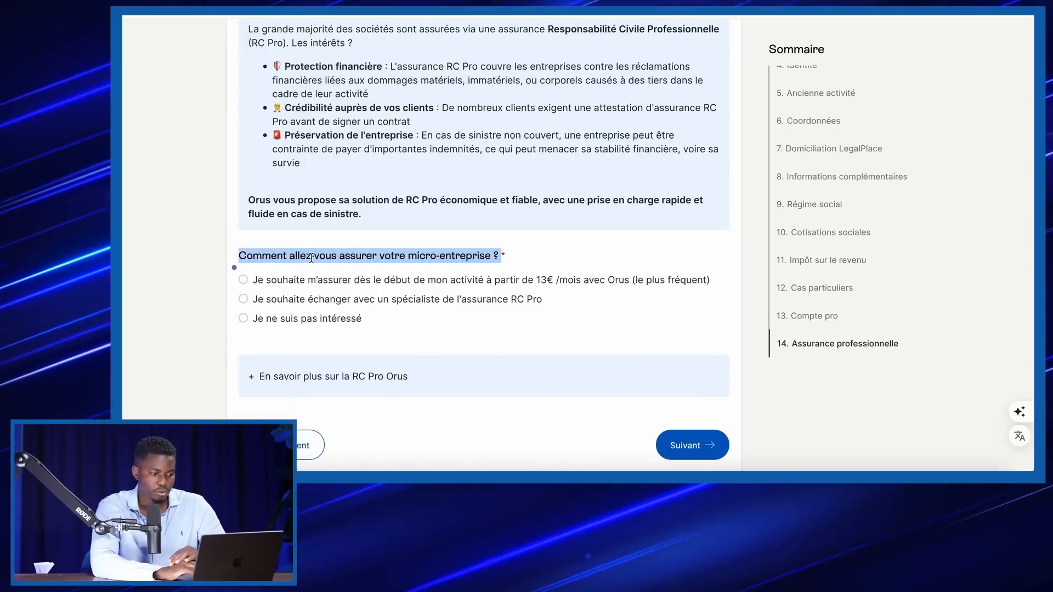
{"action": "left_click", "coordinate": [311, 257]}
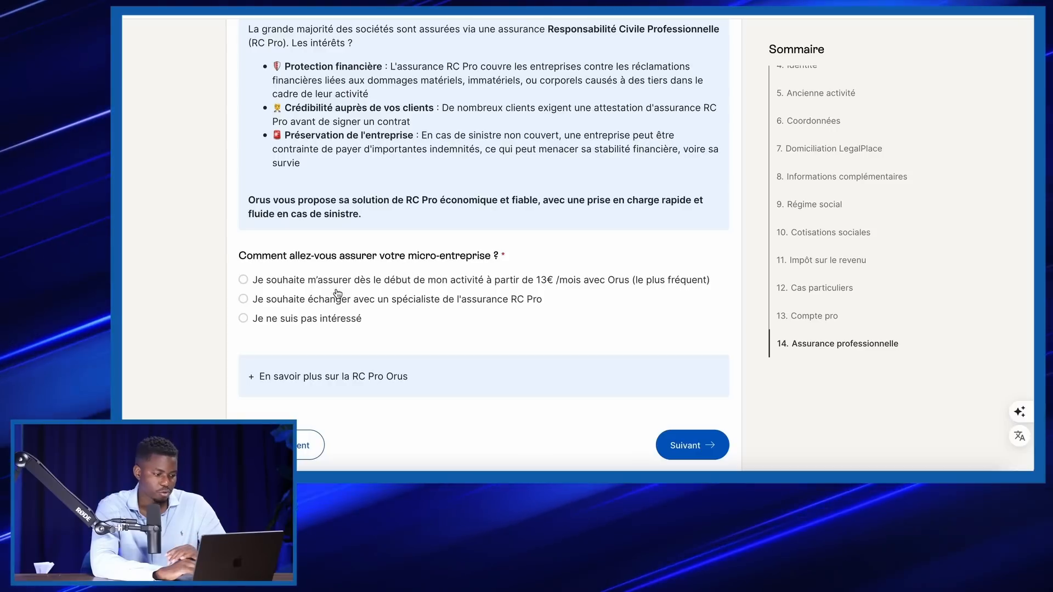
{"action": "left_click", "coordinate": [297, 322]}
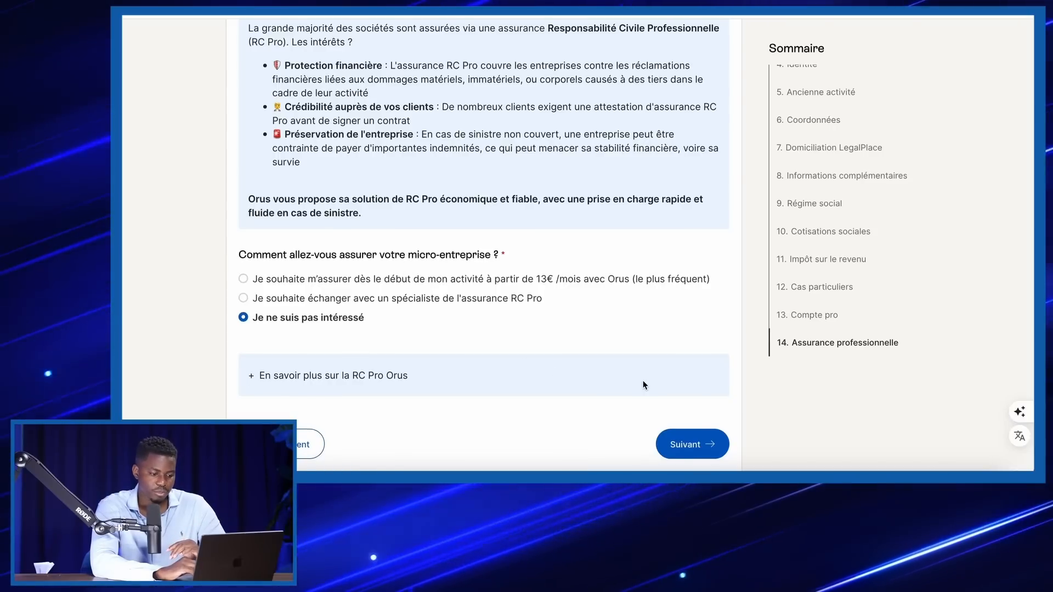
{"action": "left_click", "coordinate": [713, 450]}
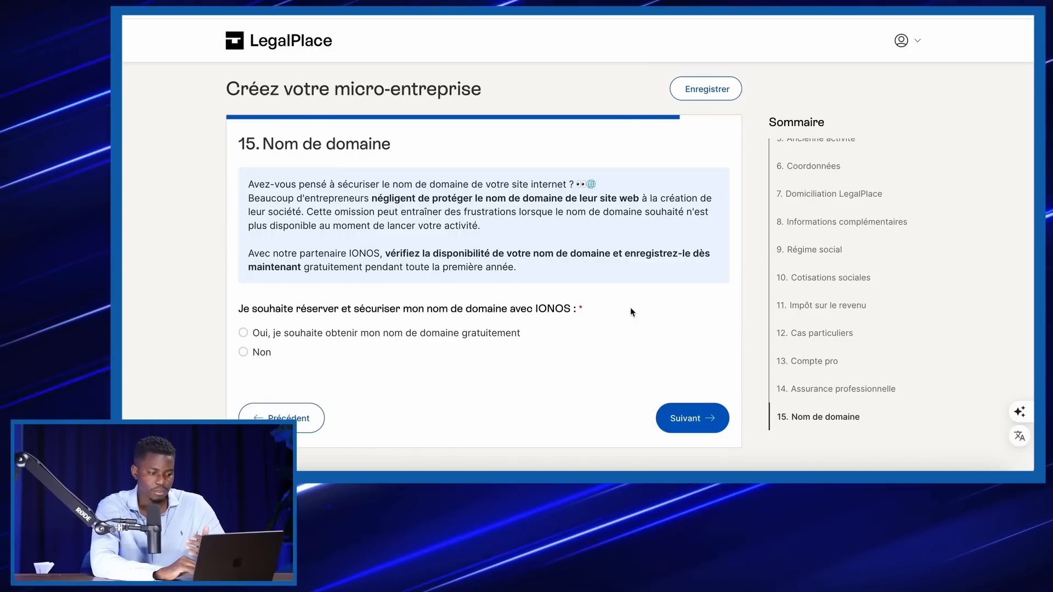
Answer Non to both the IONOS domain name offer and the training adviser callback, continuing to Prochaines étapes.
{"action": "left_click", "coordinate": [251, 352]}
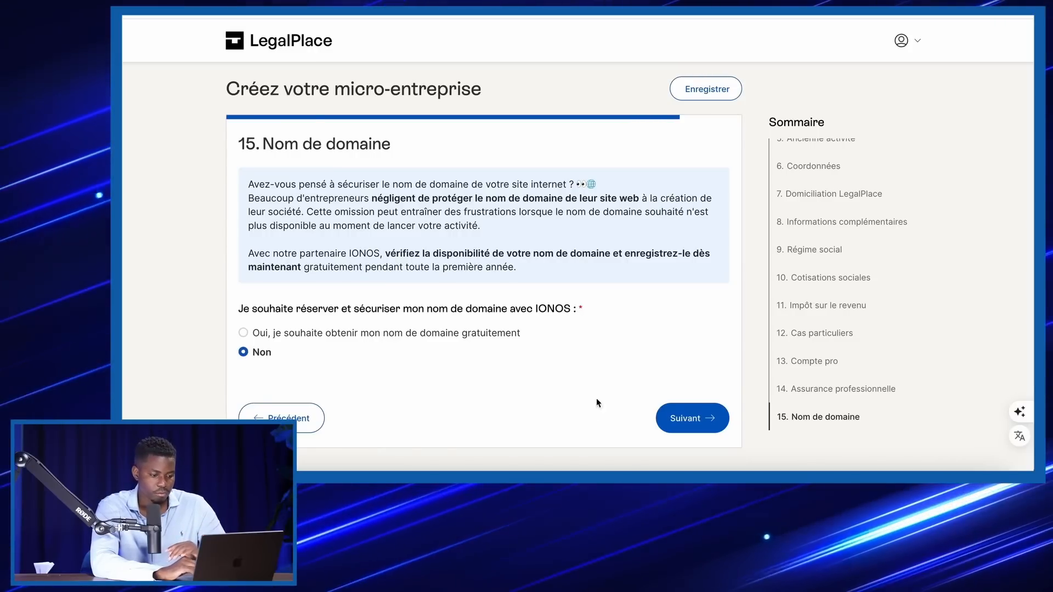
{"action": "left_click", "coordinate": [704, 418]}
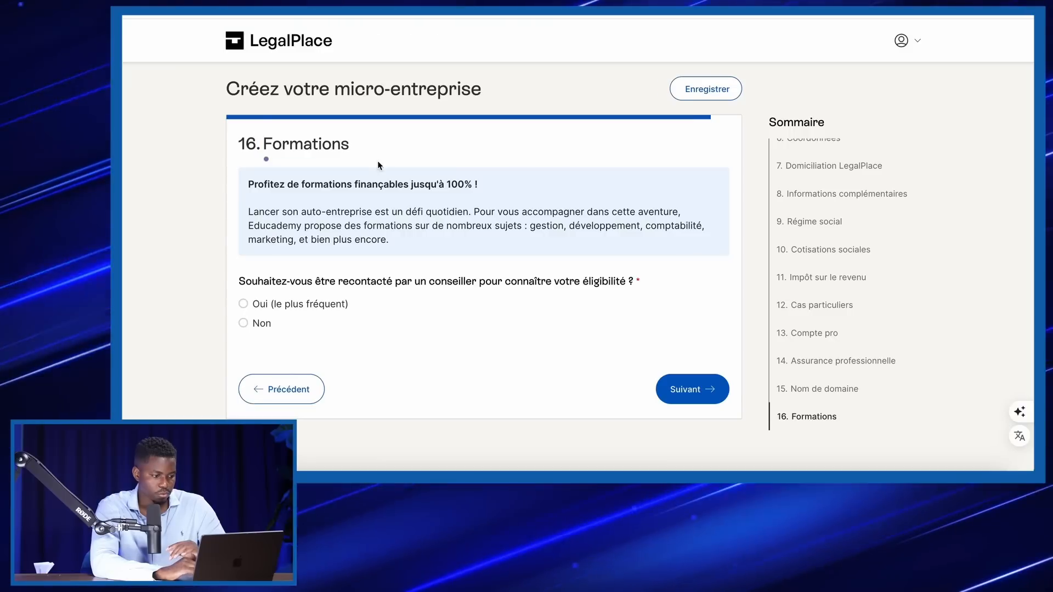
{"action": "left_click", "coordinate": [249, 331]}
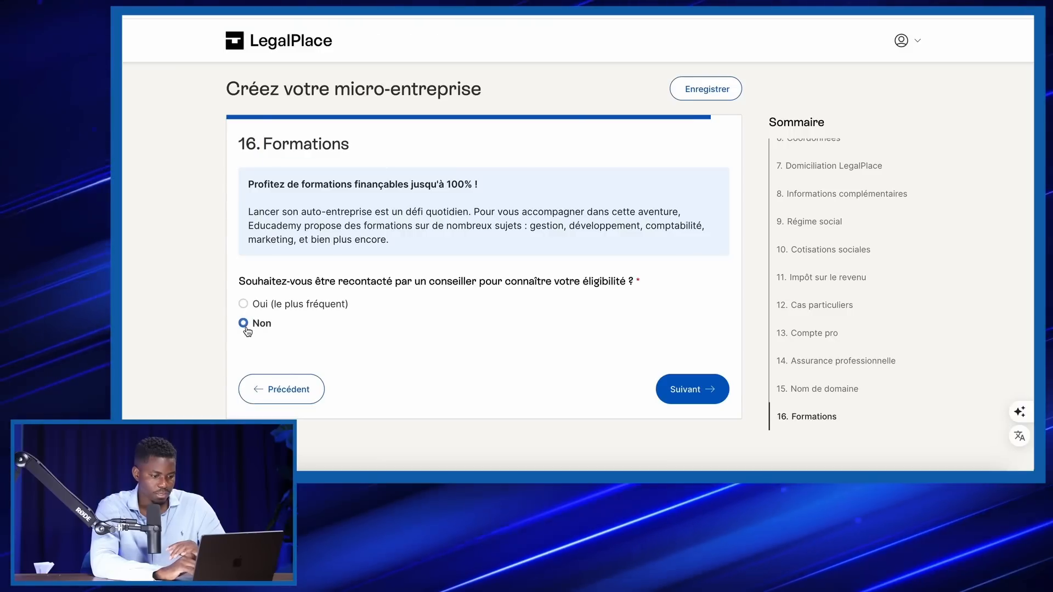
{"action": "left_click", "coordinate": [691, 391]}
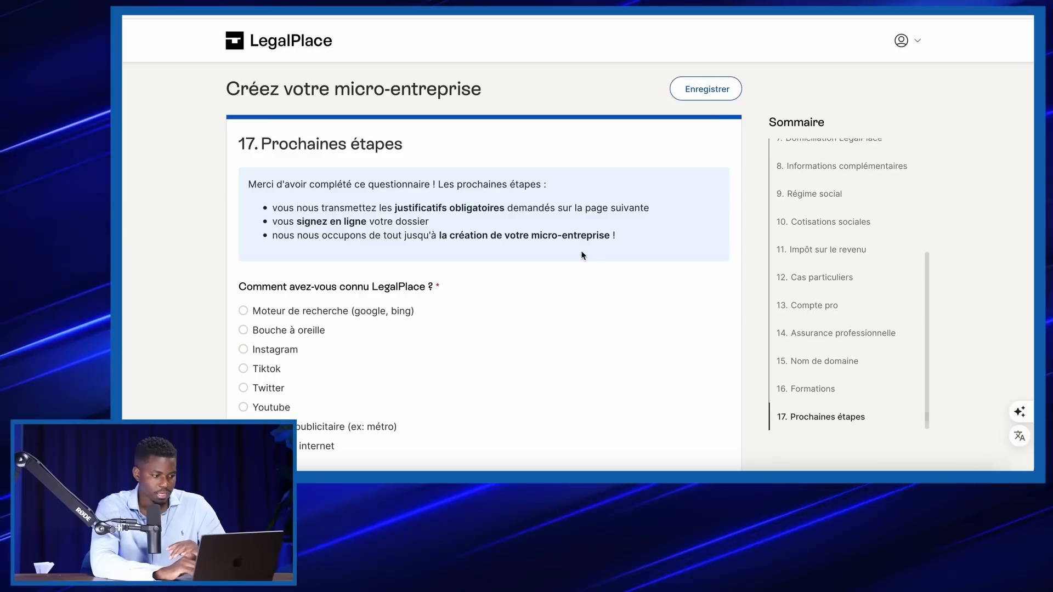
Set Youtube as how LegalPlace was discovered and enter the channel's name.
{"action": "scroll", "coordinate": [582, 256], "scroll_direction": "down", "scroll_amount": 1}
{"action": "scroll", "coordinate": [583, 255], "scroll_direction": "down", "scroll_amount": 2}
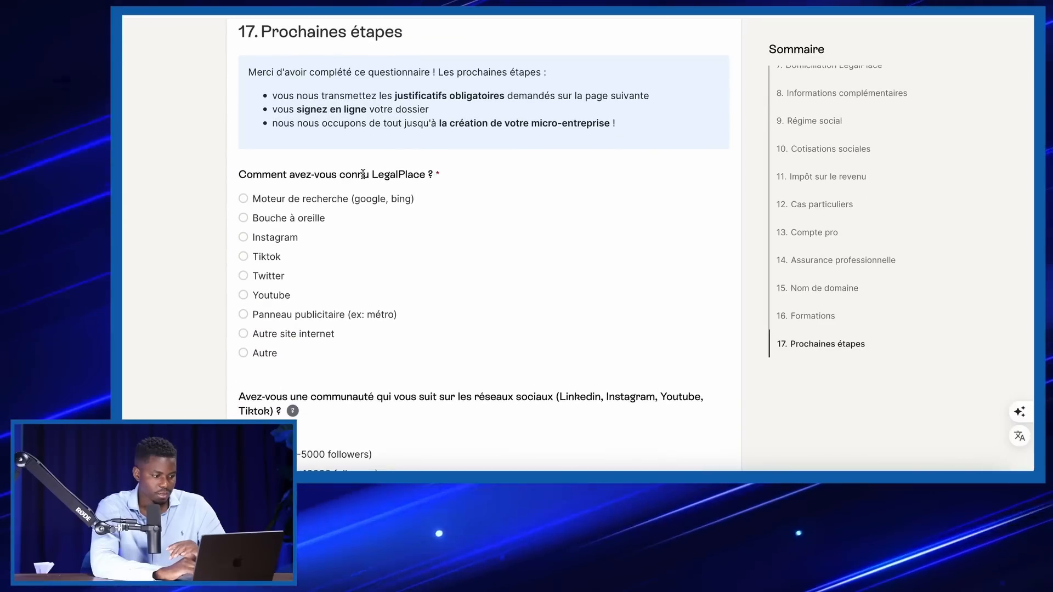
{"action": "triple_click", "coordinate": [363, 174]}
{"action": "left_click", "coordinate": [271, 295]}
{"action": "left_click", "coordinate": [331, 423]}
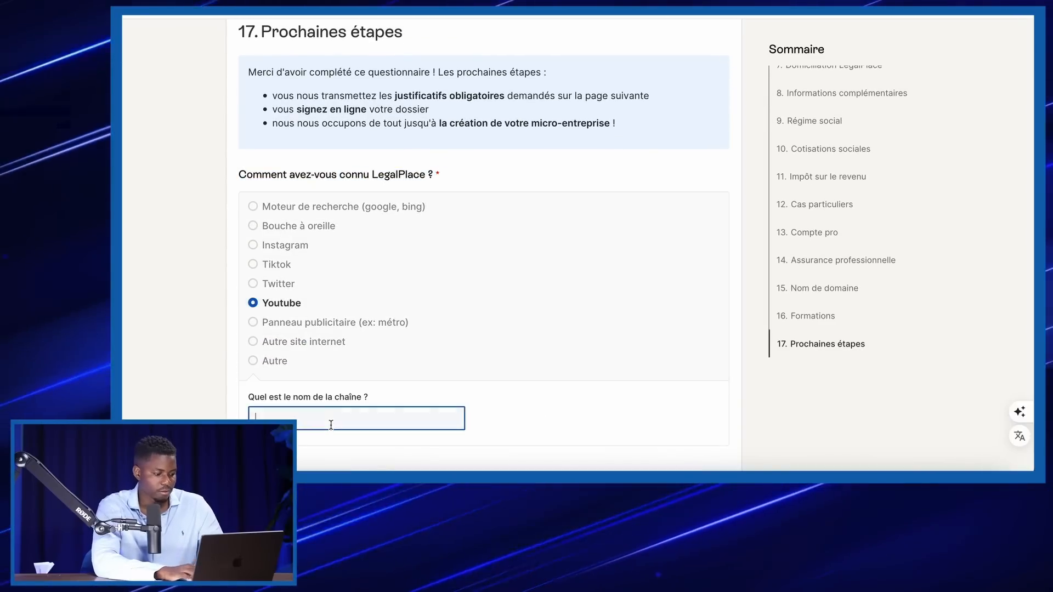
{"action": "type", "text": "Jonathan ECOM"}
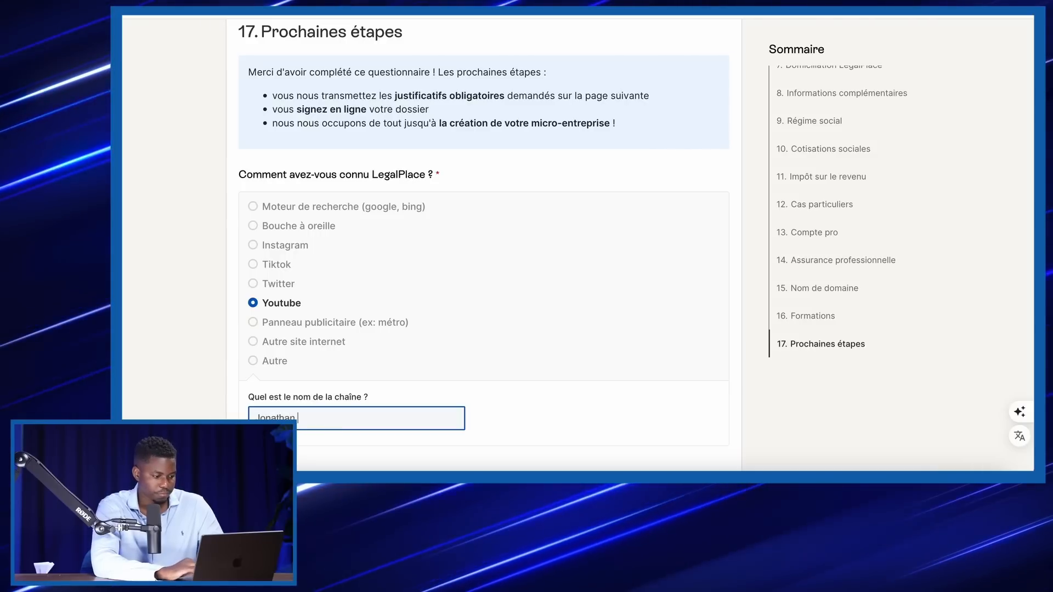
{"action": "left_click", "coordinate": [449, 306]}
Answer Non to having a social media community and submit the completed questionnaire.
{"action": "scroll", "coordinate": [449, 306], "scroll_direction": "down", "scroll_amount": 3}
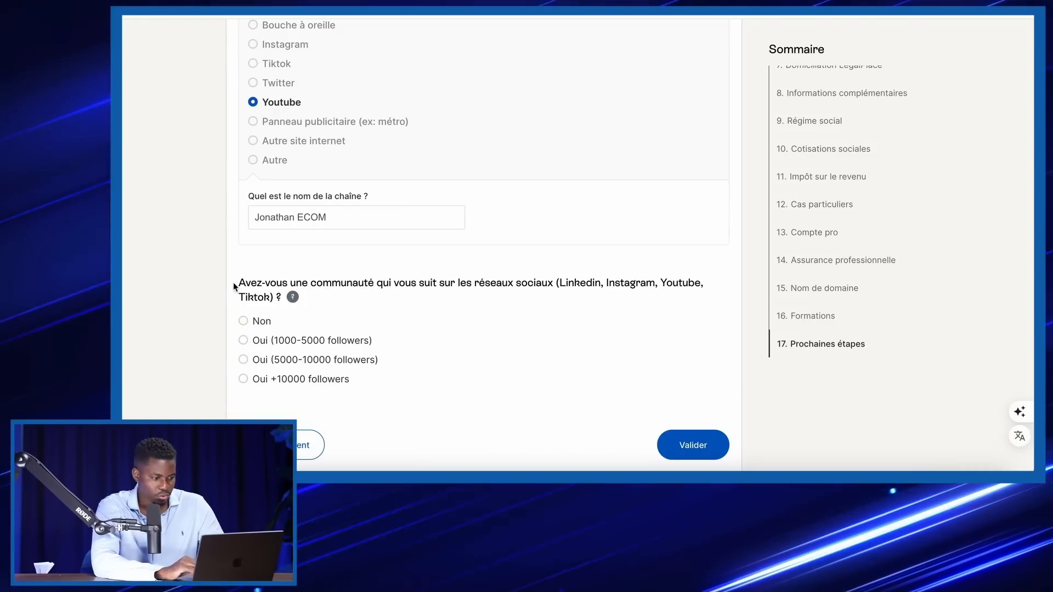
{"action": "left_click_drag", "start_coordinate": [235, 284], "coordinate": [545, 302]}
{"action": "left_click", "coordinate": [233, 318]}
{"action": "left_click", "coordinate": [243, 320]}
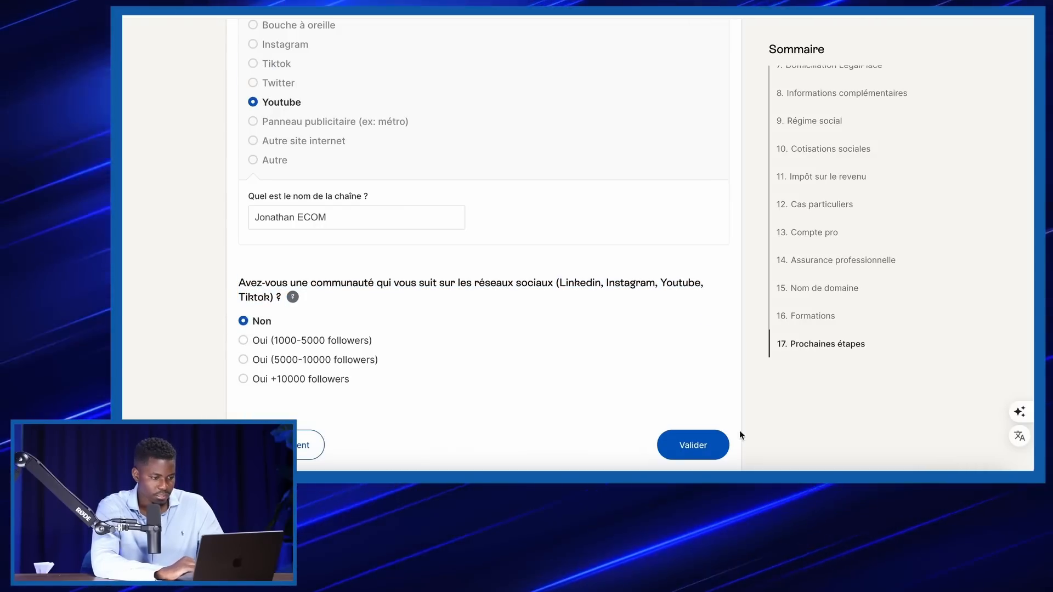
{"action": "left_click", "coordinate": [719, 442]}
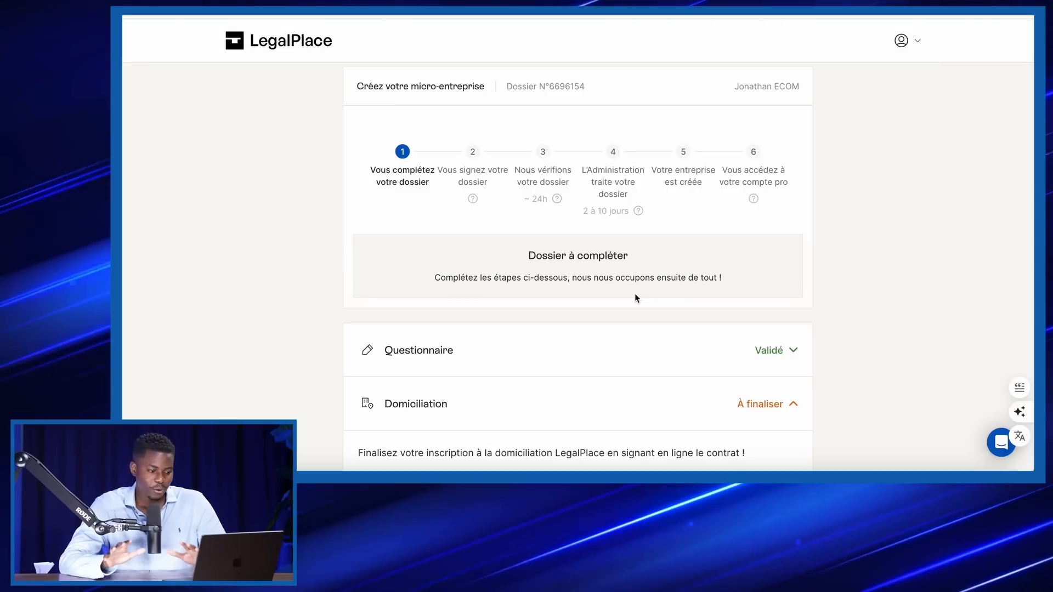
Open the Domiciliation contract for online signing and start the Signaturit signing process.
{"action": "scroll", "coordinate": [636, 298], "scroll_direction": "down", "scroll_amount": 3}
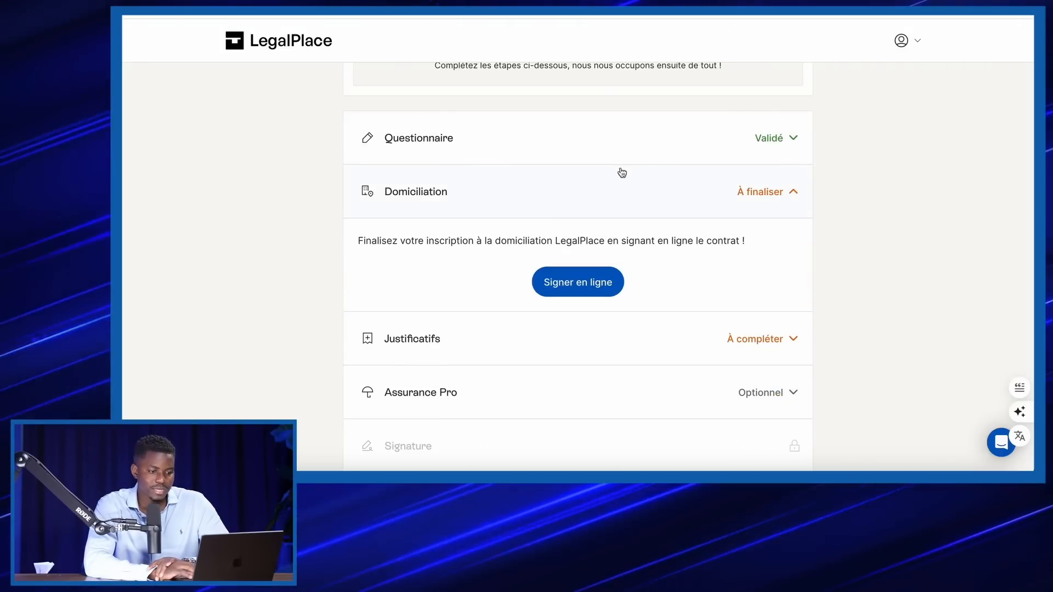
{"action": "left_click", "coordinate": [607, 288]}
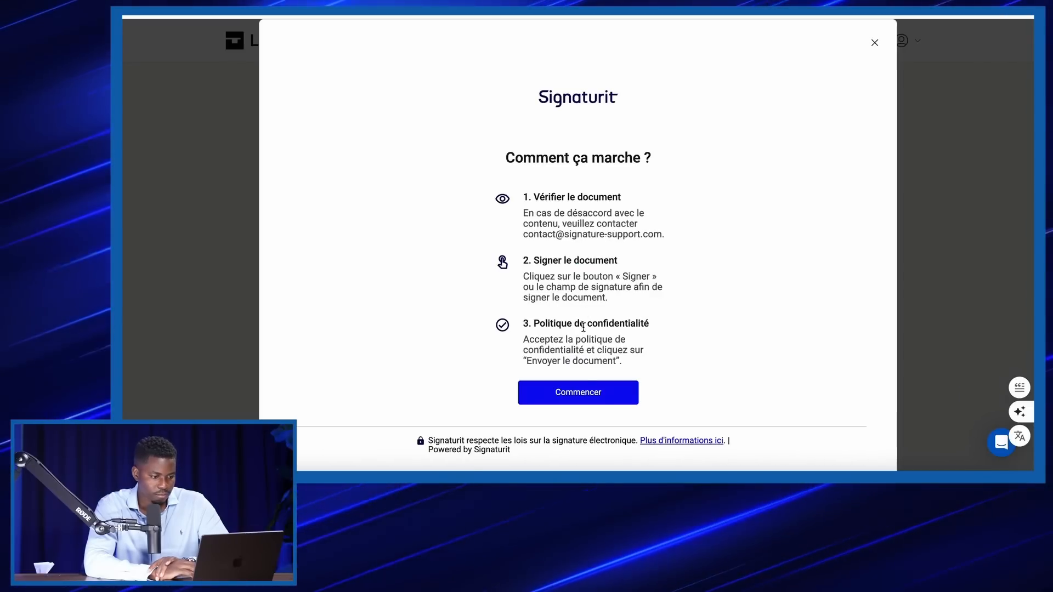
{"action": "left_click", "coordinate": [581, 400]}
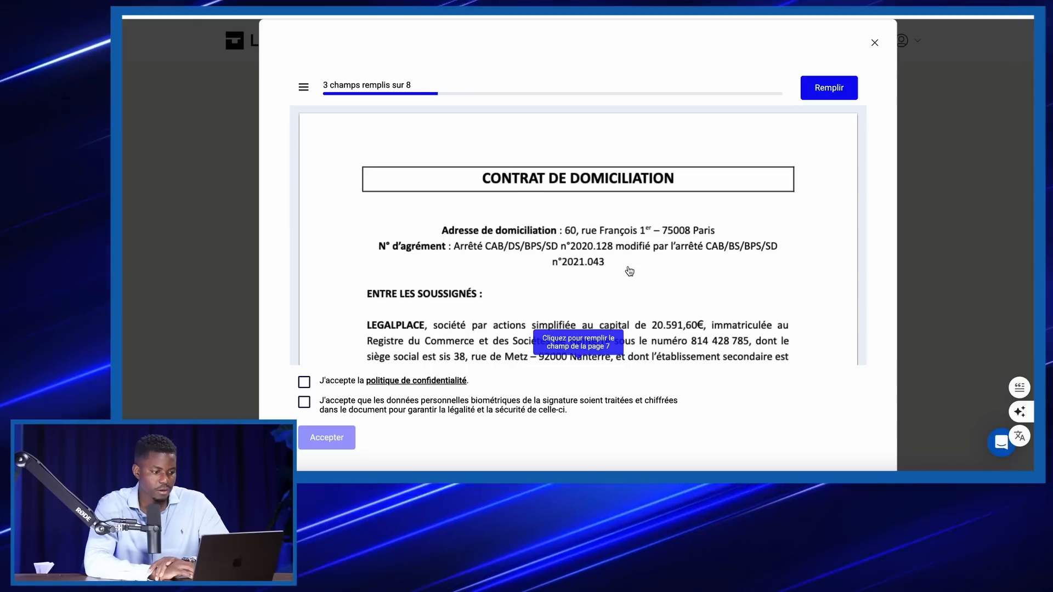
Look through the start of the domiciliation contract, and accept the privacy policy and the processing of biometric signature data.
{"action": "scroll", "coordinate": [630, 272], "scroll_direction": "down", "scroll_amount": 1}
{"action": "scroll", "coordinate": [630, 272], "scroll_direction": "down", "scroll_amount": 5}
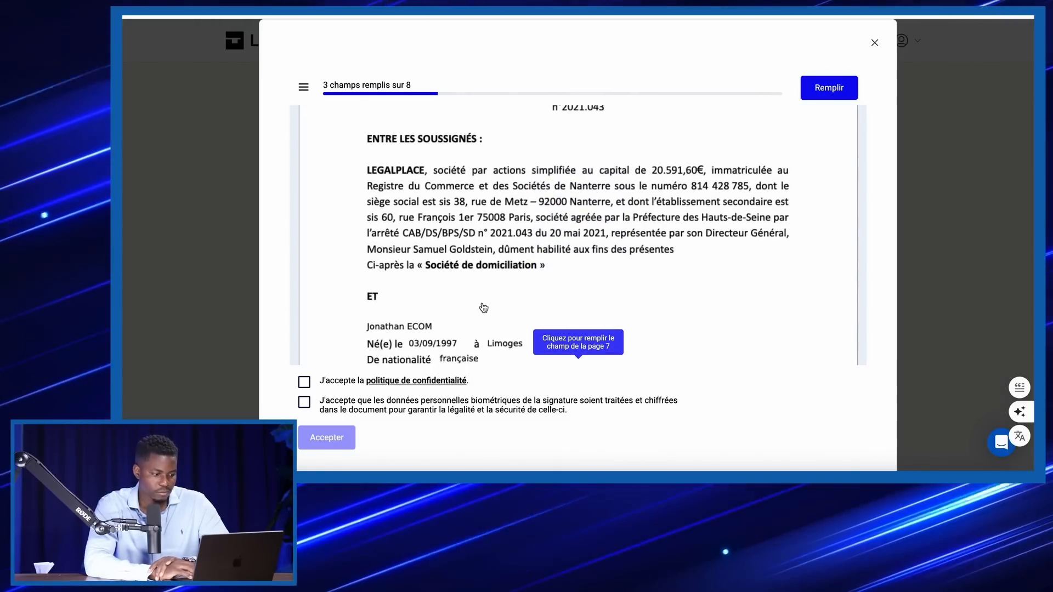
{"action": "scroll", "coordinate": [472, 310], "scroll_direction": "up", "scroll_amount": 4}
{"action": "left_click", "coordinate": [304, 382]}
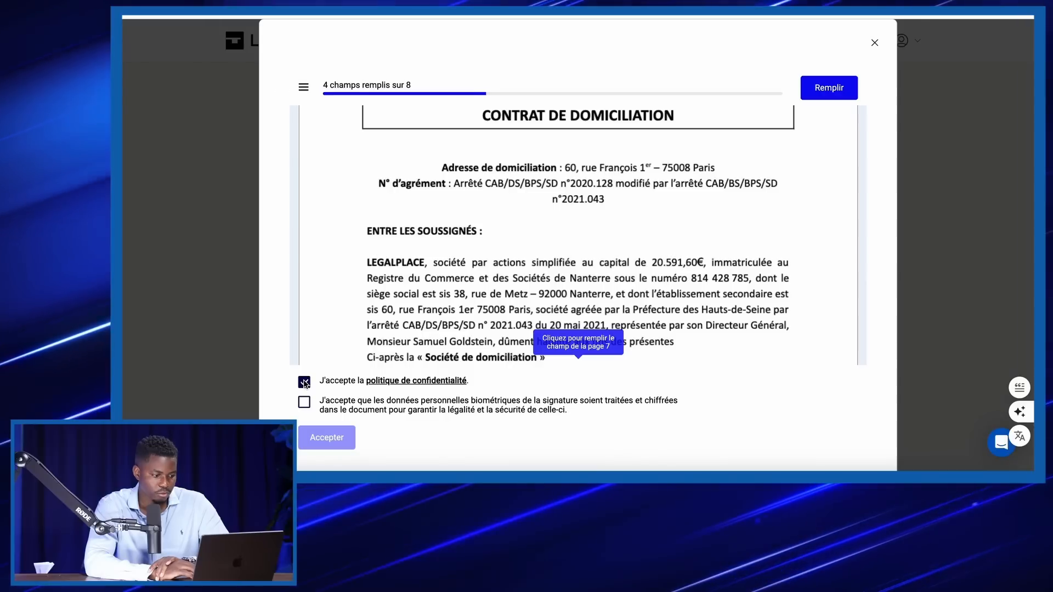
{"action": "left_click", "coordinate": [304, 403]}
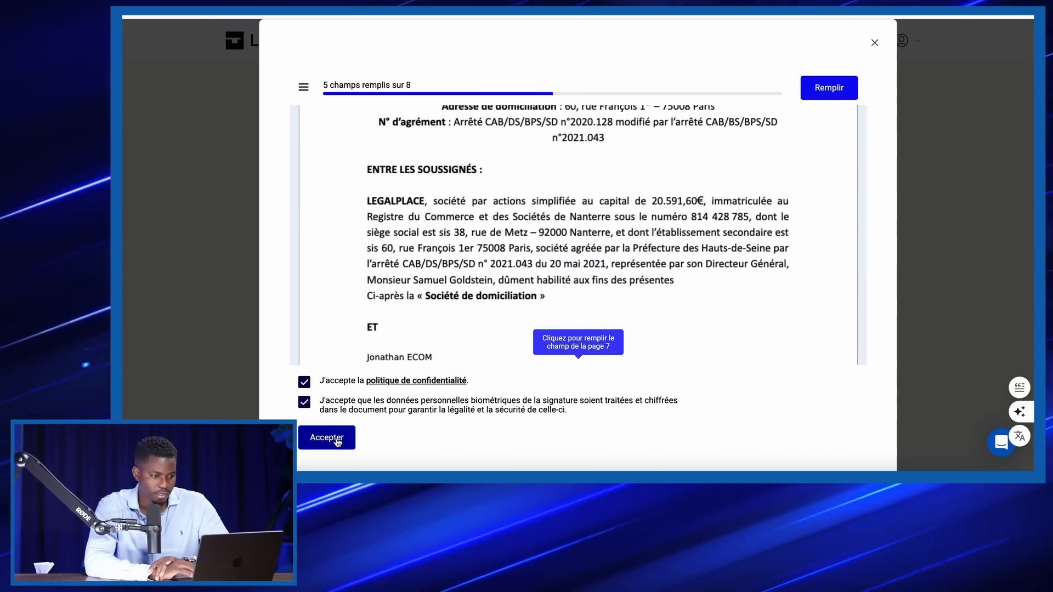
Draw and accept a handwritten signature in the signature field on page 7 of the domiciliation contract.
{"action": "left_click", "coordinate": [832, 95]}
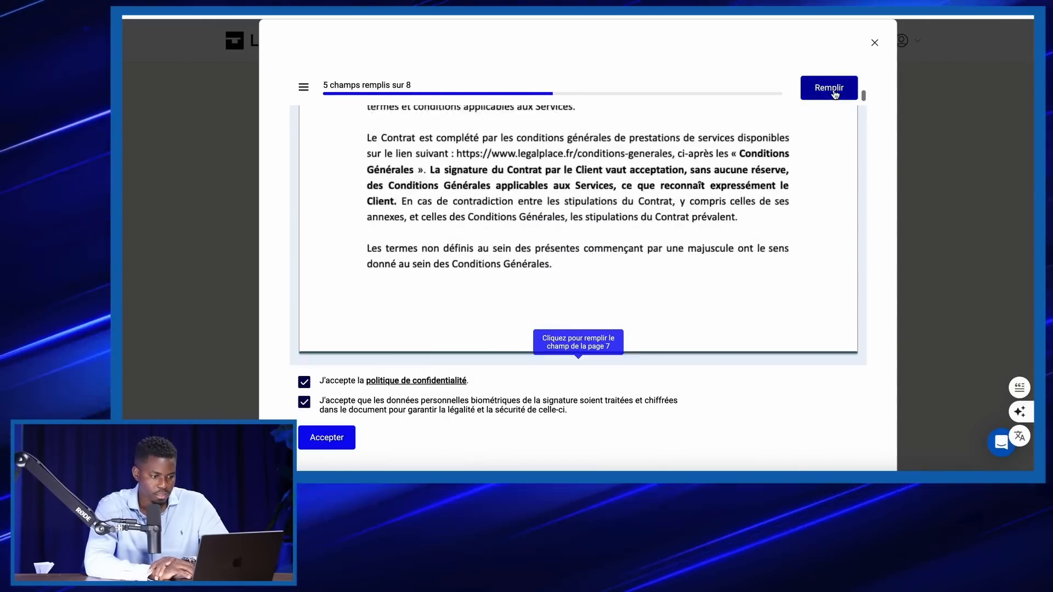
{"action": "left_click", "coordinate": [664, 205]}
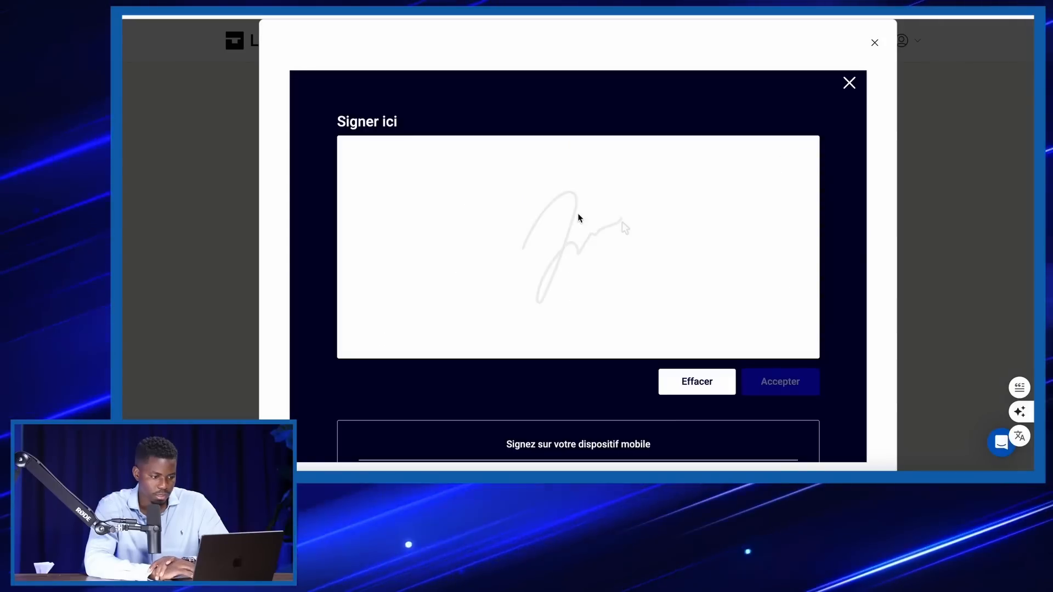
{"action": "mouse_move", "coordinate": [575, 207]}
{"action": "left_mouse_down"}
{"action": "mouse_move", "coordinate": [532, 249]}
{"action": "mouse_move", "coordinate": [603, 243]}
{"action": "left_mouse_up"}
{"action": "left_click", "coordinate": [526, 209]}
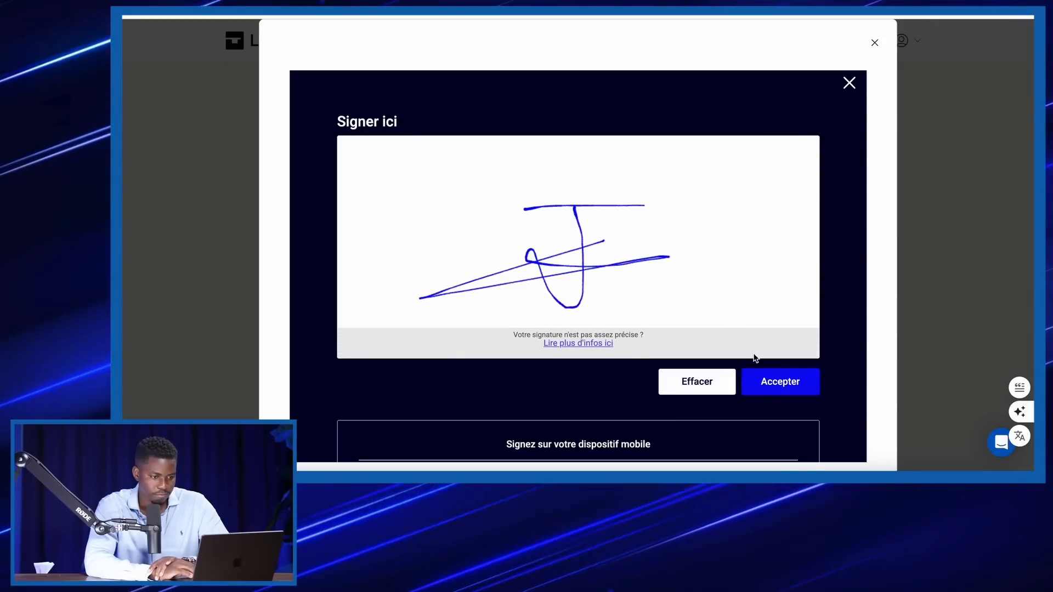
{"action": "left_click", "coordinate": [763, 383]}
Draw and accept a handwritten signature in the signature field on page 12 of the domiciliation contract.
{"action": "left_click", "coordinate": [831, 91]}
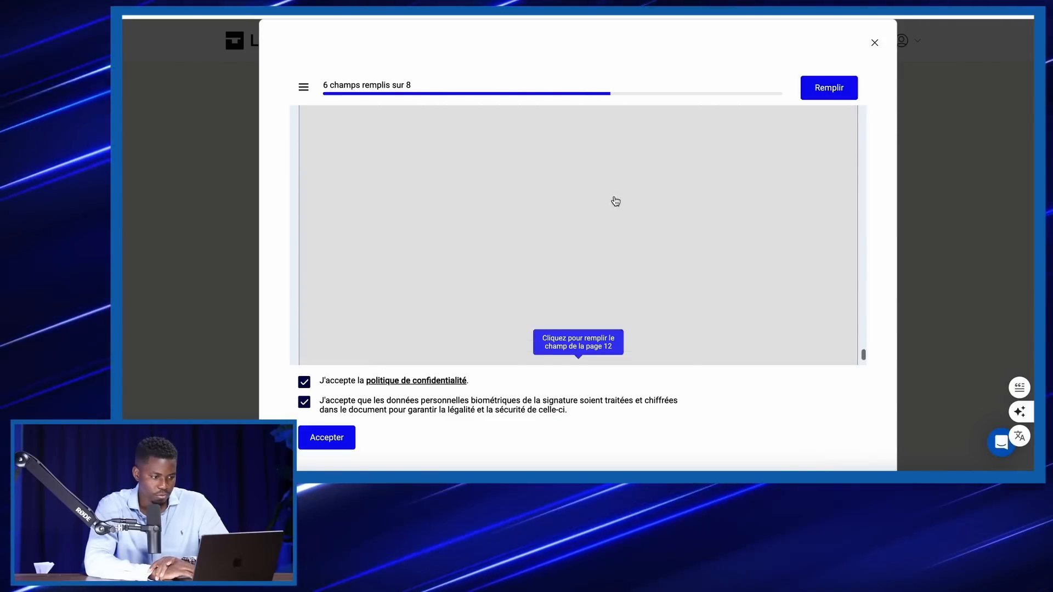
{"action": "left_click", "coordinate": [461, 186]}
{"action": "mouse_move", "coordinate": [552, 189]}
{"action": "left_mouse_down"}
{"action": "mouse_move", "coordinate": [551, 298]}
{"action": "mouse_move", "coordinate": [492, 280]}
{"action": "mouse_move", "coordinate": [570, 197]}
{"action": "left_mouse_up"}
{"action": "left_click_drag", "start_coordinate": [496, 186], "coordinate": [715, 208]}
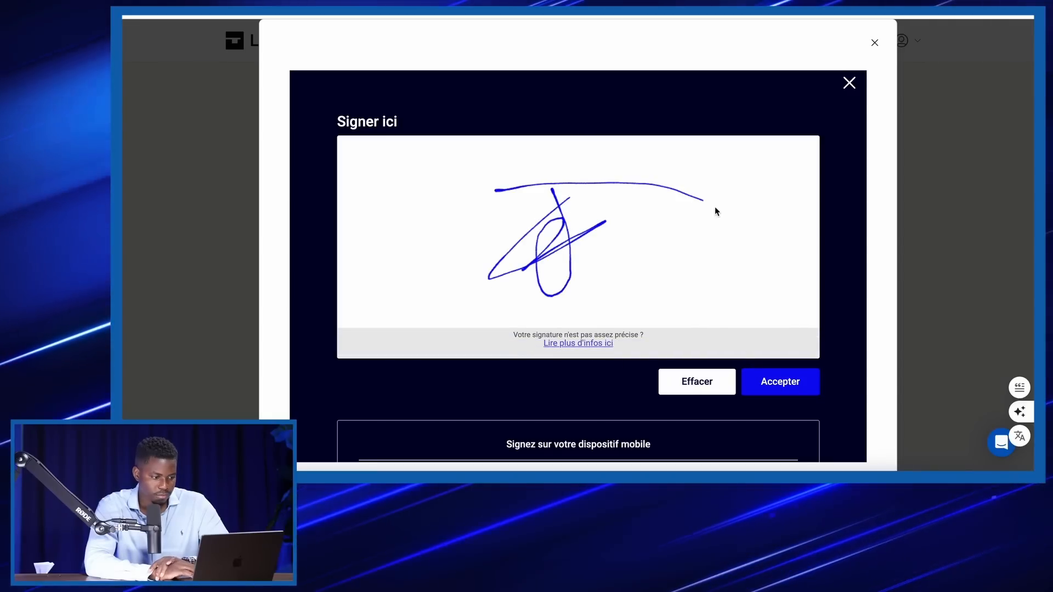
{"action": "left_click", "coordinate": [776, 382]}
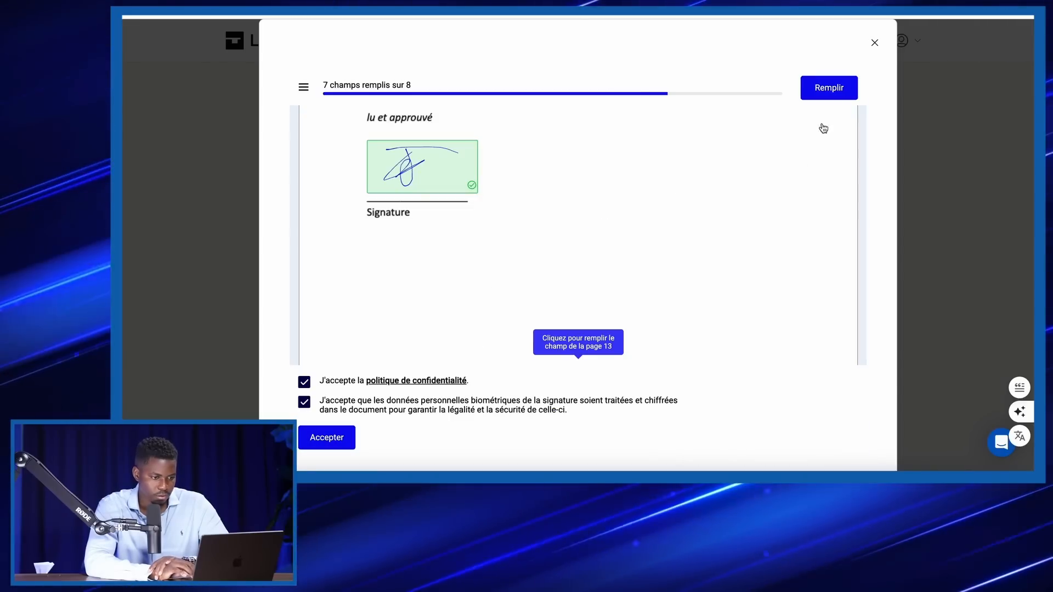
Draw and accept a handwritten signature in the signature field on page 13 of the domiciliation contract.
{"action": "left_click", "coordinate": [829, 94]}
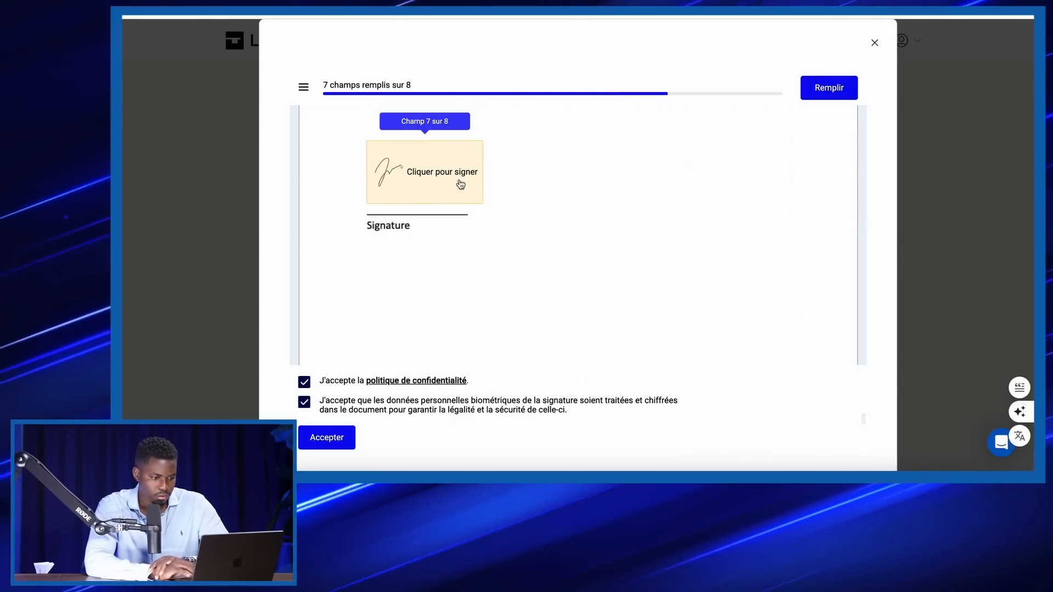
{"action": "left_click", "coordinate": [461, 184]}
{"action": "mouse_move", "coordinate": [549, 196]}
{"action": "left_mouse_down"}
{"action": "mouse_move", "coordinate": [560, 275]}
{"action": "mouse_move", "coordinate": [619, 252]}
{"action": "left_mouse_up"}
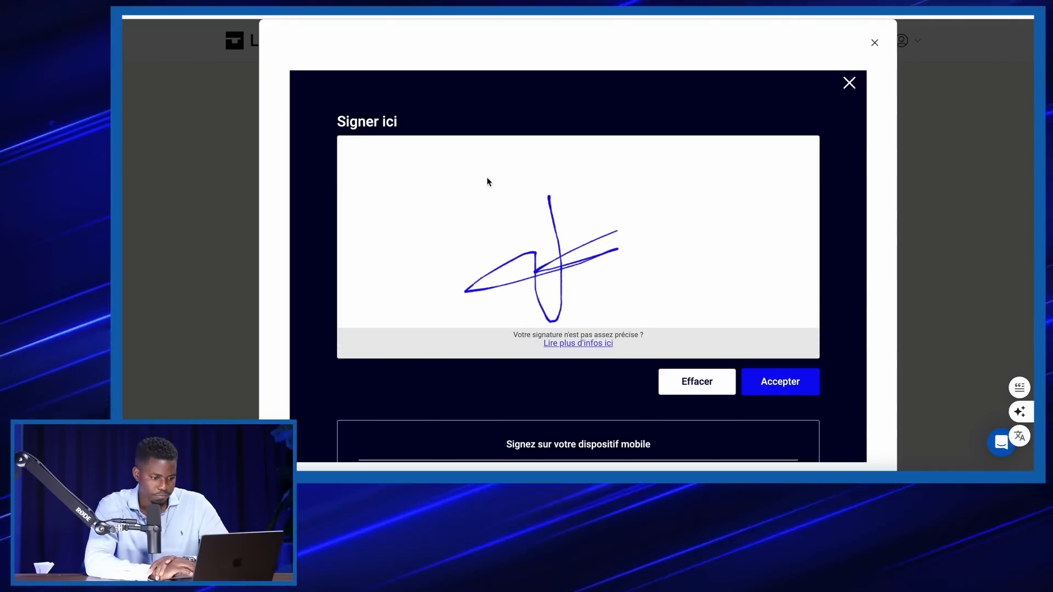
{"action": "left_click", "coordinate": [767, 381]}
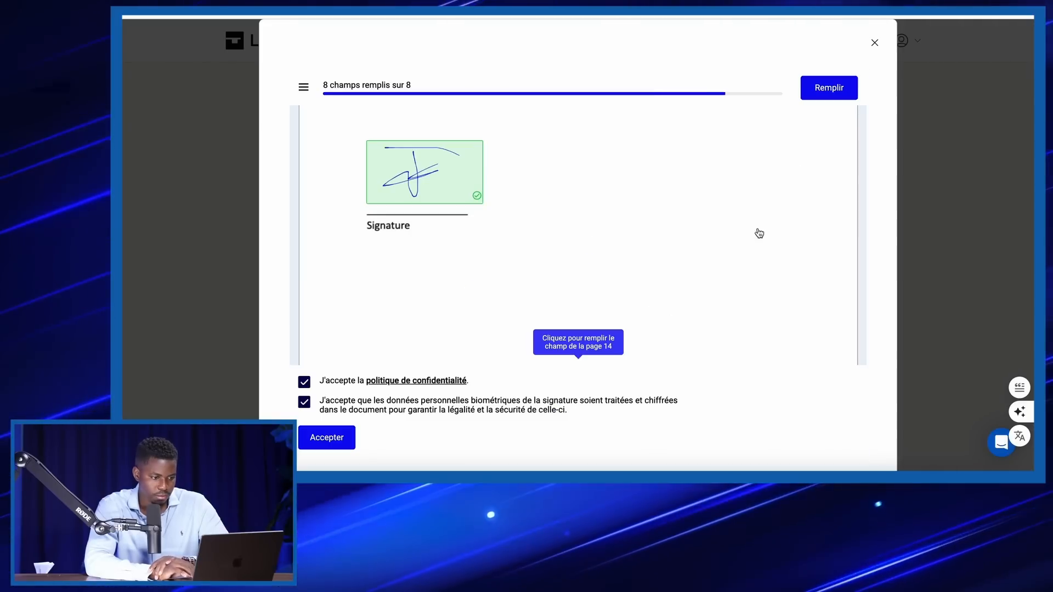
Draw and accept a signature in the client signature field of the postal proxy on page 14, and send the signed document.
{"action": "left_click", "coordinate": [835, 91]}
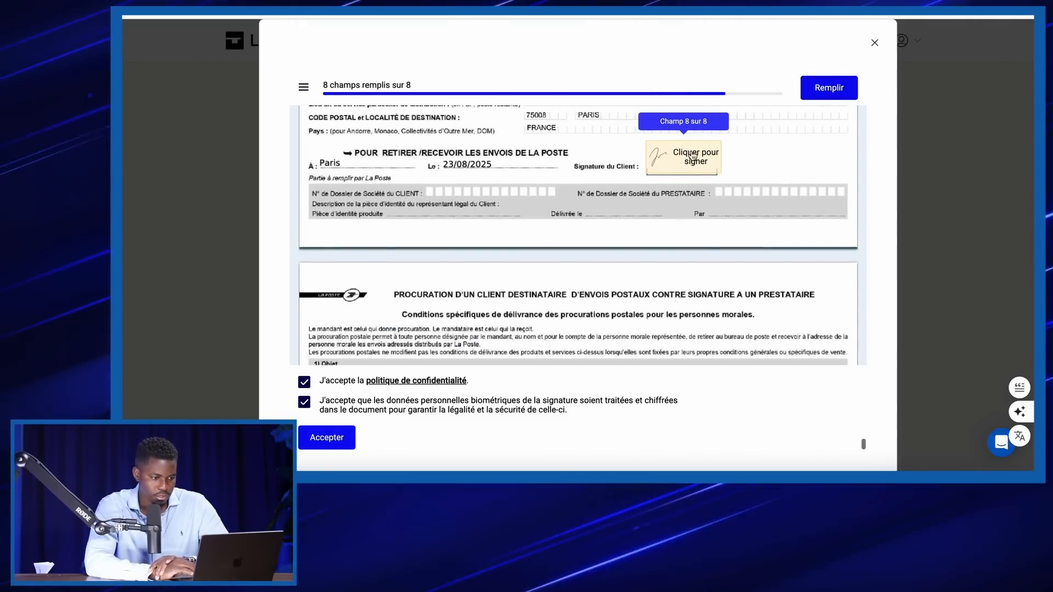
{"action": "left_click", "coordinate": [689, 152]}
{"action": "mouse_move", "coordinate": [579, 218]}
{"action": "left_mouse_down"}
{"action": "mouse_move", "coordinate": [585, 248]}
{"action": "mouse_move", "coordinate": [571, 235]}
{"action": "left_mouse_up"}
{"action": "left_click_drag", "start_coordinate": [513, 216], "coordinate": [662, 216]}
{"action": "left_click", "coordinate": [781, 381]}
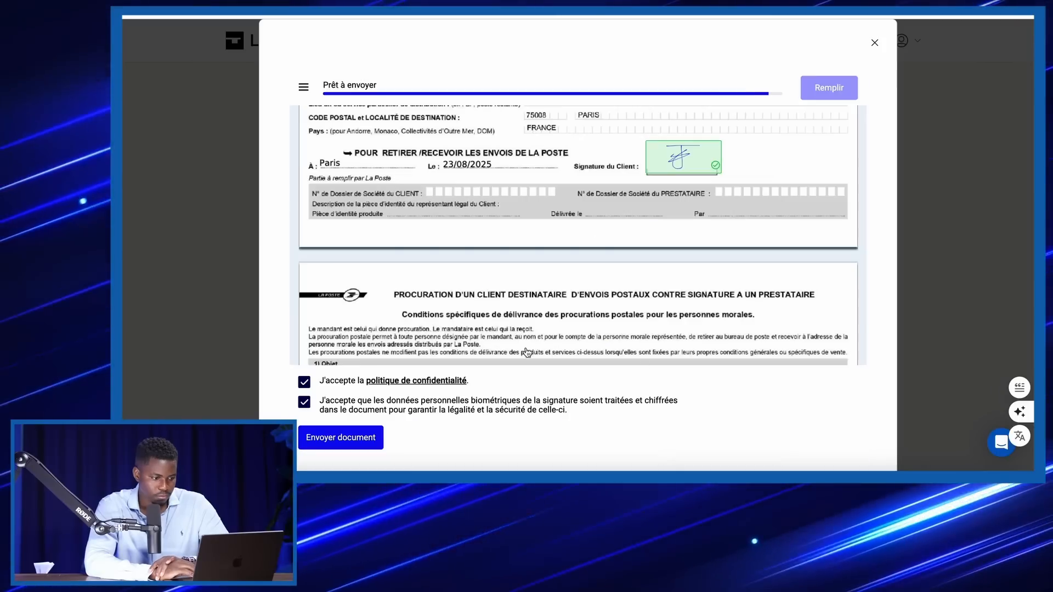
{"action": "left_click", "coordinate": [350, 446]}
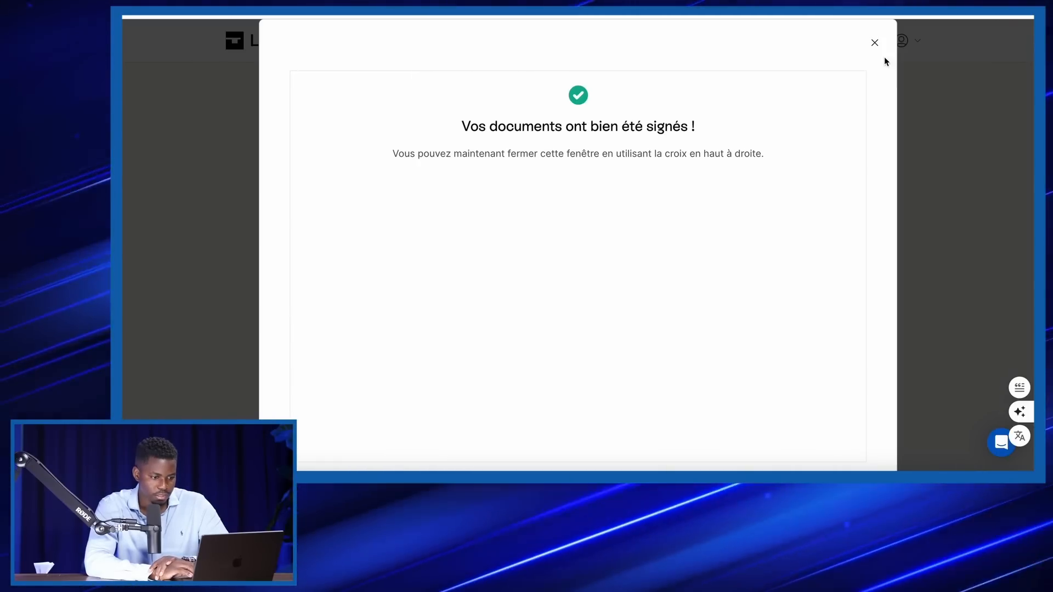
{"action": "left_click", "coordinate": [877, 44]}
Start adding the identity document under Justificatifs, choosing Passeport as the document type and opening its photo guidelines.
{"action": "scroll", "coordinate": [838, 219], "scroll_direction": "down", "scroll_amount": 4}
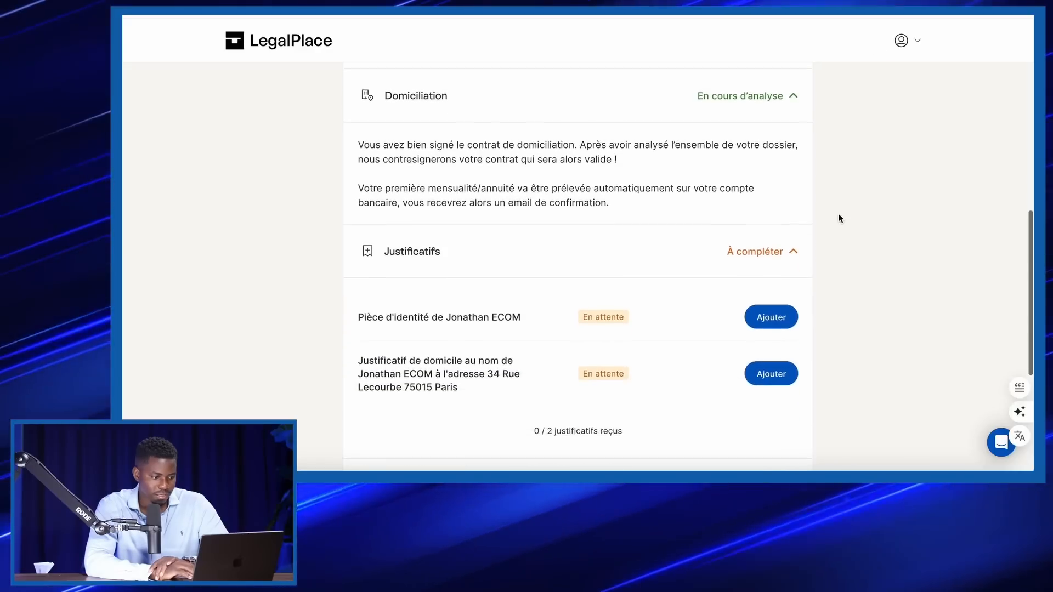
{"action": "scroll", "coordinate": [587, 242], "scroll_direction": "down", "scroll_amount": 2}
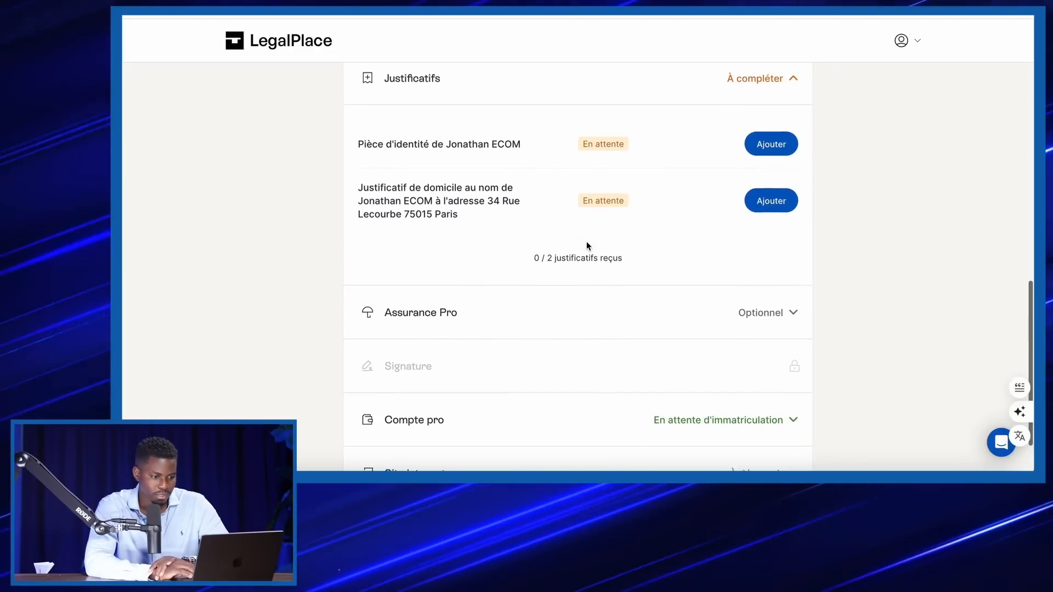
{"action": "left_click", "coordinate": [763, 147]}
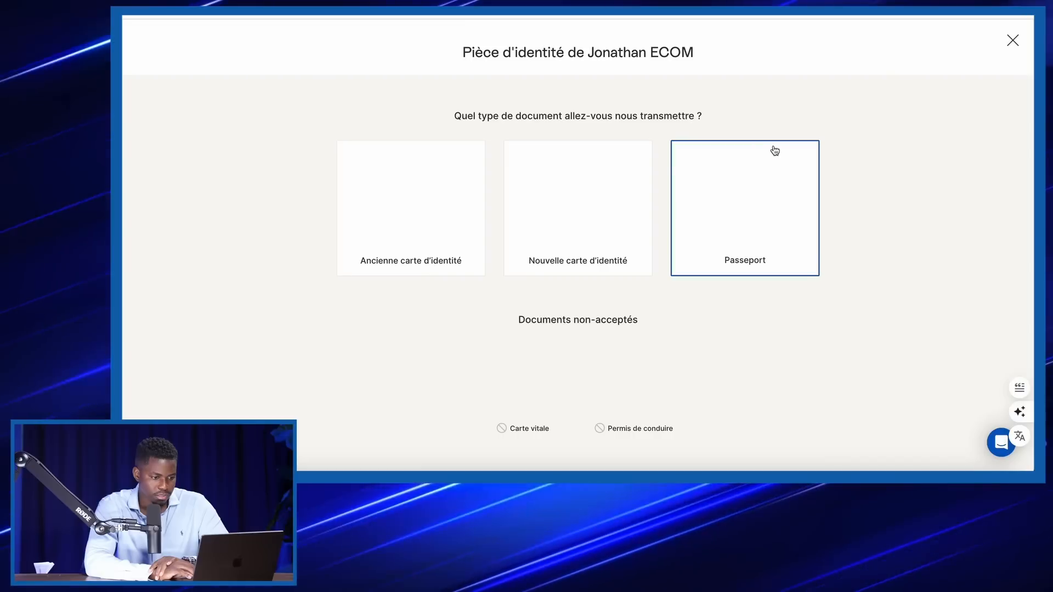
{"action": "left_click", "coordinate": [725, 193]}
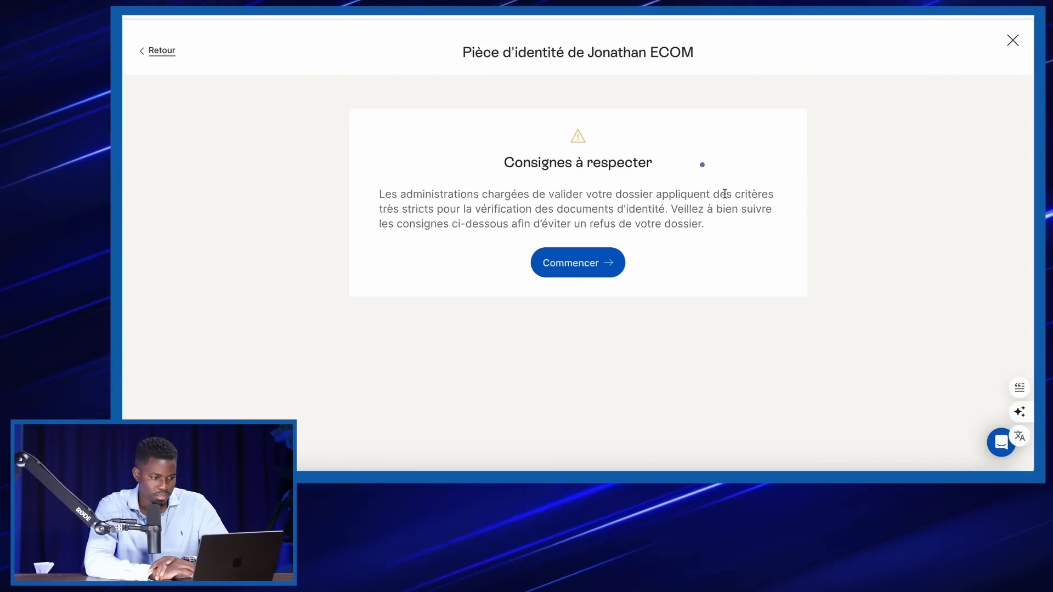
{"action": "left_click", "coordinate": [599, 268]}
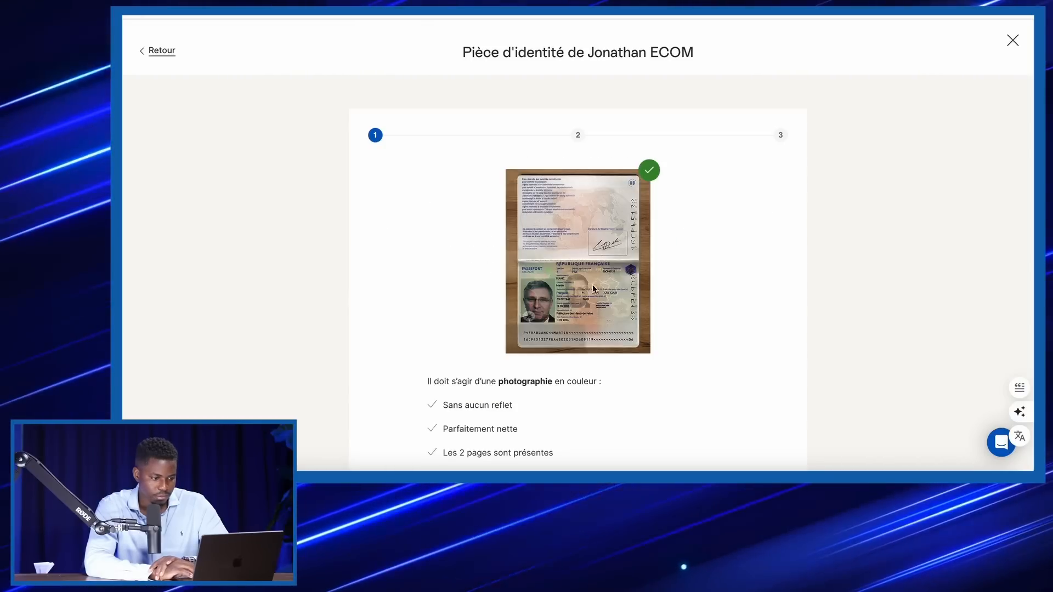
Go through the passport photo requirements, and open the file selection for the identity document, searching for "pi".
{"action": "scroll", "coordinate": [589, 296], "scroll_direction": "down", "scroll_amount": 3}
{"action": "left_click", "coordinate": [579, 400]}
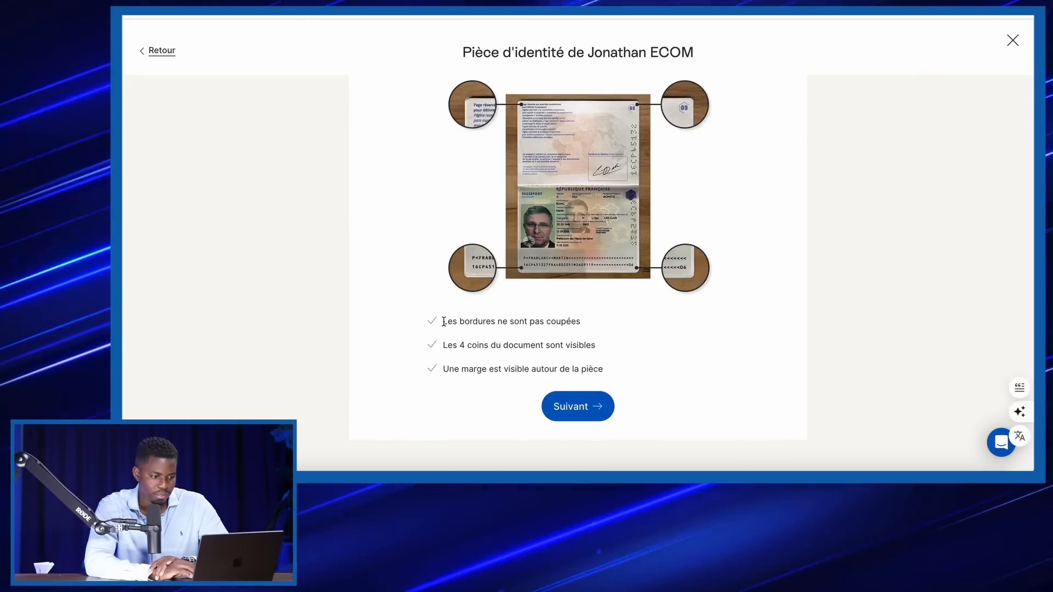
{"action": "left_click_drag", "start_coordinate": [439, 322], "coordinate": [609, 327]}
{"action": "left_click", "coordinate": [609, 327]}
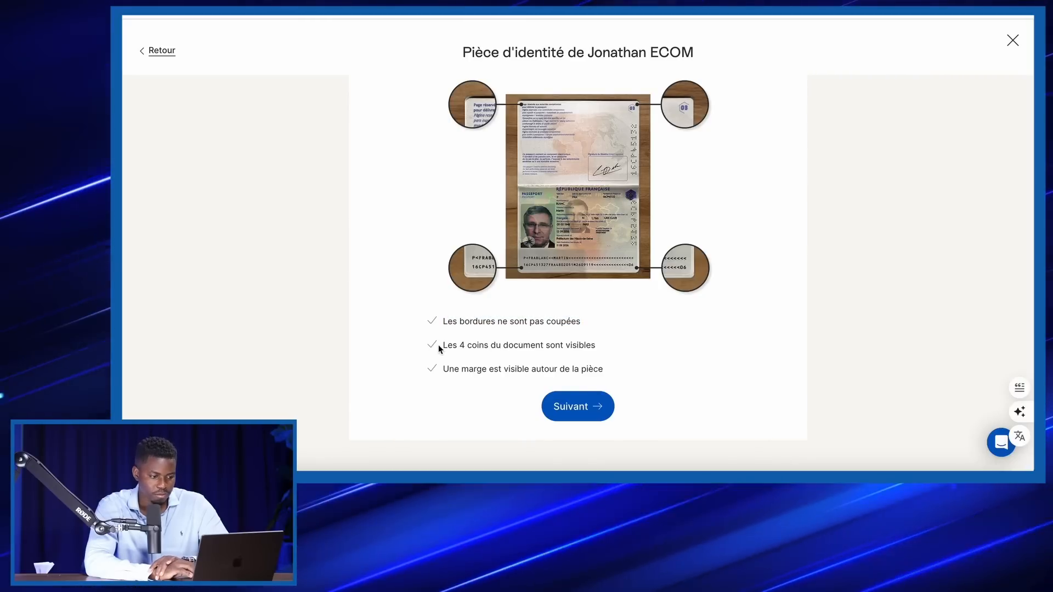
{"action": "left_click_drag", "start_coordinate": [439, 369], "coordinate": [616, 371]}
{"action": "left_click", "coordinate": [626, 372]}
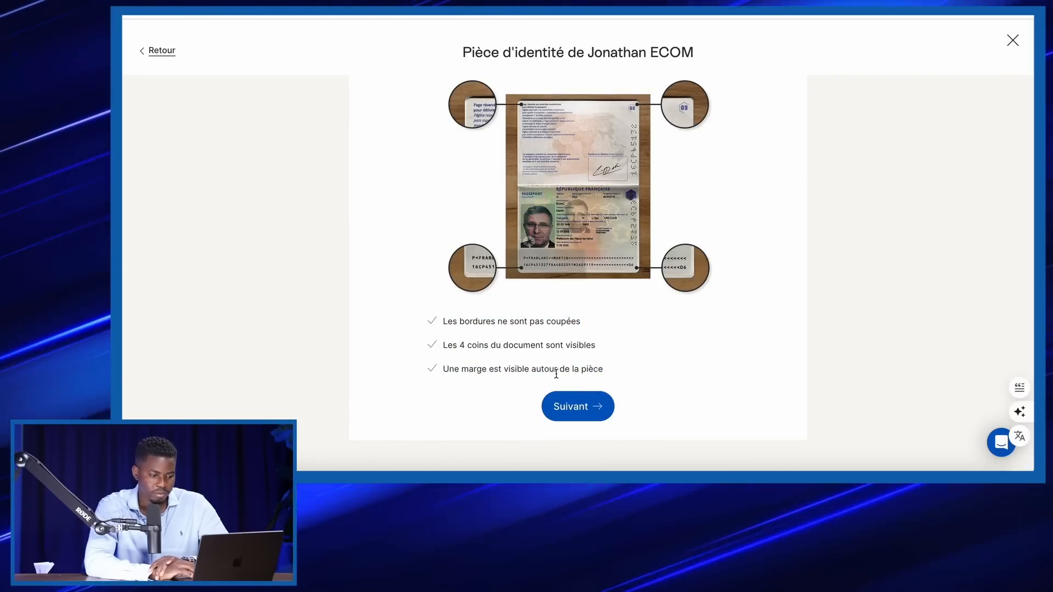
{"action": "left_click", "coordinate": [579, 406]}
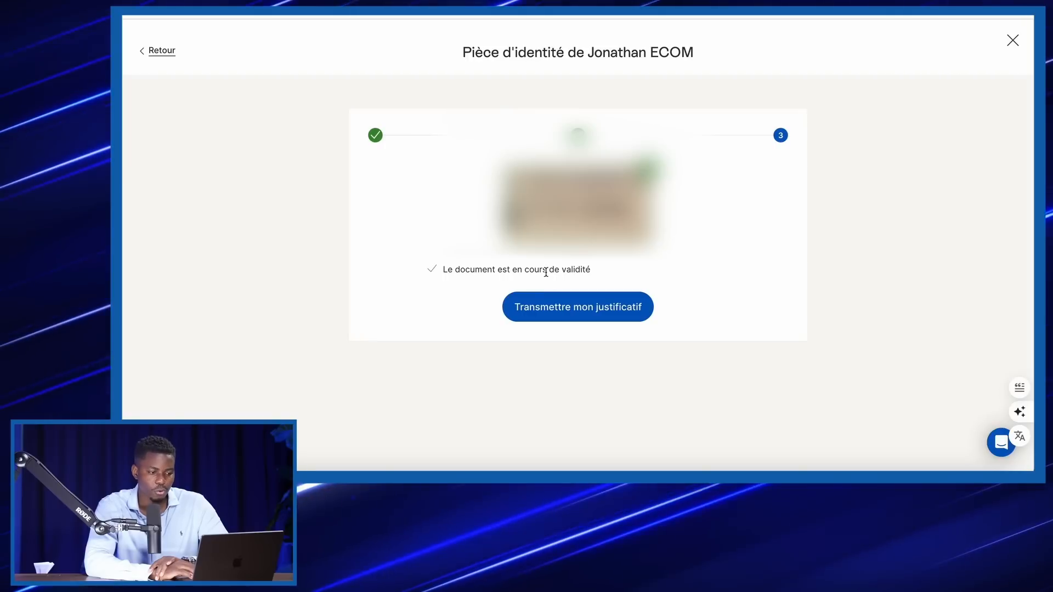
{"action": "left_click", "coordinate": [570, 305]}
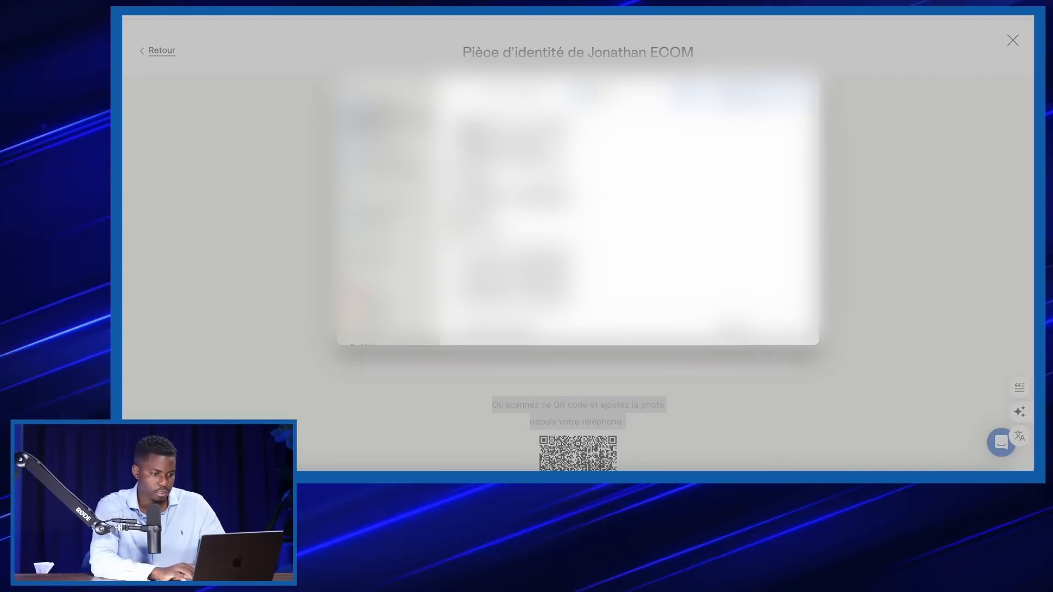
{"action": "type", "text": "pi"}
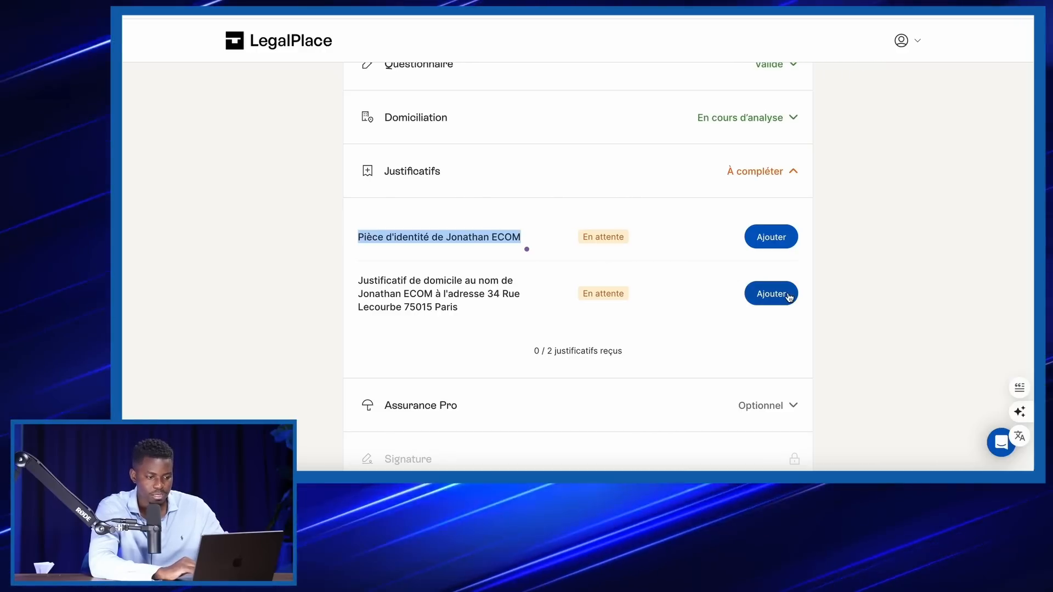
Look at the accepted document types for the proof of address, and leave without adding one, collapsing the Justificatifs section.
{"action": "left_click", "coordinate": [786, 300]}
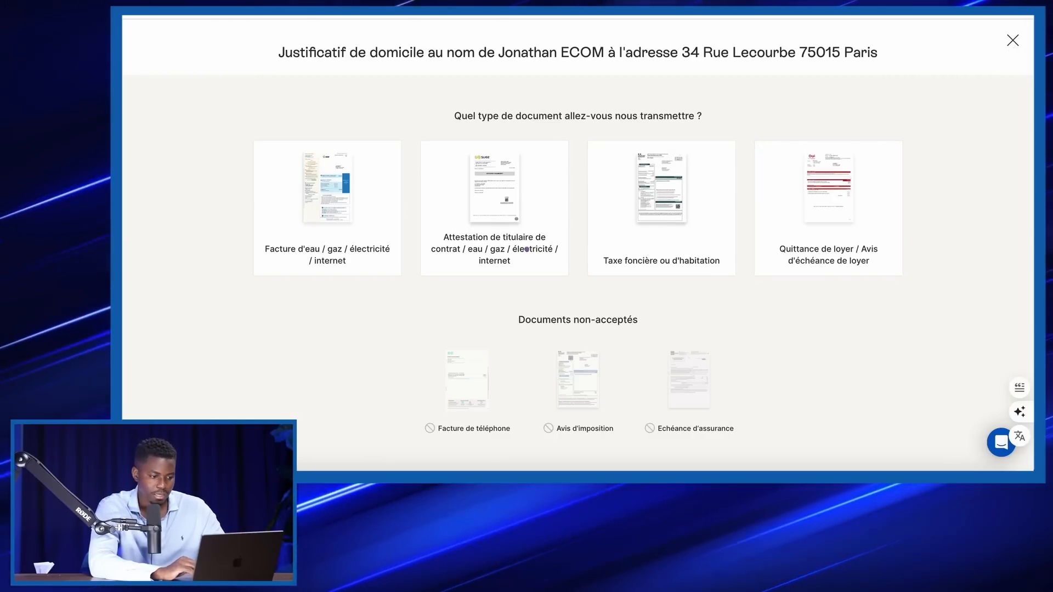
{"action": "left_click", "coordinate": [1013, 40]}
{"action": "left_click", "coordinate": [791, 191]}
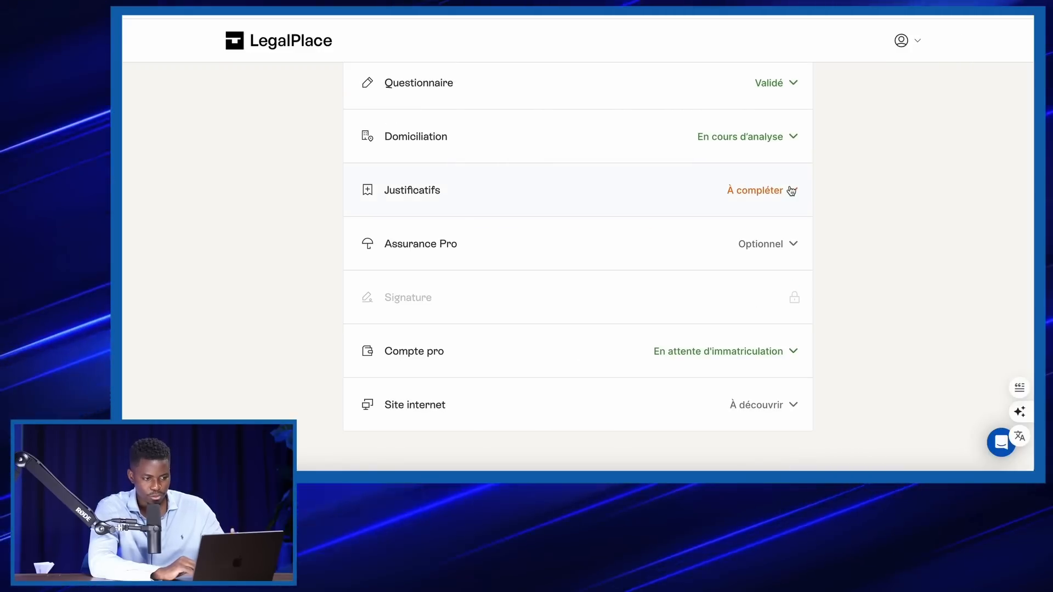
{"action": "left_click", "coordinate": [792, 191]}
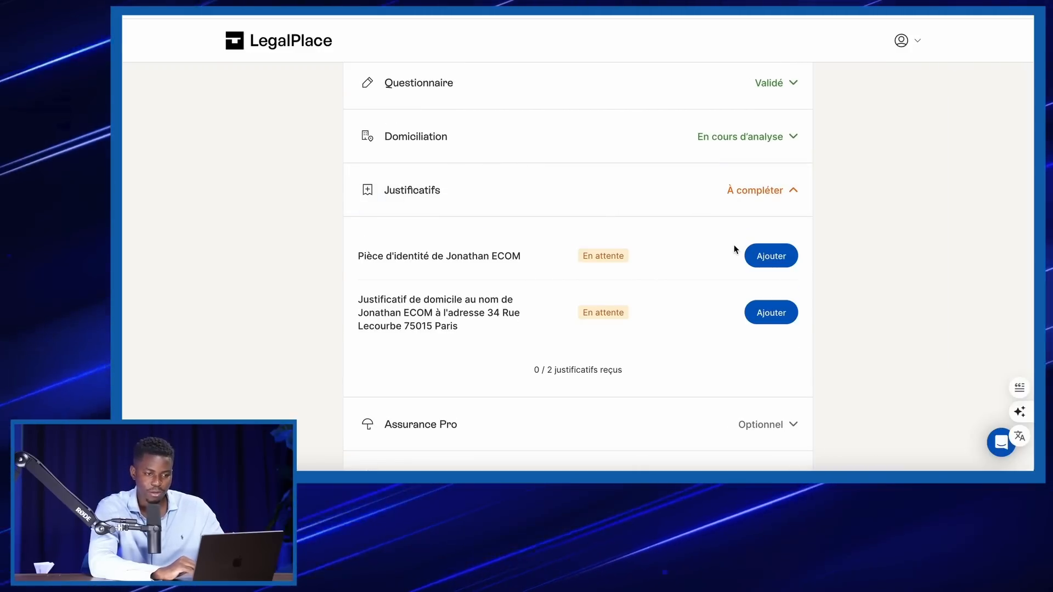
{"action": "left_click", "coordinate": [759, 203]}
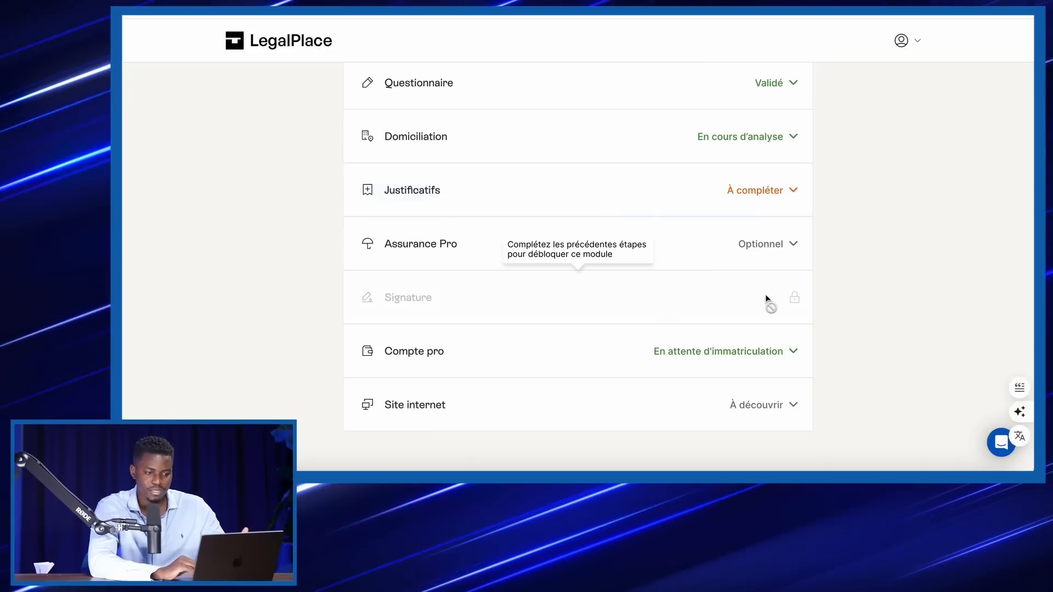